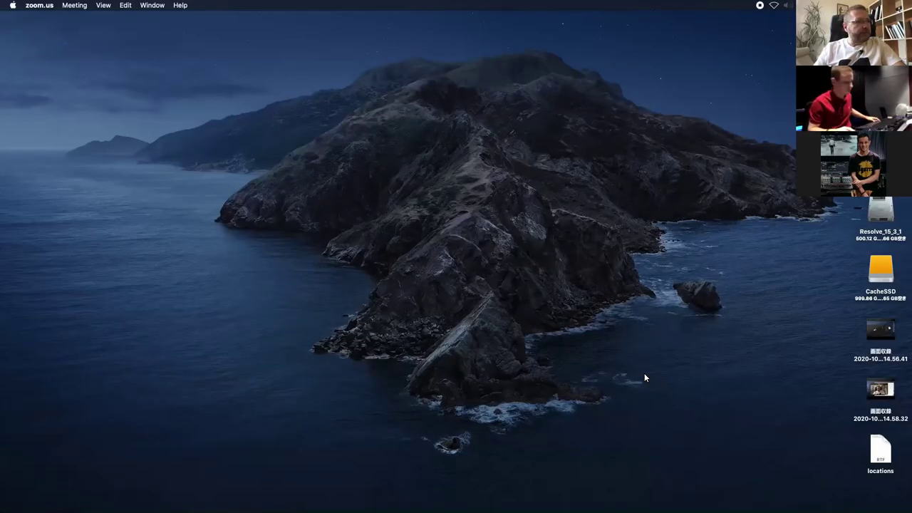
Switch back to DaVinci Resolve and hide the node graph so the viewer fills the upper area.
key("super+Tab")
key("super+Tab")
key("super+Tab")
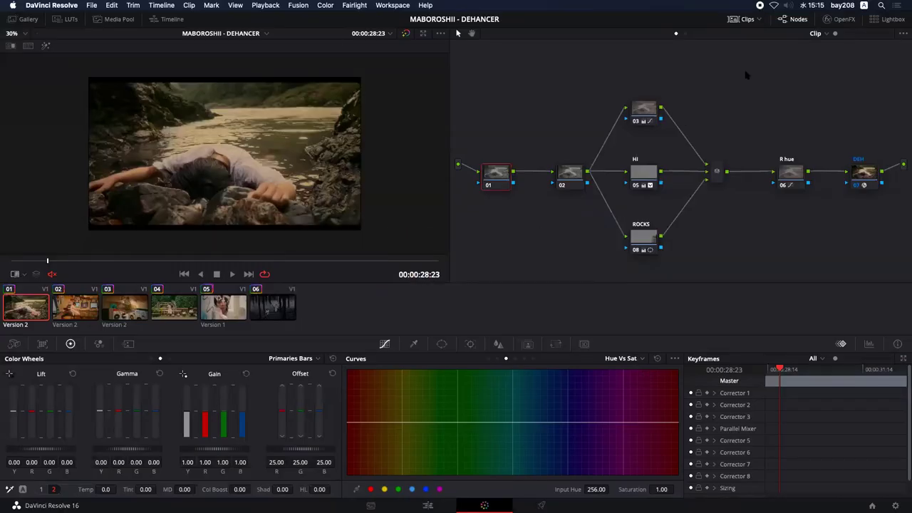
left_click(746, 22)
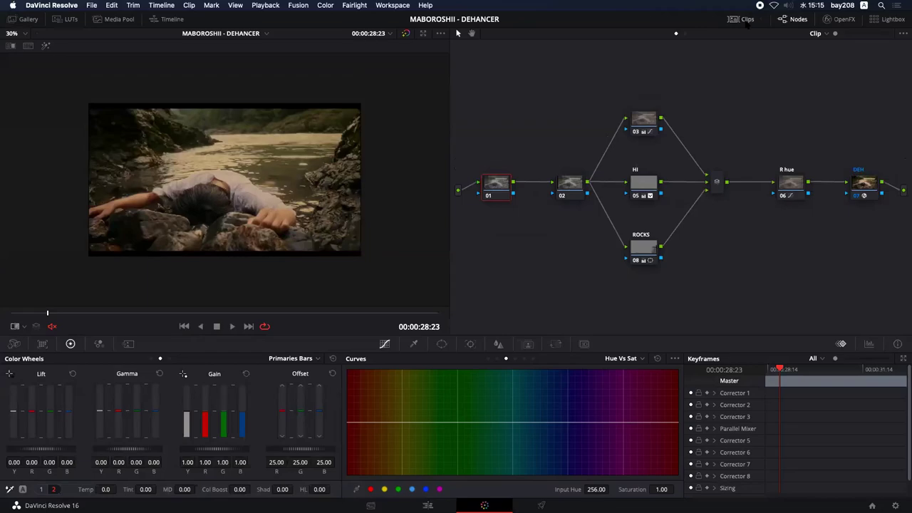
left_click(743, 21)
left_click(790, 21)
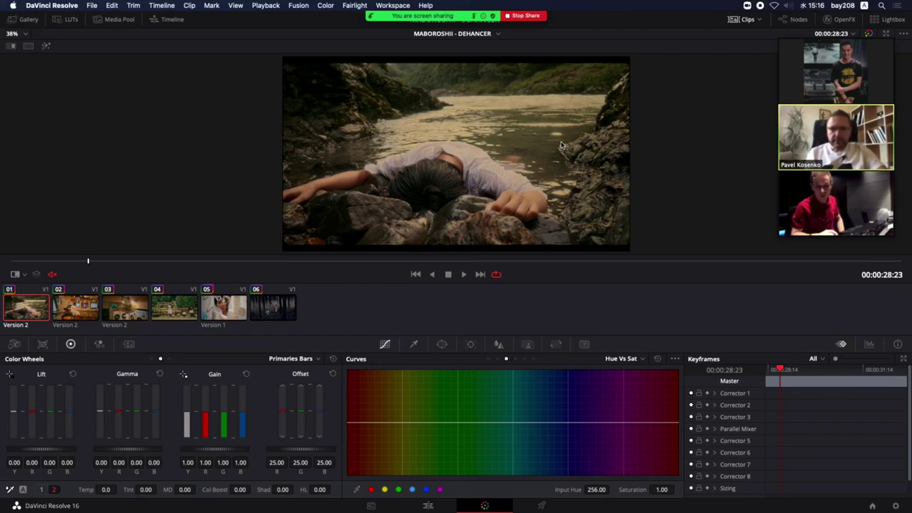
scroll(560, 144, "up", 1)
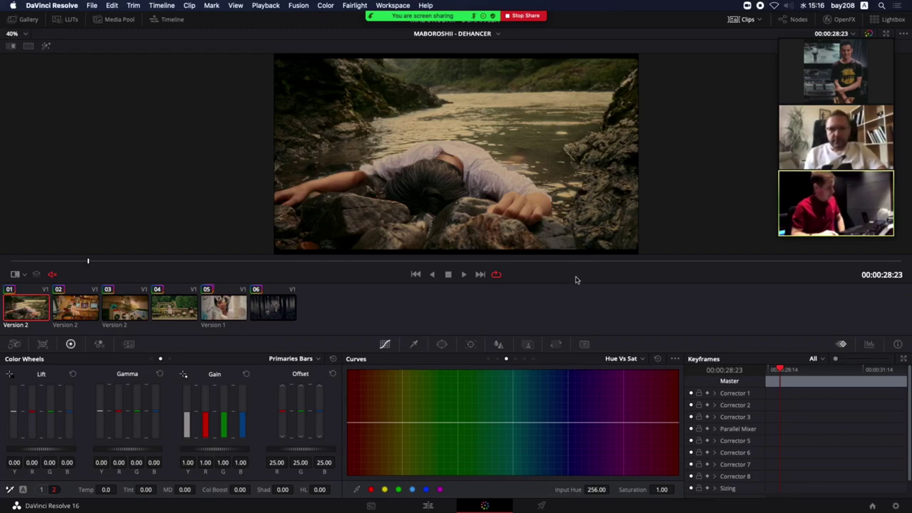
mouse_move(217, 328)
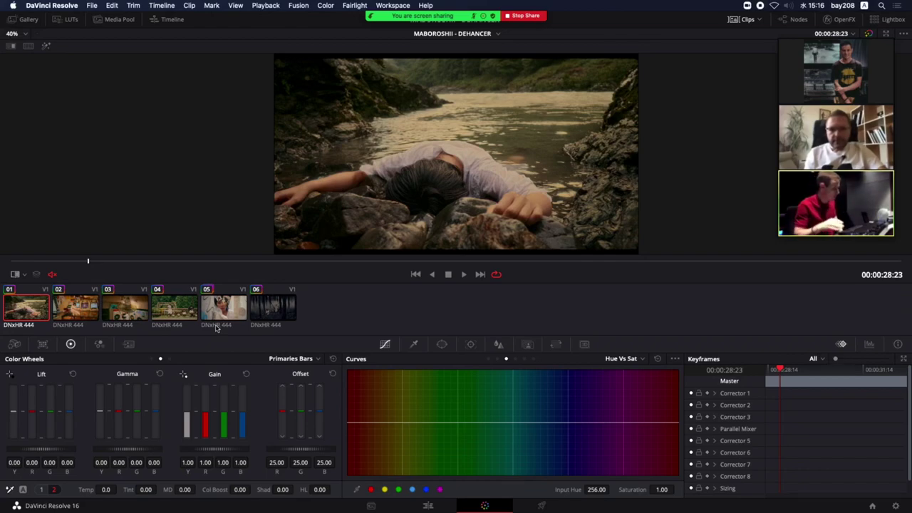
Show clip names under the thumbnails and reopen the node graph beside the viewer.
left_click(216, 327)
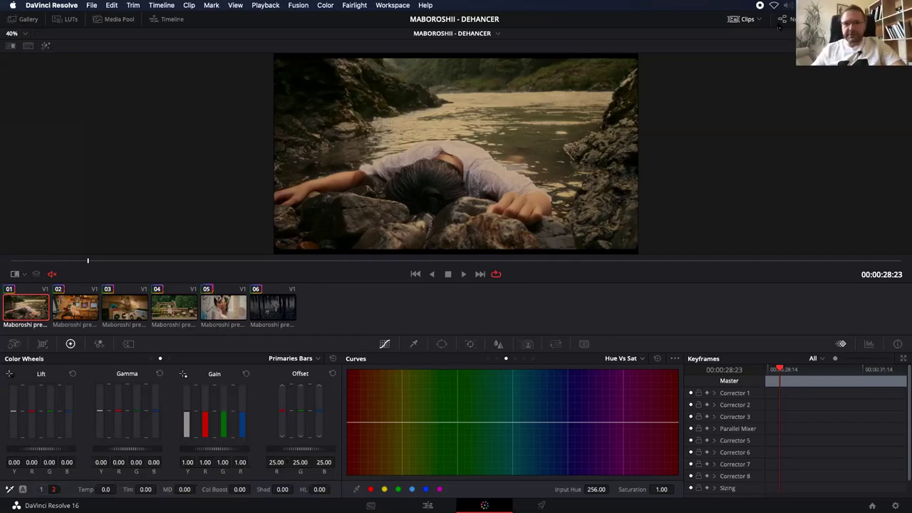
left_click(782, 19)
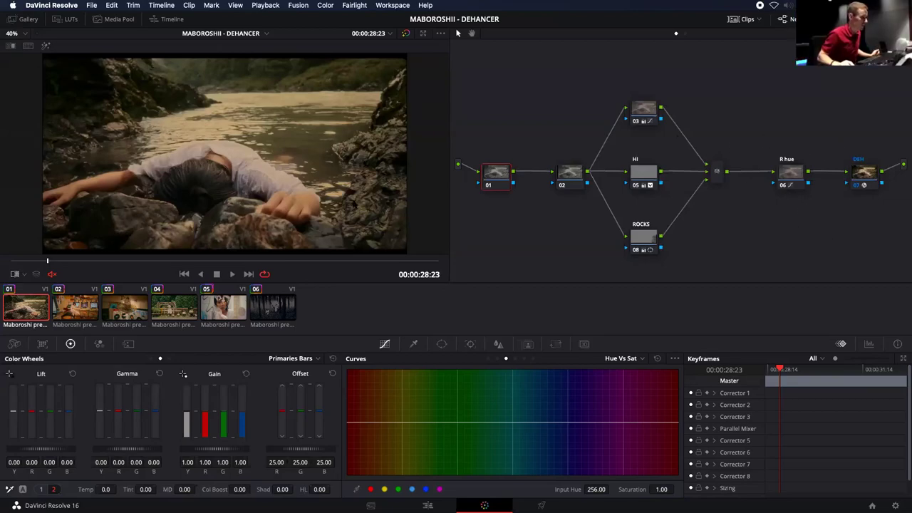
On clip 02, lift node 06 above the main line, label it DEHANCER, and bypass all grades.
left_click(81, 311)
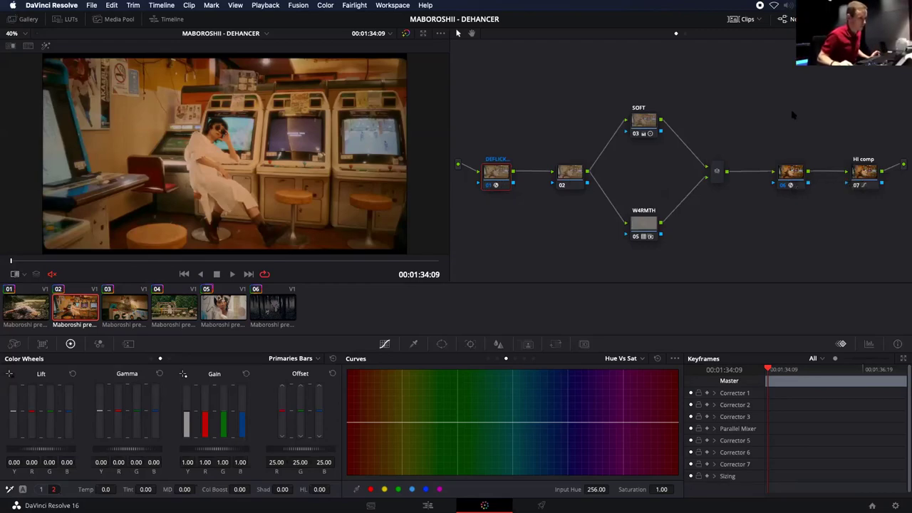
left_click_drag(791, 171, 792, 113)
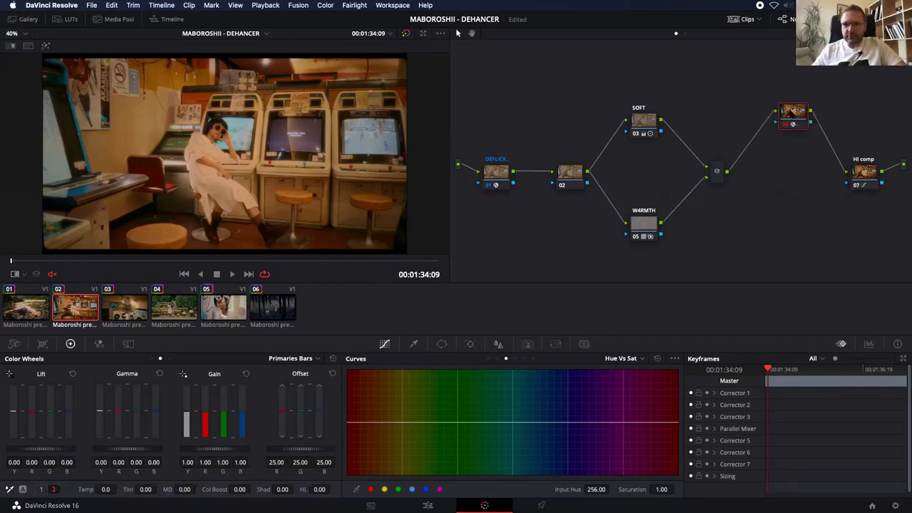
type("DEHANCER")
key("Return")
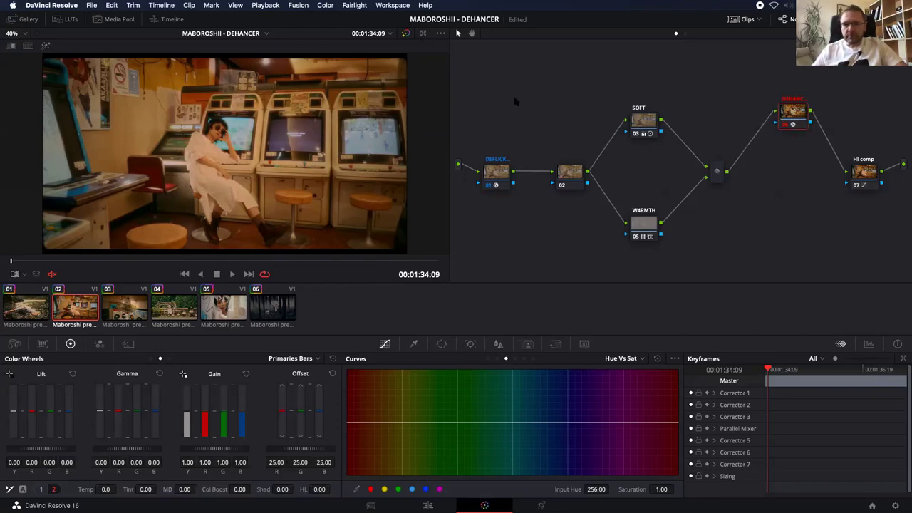
key("alt+d")
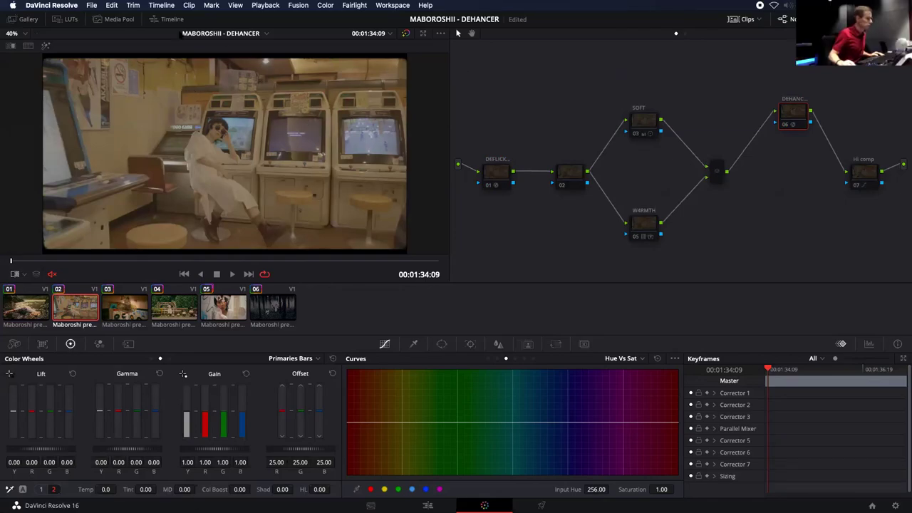
Save the project with Cmd+S.
left_click(168, 19)
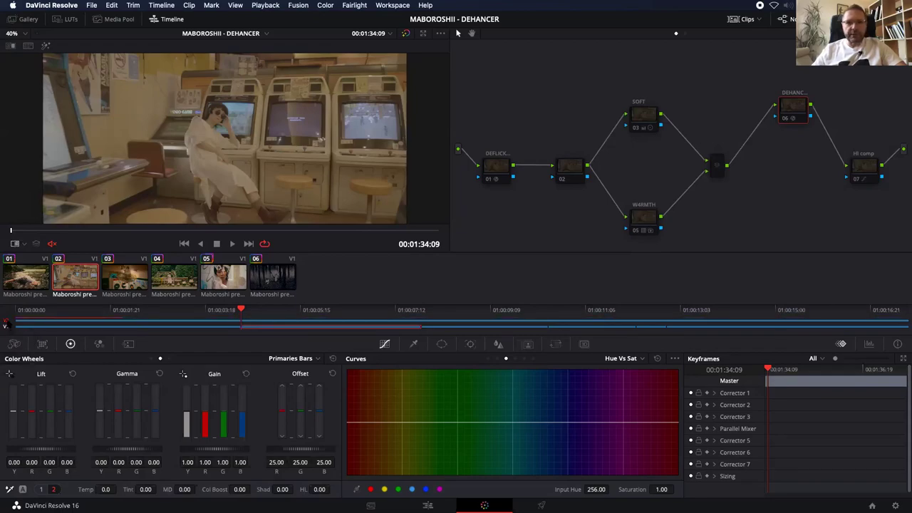
key("super+s")
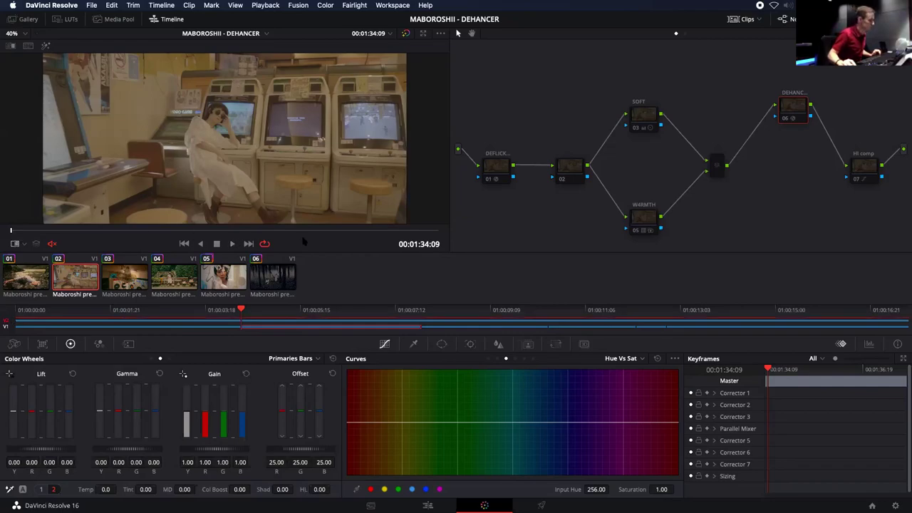
left_click(168, 20)
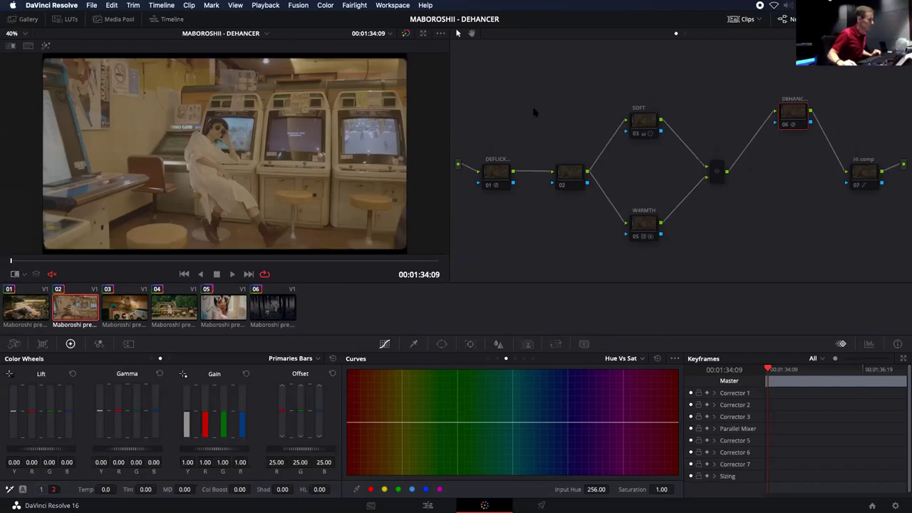
Move the DEHANCER node higher and switch its look back on.
left_click_drag(793, 94, 789, 77)
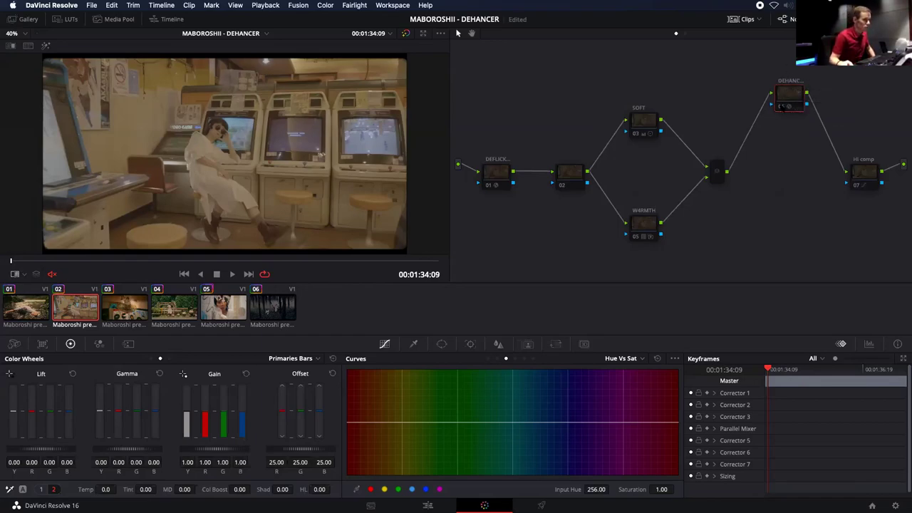
left_click(782, 107)
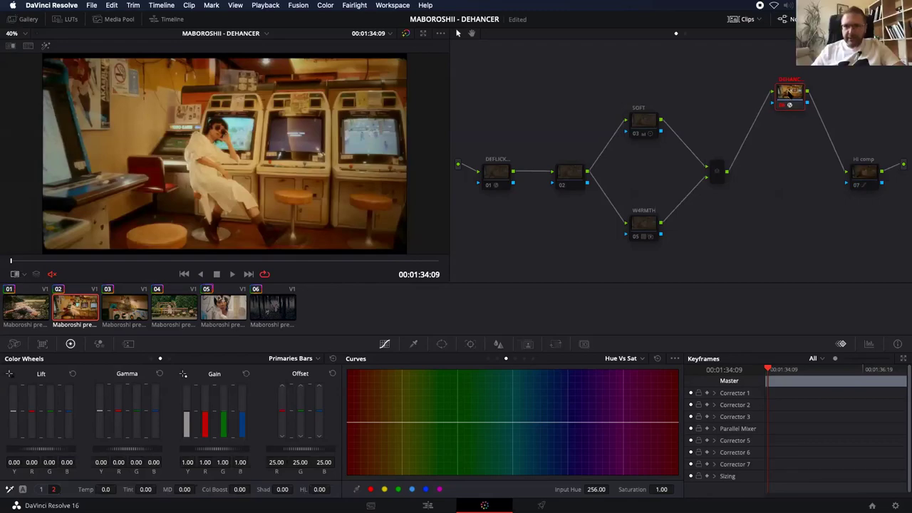
left_click_drag(789, 93, 789, 91)
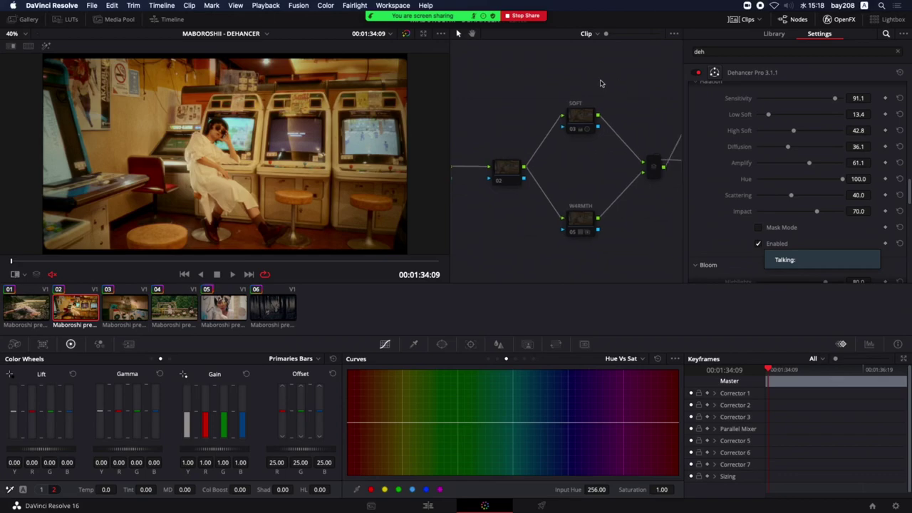
Review Dehancer's Panasonic GH5 V-LogL input and Kodak Kodachrome 64 film profile, toggling the node to compare.
scroll(644, 148, "right", 5)
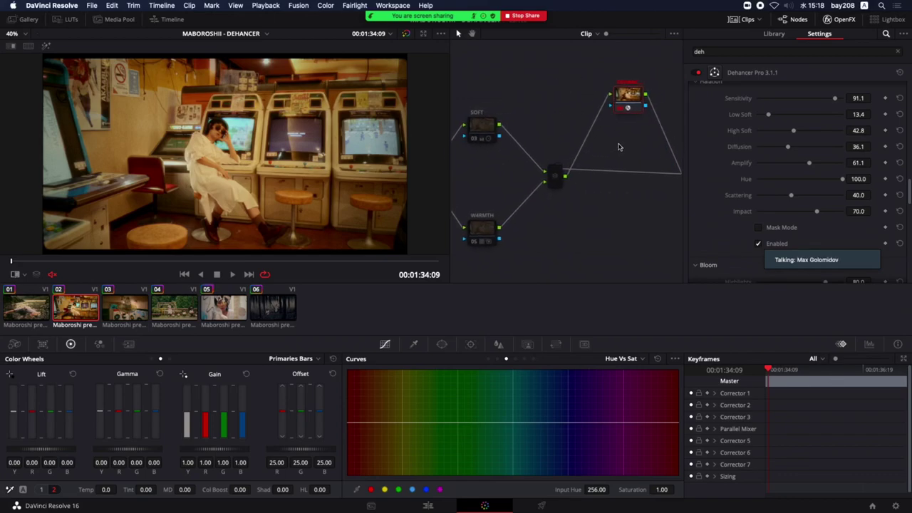
scroll(702, 148, "up", 10)
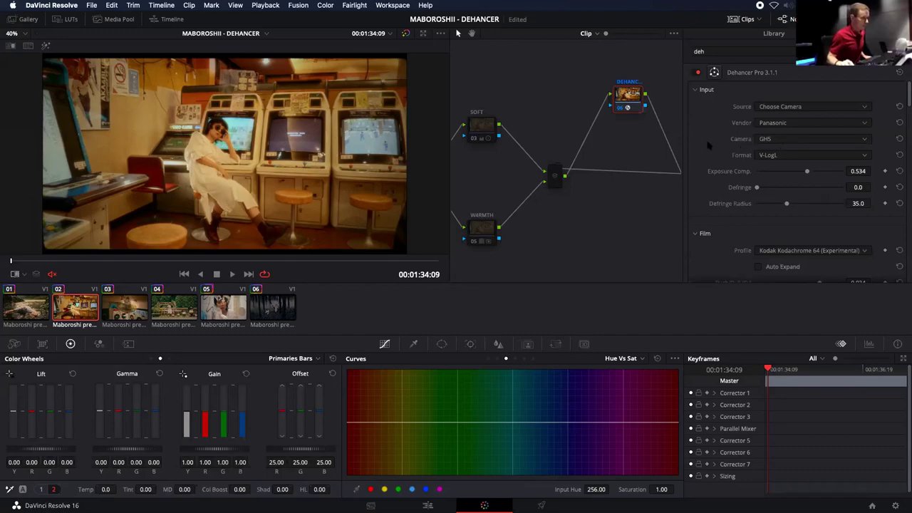
left_click_drag(625, 95, 622, 108)
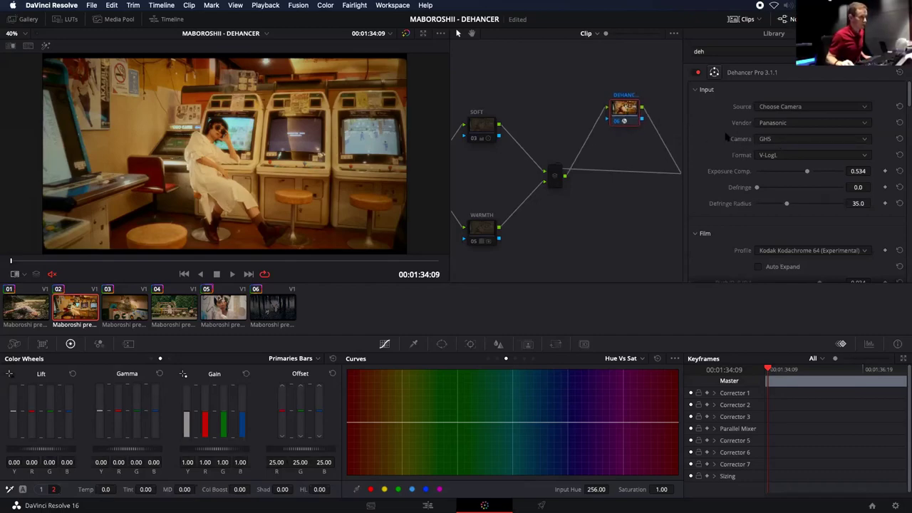
scroll(727, 137, "down", 2)
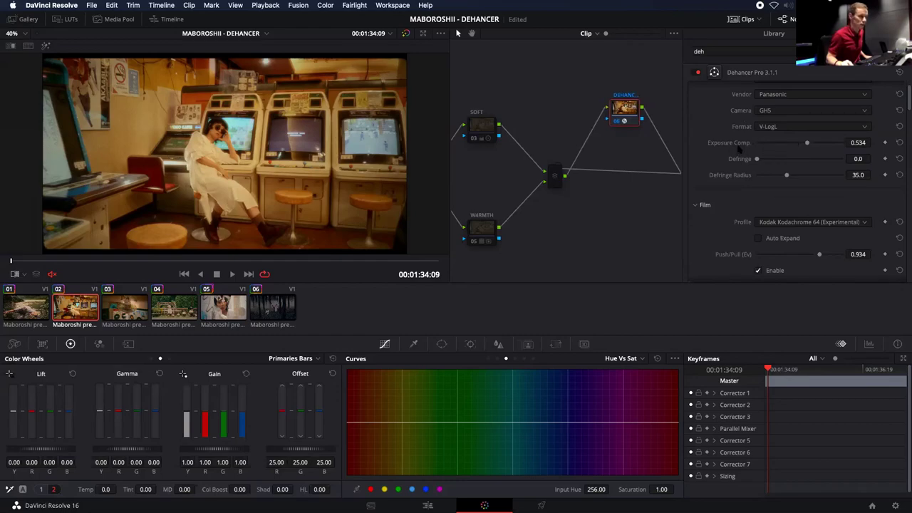
key("ctrl+d")
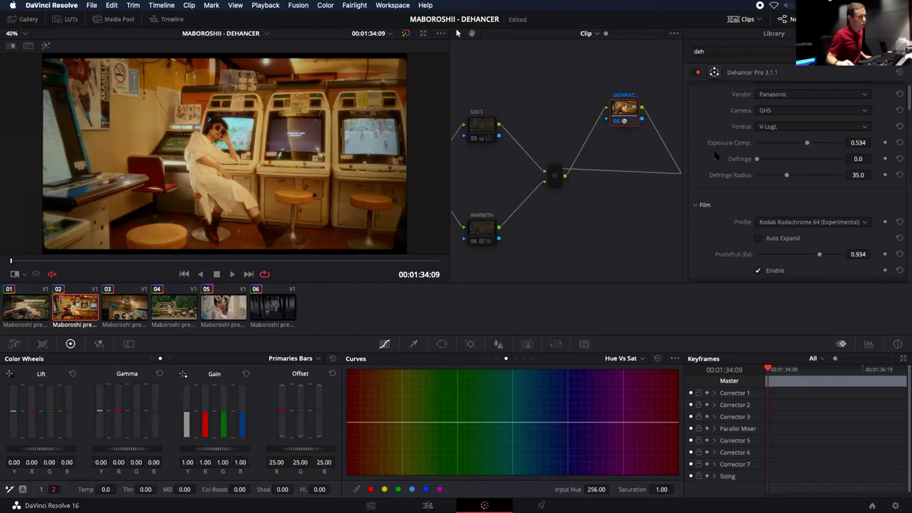
scroll(798, 154, "down", 3)
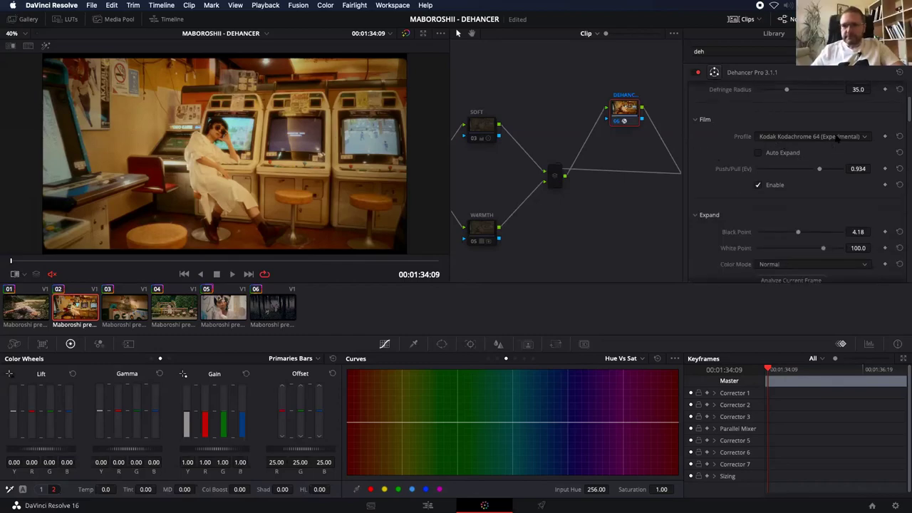
left_click(837, 138)
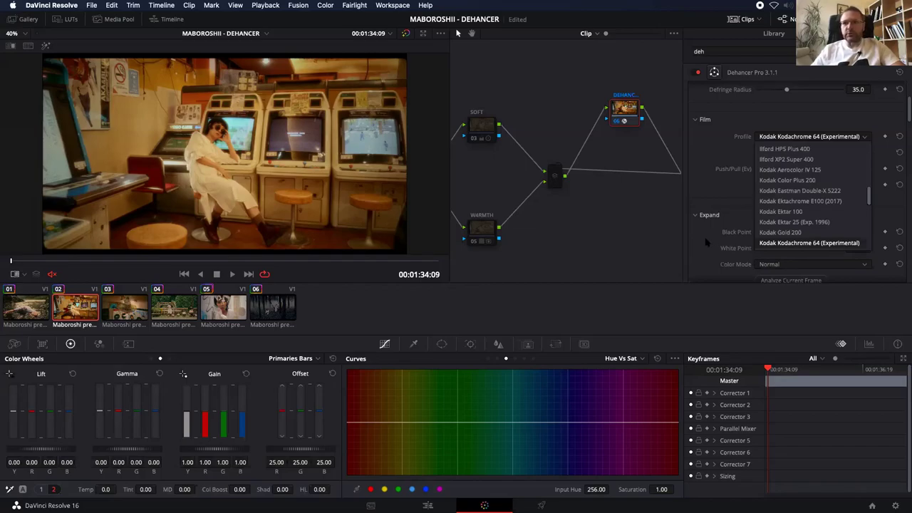
left_click(705, 243)
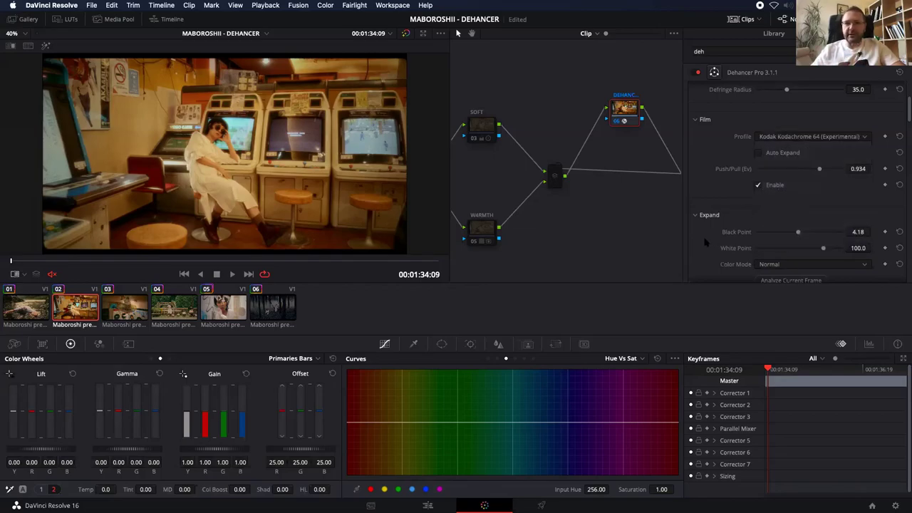
scroll(711, 193, "up", 2)
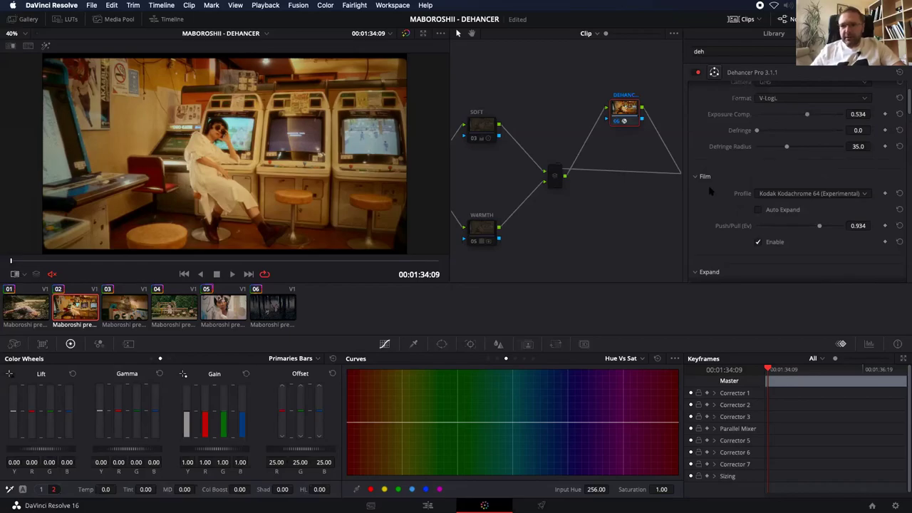
left_click(709, 191)
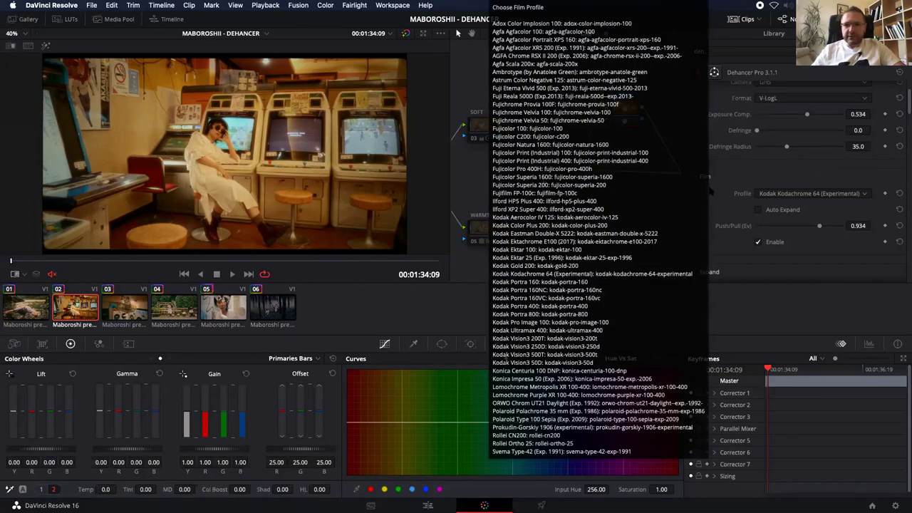
key("Escape")
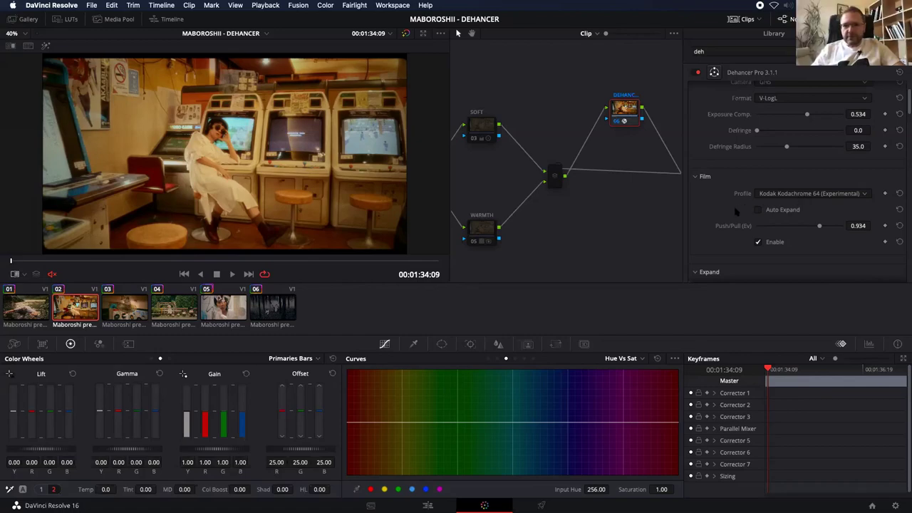
scroll(738, 211, "down", 2)
scroll(738, 212, "up", 4)
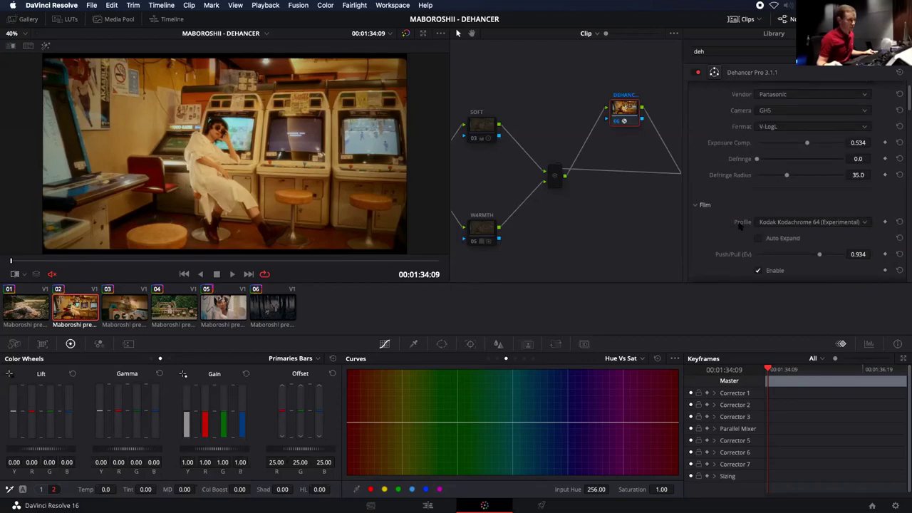
scroll(733, 225, "down", 2)
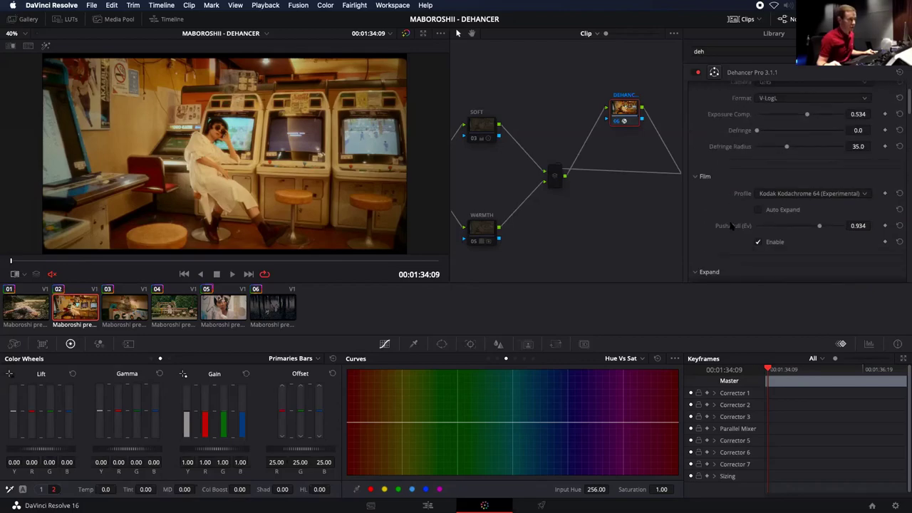
scroll(763, 199, "up", 4)
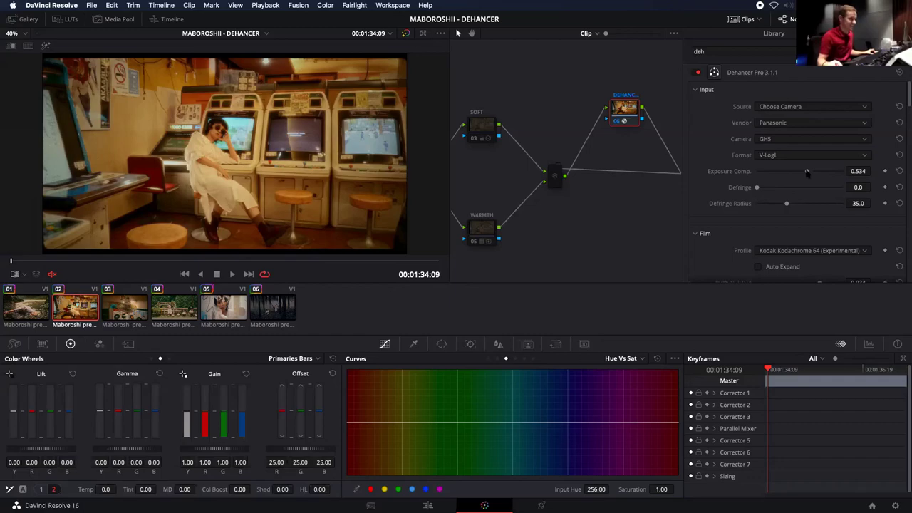
Compare Dehancer's Expand stage off and on twice, then show the waveform with grades bypassed.
scroll(728, 208, "down", 4)
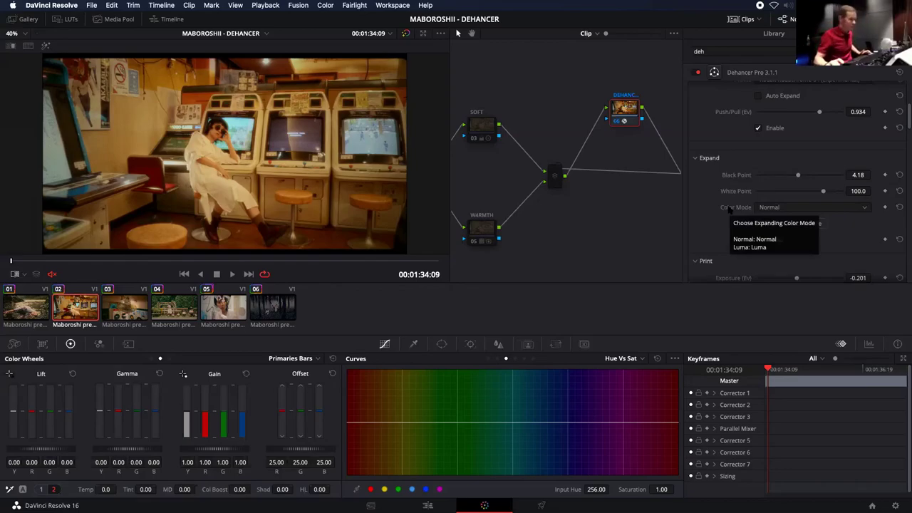
scroll(729, 210, "down", 1)
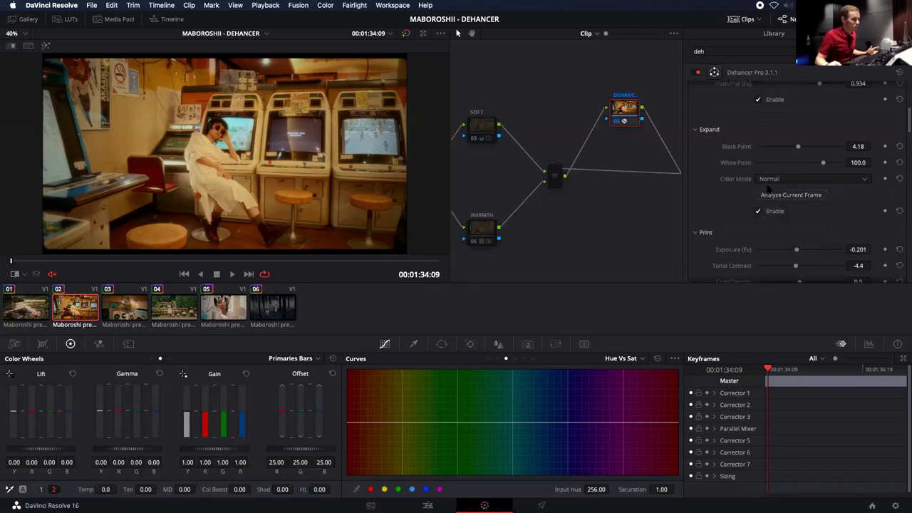
scroll(755, 210, "up", 3)
scroll(721, 194, "up", 2)
scroll(721, 193, "down", 3)
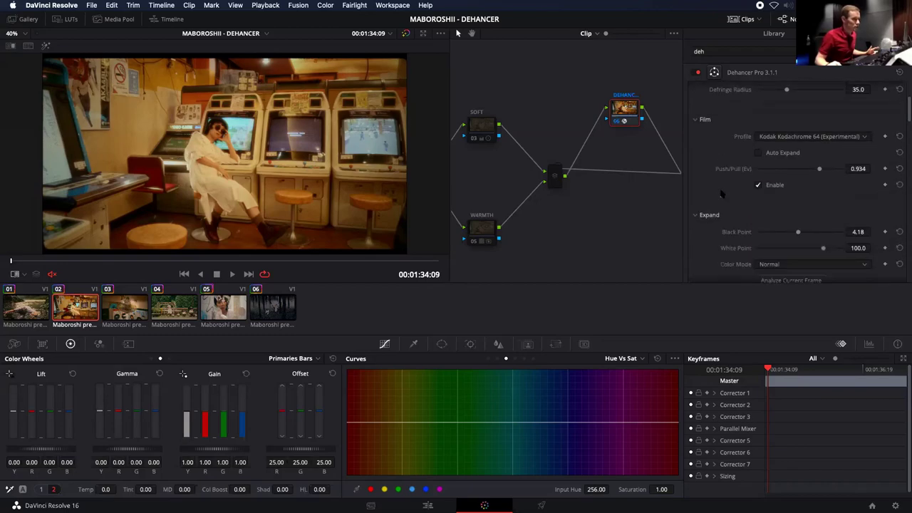
scroll(732, 207, "down", 2)
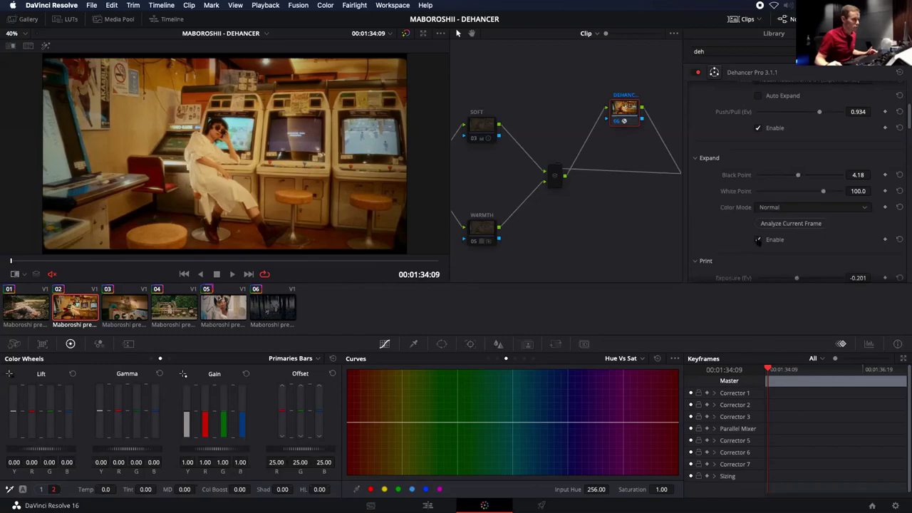
left_click(758, 240)
left_click(758, 240)
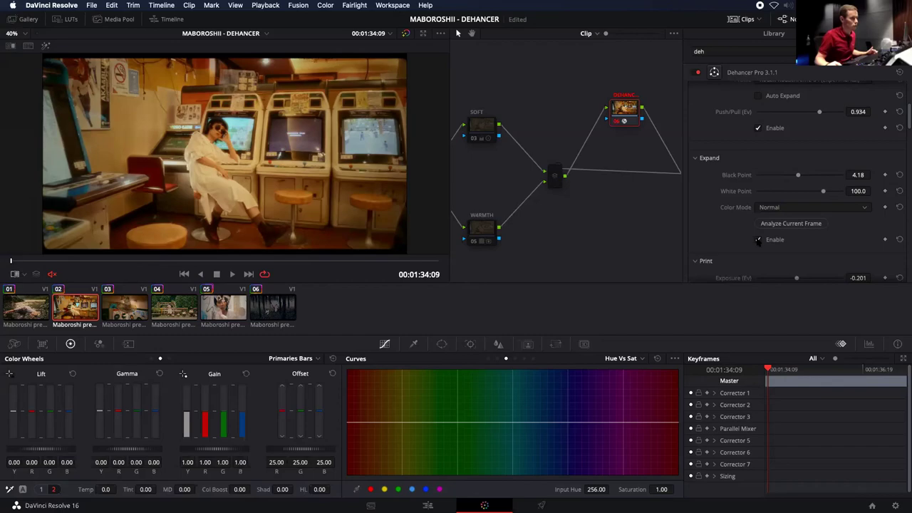
left_click(758, 240)
left_click(758, 240)
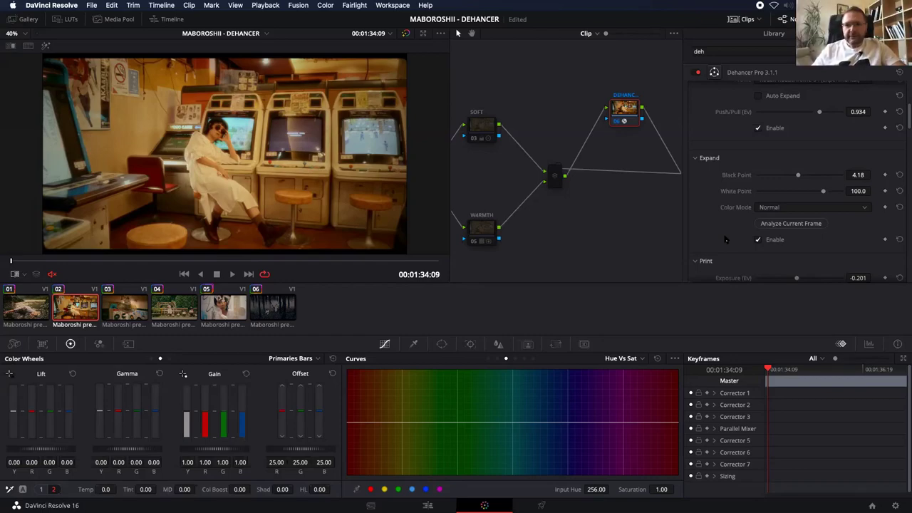
left_click(869, 343)
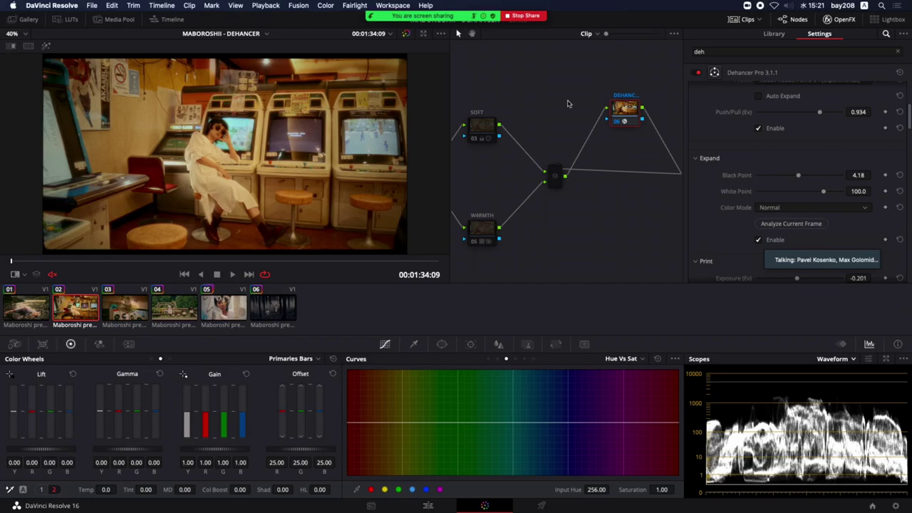
left_click(406, 34)
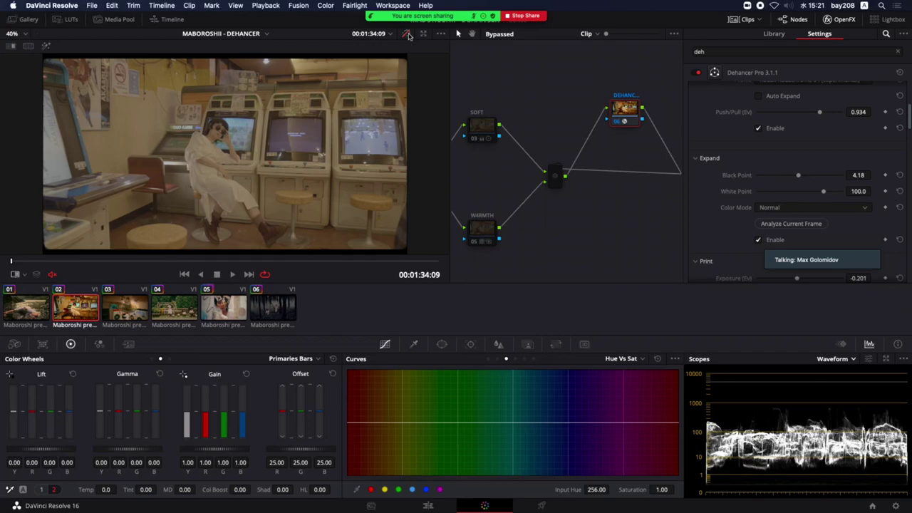
Restore the grade in the viewer and turn off Dehancer's Expand stage.
left_click(406, 34)
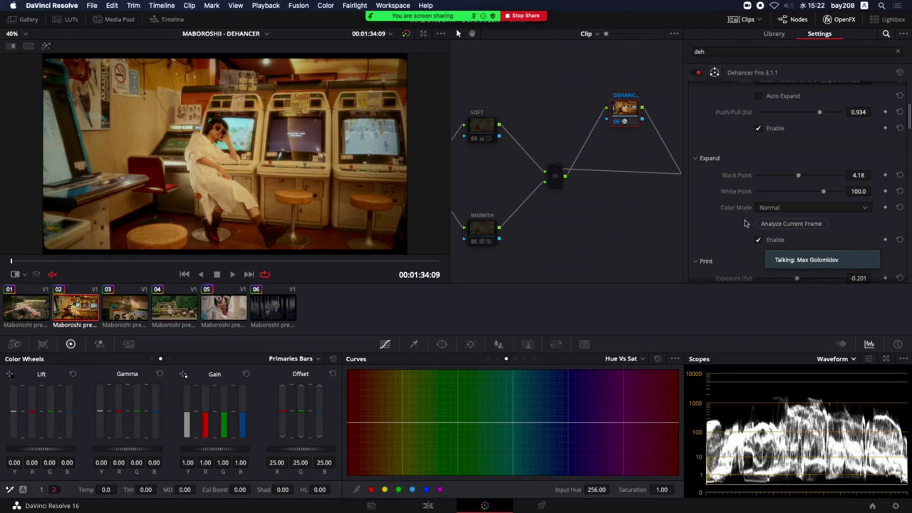
scroll(722, 239, "down", 2)
left_click(757, 183)
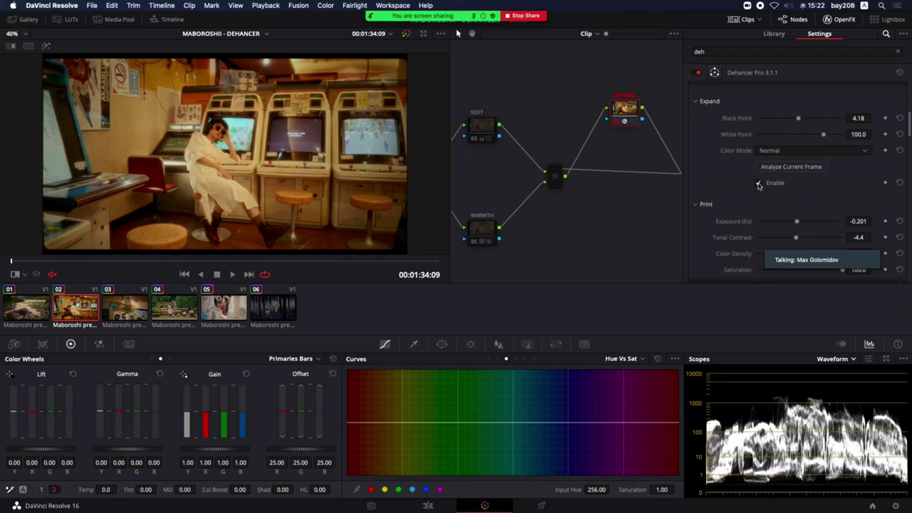
Toggle Dehancer's Print stage off and back on to compare, leaving it enabled.
scroll(723, 185, "down", 5)
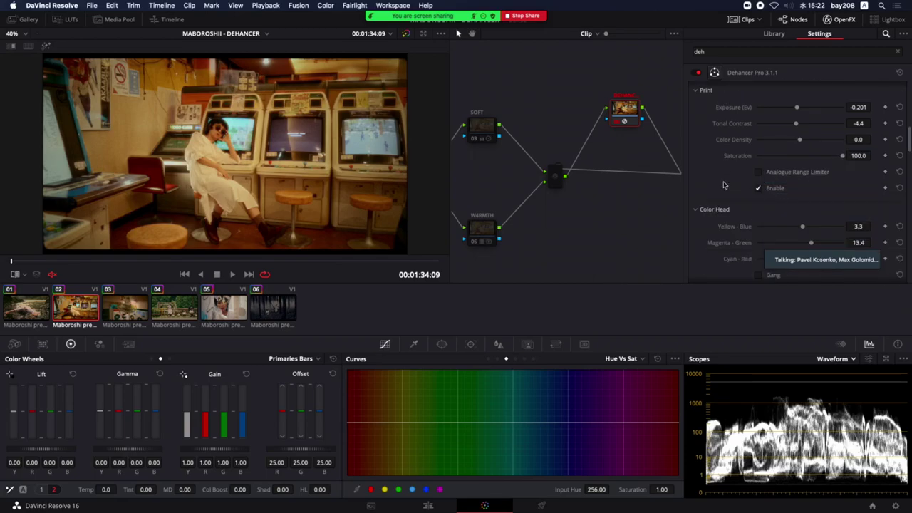
scroll(723, 185, "up", 1)
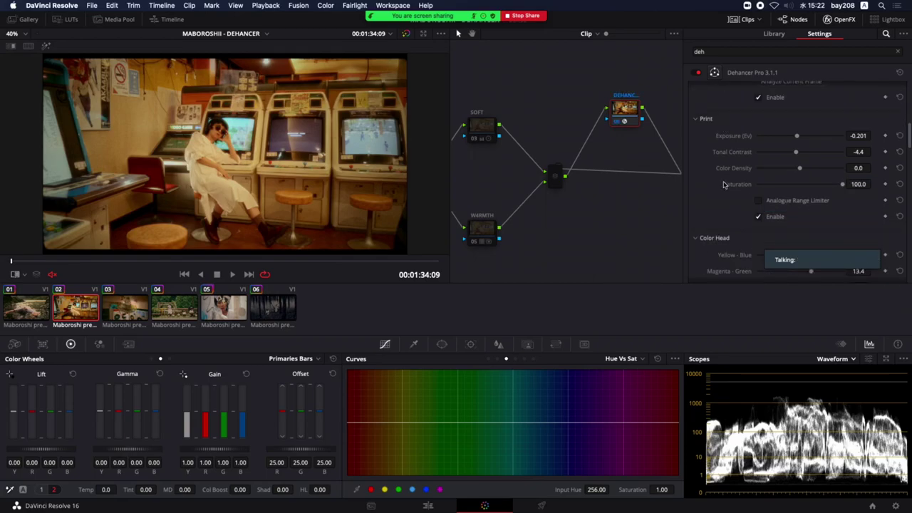
left_click(696, 120)
left_click(695, 120)
left_click(757, 217)
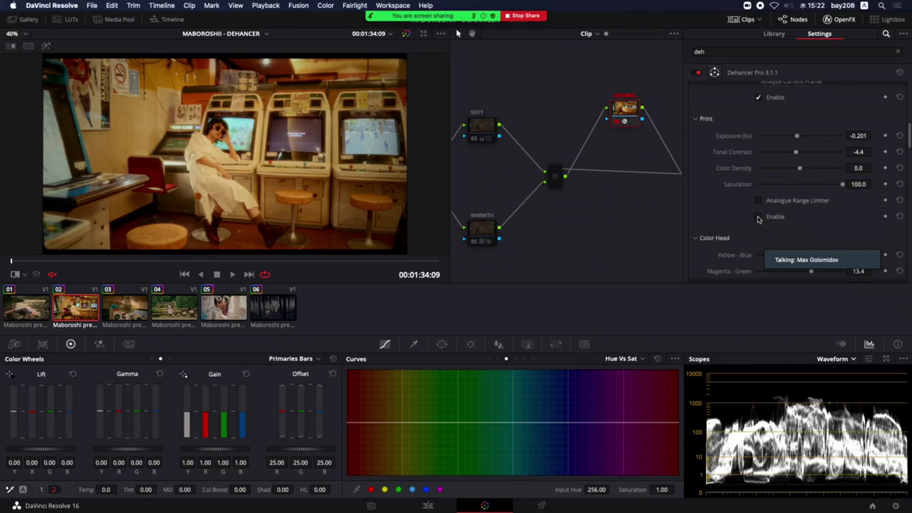
left_click(758, 218)
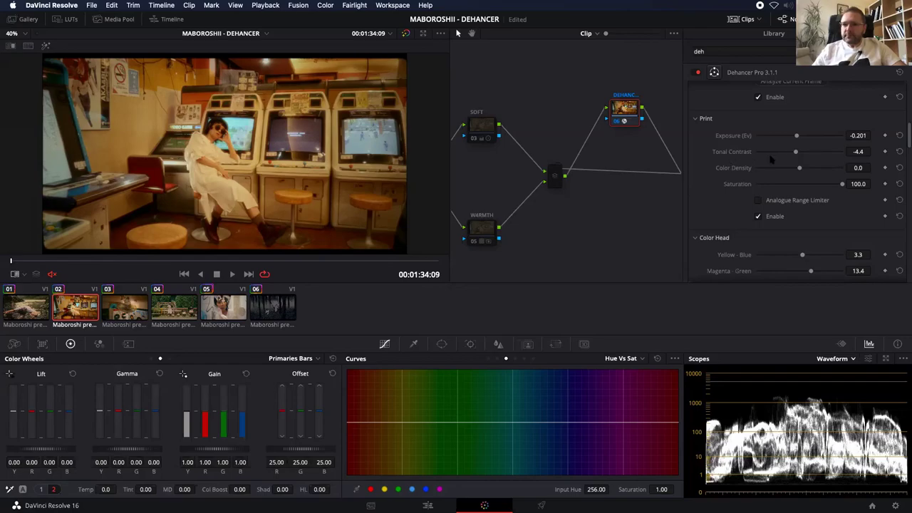
scroll(776, 159, "down", 2)
scroll(774, 159, "down", 1)
scroll(771, 159, "down", 1)
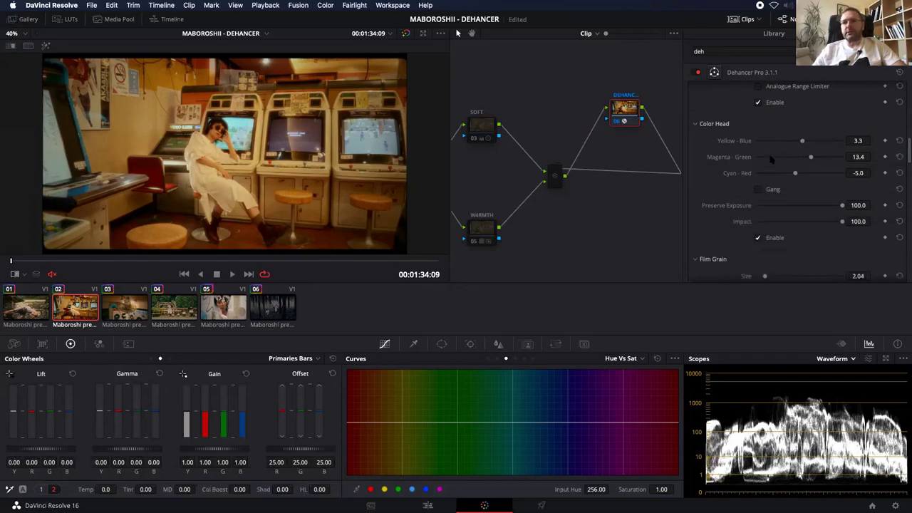
scroll(715, 164, "up", 1)
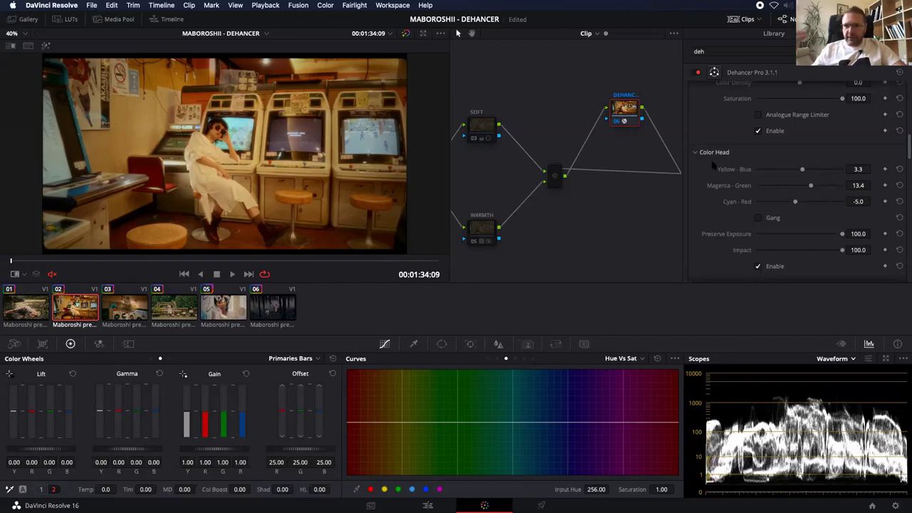
scroll(712, 165, "down", 1)
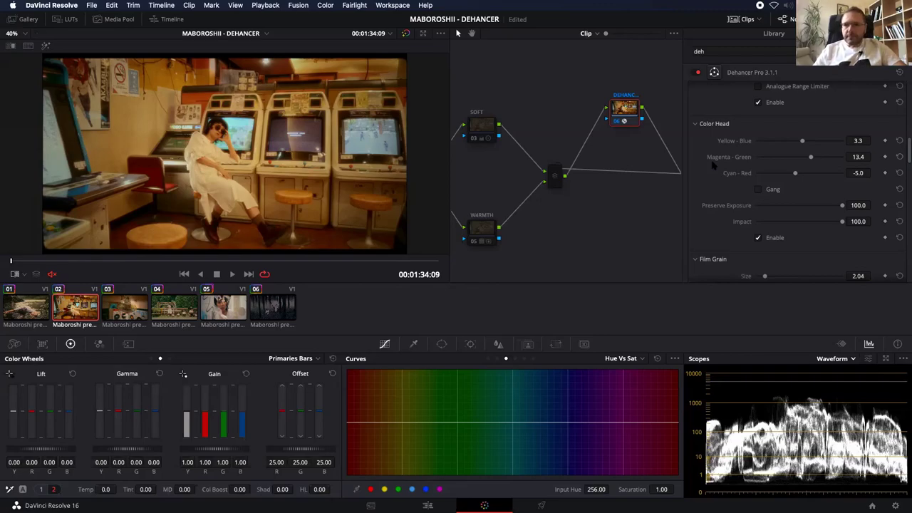
scroll(712, 166, "up", 1)
scroll(712, 165, "up", 1)
scroll(712, 166, "up", 1)
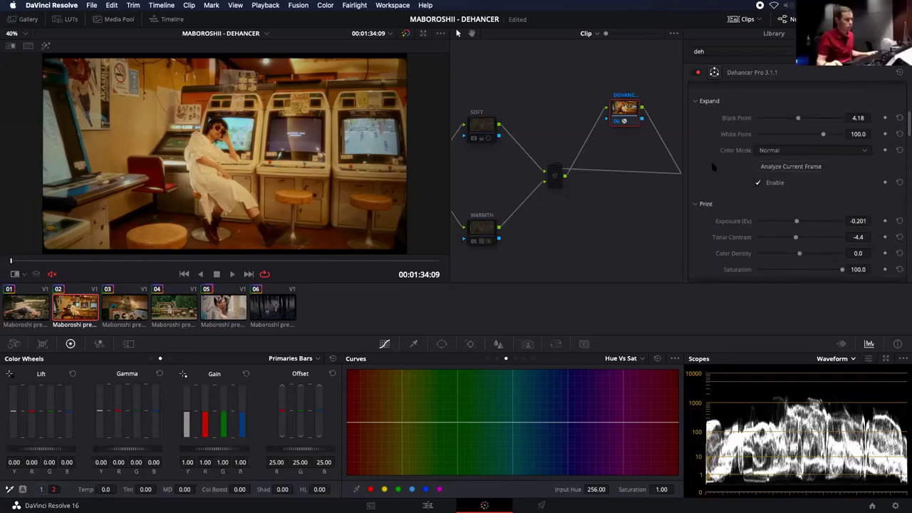
scroll(713, 166, "up", 1)
scroll(712, 166, "down", 2)
scroll(712, 166, "down", 2)
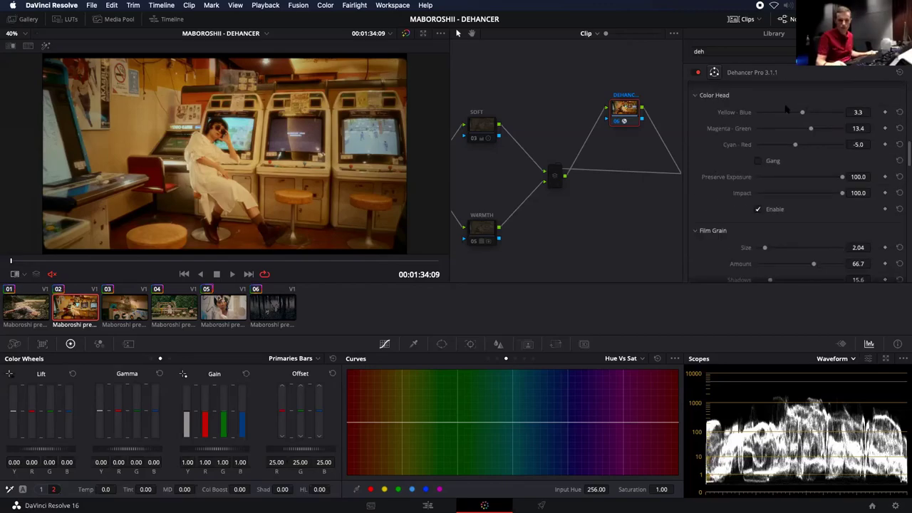
left_click(759, 209)
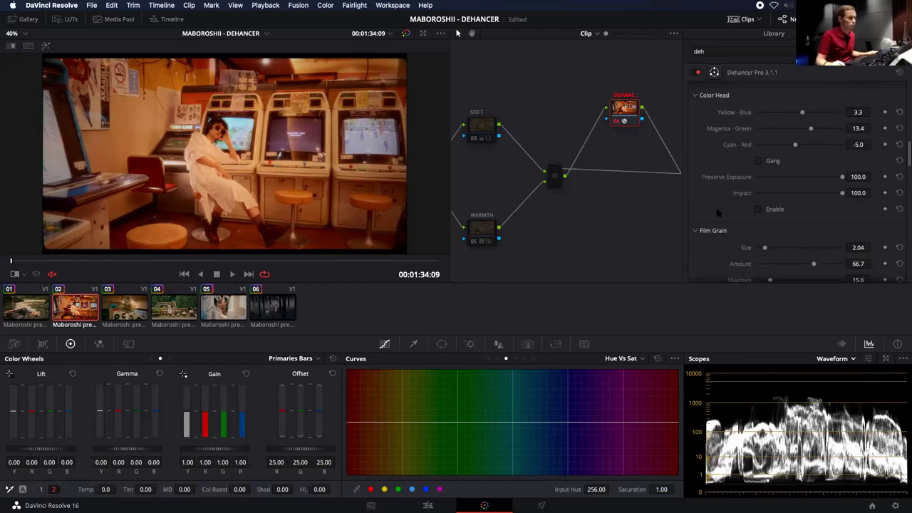
scroll(718, 212, "up", 5)
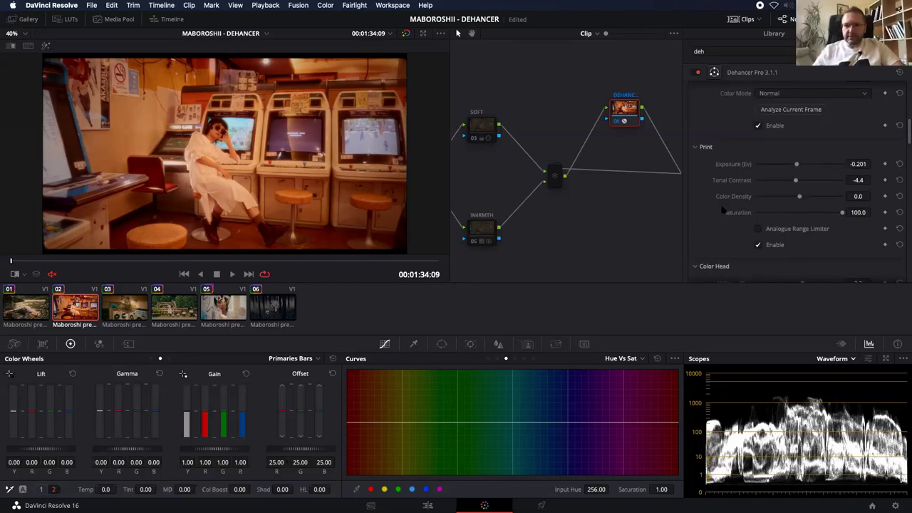
scroll(723, 209, "up", 1)
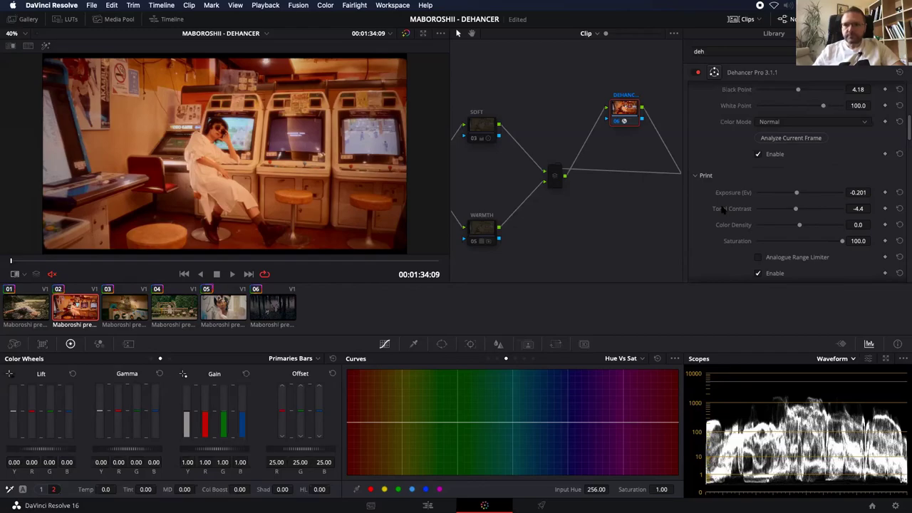
scroll(722, 208, "down", 1)
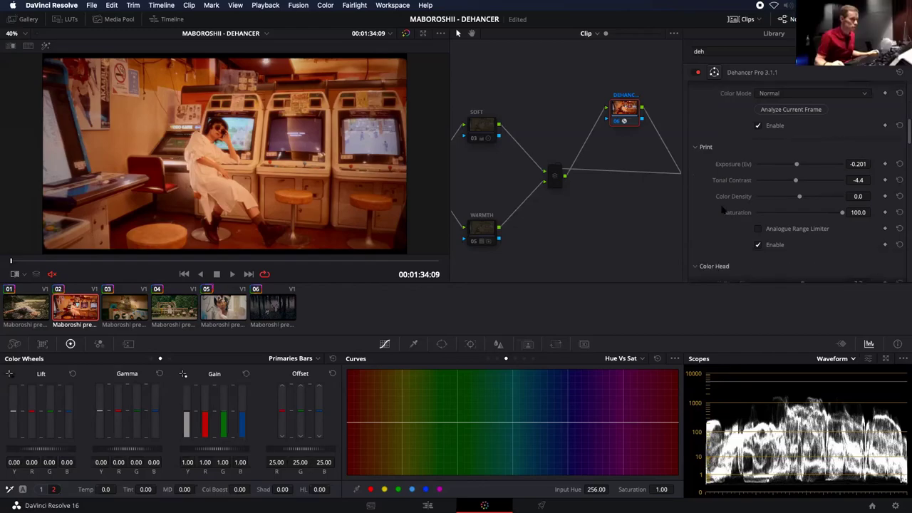
scroll(722, 208, "down", 3)
scroll(722, 208, "down", 2)
scroll(722, 208, "down", 1)
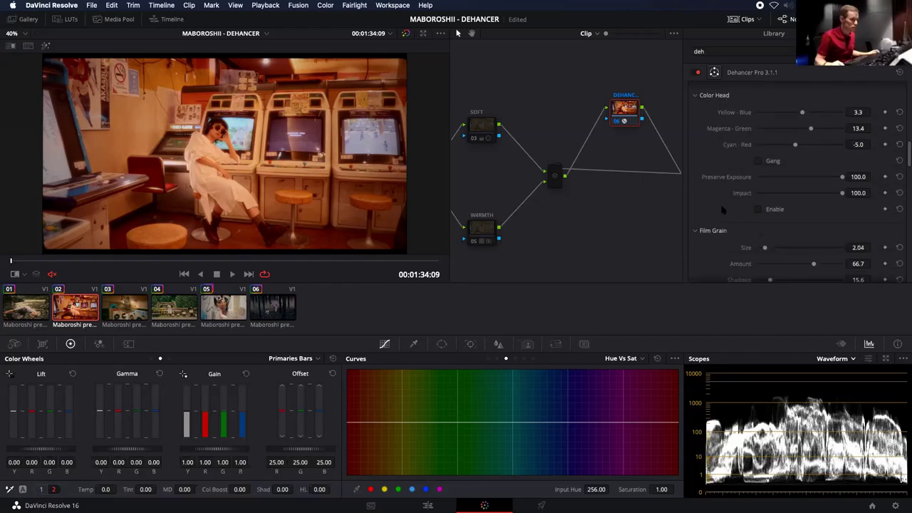
scroll(722, 208, "down", 1)
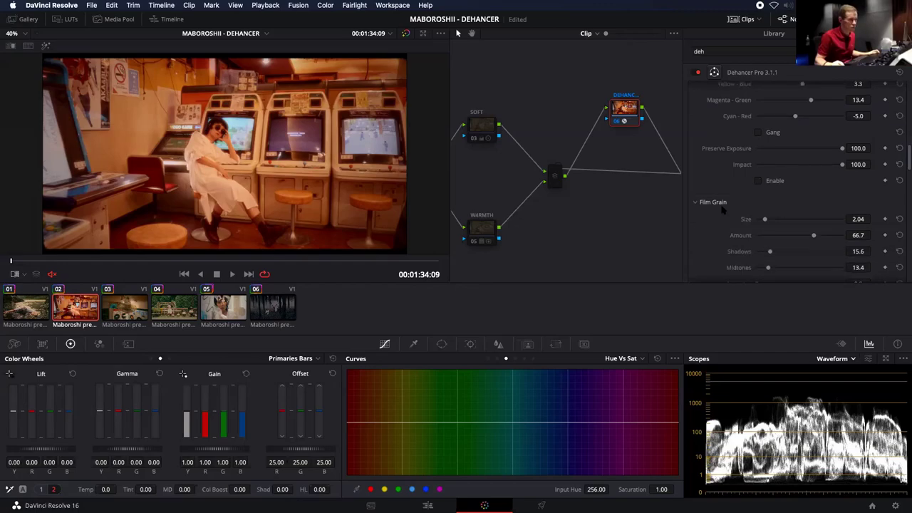
scroll(722, 208, "up", 1)
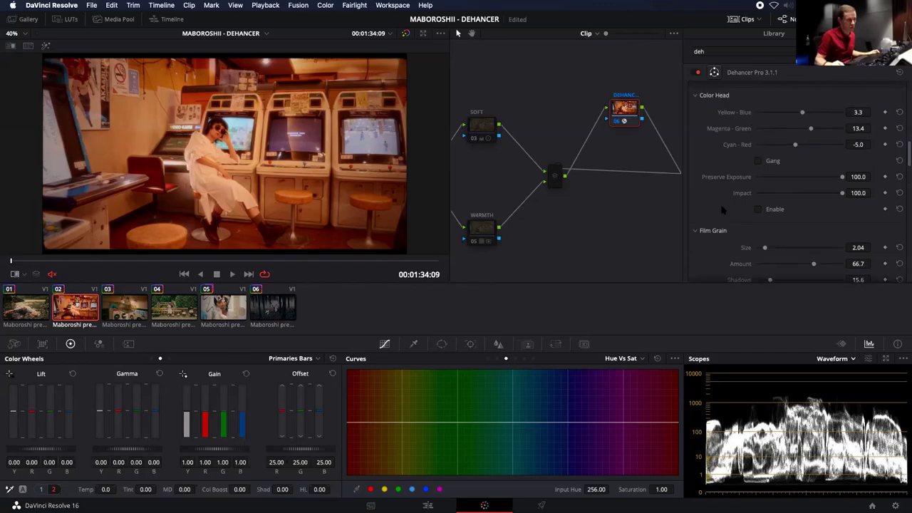
left_click(758, 209)
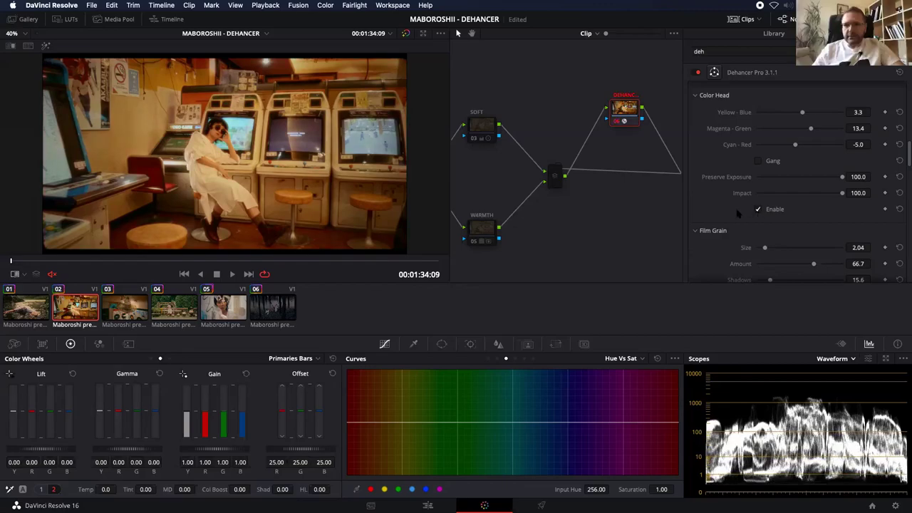
scroll(738, 213, "up", 2)
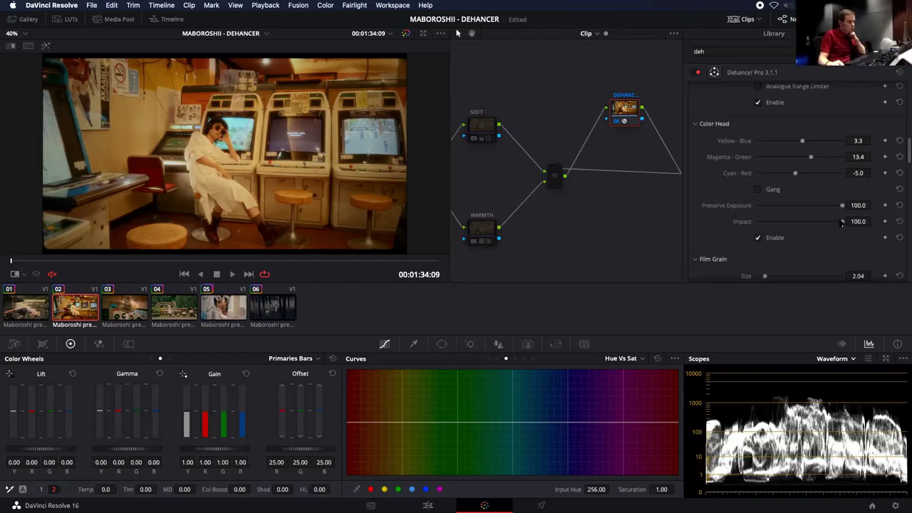
Lower the Dehancer Impact to compare, then reset it to 100.
mouse_move(841, 223)
left_mouse_down()
mouse_move(782, 225)
mouse_move(836, 222)
mouse_move(819, 224)
left_mouse_up()
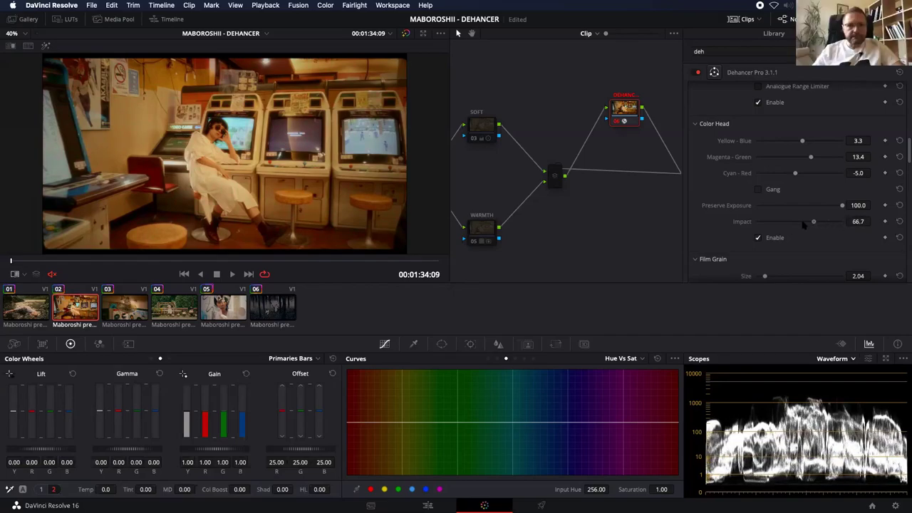
double_click(819, 224)
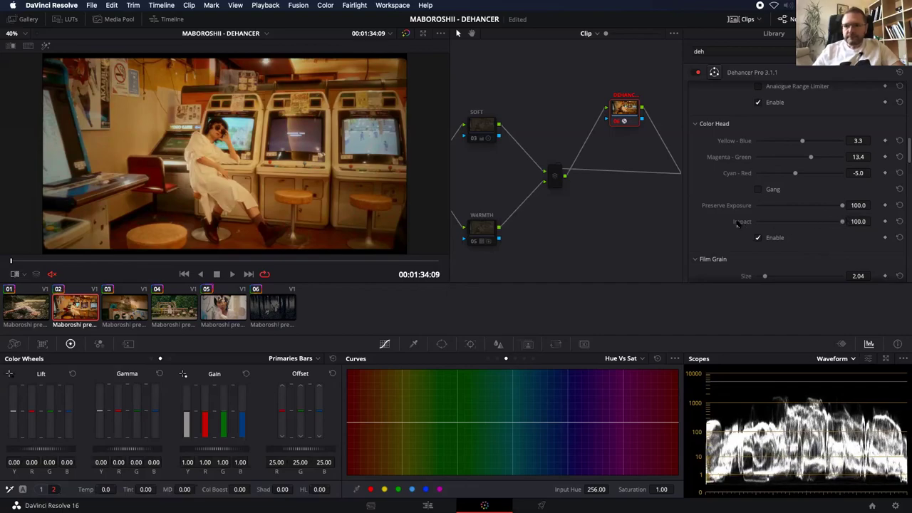
scroll(734, 224, "down", 5)
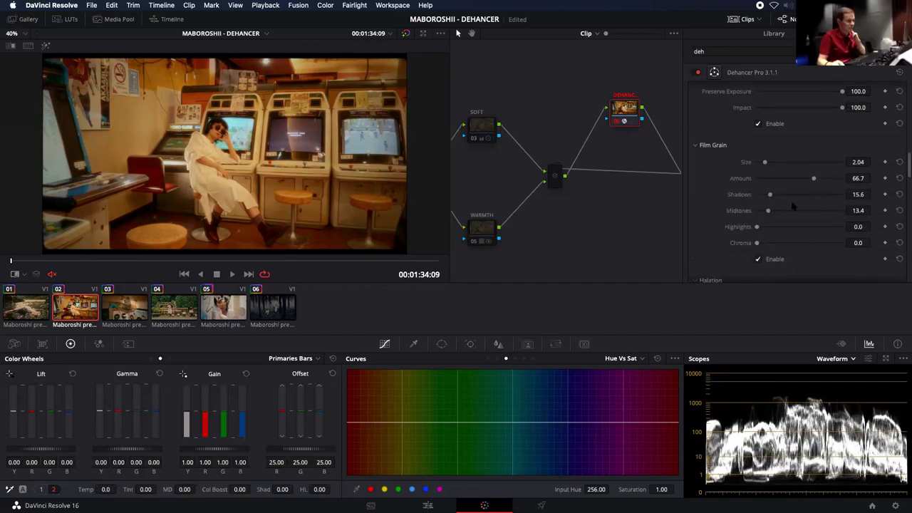
scroll(734, 191, "down", 1)
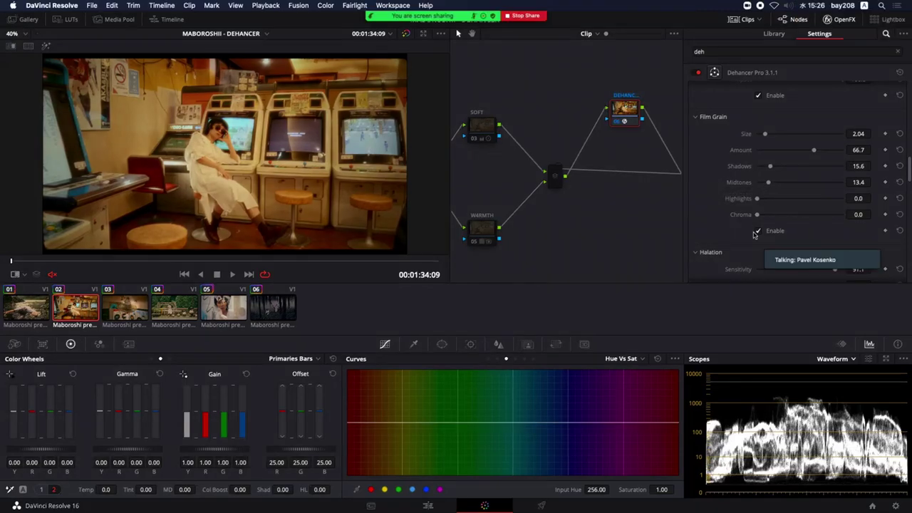
Zoom the viewer to 326% on the woman's face and bypass all grades to compare.
scroll(228, 158, "up", 3)
scroll(228, 158, "up", 5)
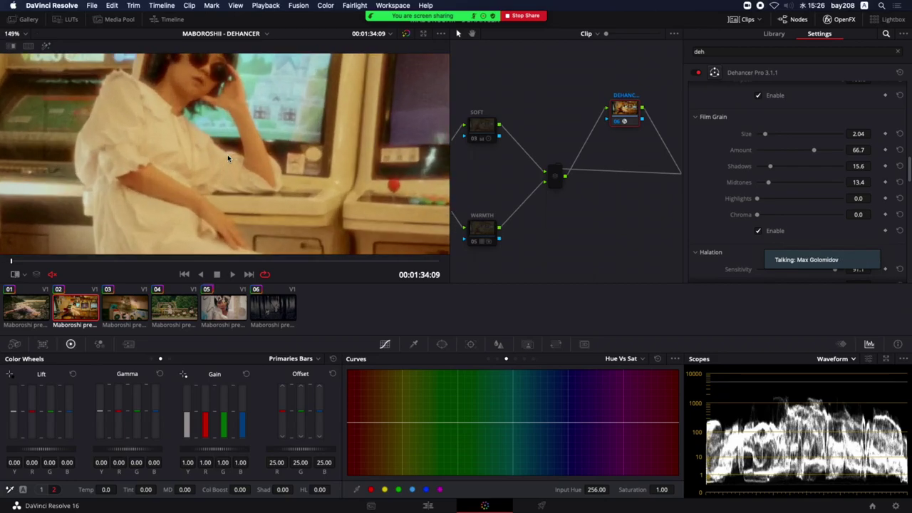
scroll(309, 183, "left", 5)
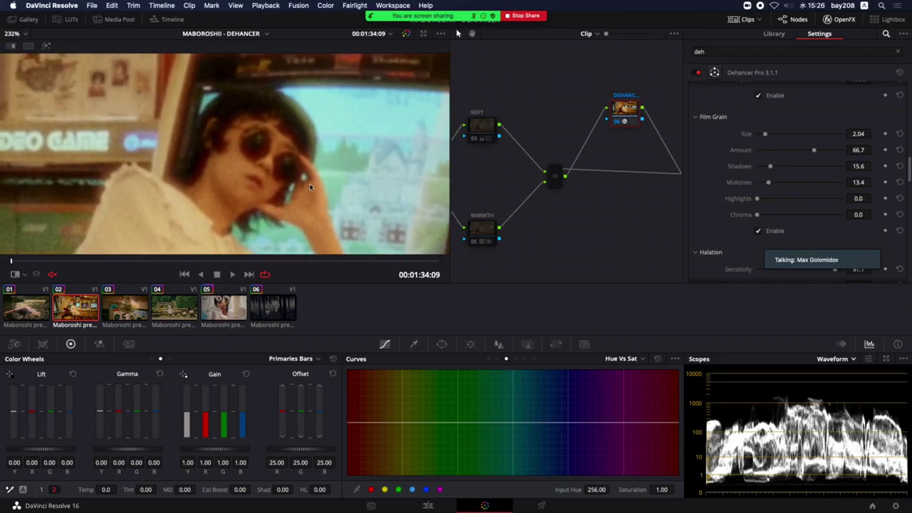
scroll(365, 177, "left", 2)
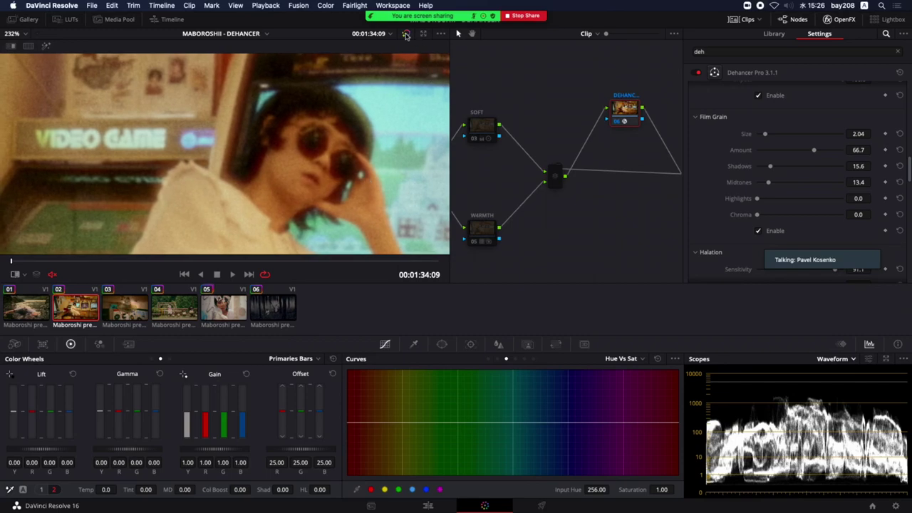
scroll(314, 151, "up", 3)
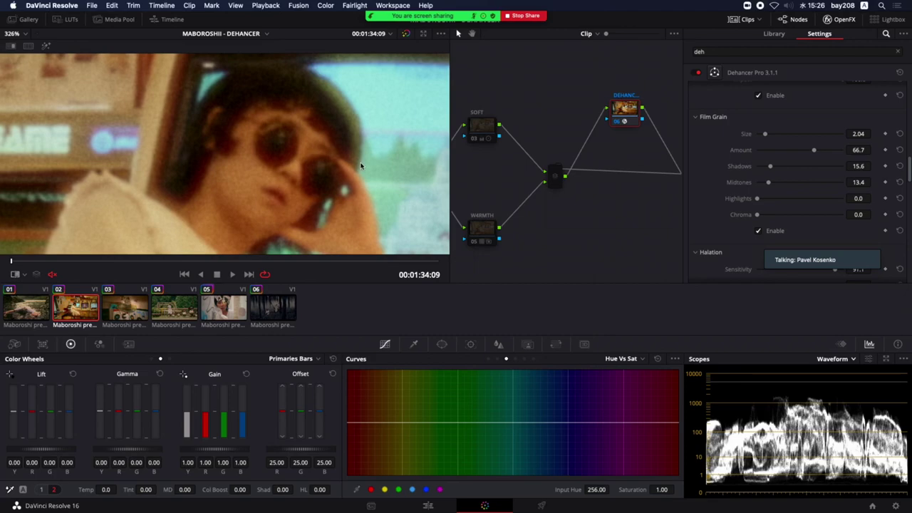
mouse_move(360, 161)
left_mouse_down()
mouse_move(212, 175)
mouse_move(391, 169)
left_mouse_up()
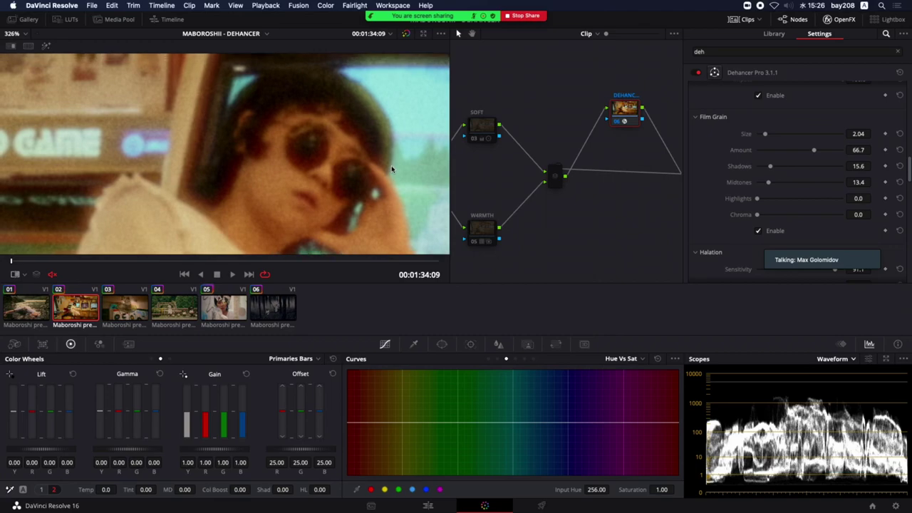
left_click(405, 34)
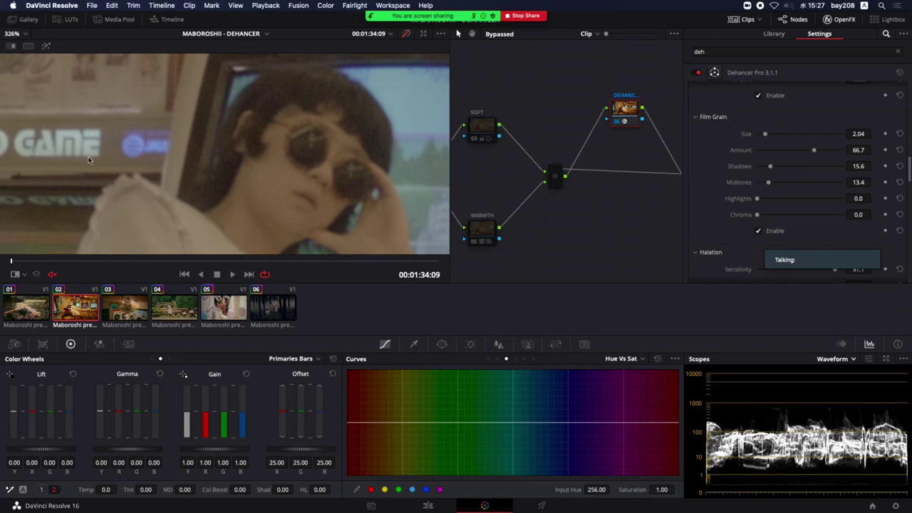
Restore the grade, then toggle Dehancer Film Grain off and on twice, leaving grain enabled.
left_click(406, 36)
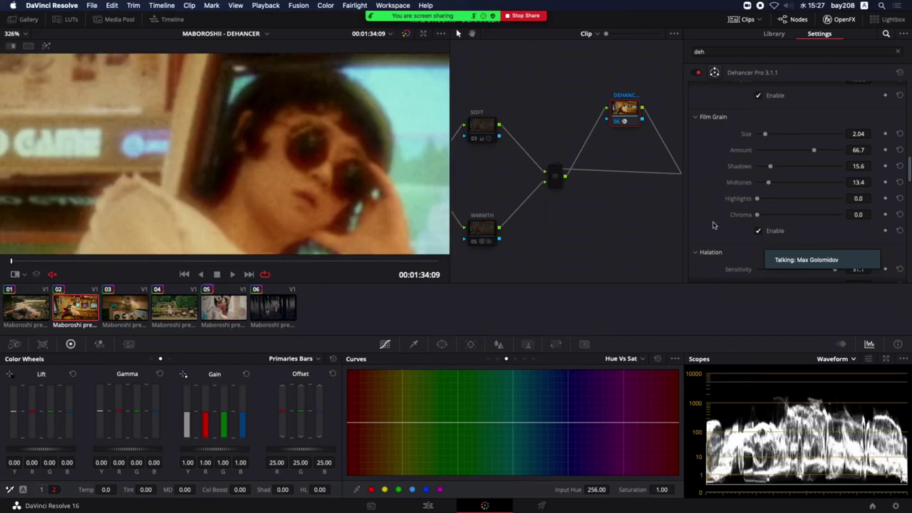
left_click(758, 232)
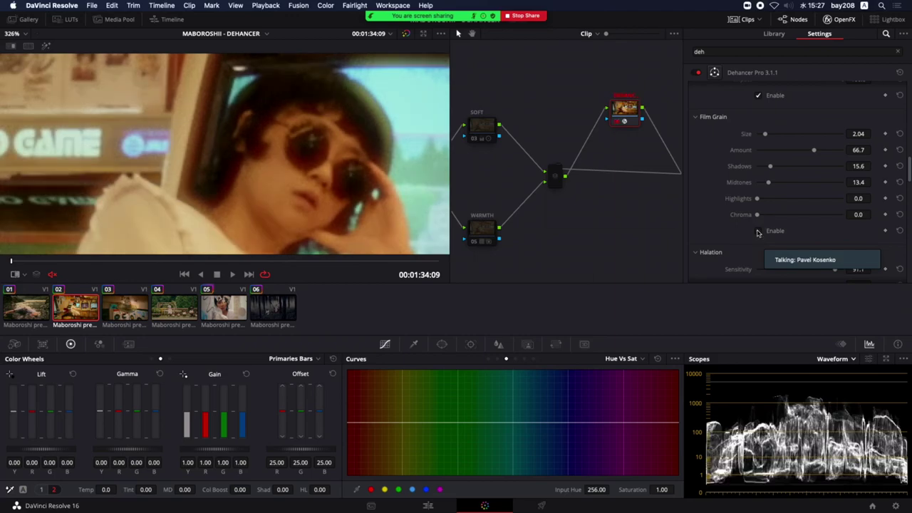
left_click(758, 231)
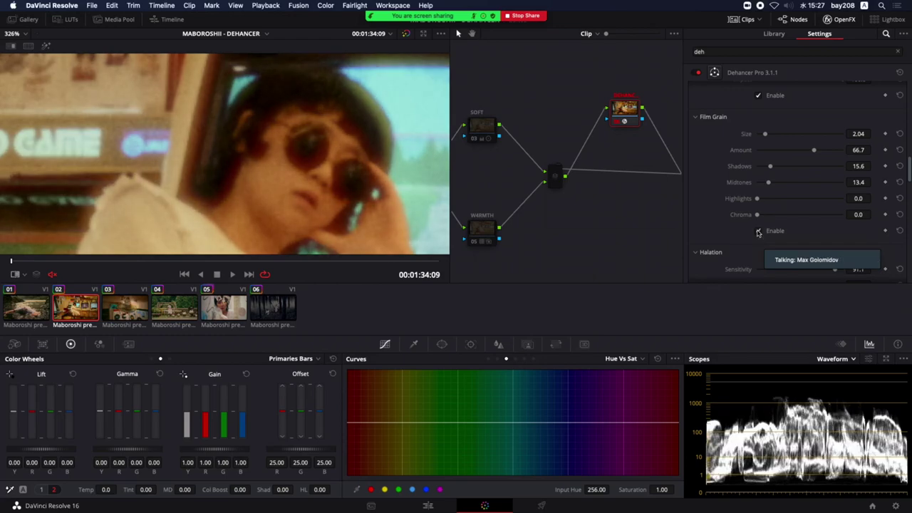
left_click(758, 231)
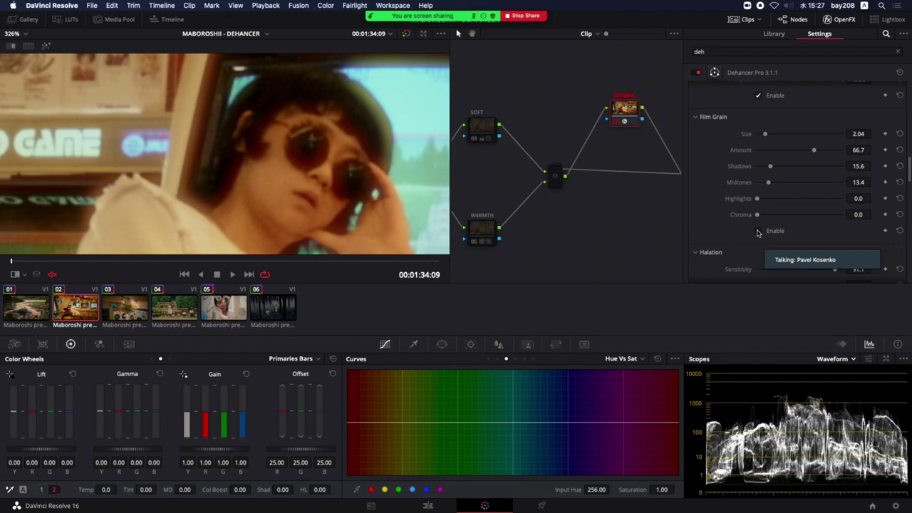
left_click(758, 232)
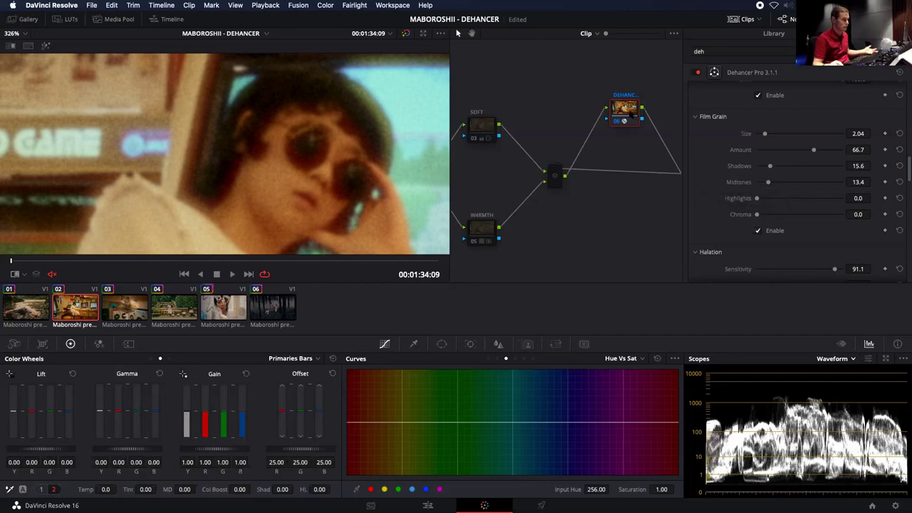
Drag the DEHANCER node higher and to the left, then scroll the node graph.
mouse_move(633, 115)
left_mouse_down()
mouse_move(631, 107)
mouse_move(610, 107)
left_mouse_up()
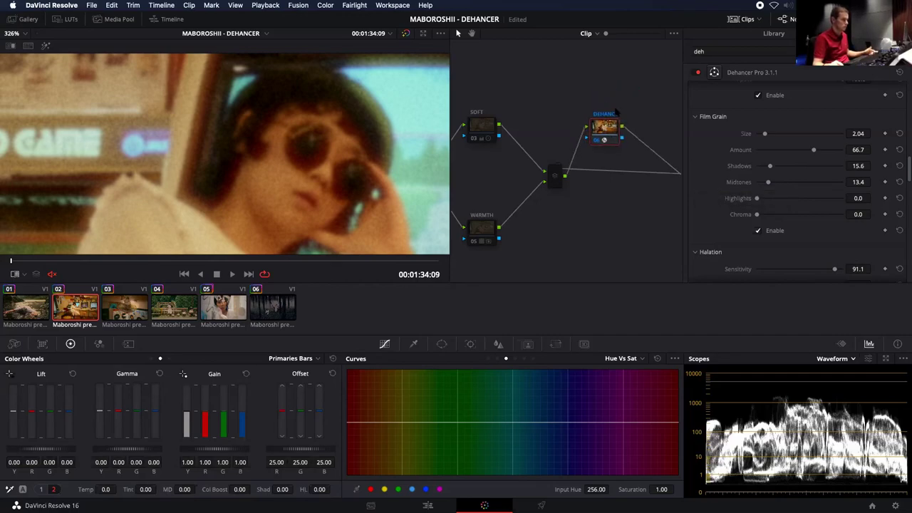
scroll(637, 204, "down", 1)
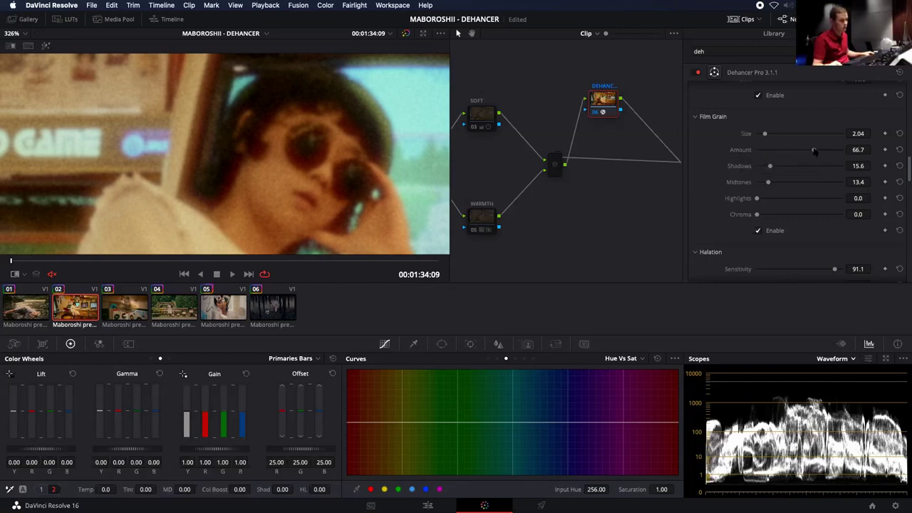
Set film grain Amount to 65.6 and reset Shadows, Midtones and Highlights to defaults.
mouse_move(814, 150)
left_mouse_down()
mouse_move(756, 150)
mouse_move(814, 151)
left_mouse_up()
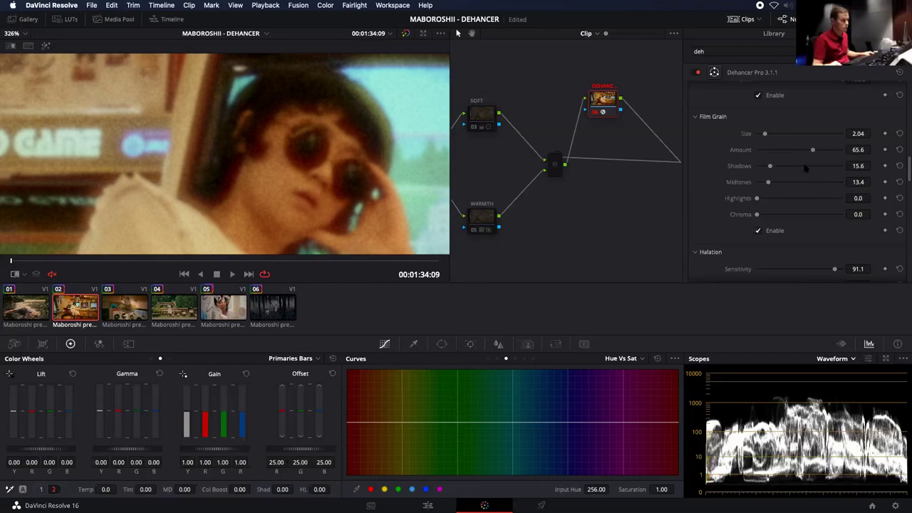
double_click(739, 165)
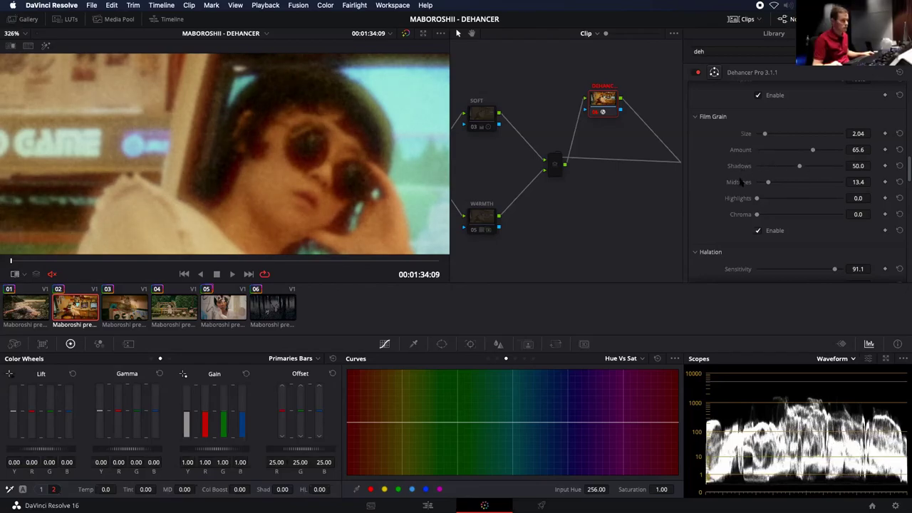
double_click(738, 181)
double_click(739, 198)
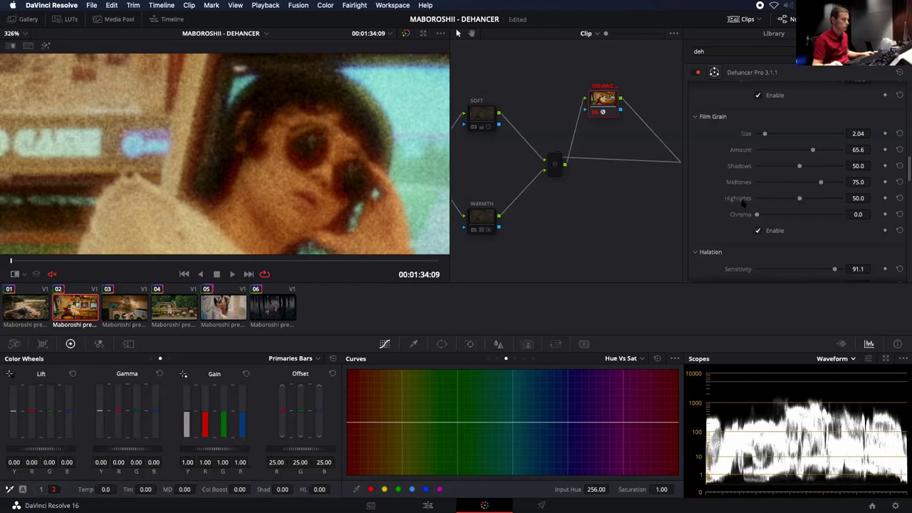
Set grain Shadows 7.8, Midtones 52.2 and Highlights 0.0, then preview the grain in high contrast.
left_click(768, 166)
left_click(771, 181)
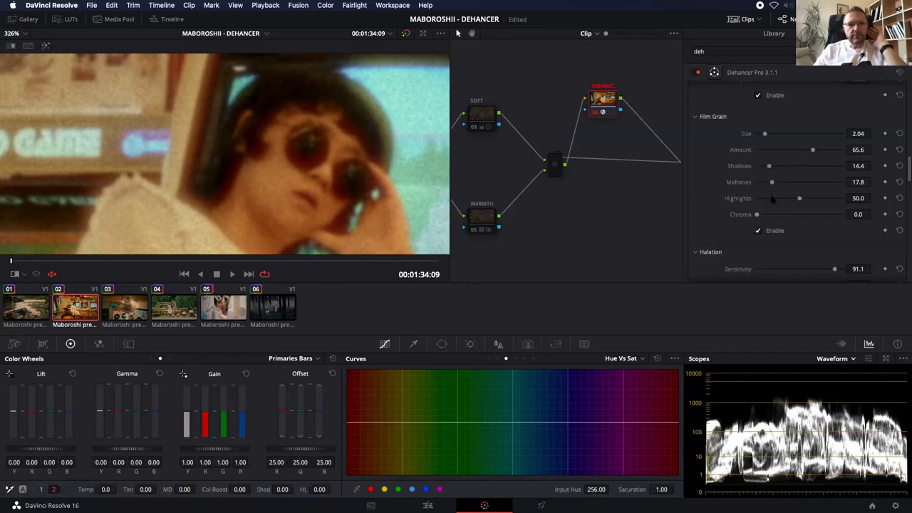
left_click_drag(772, 200, 753, 199)
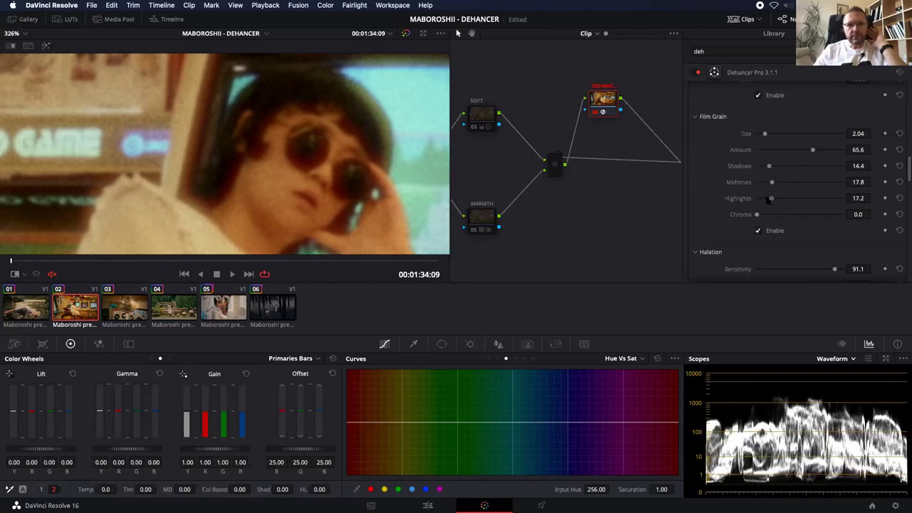
left_click(800, 181)
left_click(761, 166)
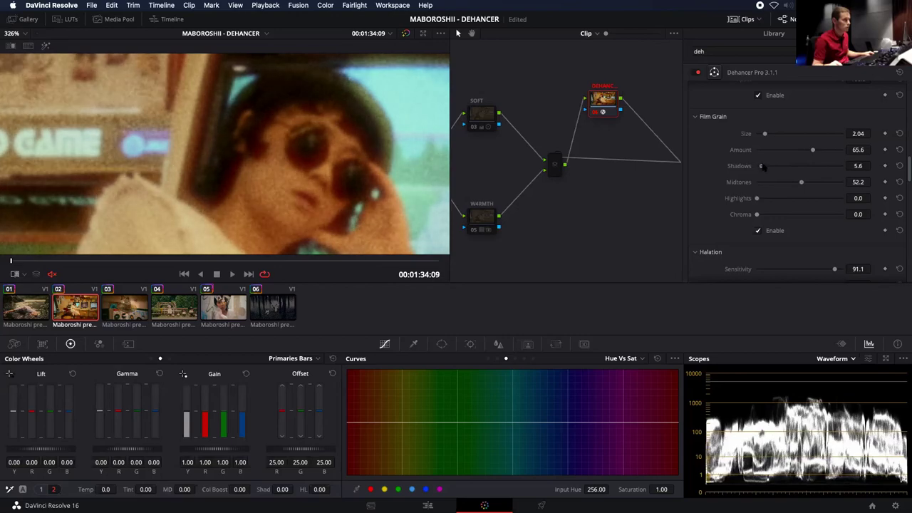
left_click_drag(761, 166, 763, 166)
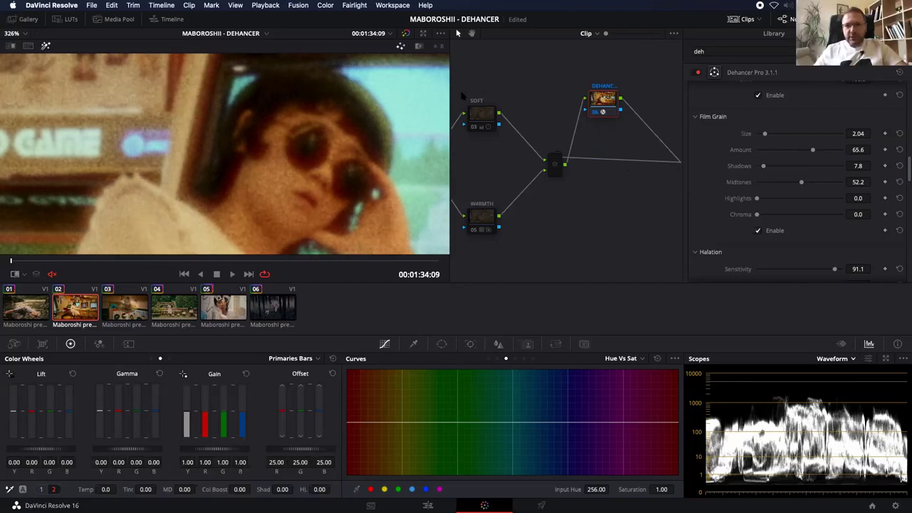
left_click(437, 47)
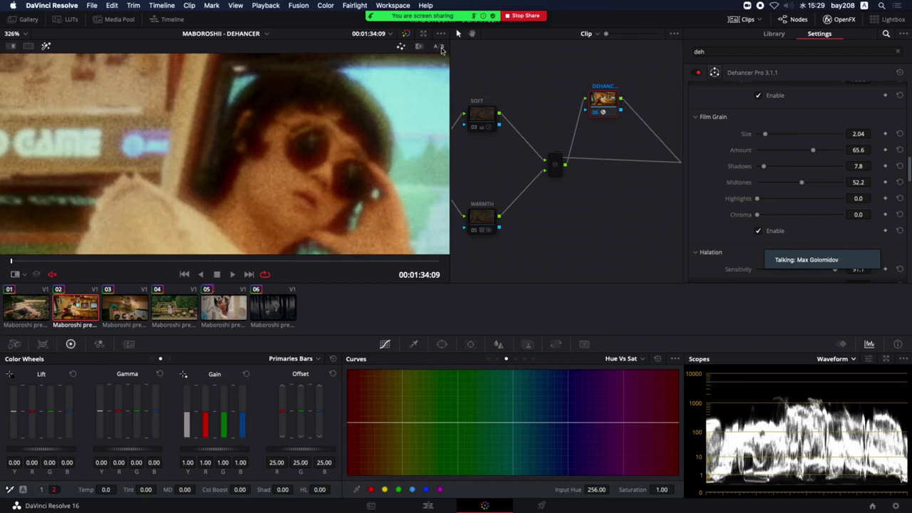
Show the grain in the high-contrast view and lower grain Midtones to about 13.9.
left_click(439, 48)
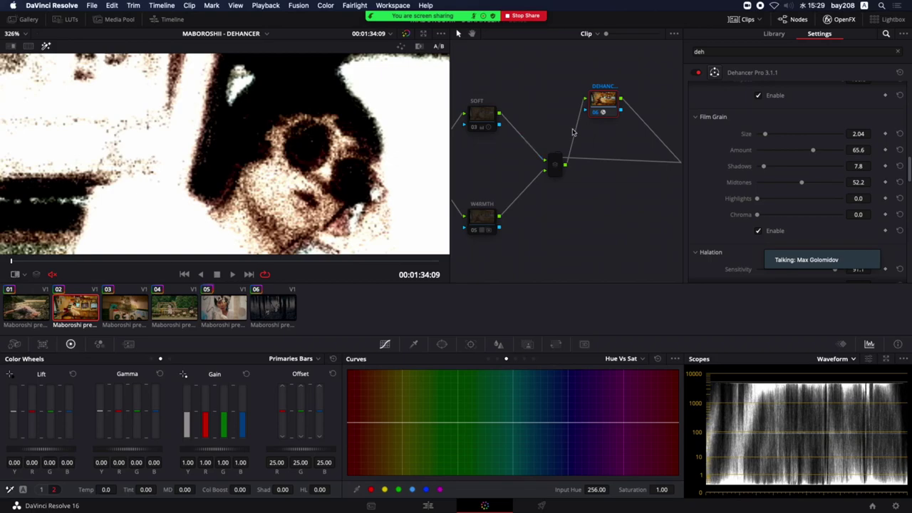
scroll(330, 181, "down", 5)
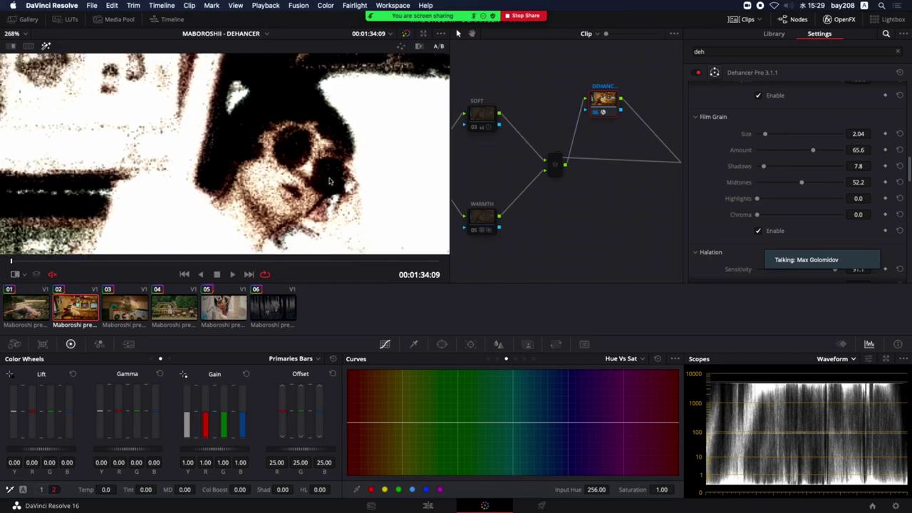
scroll(330, 181, "down", 2)
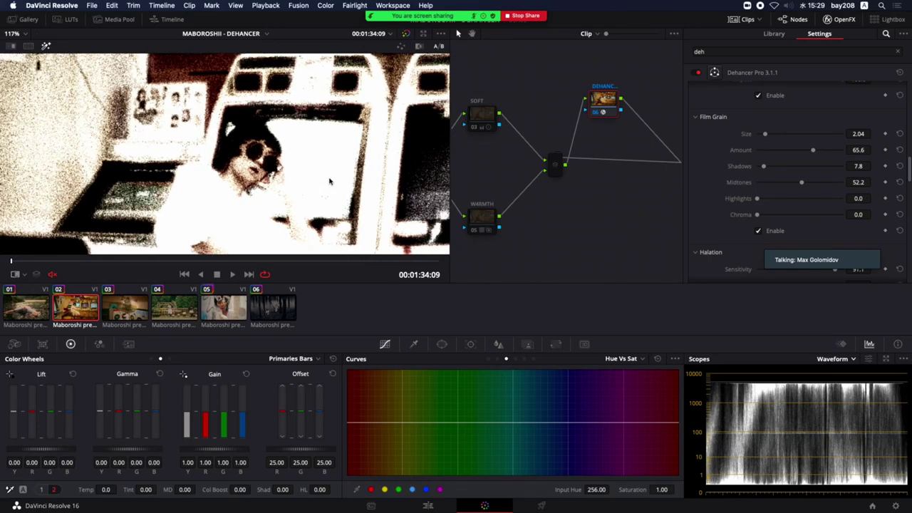
scroll(330, 181, "down", 1)
scroll(330, 181, "up", 2)
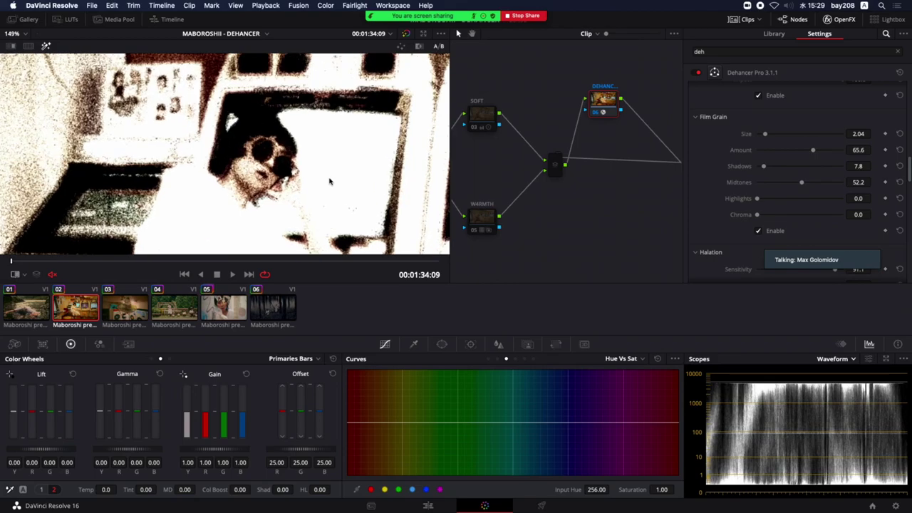
left_click(784, 183)
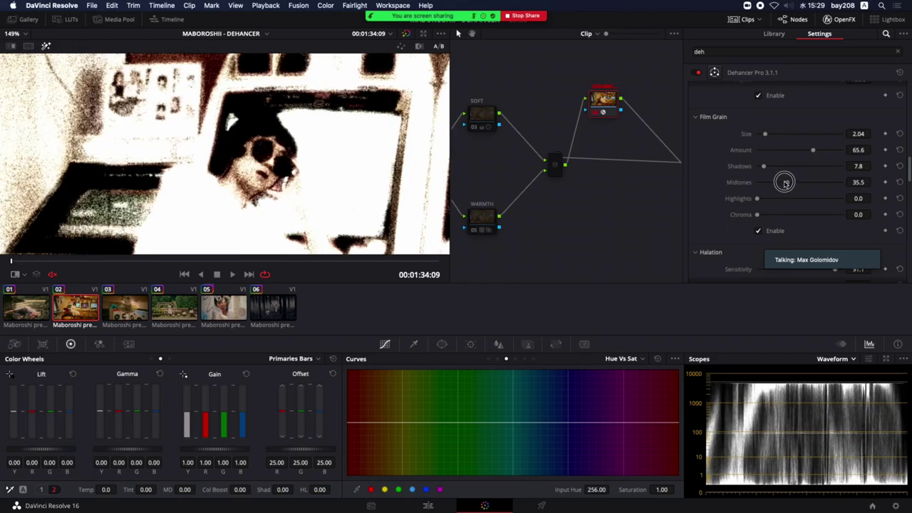
left_click_drag(784, 183, 768, 183)
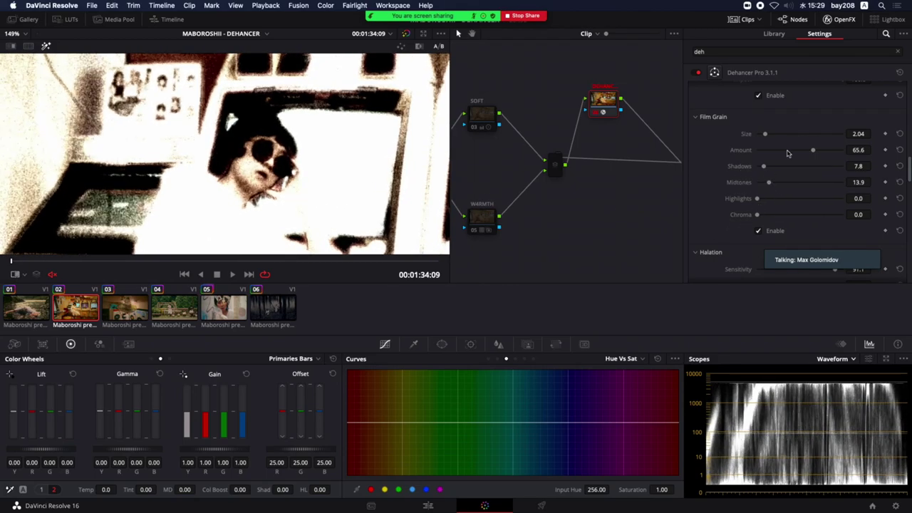
Set grain Size 2.53, Amount 39.5, Midtones 14.4, Highlights 26.1, then turn off highlight preview with Shift+H.
mouse_move(765, 135)
left_mouse_down()
mouse_move(755, 135)
mouse_move(790, 150)
left_mouse_up()
left_click(760, 150)
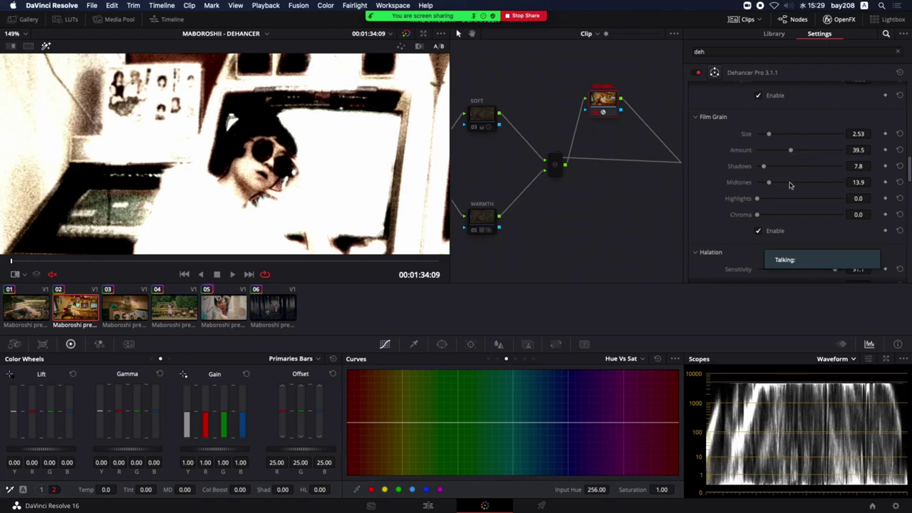
mouse_move(768, 182)
left_mouse_down()
mouse_move(786, 182)
mouse_move(768, 182)
mouse_move(774, 199)
mouse_move(804, 198)
mouse_move(779, 198)
left_mouse_up()
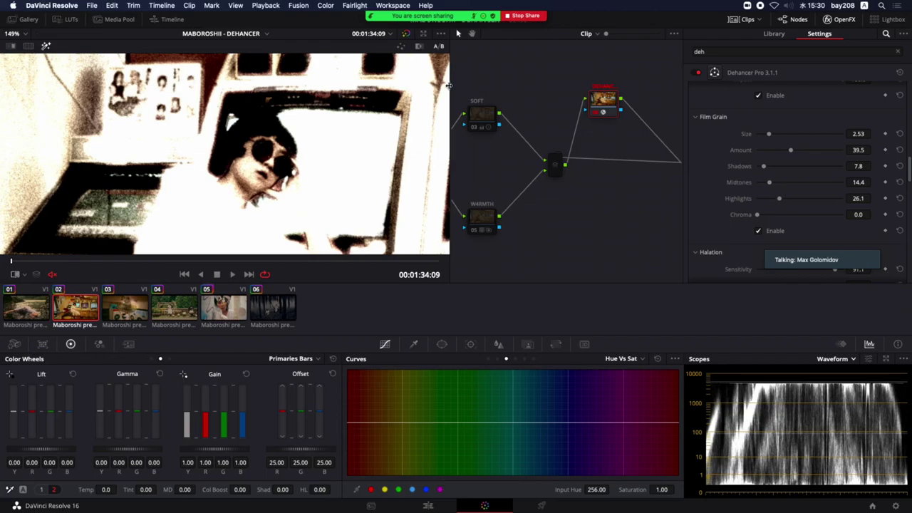
key("shift+h")
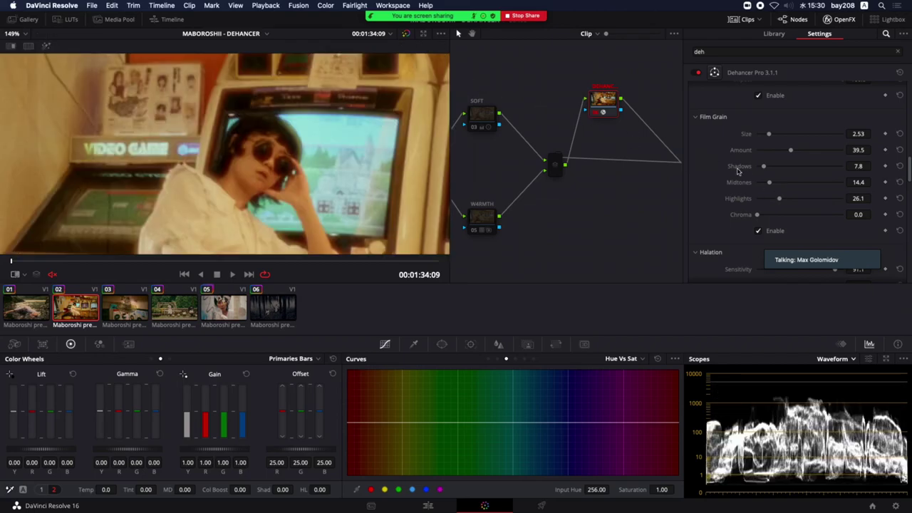
Lower grain Highlights to 8.4 and play the clip to judge the grain in motion.
left_click_drag(778, 198, 761, 198)
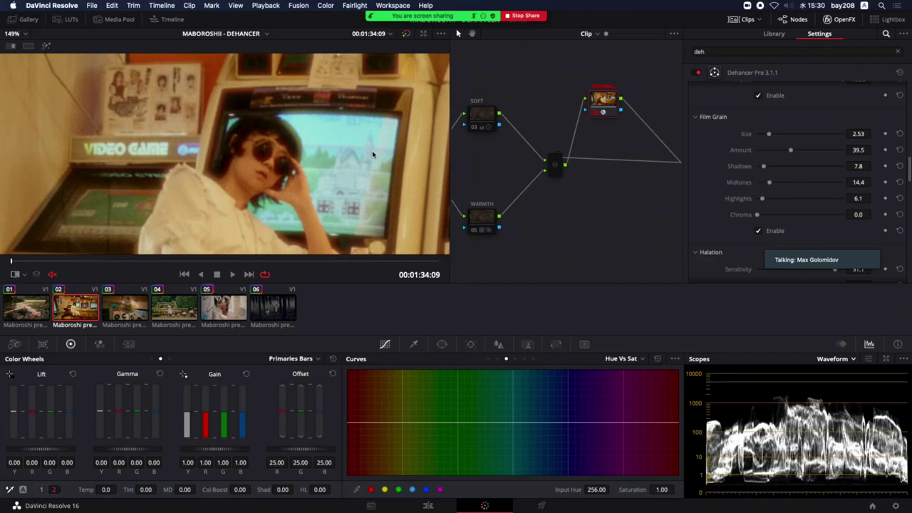
scroll(371, 154, "up", 5)
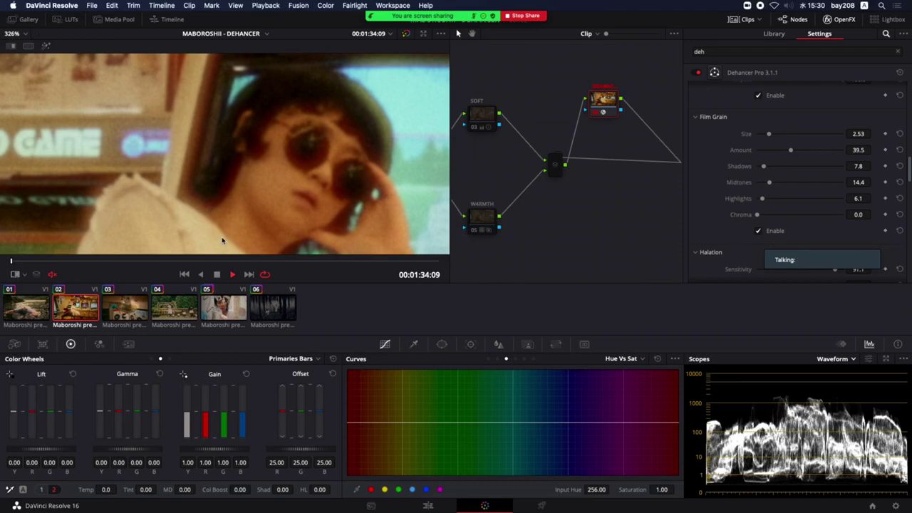
key("space")
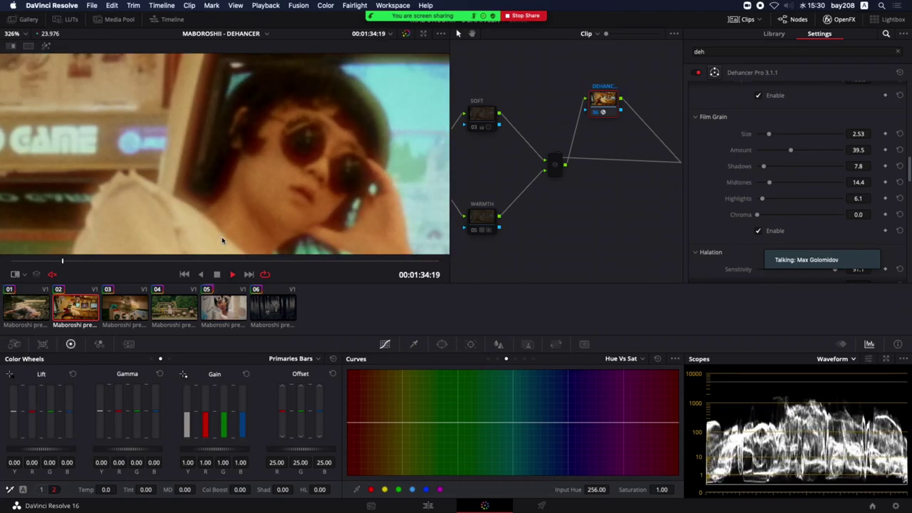
key("space")
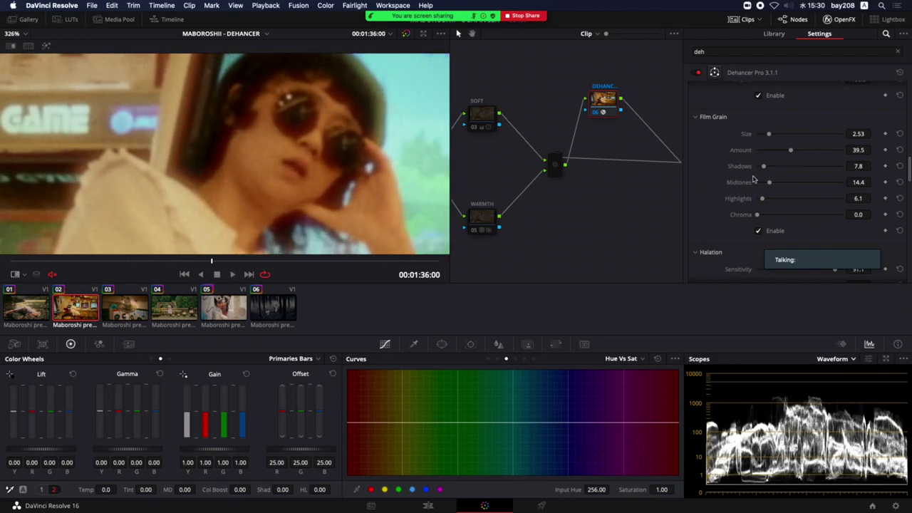
Set grain Amount to 55.0 and Midtones to 18.4, then widen the node graph area.
left_click_drag(797, 151, 805, 151)
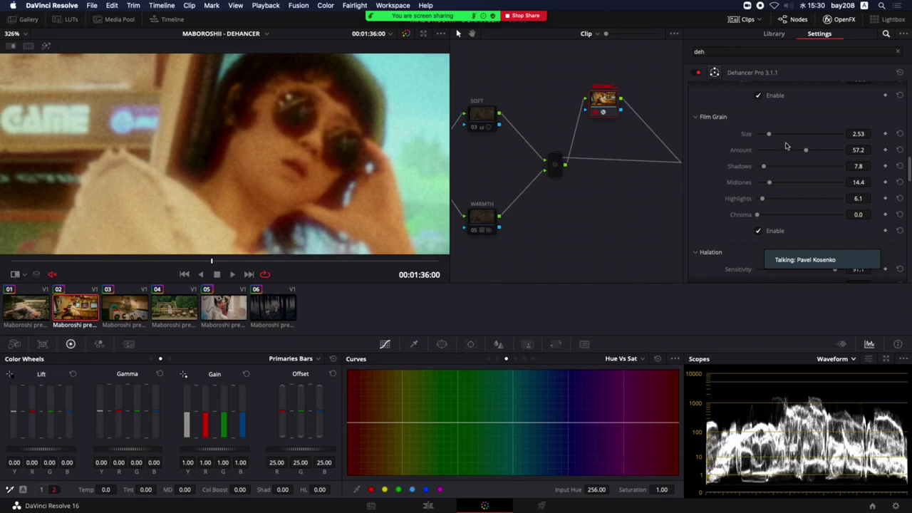
left_click_drag(805, 151, 804, 150)
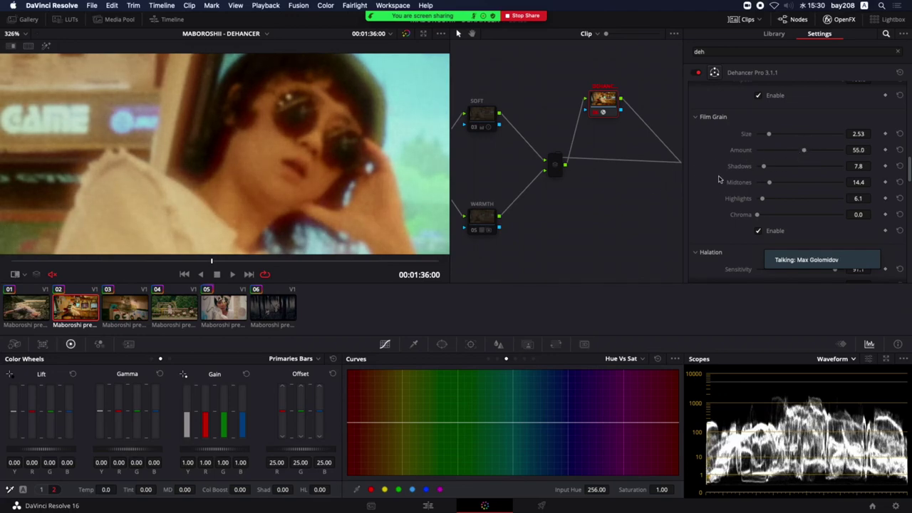
left_click_drag(769, 182, 778, 184)
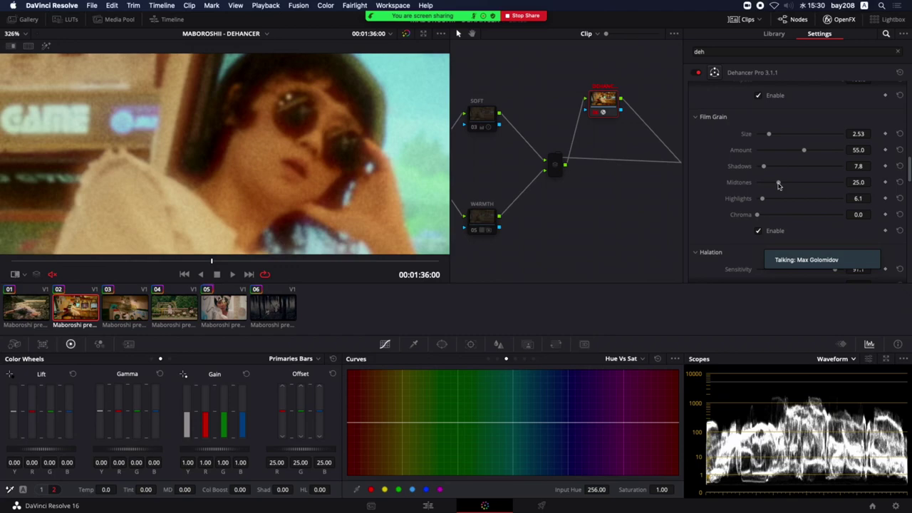
mouse_move(777, 184)
left_mouse_down()
mouse_move(764, 200)
mouse_move(772, 183)
left_mouse_up()
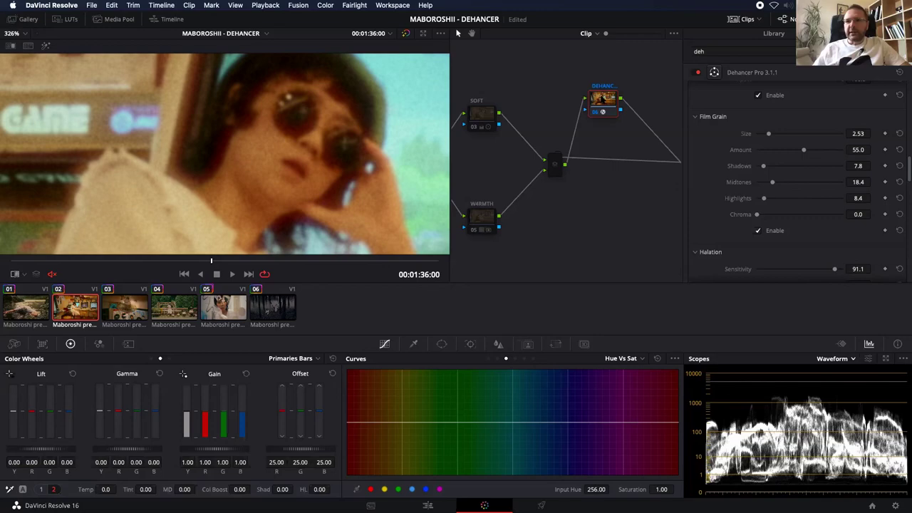
left_click_drag(602, 97, 605, 96)
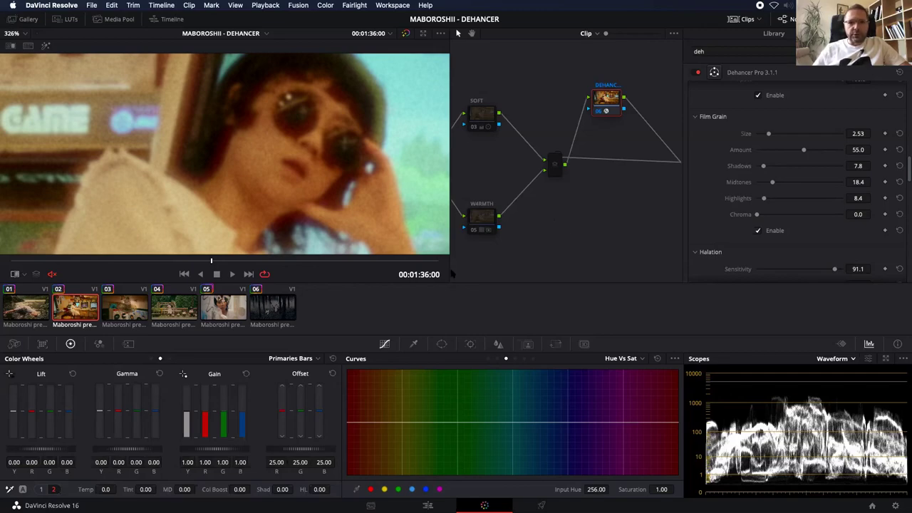
mouse_move(452, 274)
left_mouse_down()
mouse_move(324, 263)
mouse_move(335, 264)
left_mouse_up()
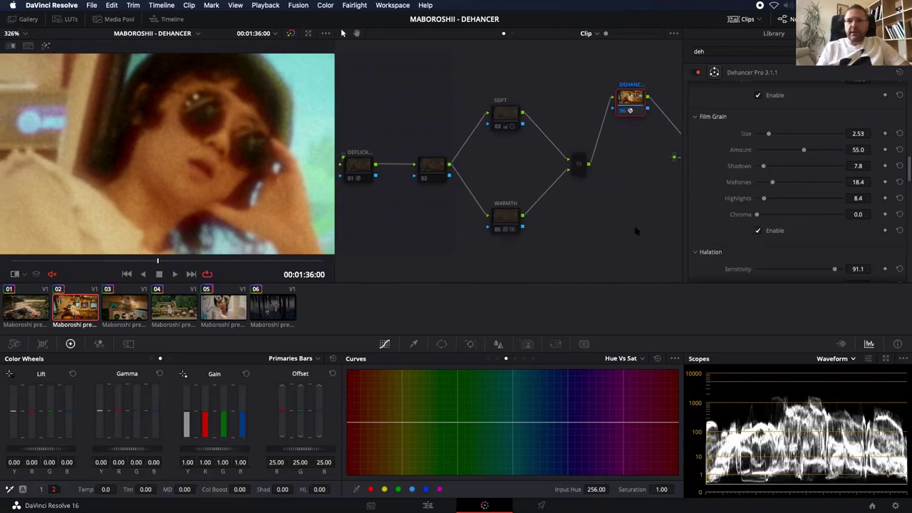
scroll(637, 230, "right", 5)
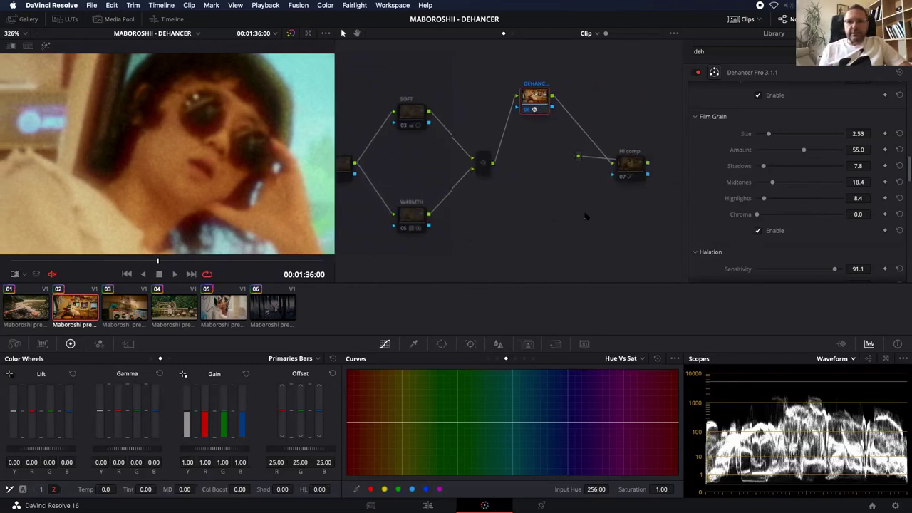
scroll(588, 211, "left", 5)
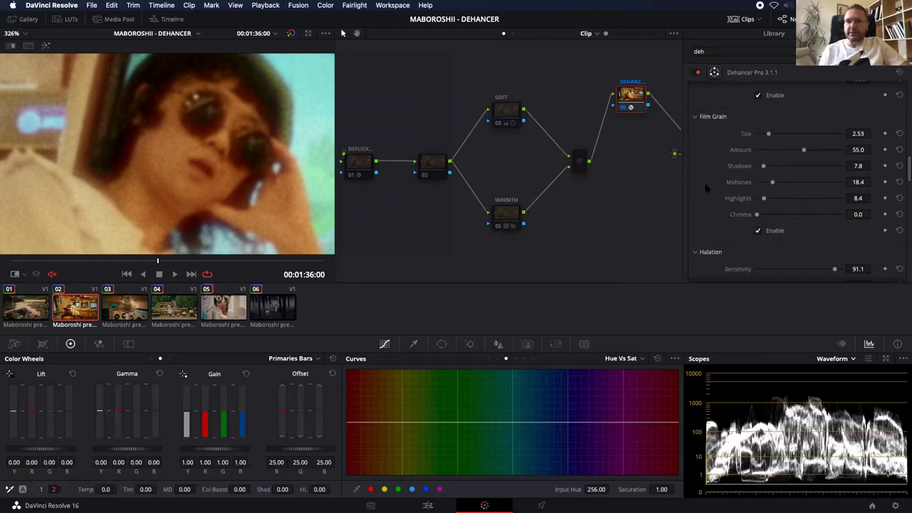
scroll(712, 181, "down", 2)
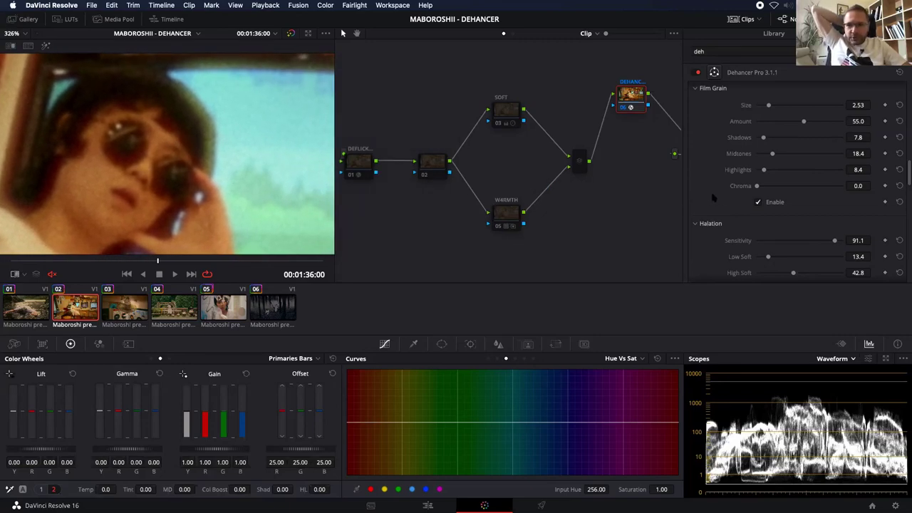
Toggle Halation off and on twice to compare the look, leaving it enabled.
scroll(712, 198, "down", 3)
scroll(712, 197, "down", 1)
scroll(712, 197, "down", 1)
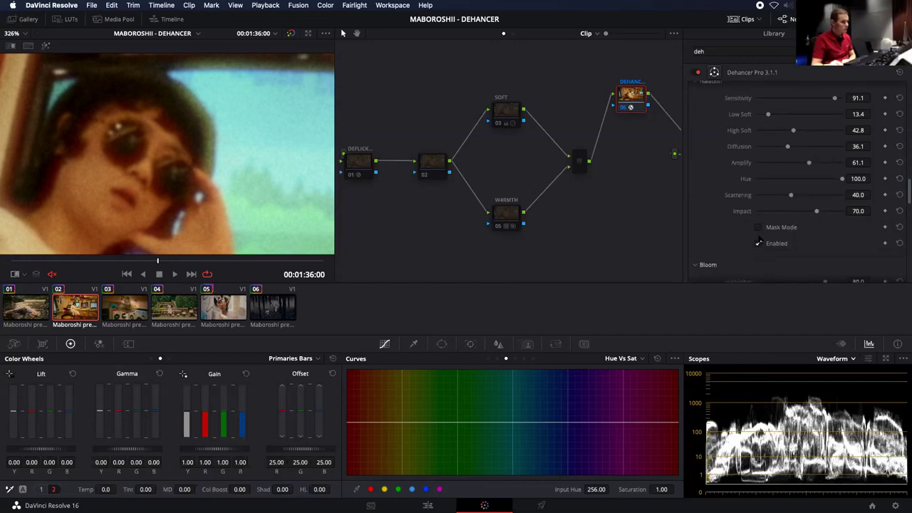
left_click(757, 243)
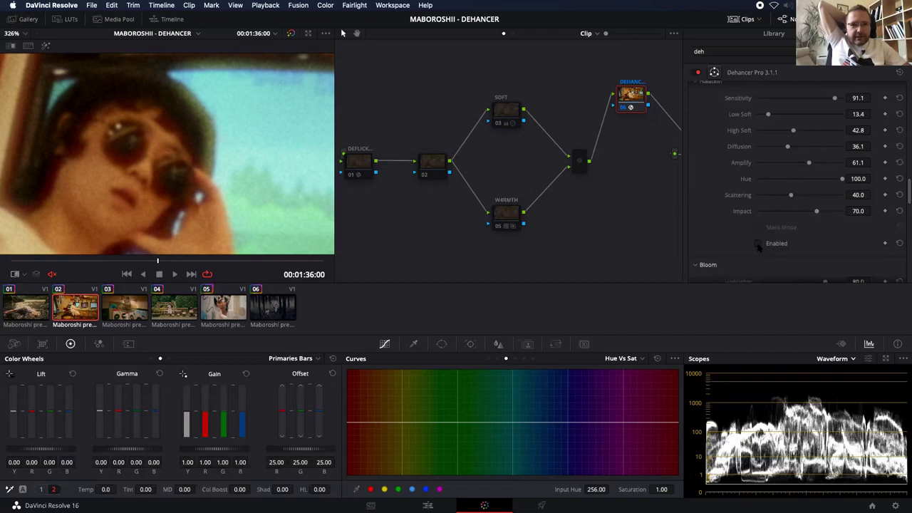
left_click(758, 243)
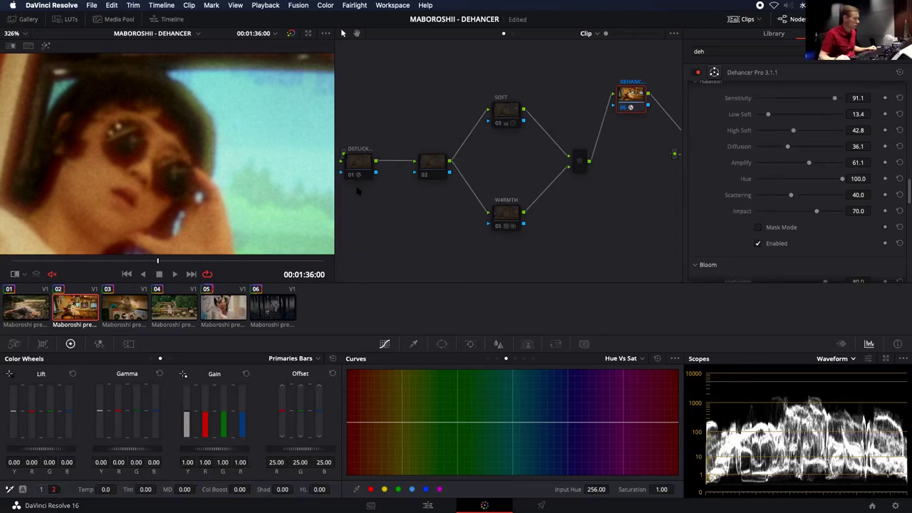
scroll(307, 206, "down", 2)
scroll(306, 207, "down", 2)
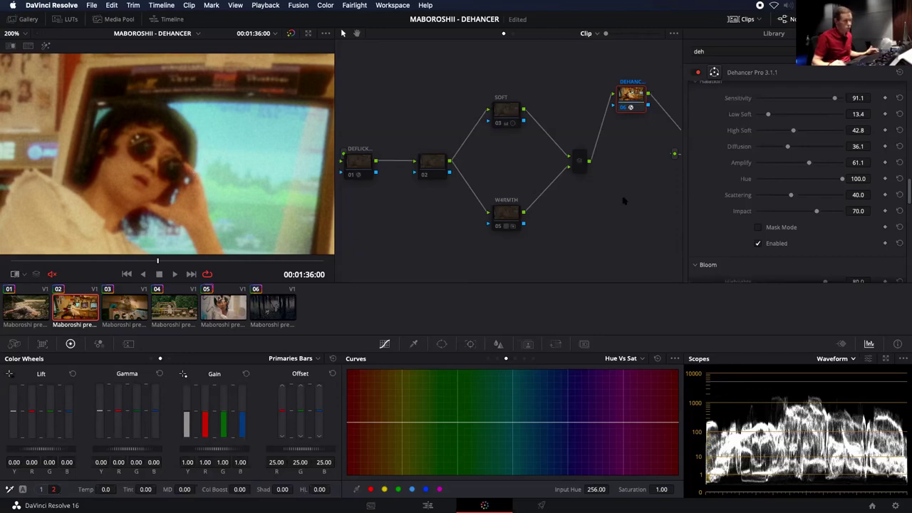
left_click(757, 243)
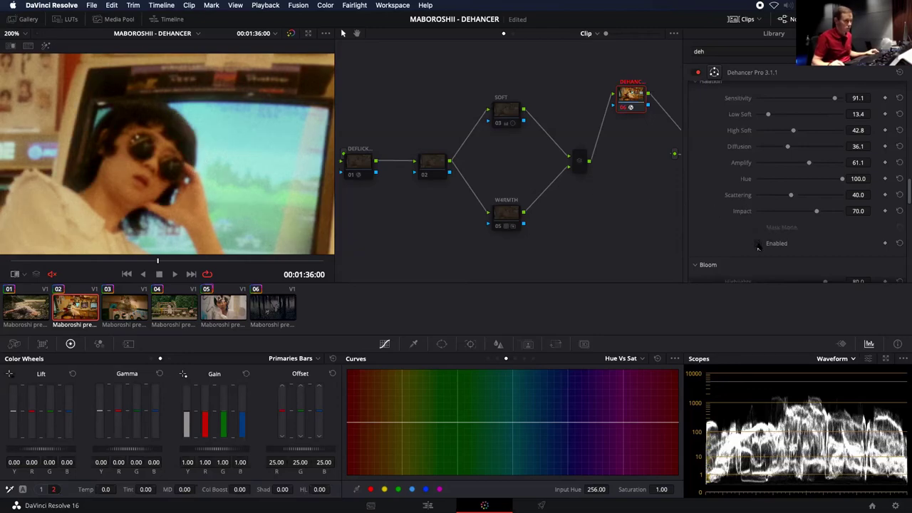
left_click(758, 243)
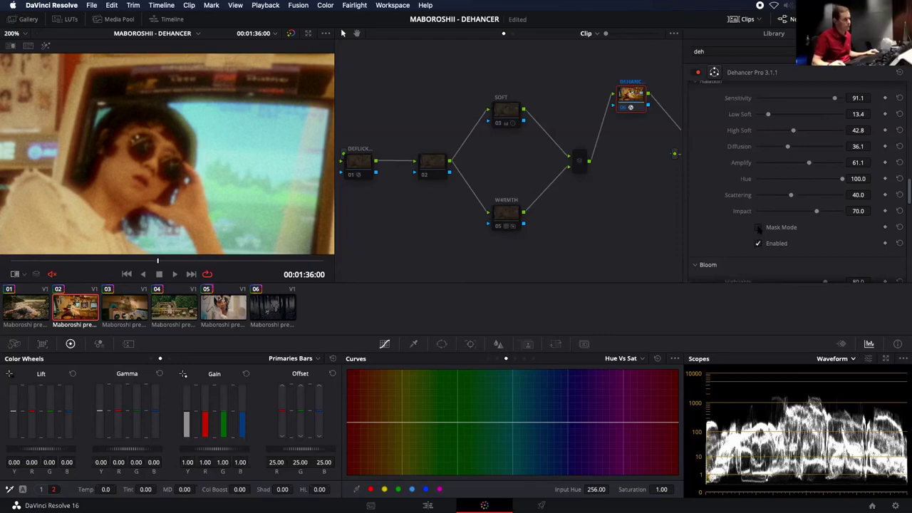
Preview the Halation mask alone, return to the full image, and reach the Bloom section.
left_click(759, 228)
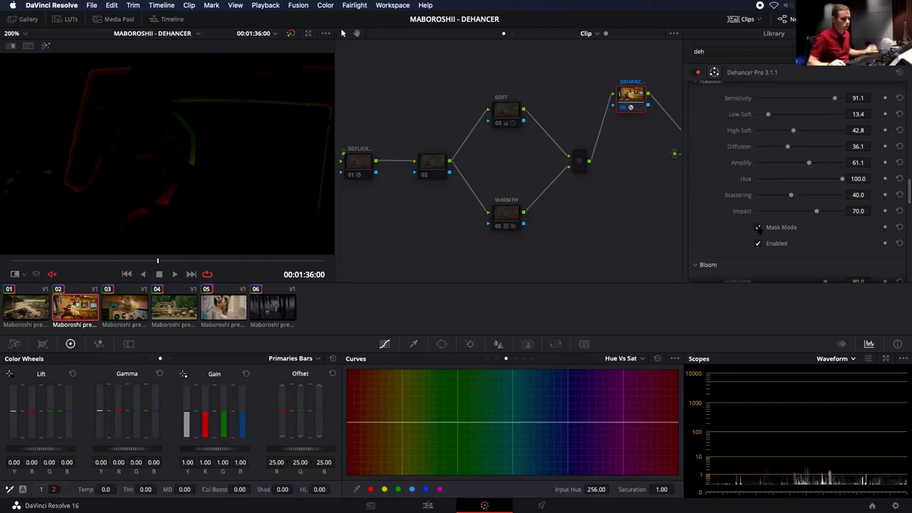
left_click(758, 228)
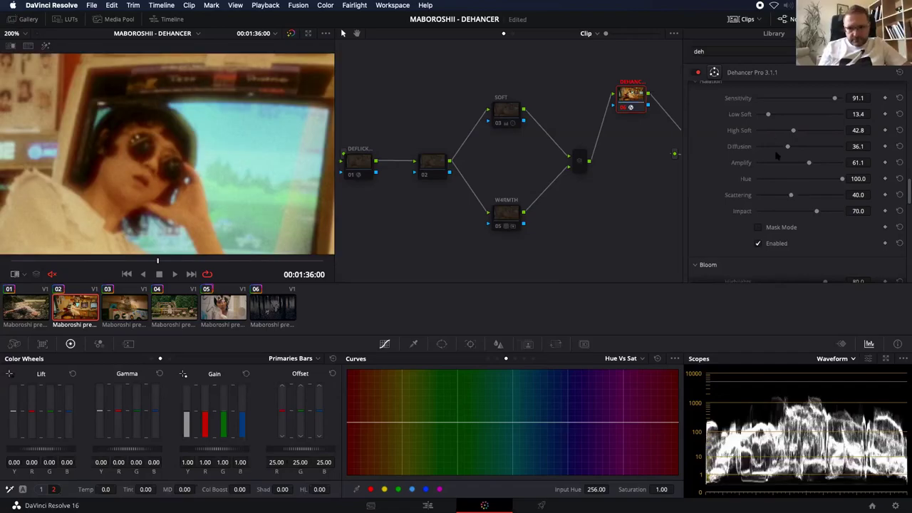
scroll(194, 190, "down", 3)
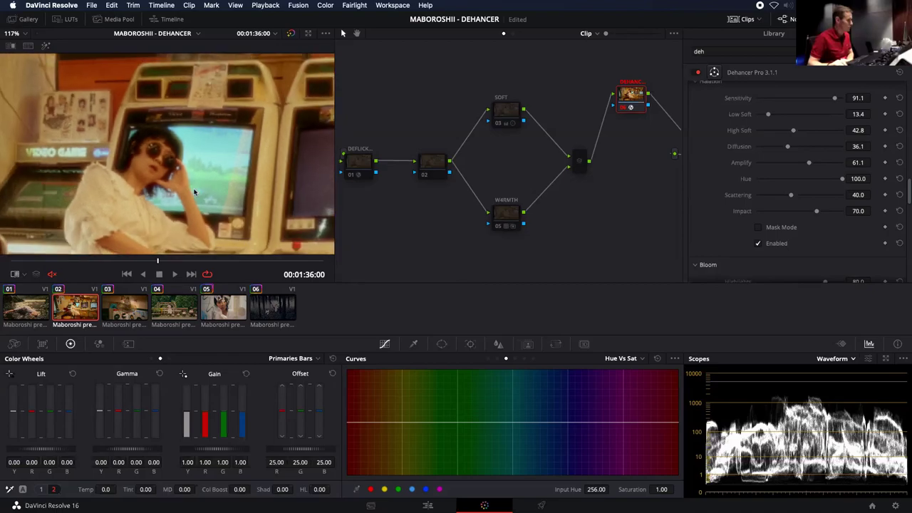
scroll(194, 191, "down", 2)
scroll(194, 191, "down", 2)
scroll(194, 191, "down", 2)
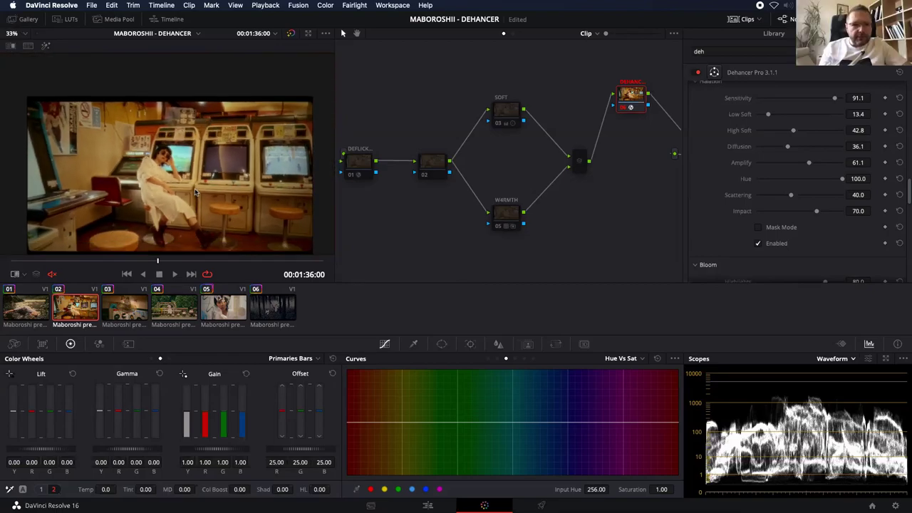
scroll(195, 191, "up", 2)
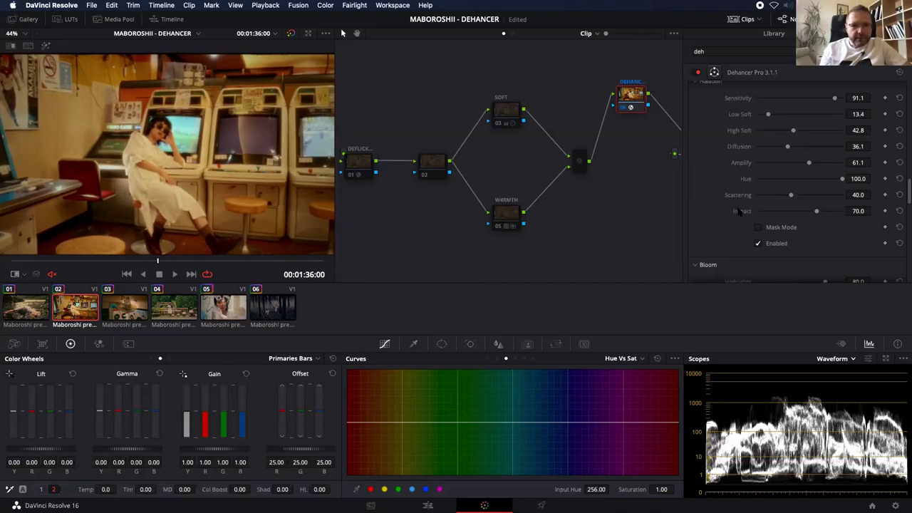
scroll(730, 212, "down", 4)
scroll(723, 212, "down", 2)
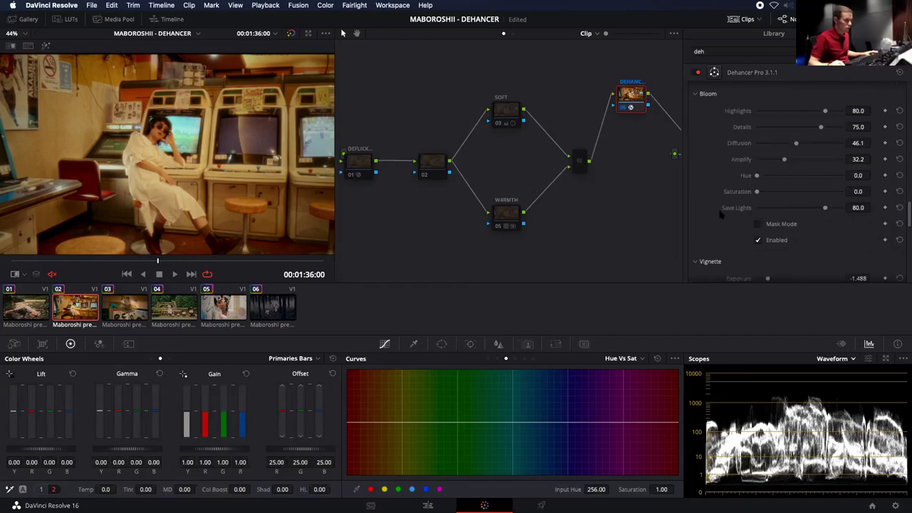
Compare the Bloom mask and Bloom on versus off, leaving Bloom enabled.
left_click(758, 225)
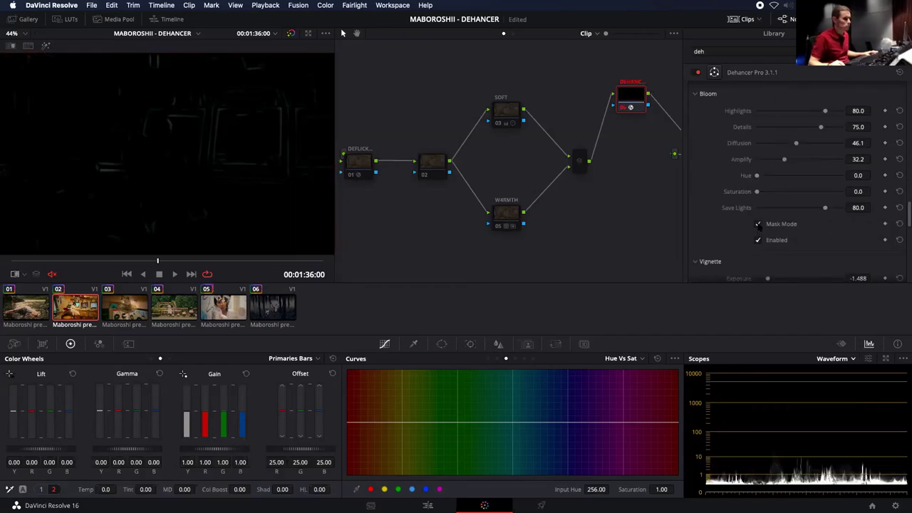
left_click(758, 225)
left_click(758, 240)
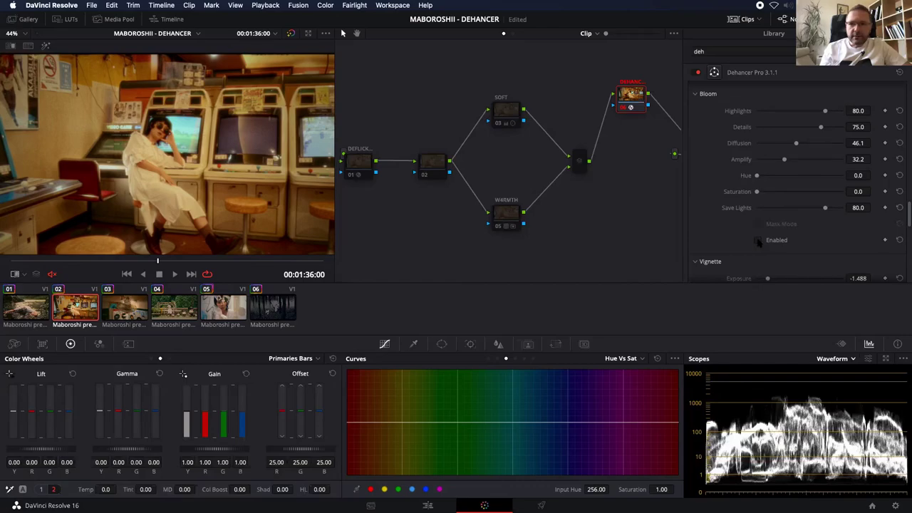
left_click(758, 241)
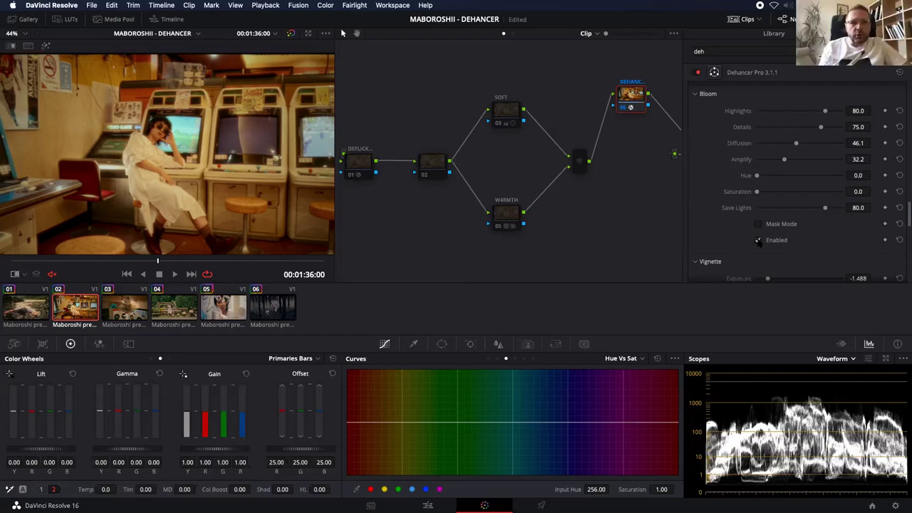
left_click(758, 241)
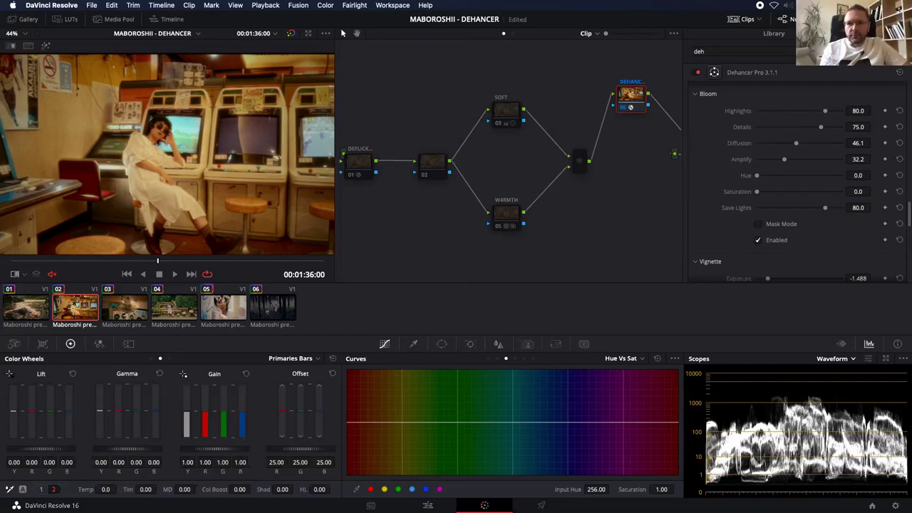
scroll(221, 162, "up", 5)
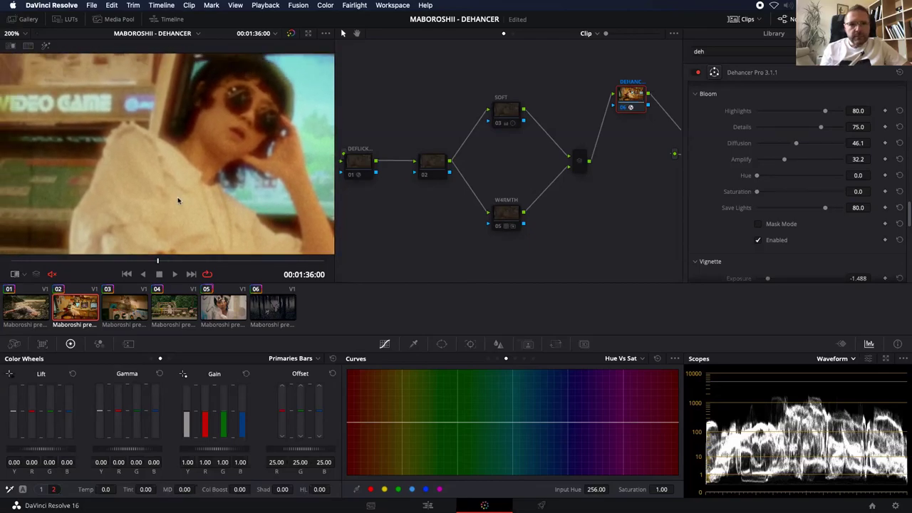
Enlarge the viewer with Alt+F, zoom in, and recheck Bloom glow and mask, ending with Bloom on.
key("alt+f")
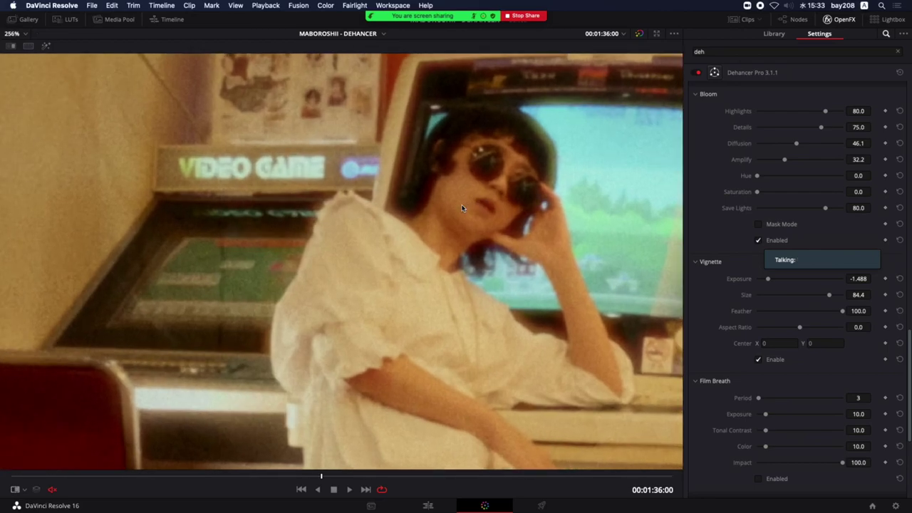
scroll(462, 207, "up", 2)
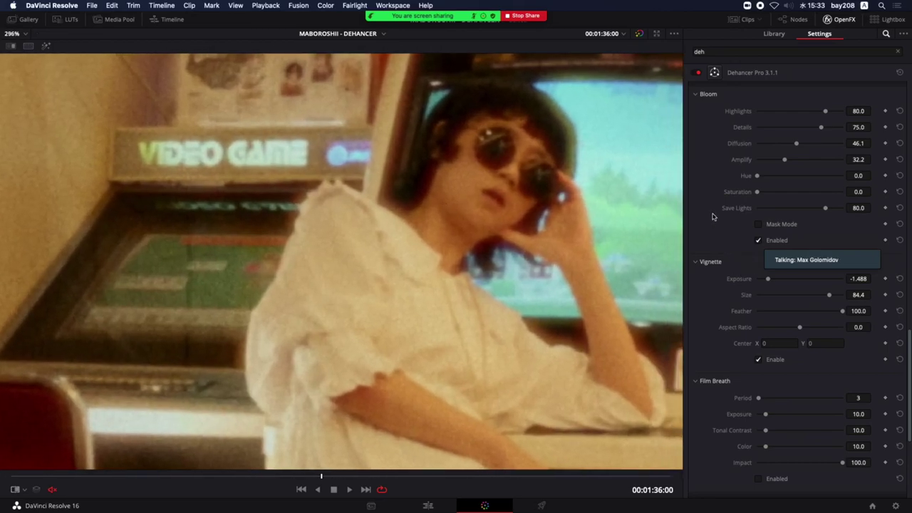
left_click(758, 240)
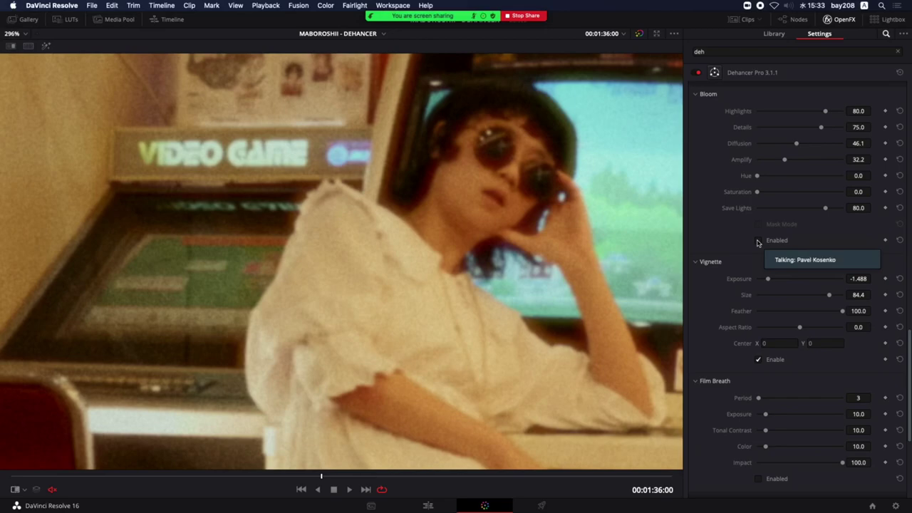
left_click(759, 241)
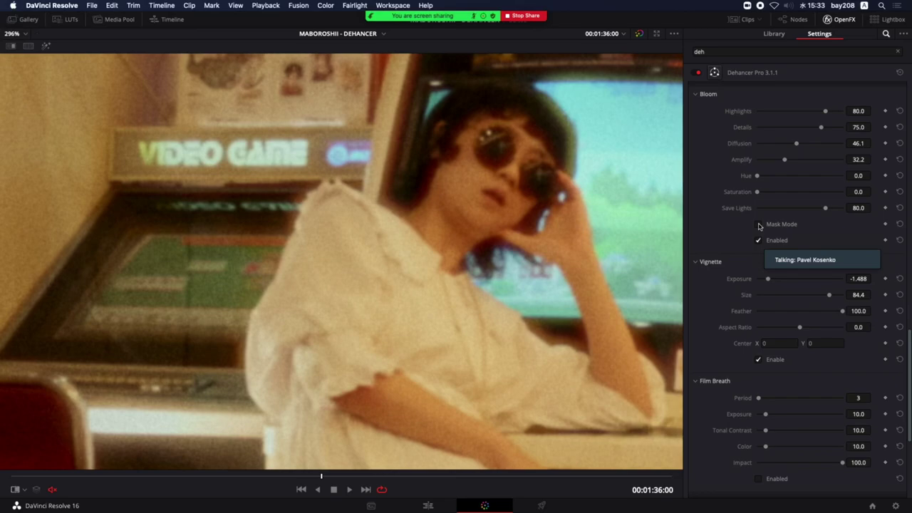
left_click(759, 224)
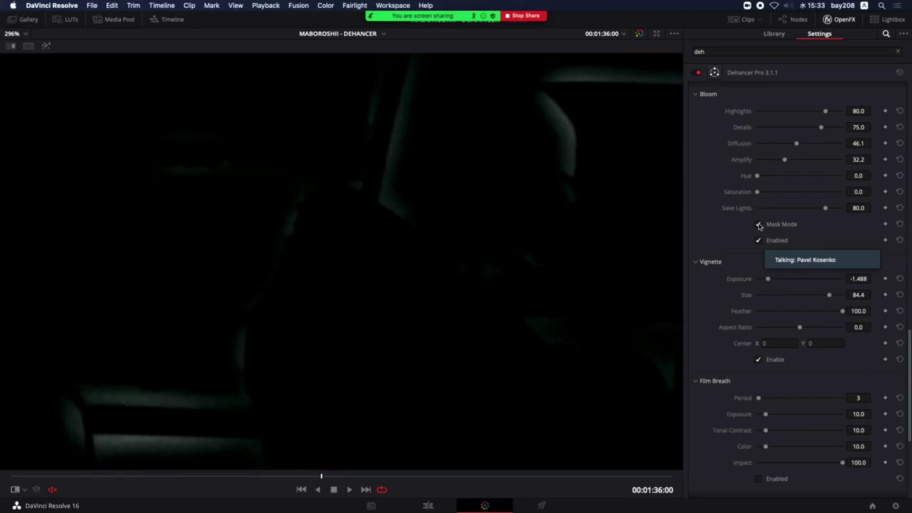
left_click(758, 225)
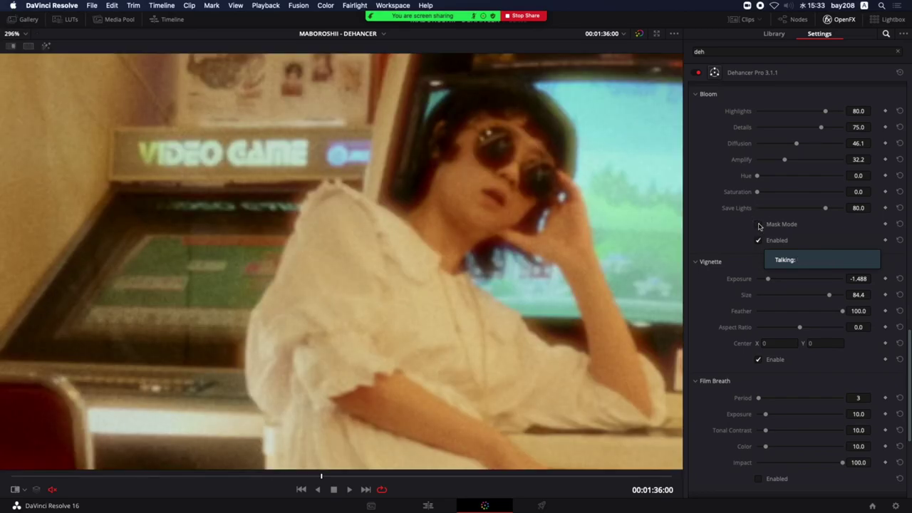
left_click(758, 240)
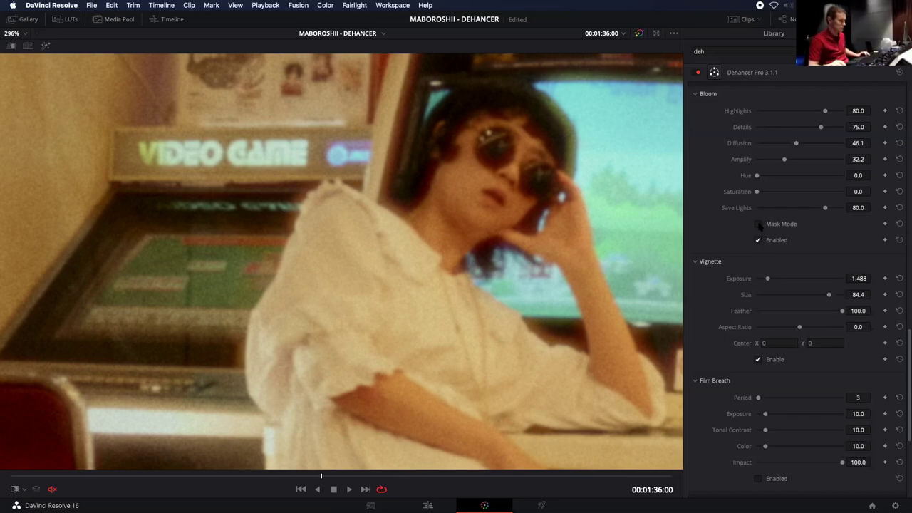
Play the clip to 01:35:02 to review the Bloom look, then zoom the viewer slightly out.
key("space")
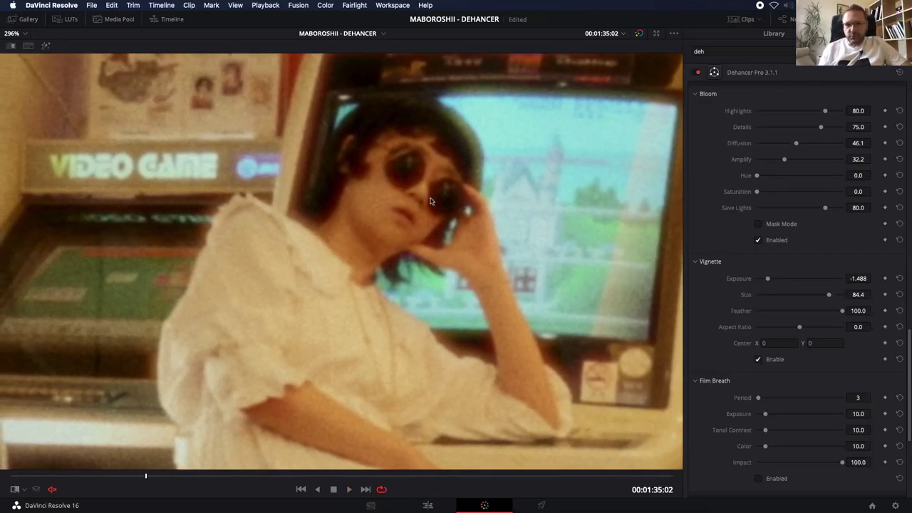
scroll(429, 201, "down", 1)
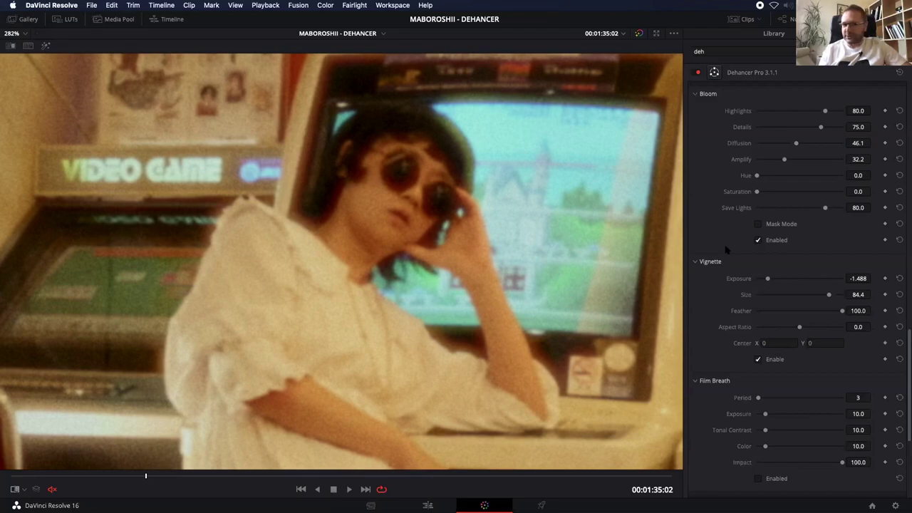
Toggle the Dehancer Vignette off and on twice to compare the frame edges, leaving it enabled.
scroll(726, 248, "down", 1)
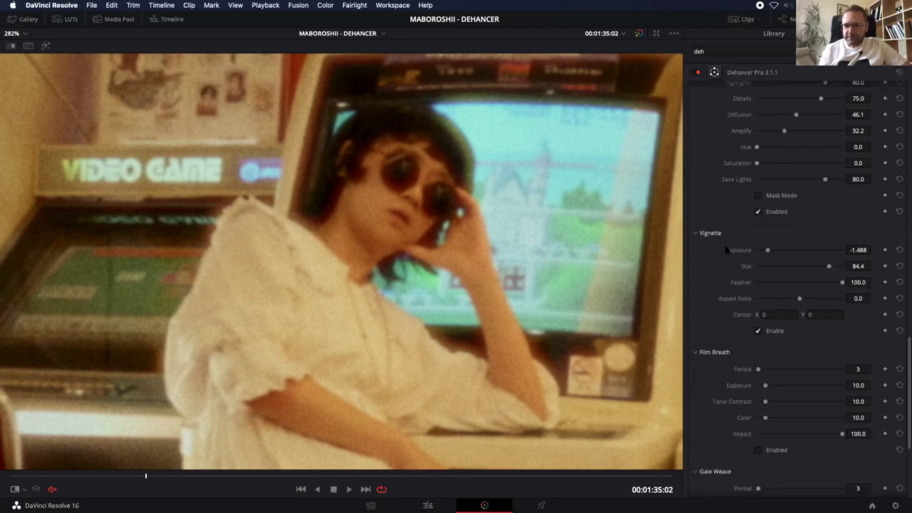
scroll(725, 249, "down", 1)
scroll(726, 249, "down", 2)
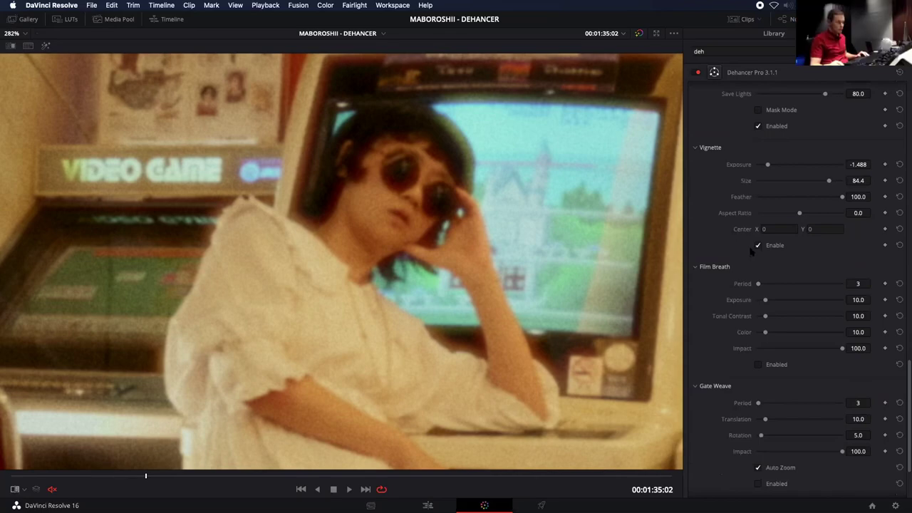
left_click(758, 245)
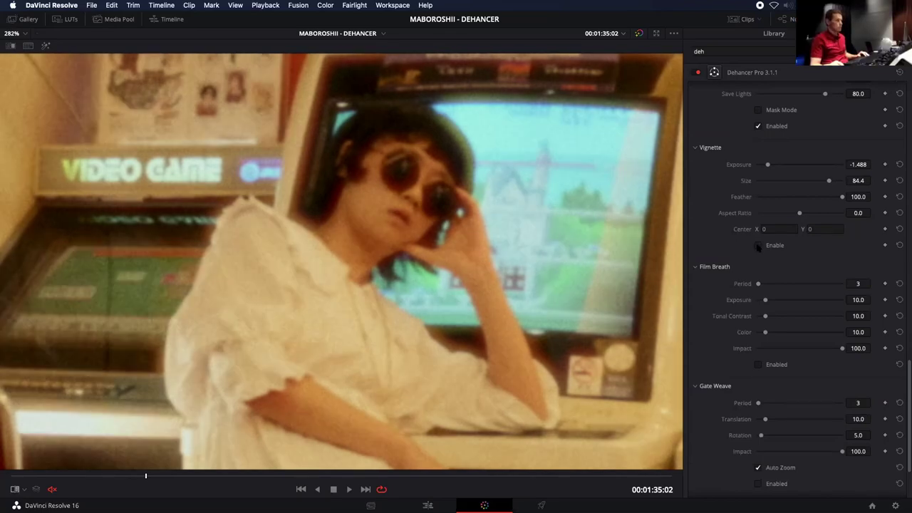
left_click(758, 245)
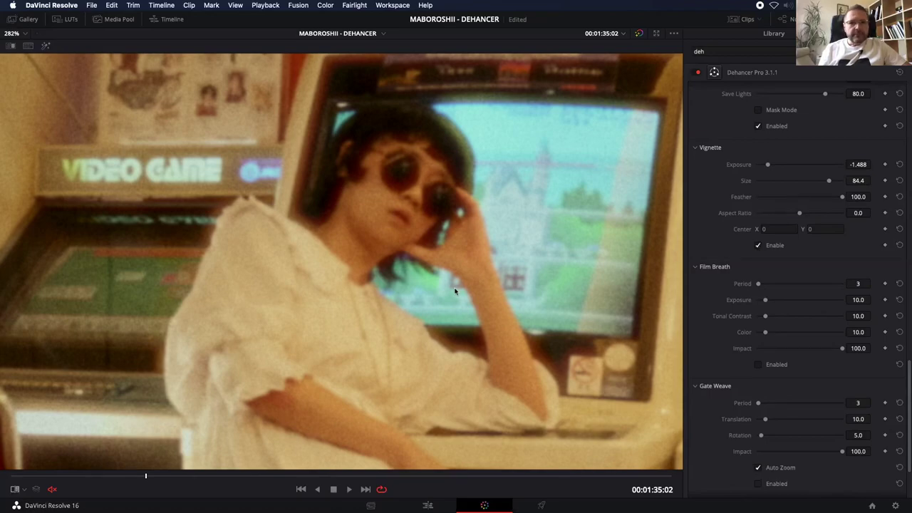
scroll(454, 291, "down", 1)
scroll(454, 290, "down", 2)
scroll(454, 291, "down", 1)
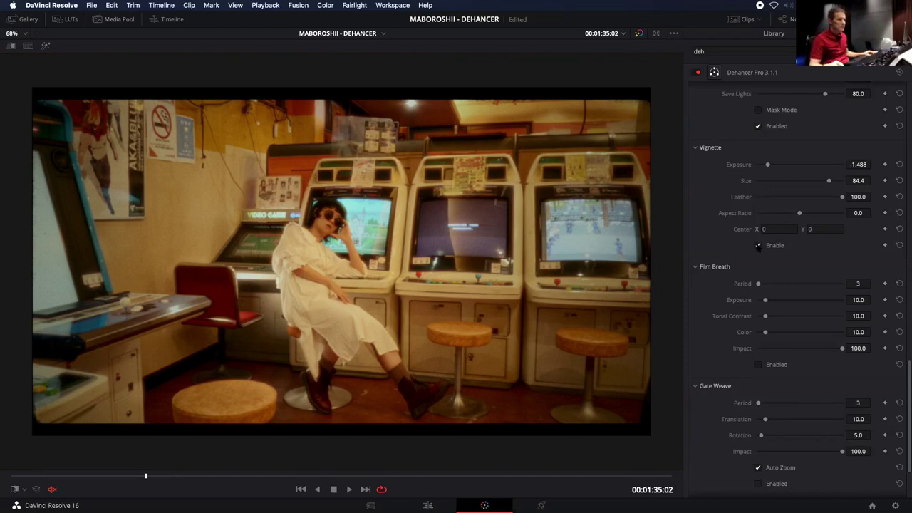
left_click(758, 245)
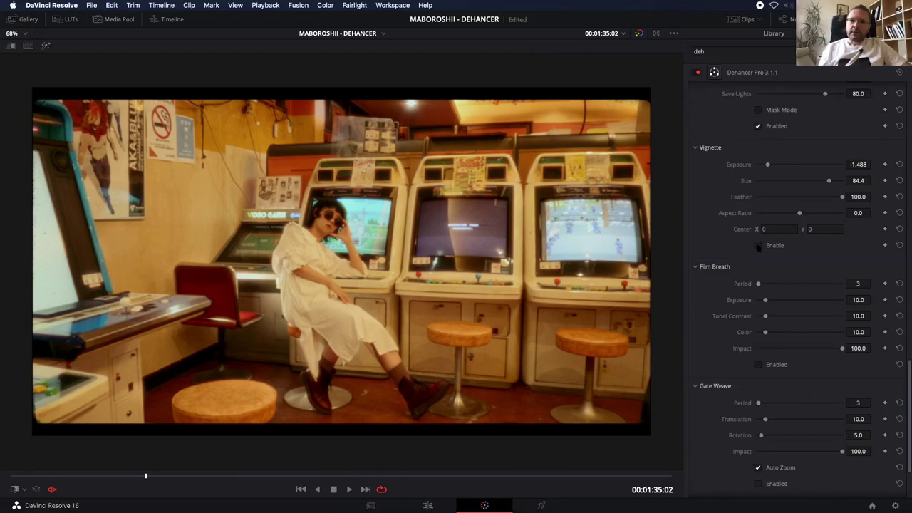
left_click(758, 245)
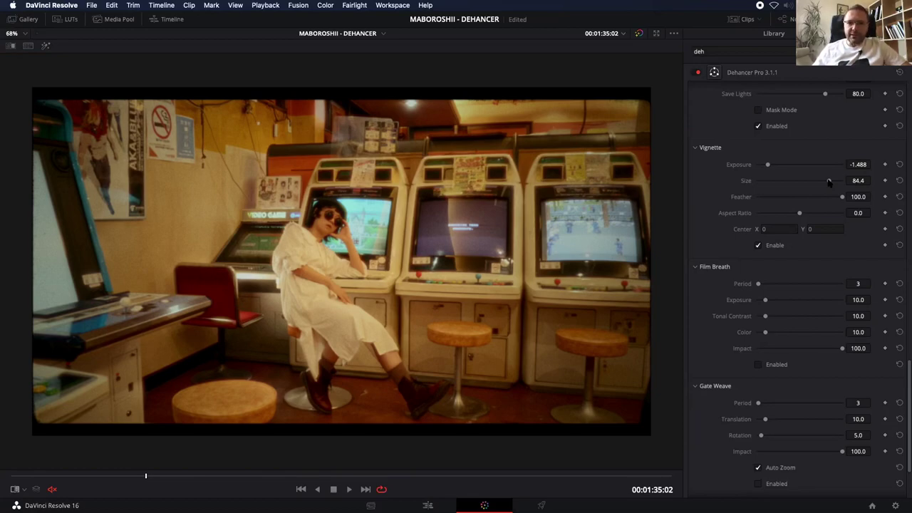
left_click(757, 245)
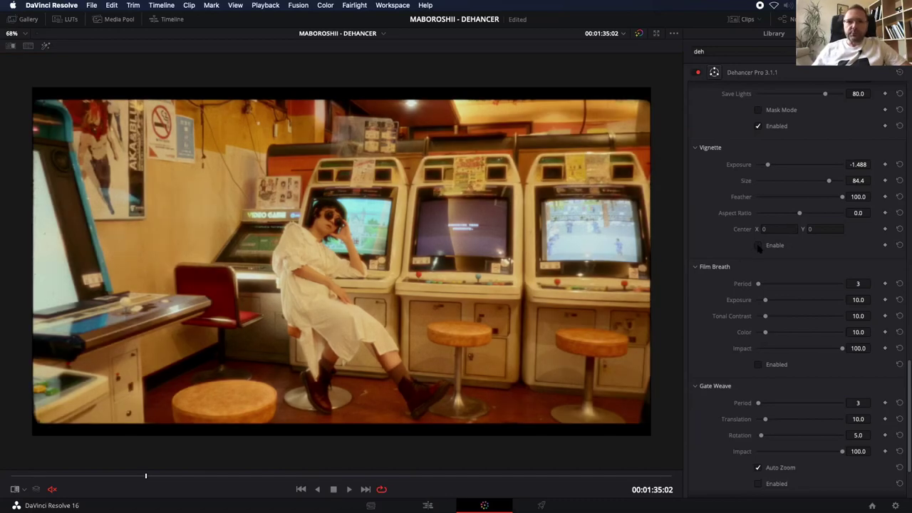
left_click(758, 245)
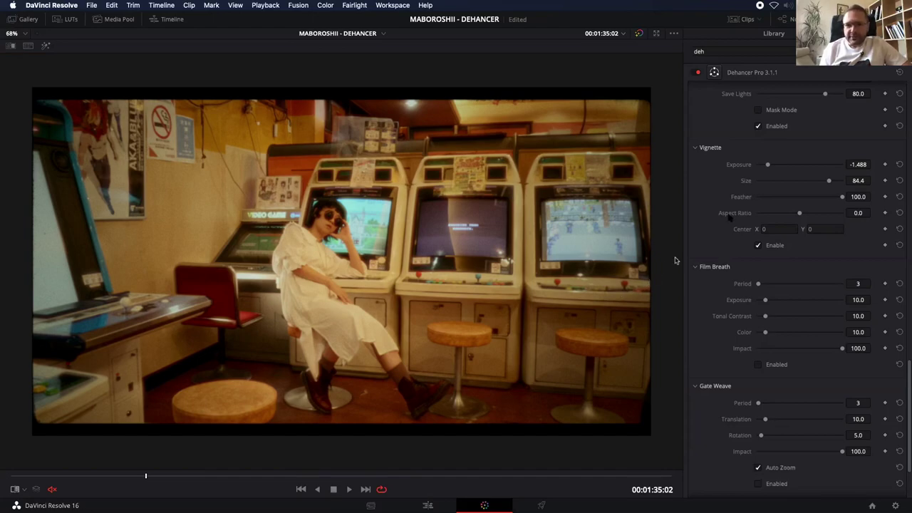
Collapse, then re-expand the Film Breath and Gate Weave sections to reveal their parameters.
scroll(710, 248, "down", 3)
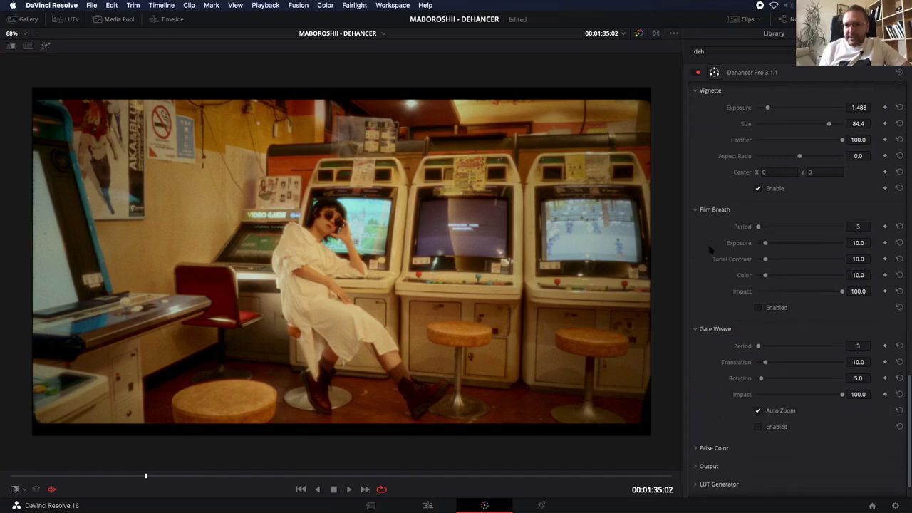
scroll(710, 248, "down", 1)
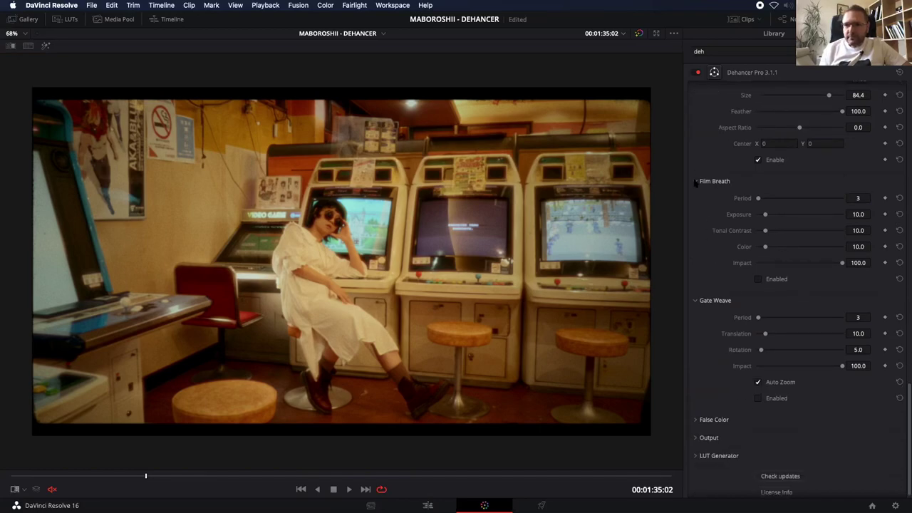
left_click(695, 180)
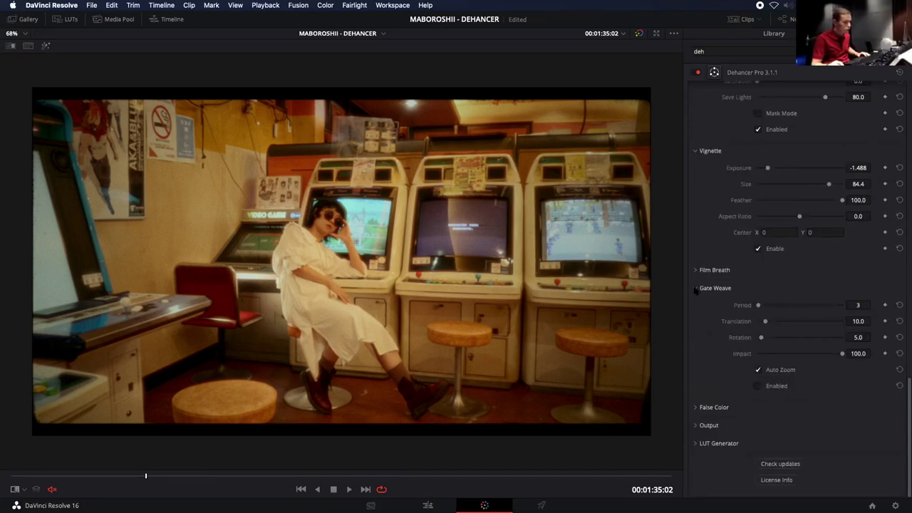
left_click(694, 288)
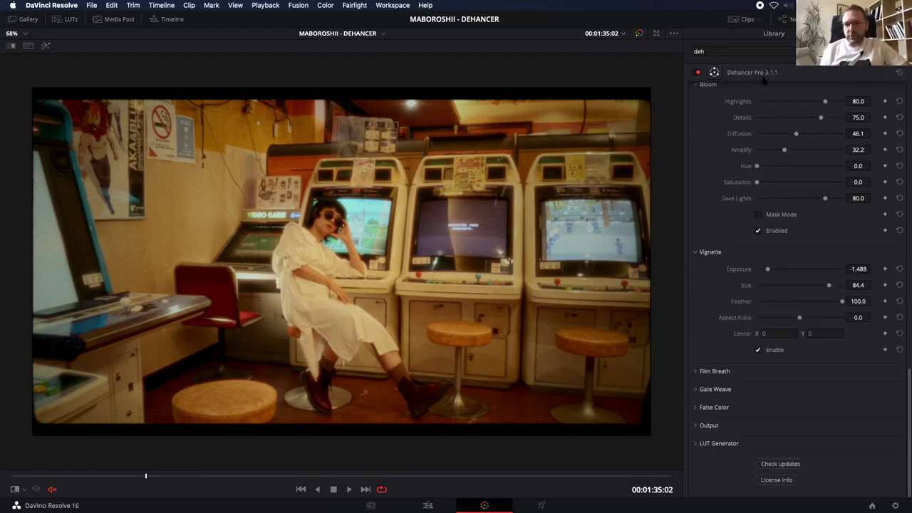
left_click(696, 371)
scroll(696, 373, "down", 3)
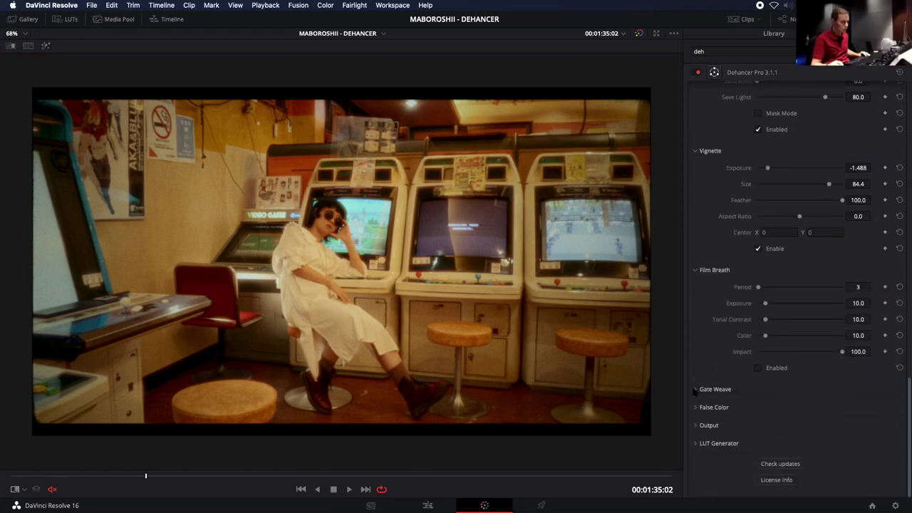
left_click(696, 390)
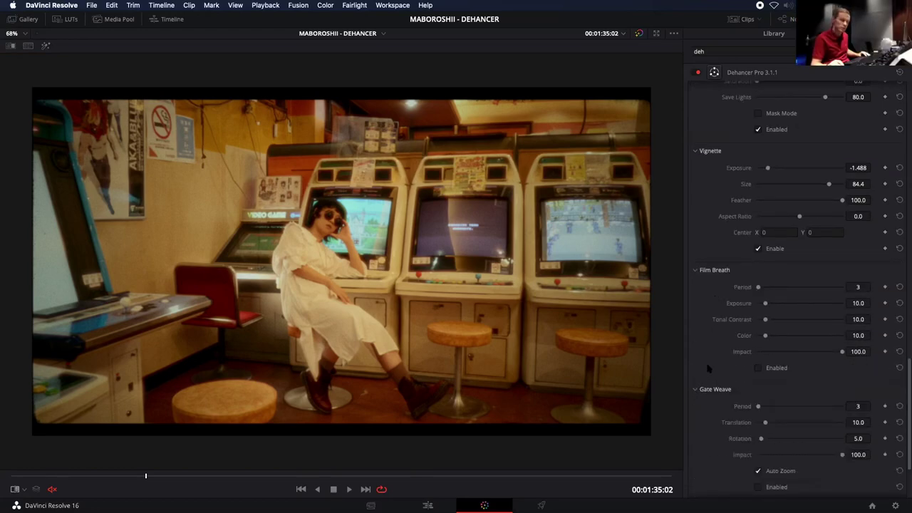
scroll(710, 372, "down", 2)
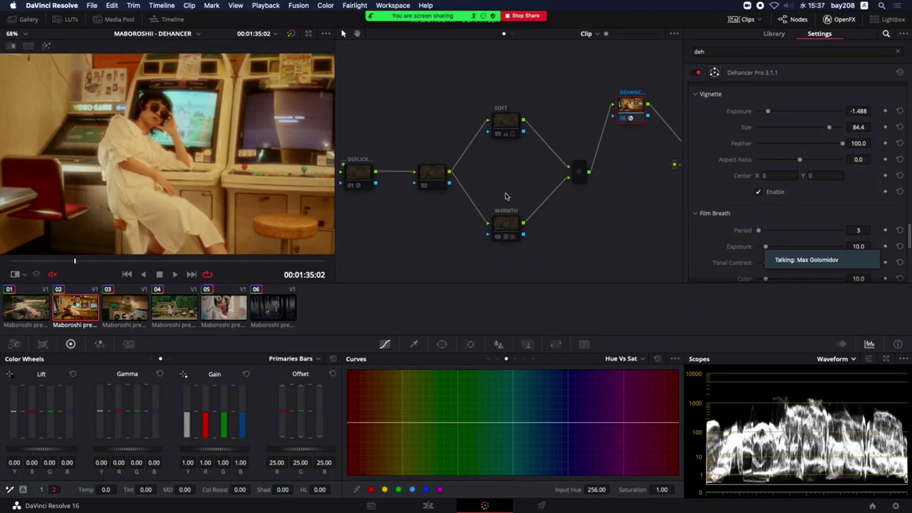
Compare the graded clip against the ungraded image during playback, then restore the grade.
scroll(270, 189, "down", 2)
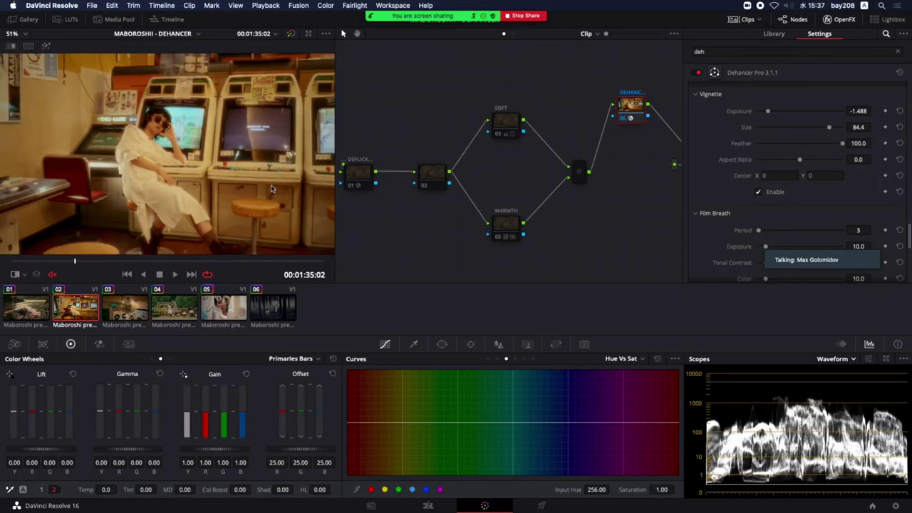
scroll(270, 188, "down", 3)
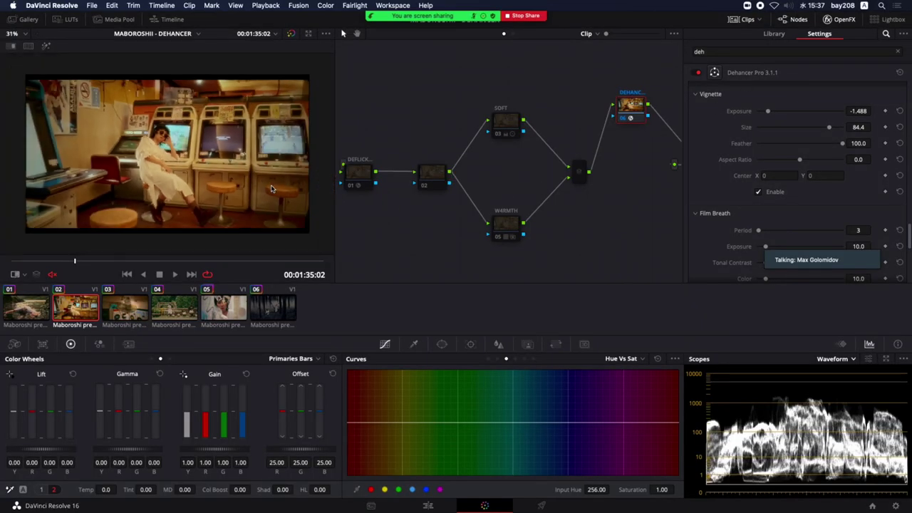
left_click(290, 33)
key("space")
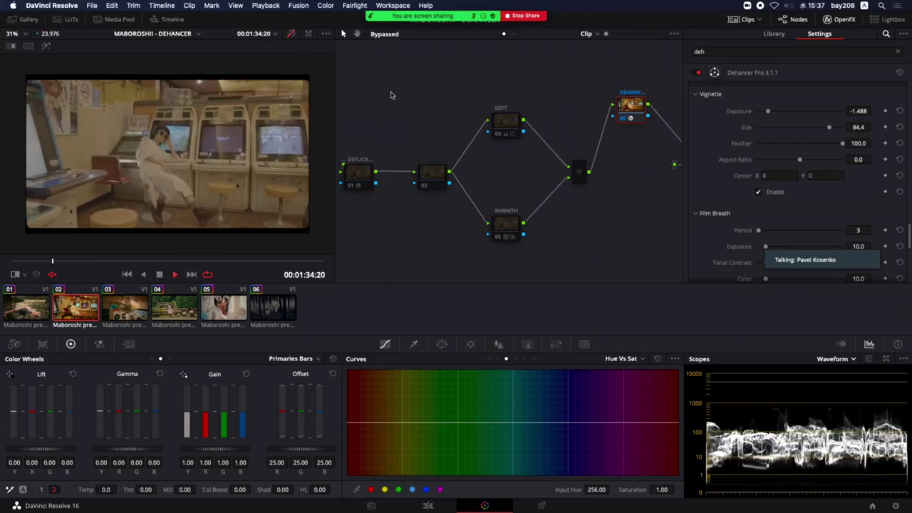
key("space")
left_click(290, 34)
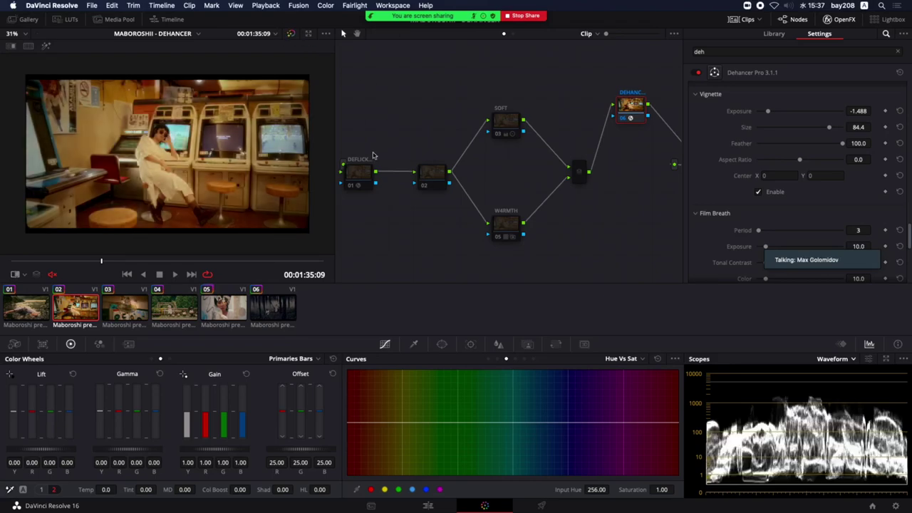
Move the DEFLICKER node higher in the node tree, checking playback between adjustments.
left_click_drag(360, 170, 387, 159)
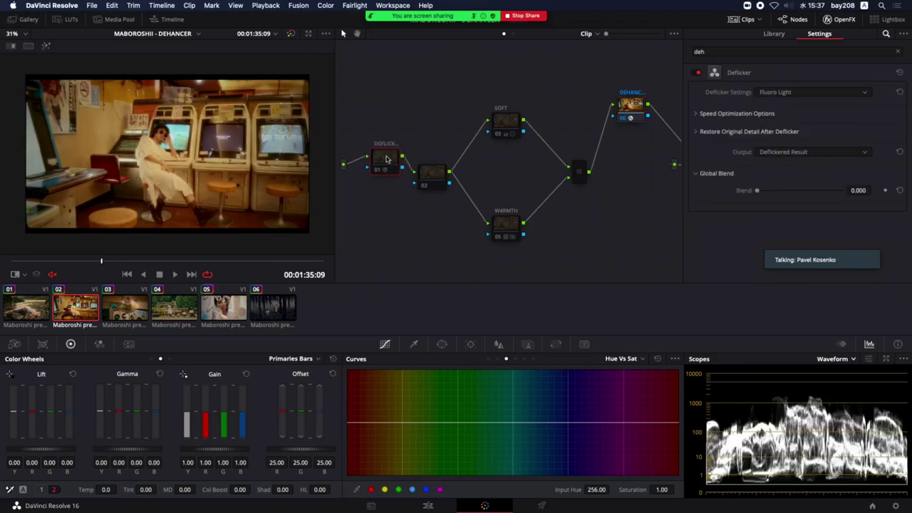
left_click_drag(386, 159, 379, 136)
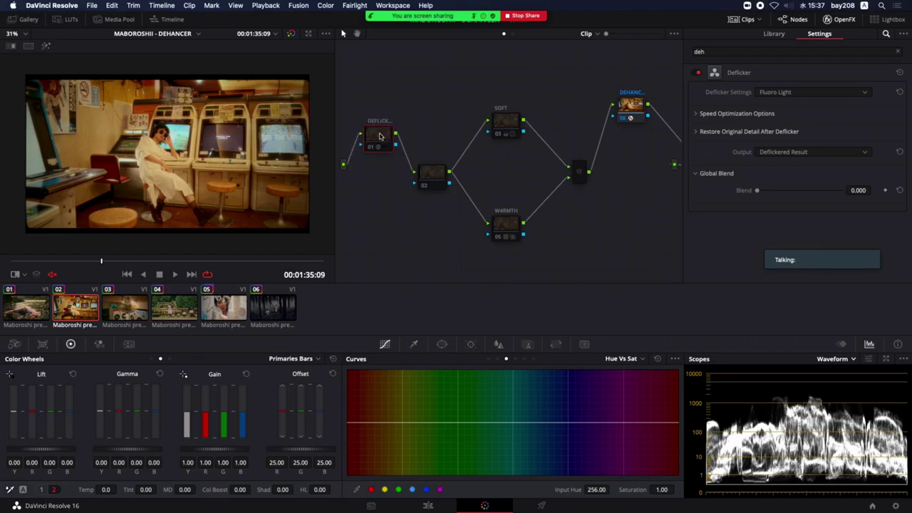
left_click(380, 136)
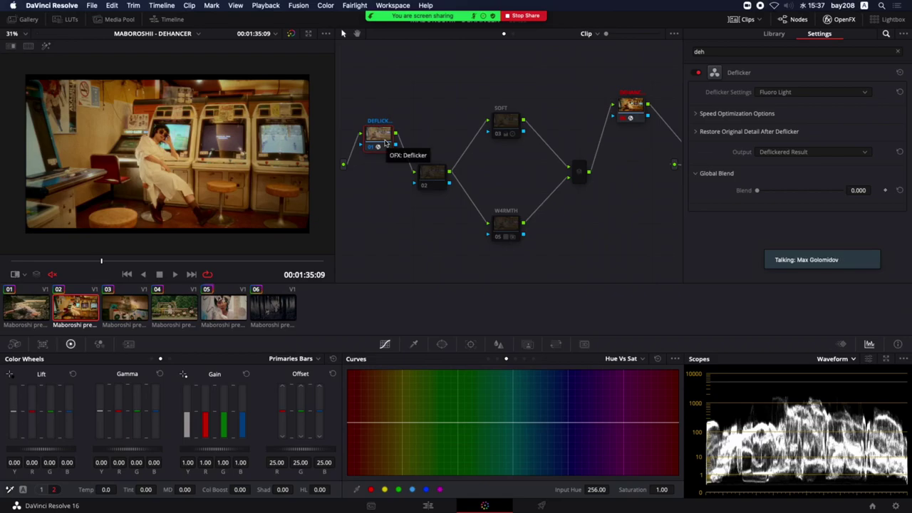
left_click_drag(385, 143, 382, 132)
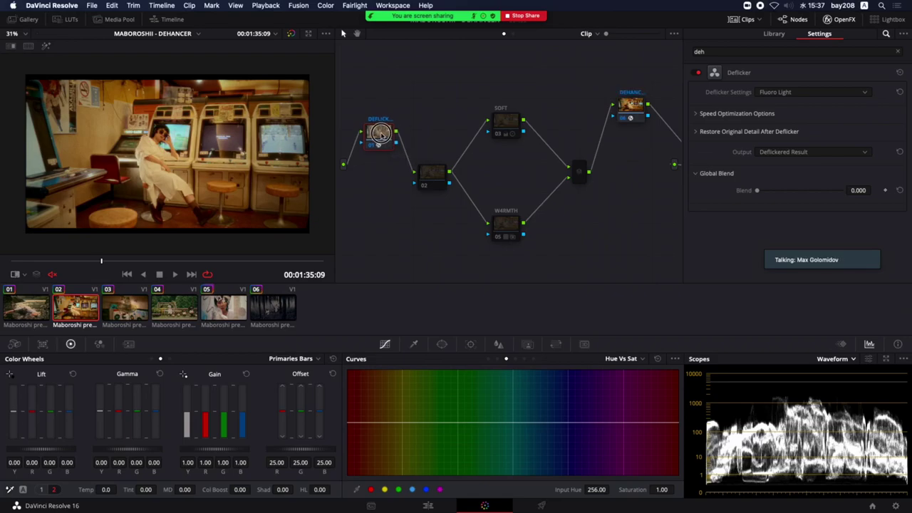
key("space")
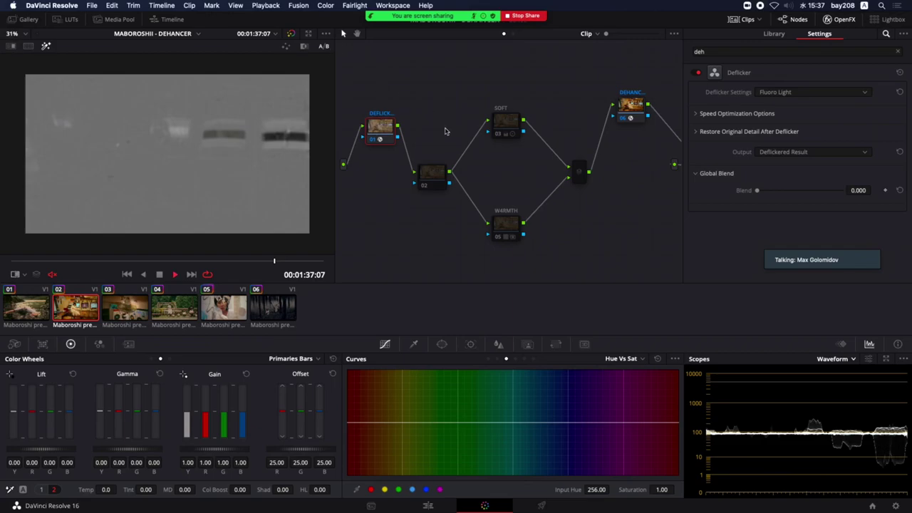
key("space")
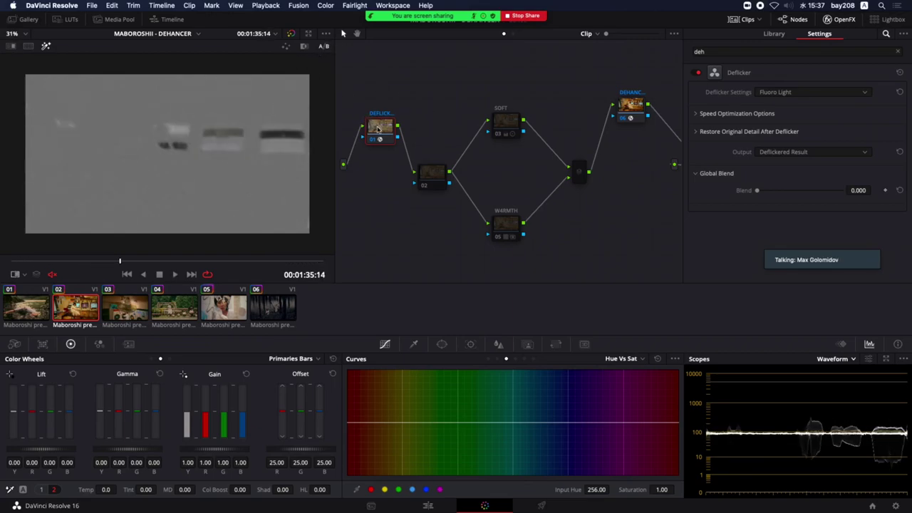
left_click_drag(376, 129, 378, 126)
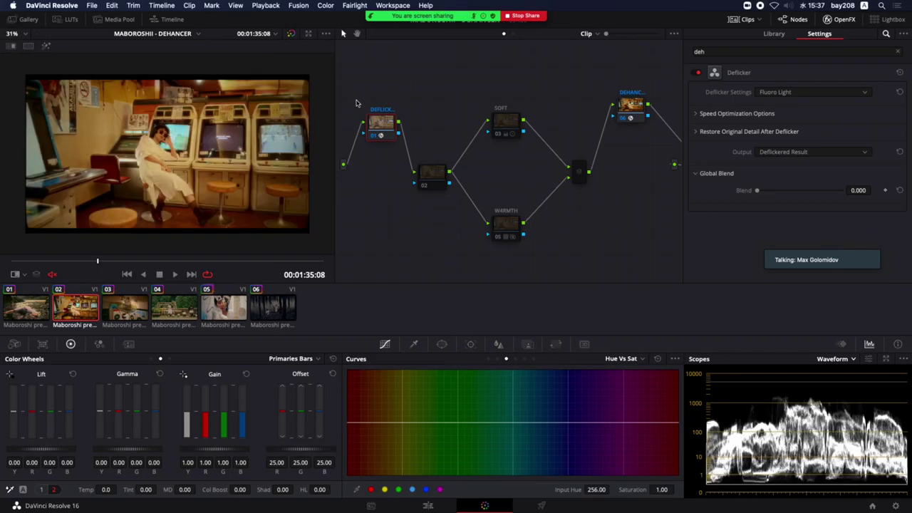
left_click_drag(382, 128, 374, 121)
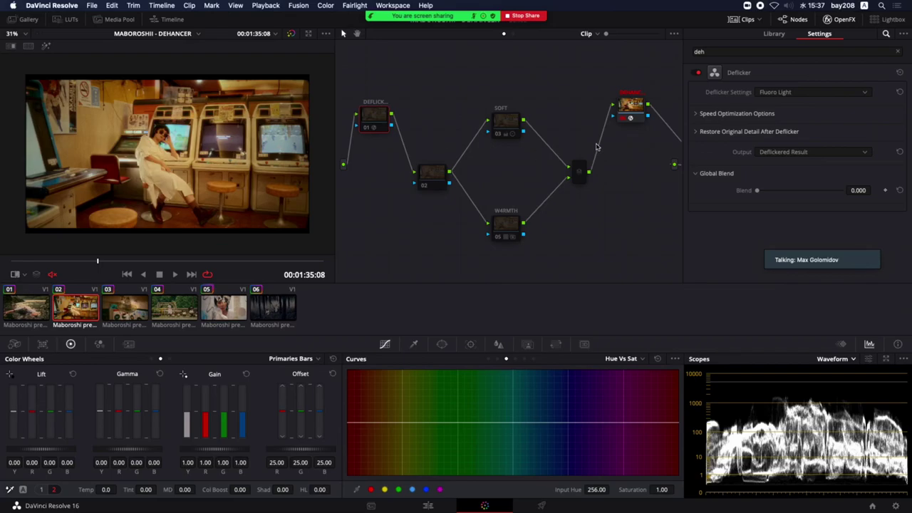
Enlarge the viewer with Alt+F and scroll Dehancer Pro to Vignette (exposure -1.488) and Film Breath.
scroll(700, 206, "down", 3)
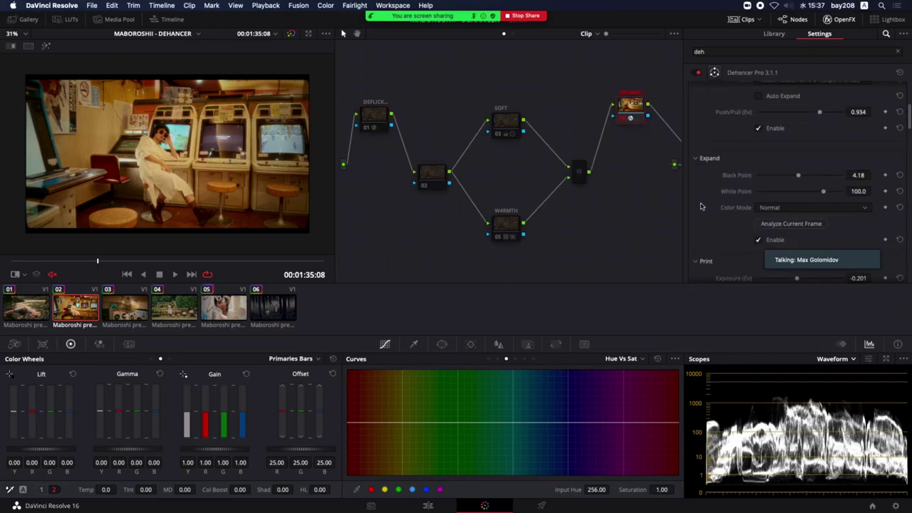
scroll(700, 206, "down", 5)
scroll(702, 207, "down", 5)
key("alt+f")
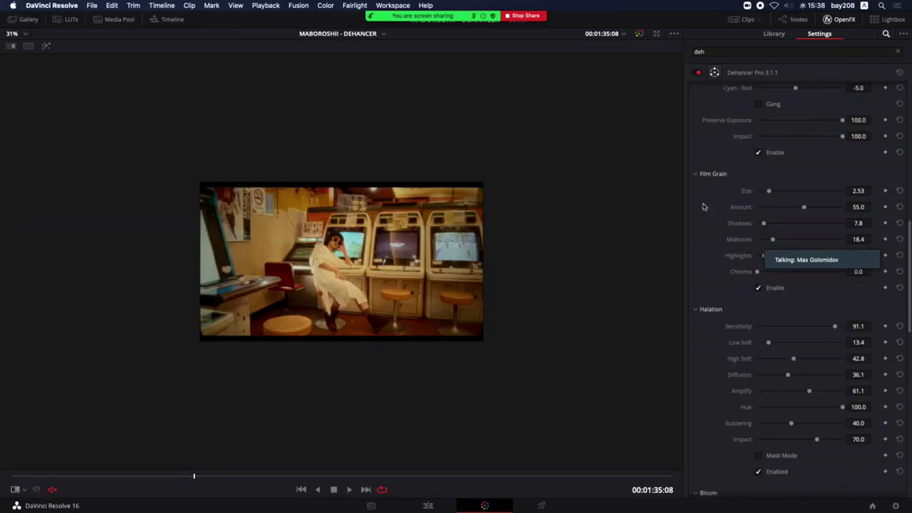
scroll(713, 247, "down", 5)
scroll(713, 248, "down", 5)
scroll(714, 249, "down", 5)
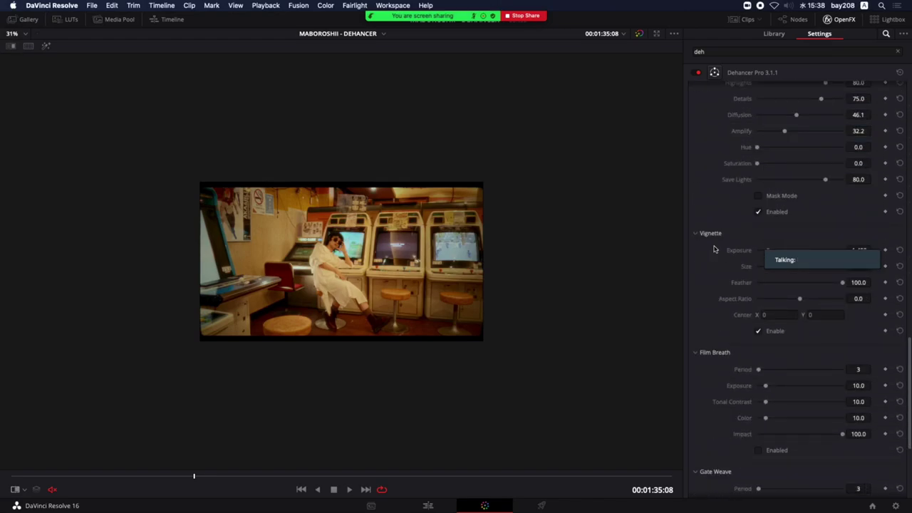
scroll(715, 249, "down", 3)
scroll(494, 258, "up", 2)
scroll(494, 258, "up", 4)
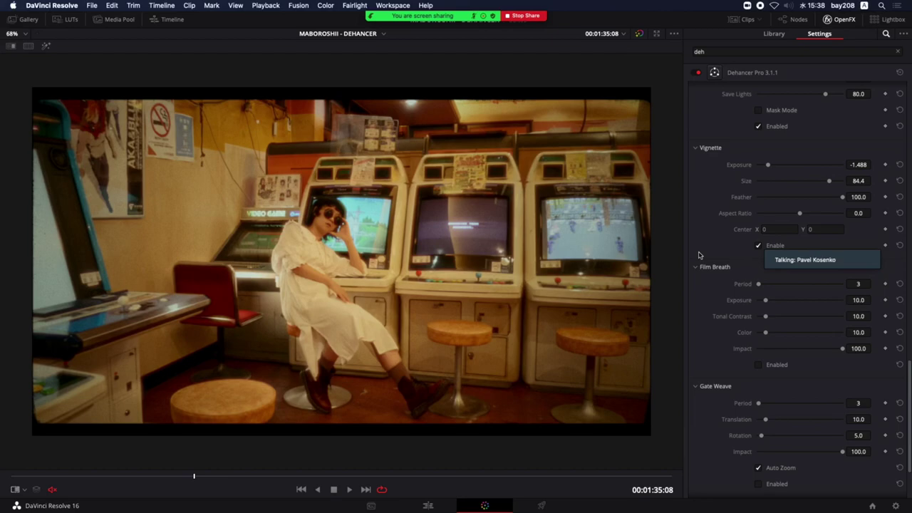
Switch on Dehancer Film Breath at Period 10, Exposure 76.1 and Color 39.5, then play back.
left_click(758, 365)
left_click(858, 284)
type("10")
left_click(804, 300)
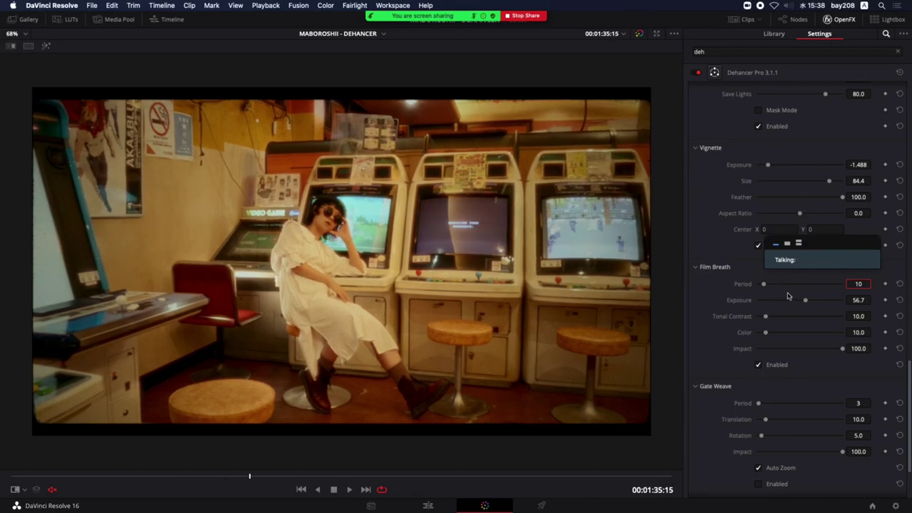
left_click_drag(805, 300, 822, 300)
left_click_drag(784, 336, 790, 334)
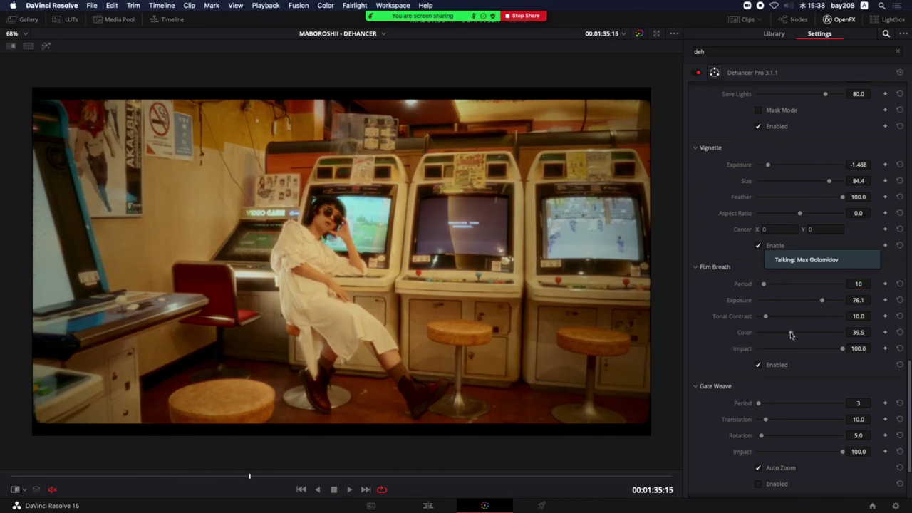
key("space")
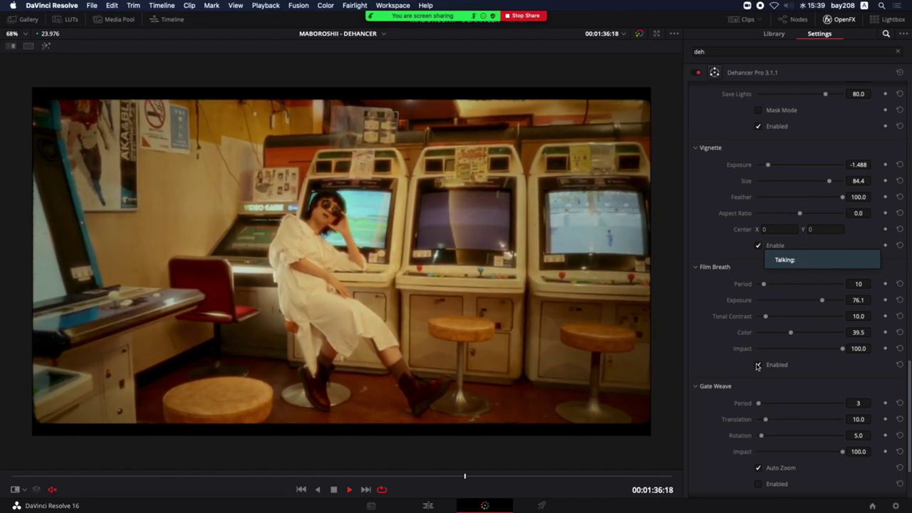
Toggle Film Breath off, on and off again, play the clip, then switch Gate Weave on.
left_click(757, 365)
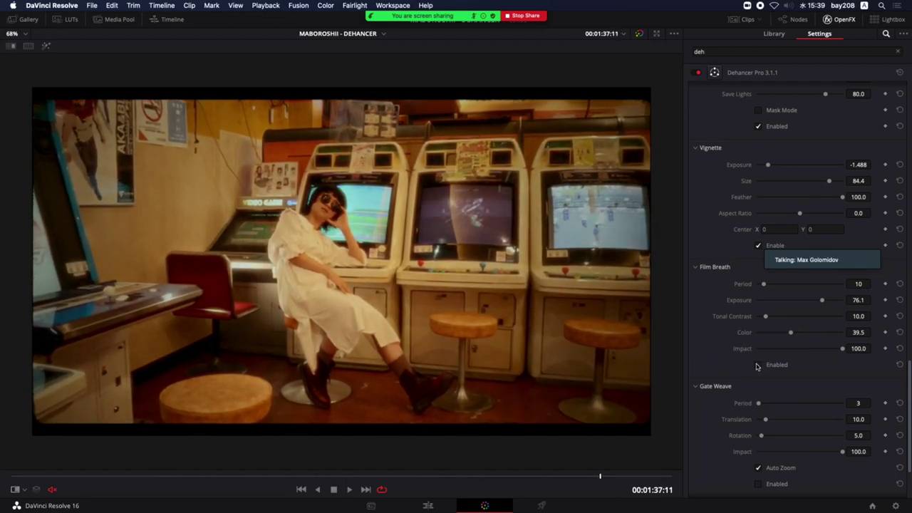
left_click(757, 365)
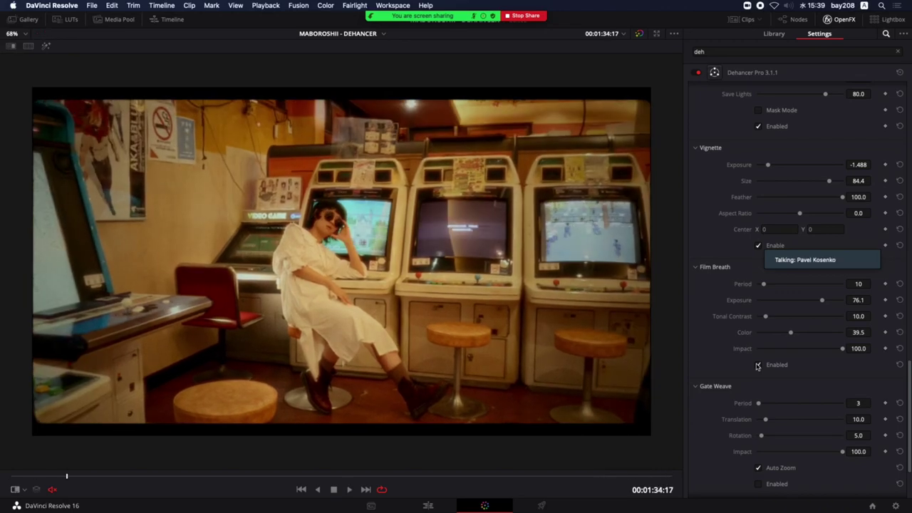
left_click(757, 364)
scroll(713, 368, "down", 3)
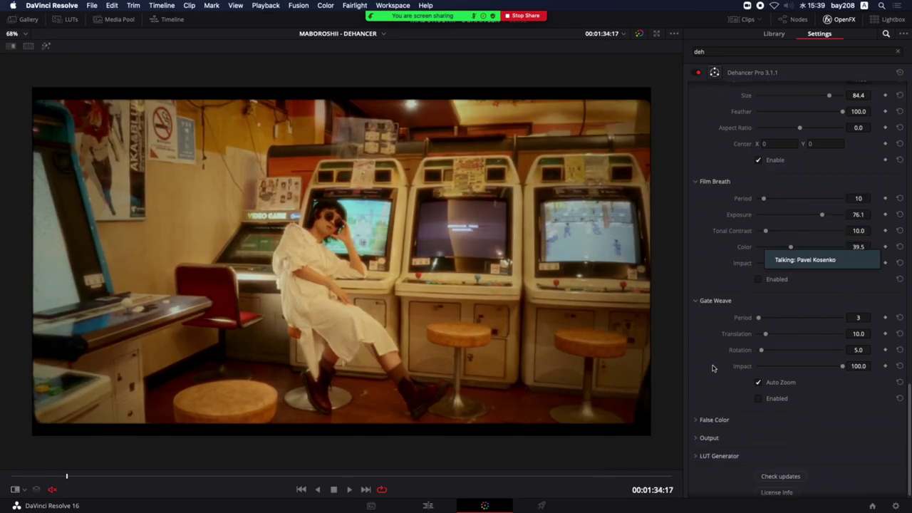
key("space")
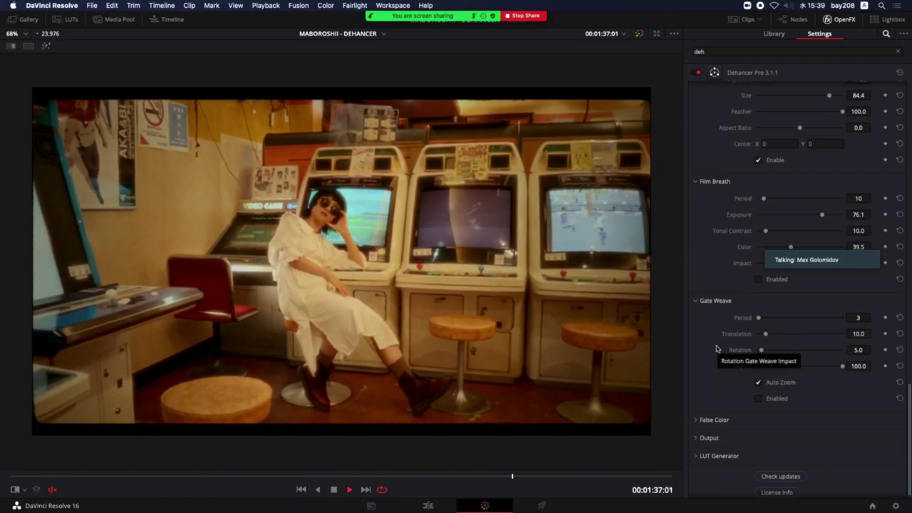
key("space")
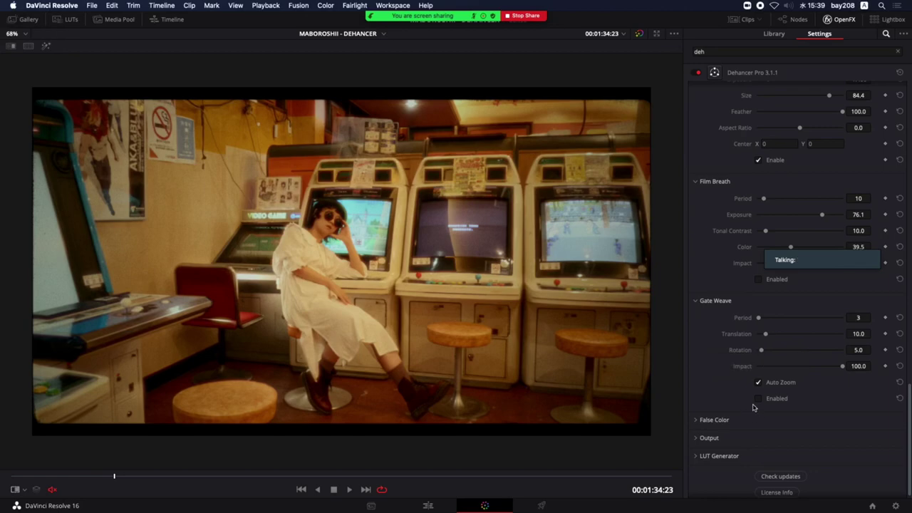
left_click(758, 398)
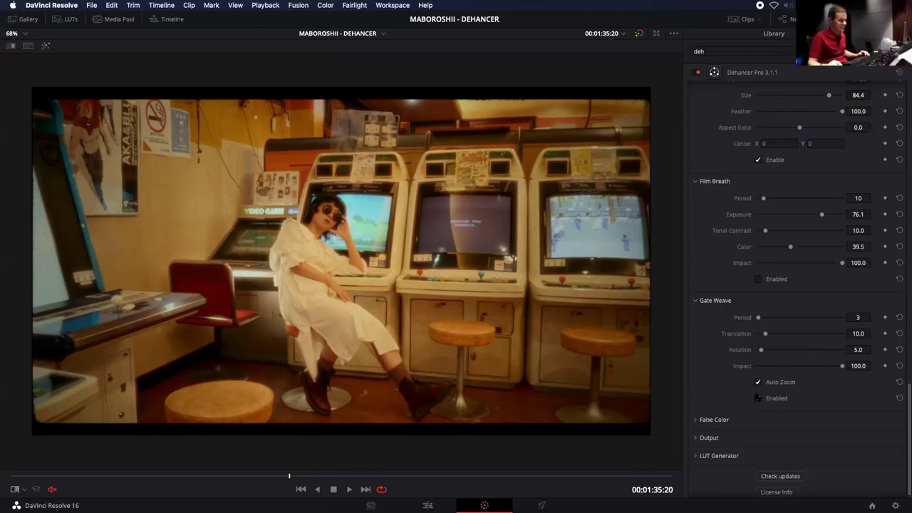
Switch Gate Weave off and restore the full Color page with a widened node graph and fitted frame.
left_click(757, 398)
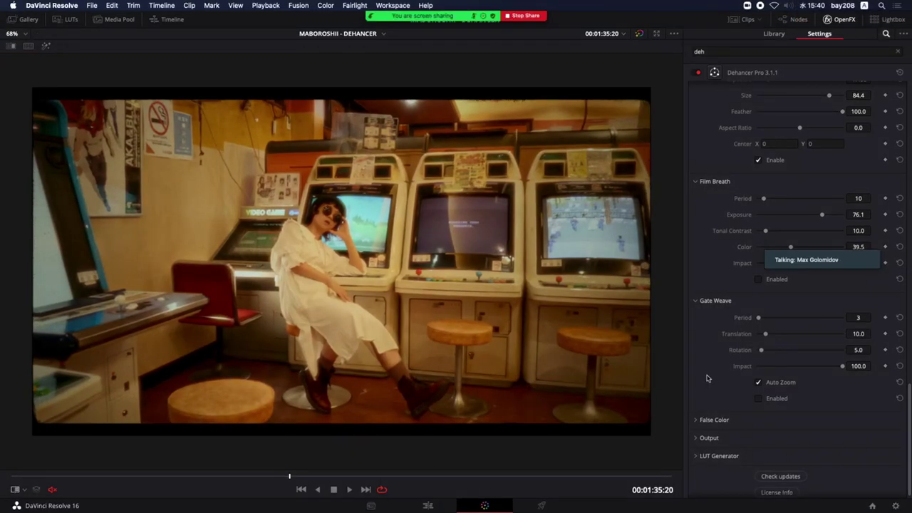
scroll(707, 377, "up", 5)
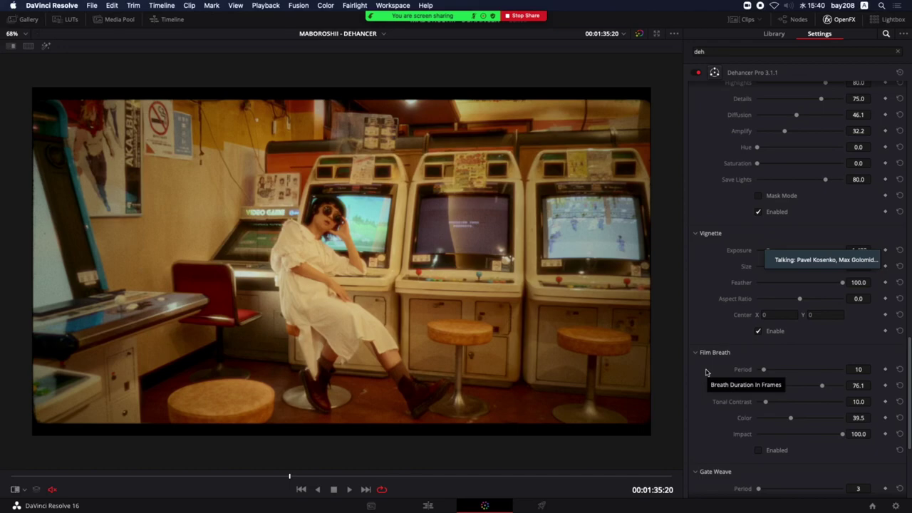
key("alt+f")
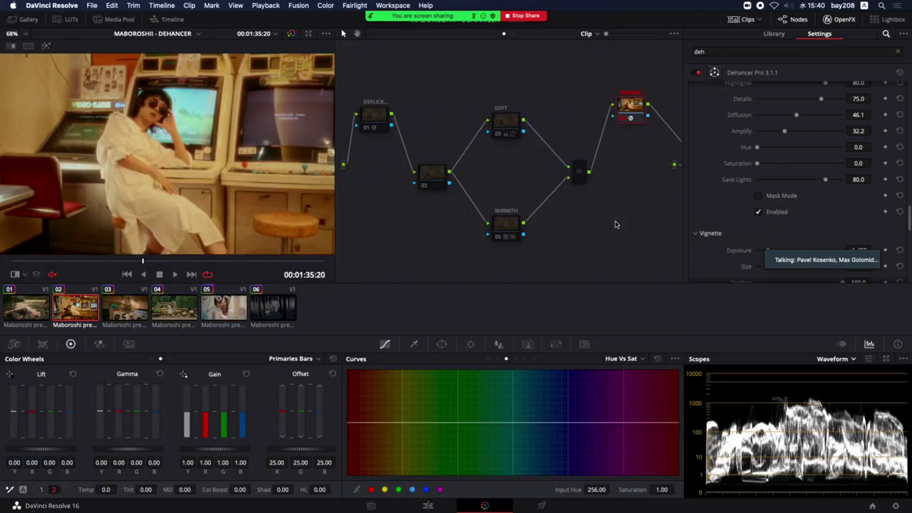
left_click(839, 19)
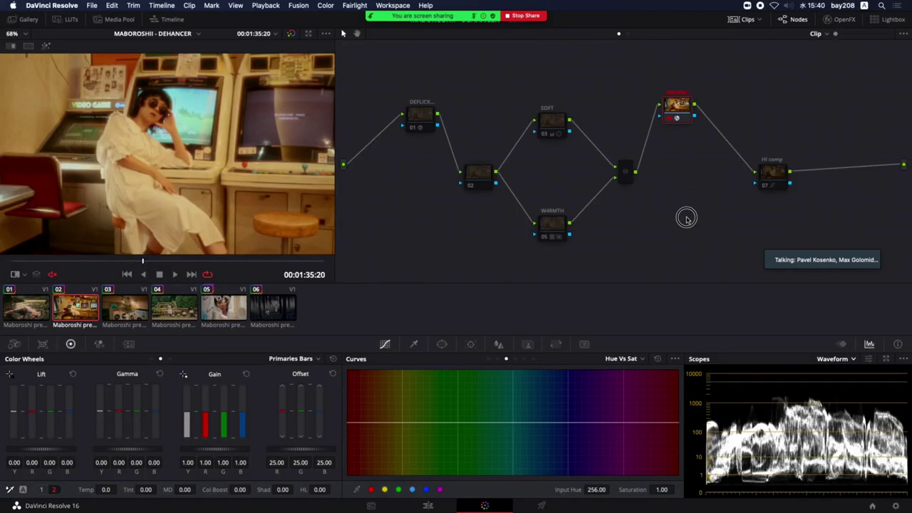
key("shift+z")
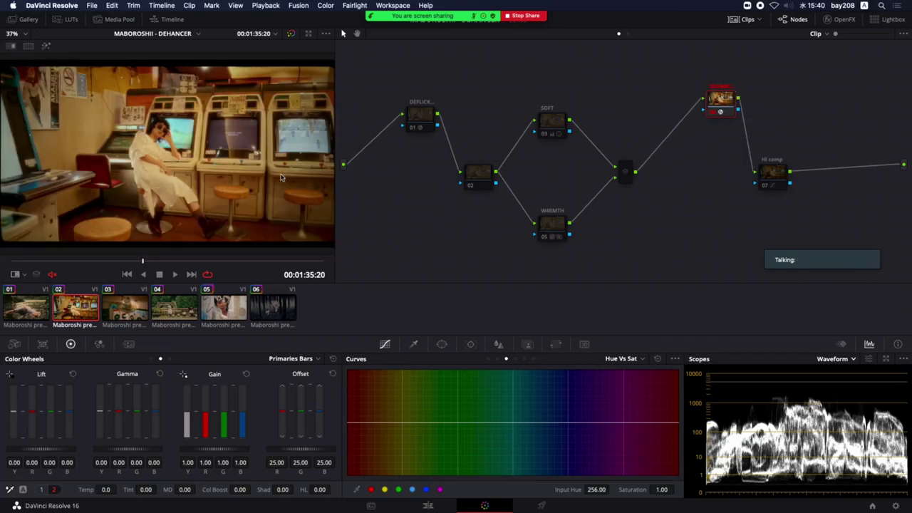
Grab a Gallery still of the frame at 01:34:10 and nudge the DEFLICK node up-left.
left_click(21, 20)
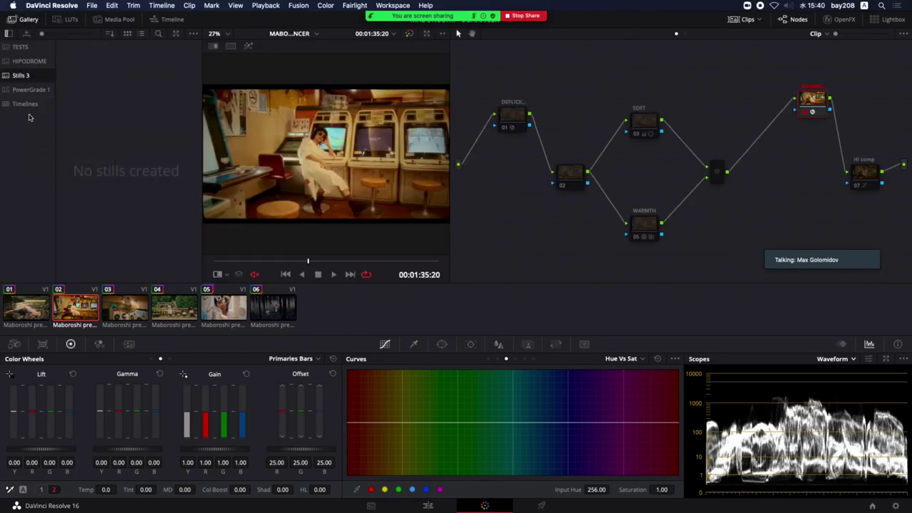
left_click(213, 261)
right_click(278, 203)
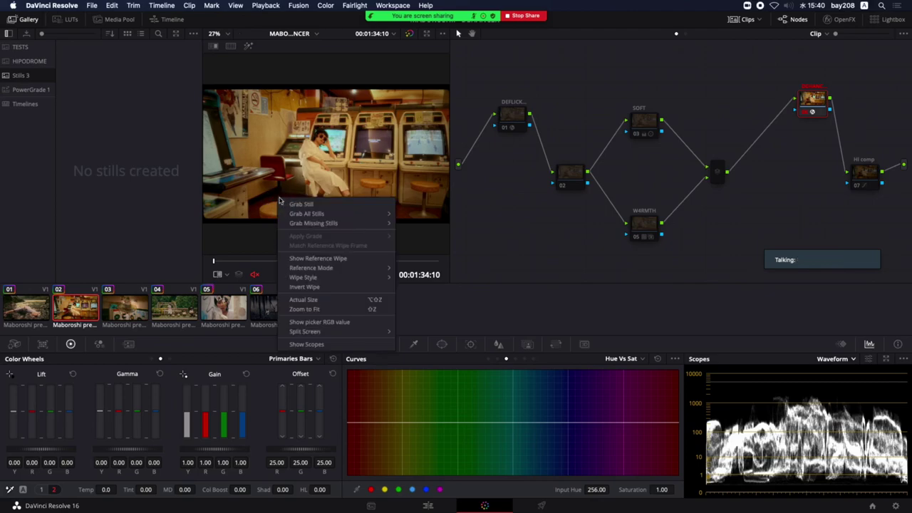
left_click(299, 205)
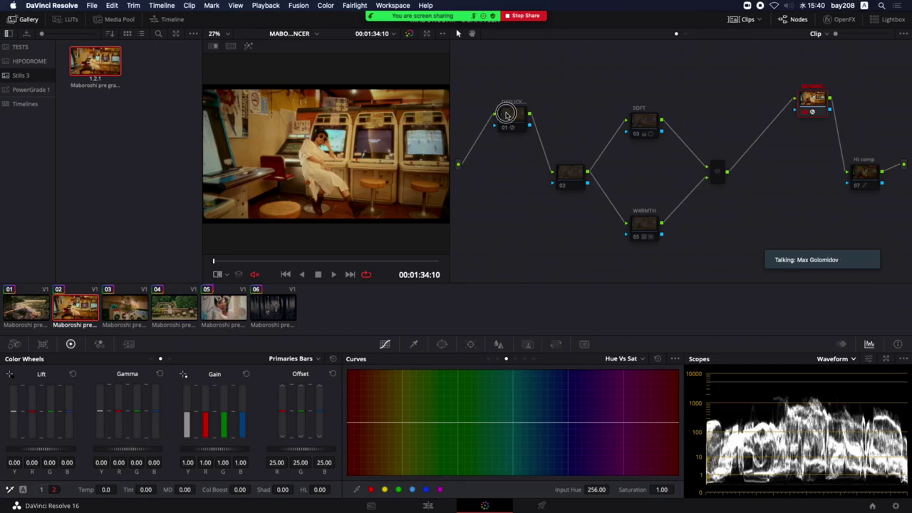
left_click_drag(506, 116, 496, 106)
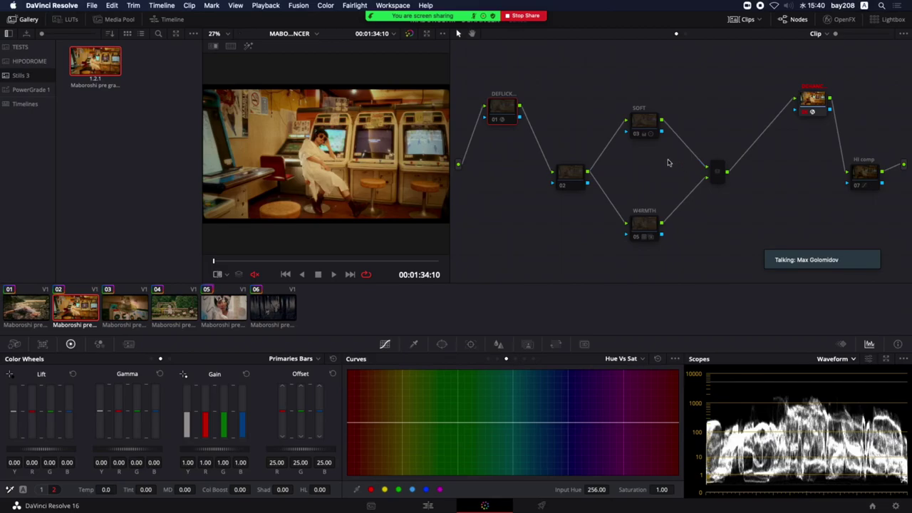
Toggle the SOFT node off and back on to compare its effect.
left_click(649, 125)
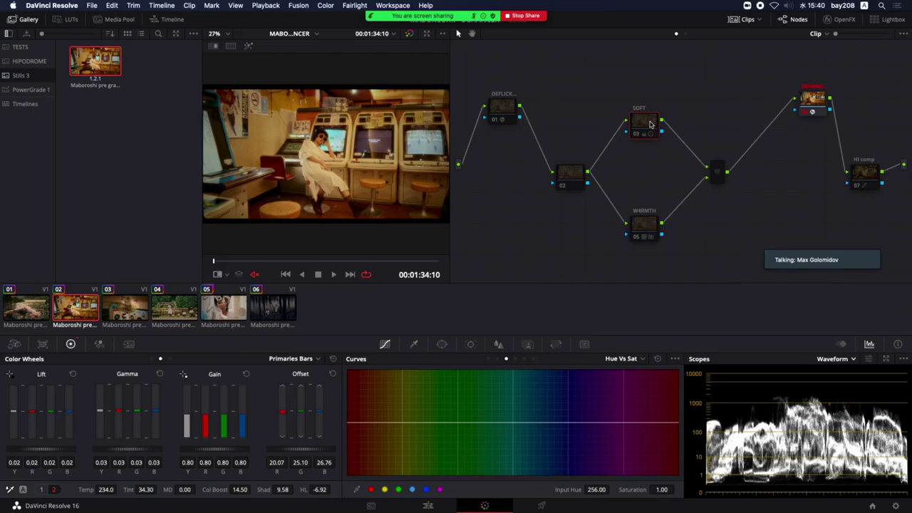
key("ctrl+d")
key("ctrl+d")
key("ctrl+d")
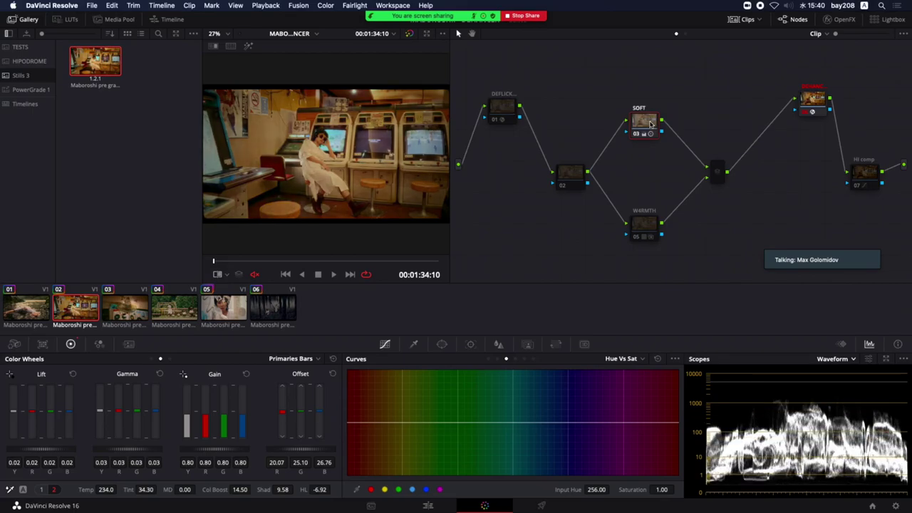
key("ctrl+d")
key("ctrl+d")
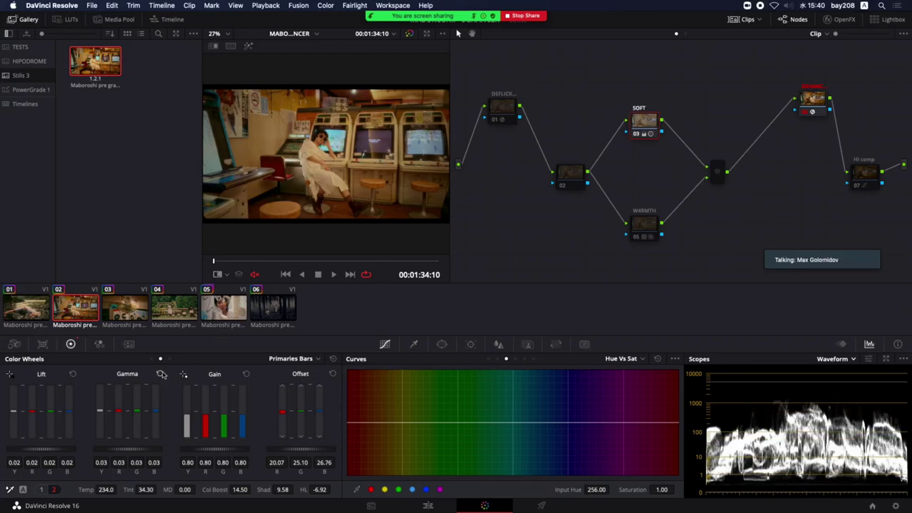
Disable the Dehancer node, move the W4RMTH node higher and show its key settings.
mouse_move(651, 124)
key("super+d")
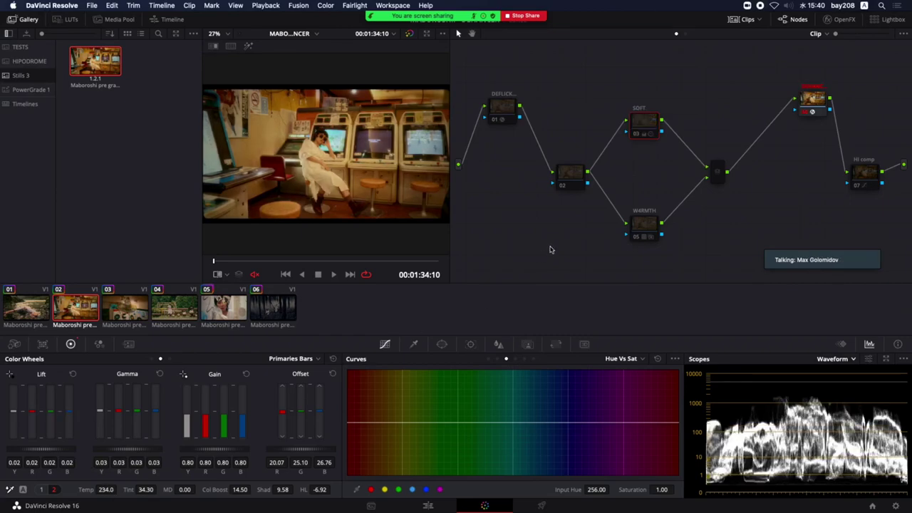
key("super+d")
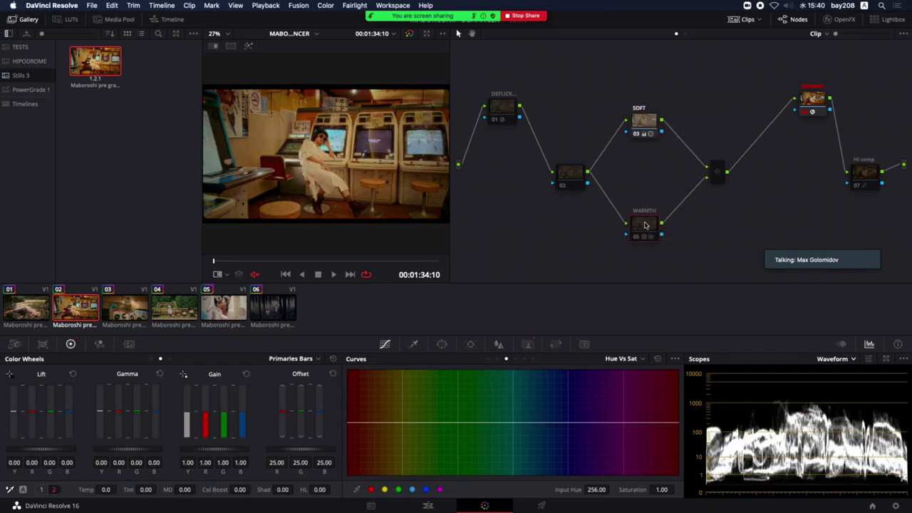
left_click_drag(644, 225, 643, 203)
key("super+d")
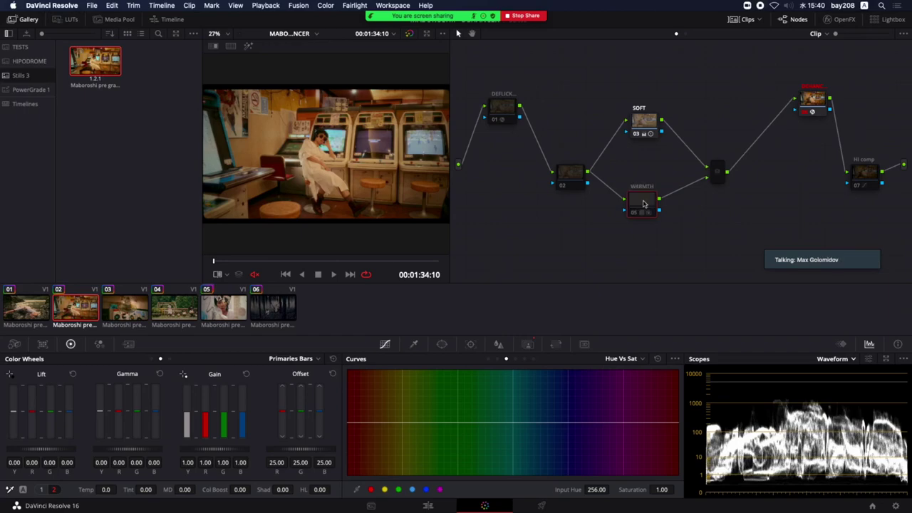
left_click(527, 344)
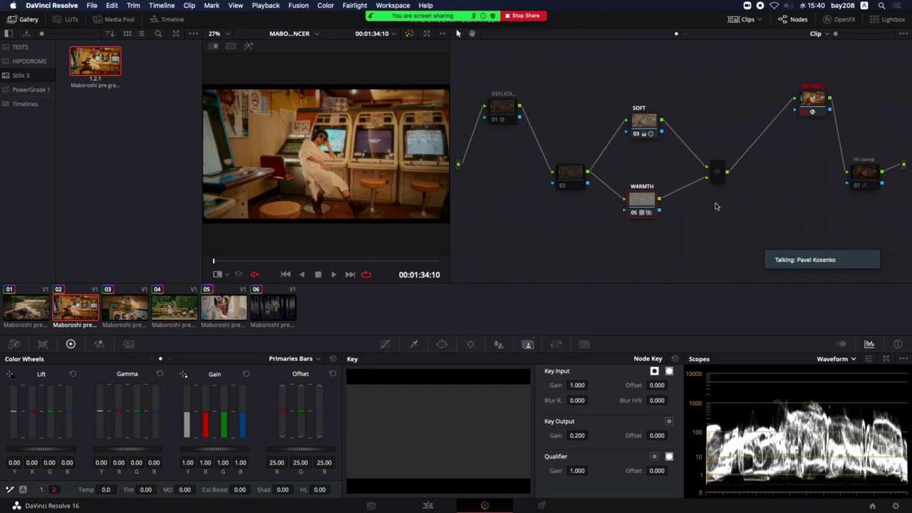
Reveal the W4RMTH node's LUT, M4X_W4RMTH, in the M4X_Custom folder and nudge the node down.
left_click(645, 203)
right_click(646, 203)
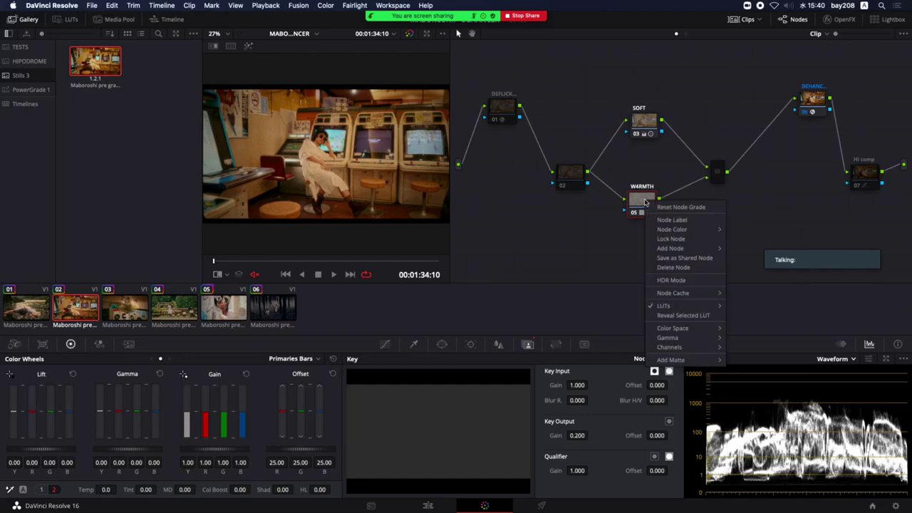
left_click(668, 316)
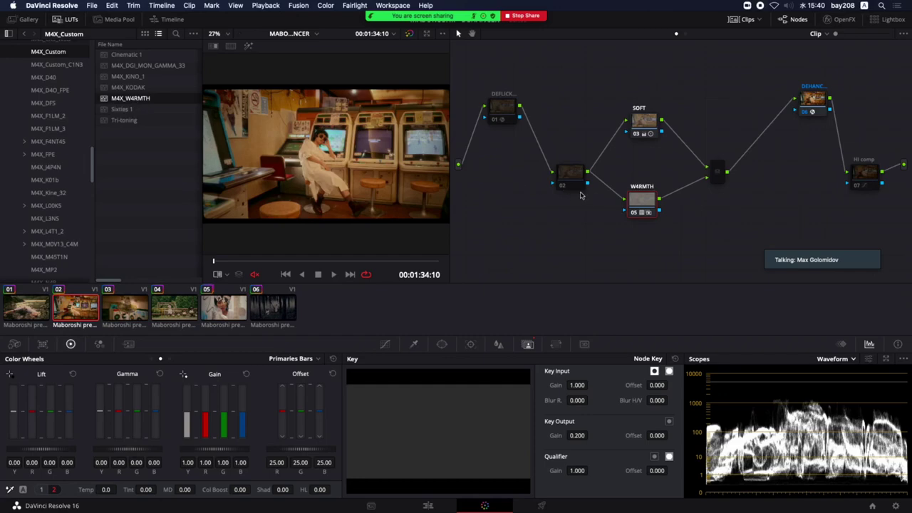
left_click_drag(638, 201, 634, 216)
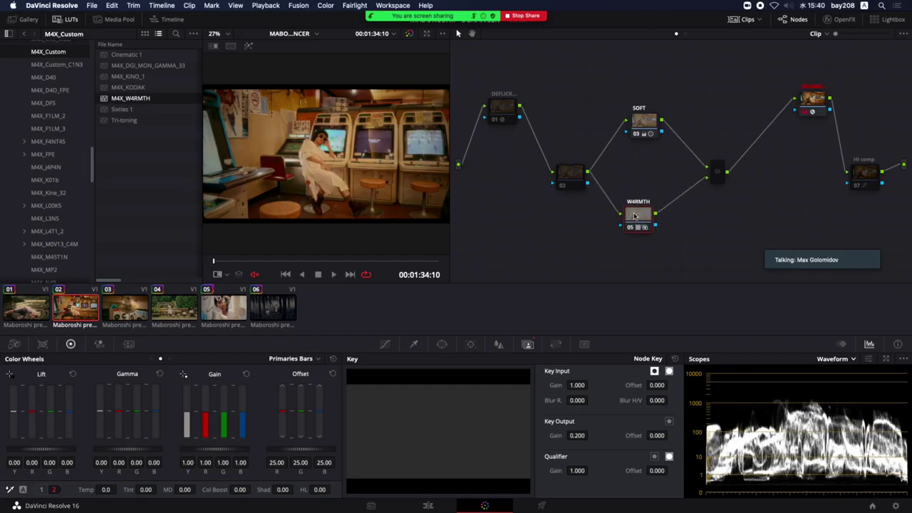
Close the LUT library and set the W4RMTH node's key output gain to 0.200.
left_click(70, 20)
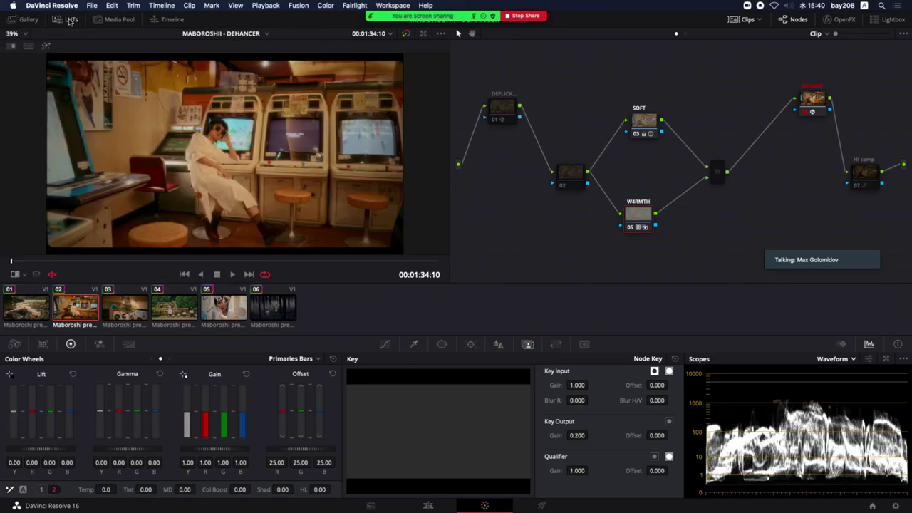
left_click_drag(637, 218, 646, 217)
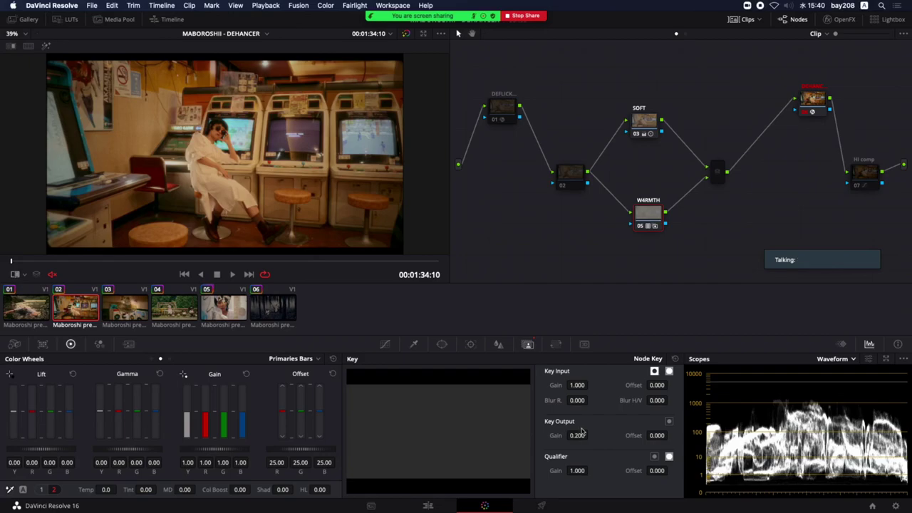
double_click(554, 435)
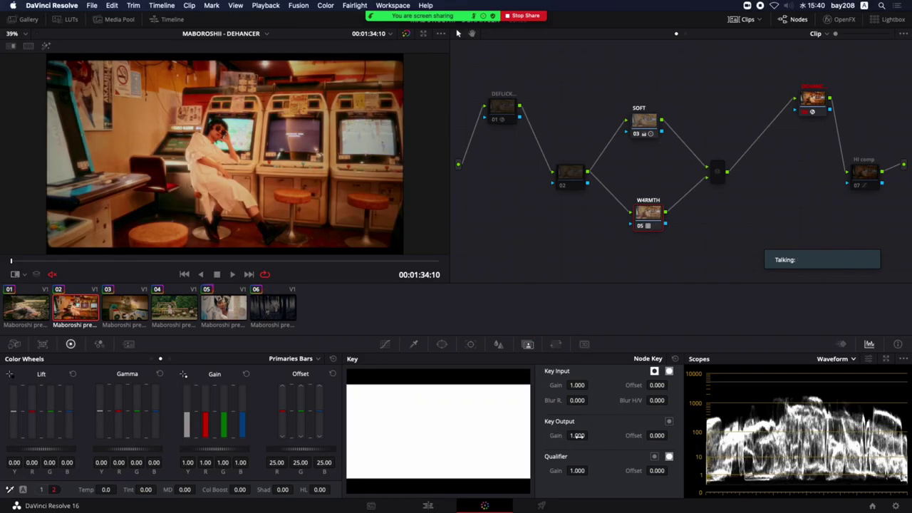
left_click(577, 435)
type("0.2")
key("Return")
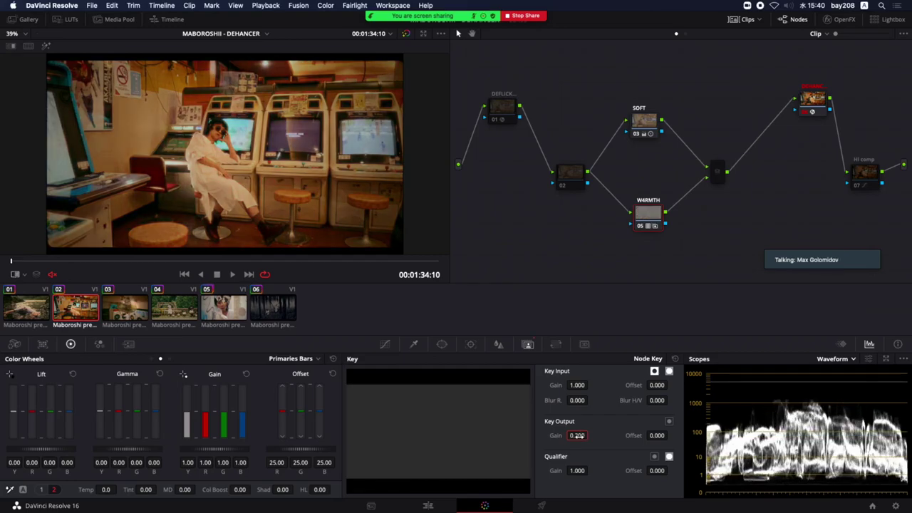
left_click_drag(577, 435, 577, 435)
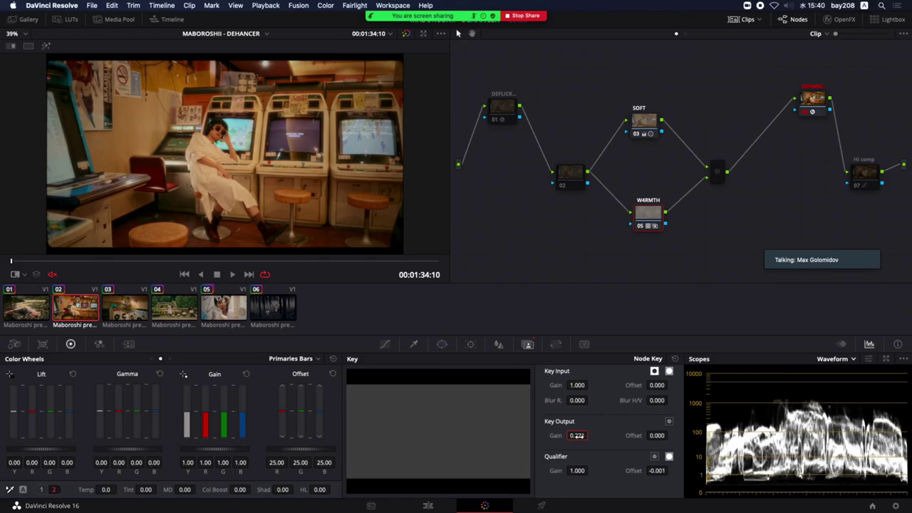
Reposition the HI comp node in the node tree and save the project.
left_click(648, 123)
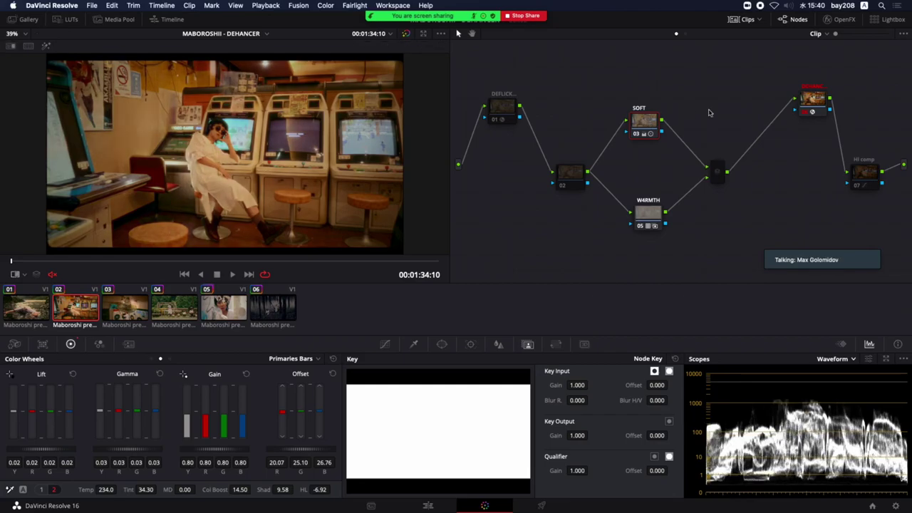
left_click_drag(864, 174, 835, 174)
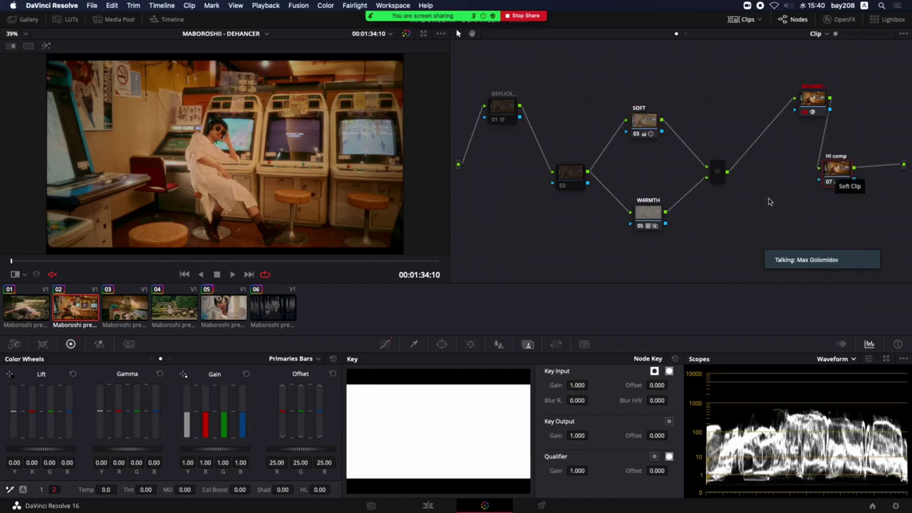
mouse_move(835, 171)
left_mouse_down()
mouse_move(850, 162)
mouse_move(843, 163)
left_mouse_up()
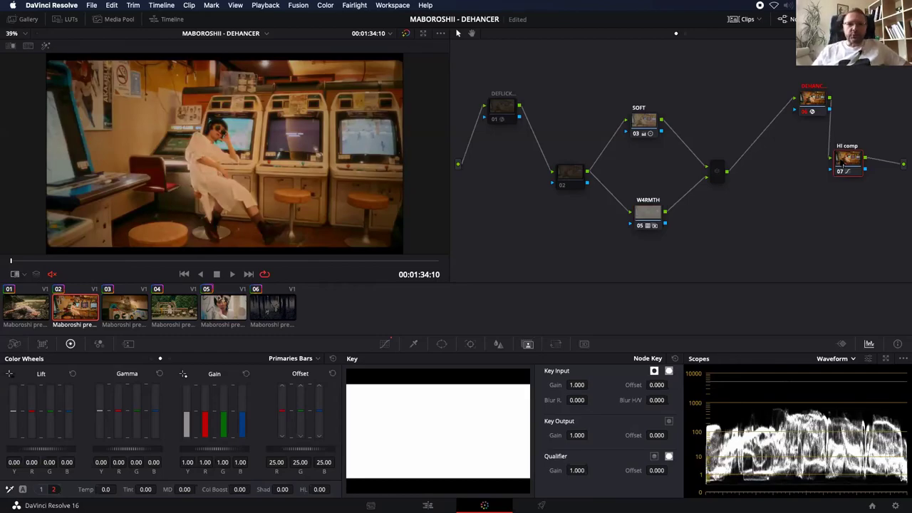
key("super+s")
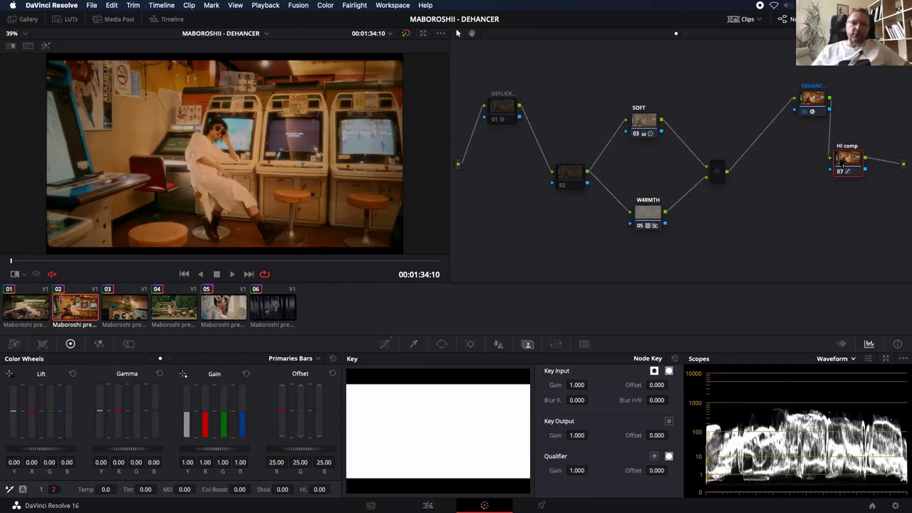
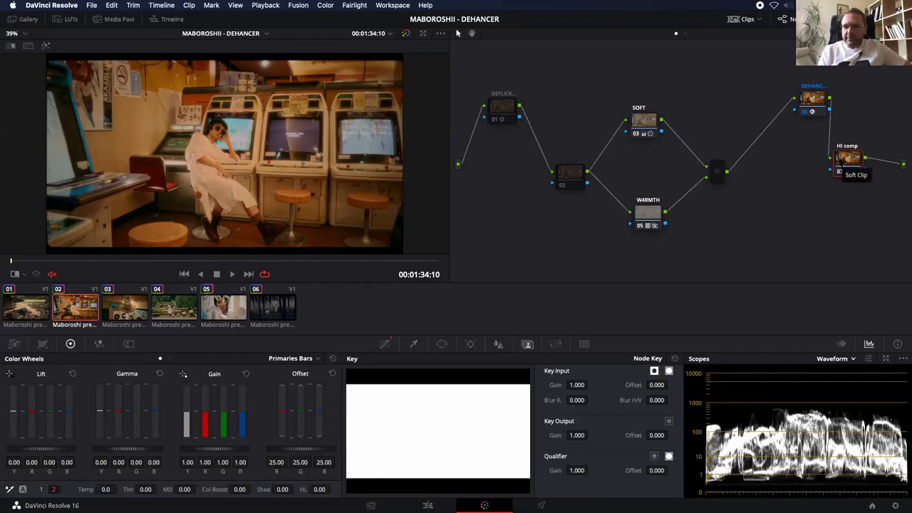
Select the DEHANCER node and switch the palette to show its curves instead of the key settings.
left_click(810, 99)
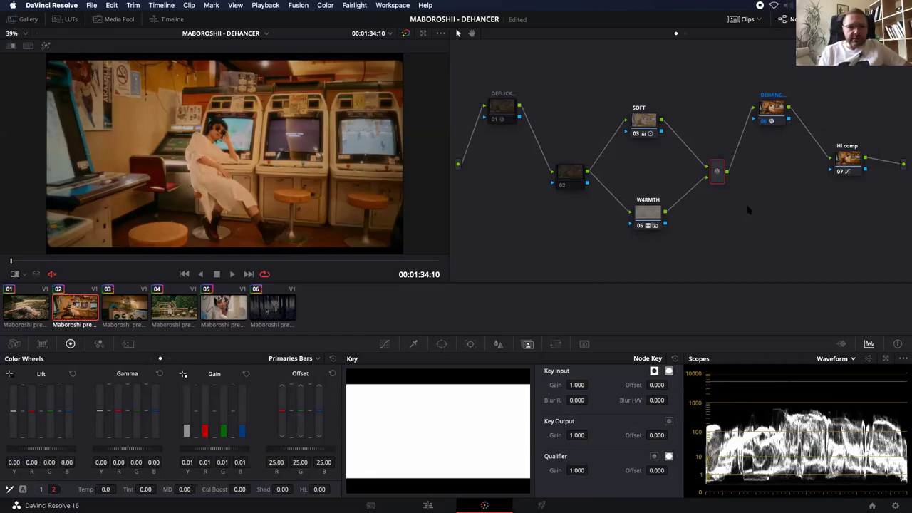
key("alt+shift+c")
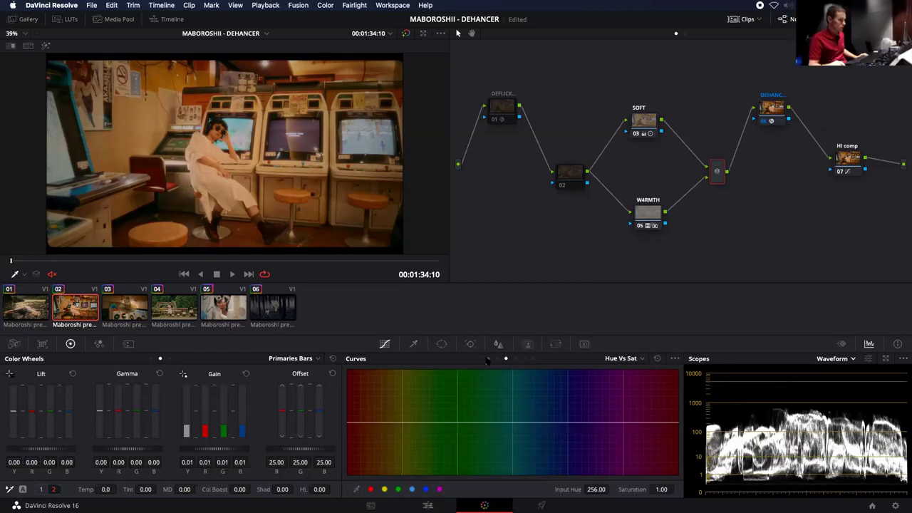
left_click(487, 358)
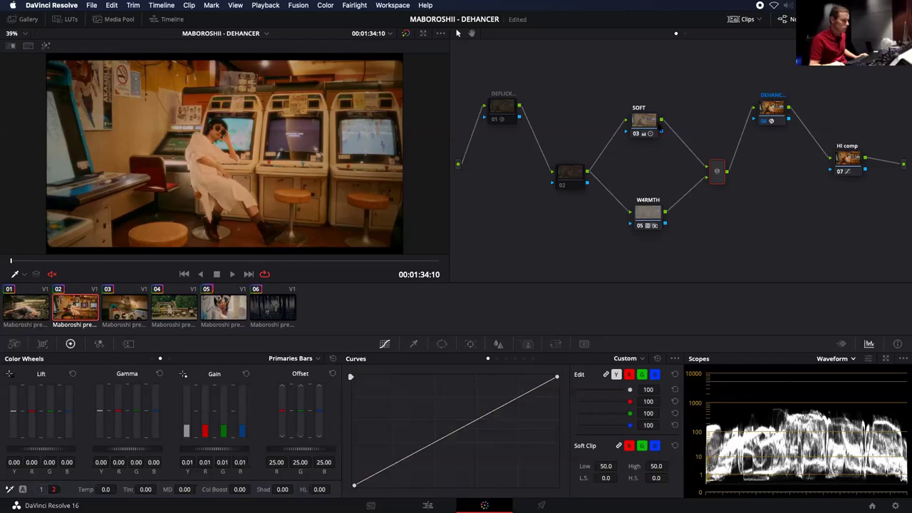
left_click(650, 123)
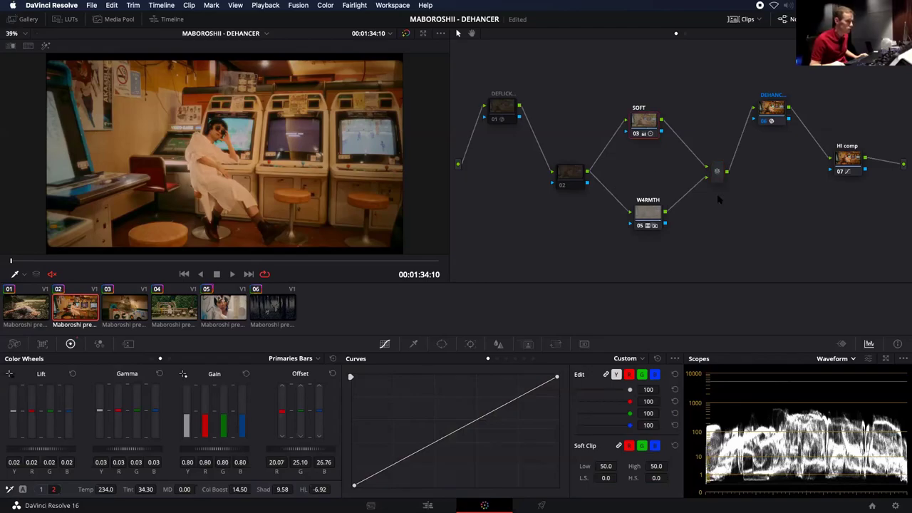
left_click(855, 173)
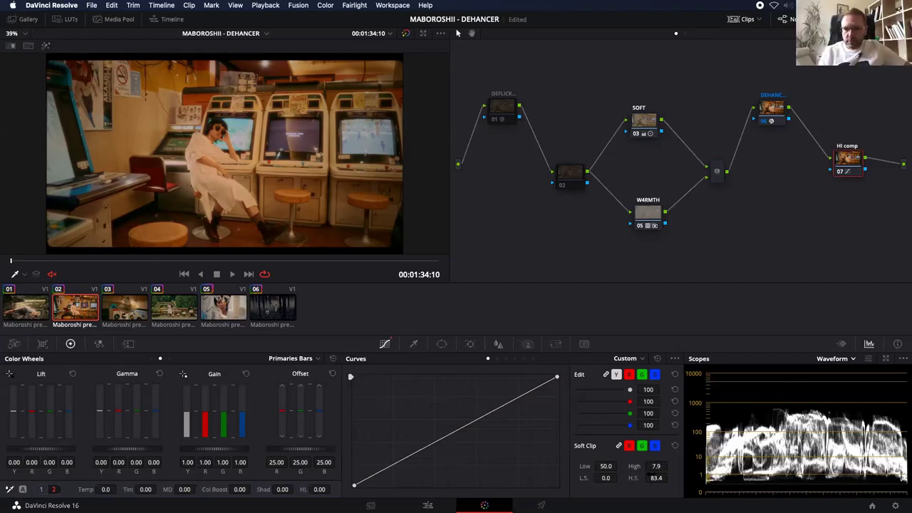
key("ctrl+d")
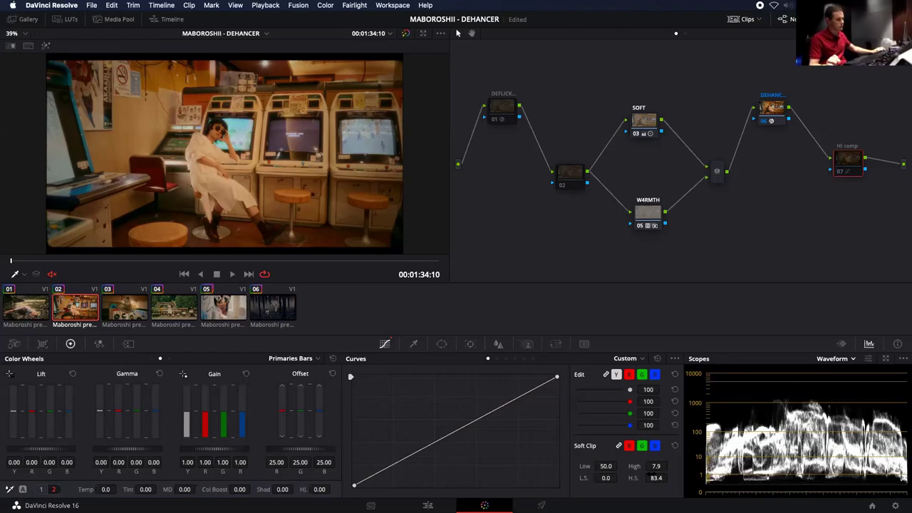
key("ctrl+d")
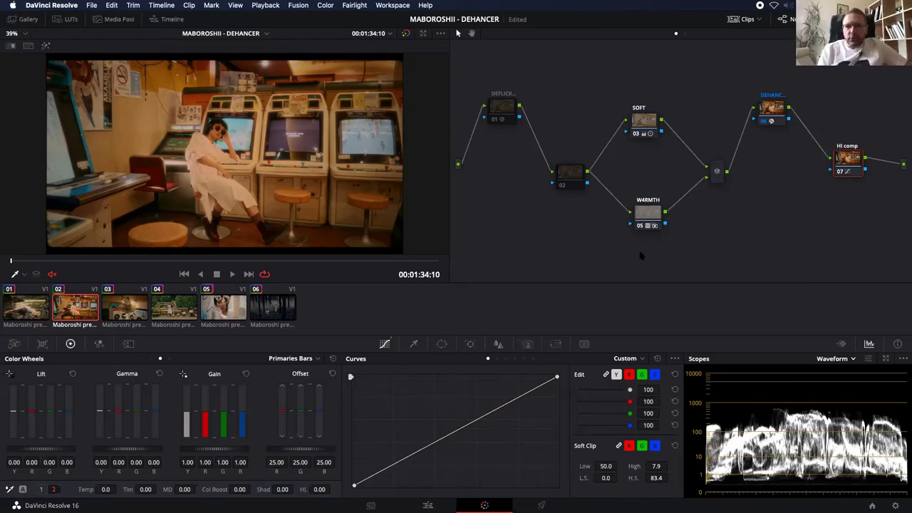
Line up node 02 and the DEFLICK node in the node tree.
left_click(568, 177)
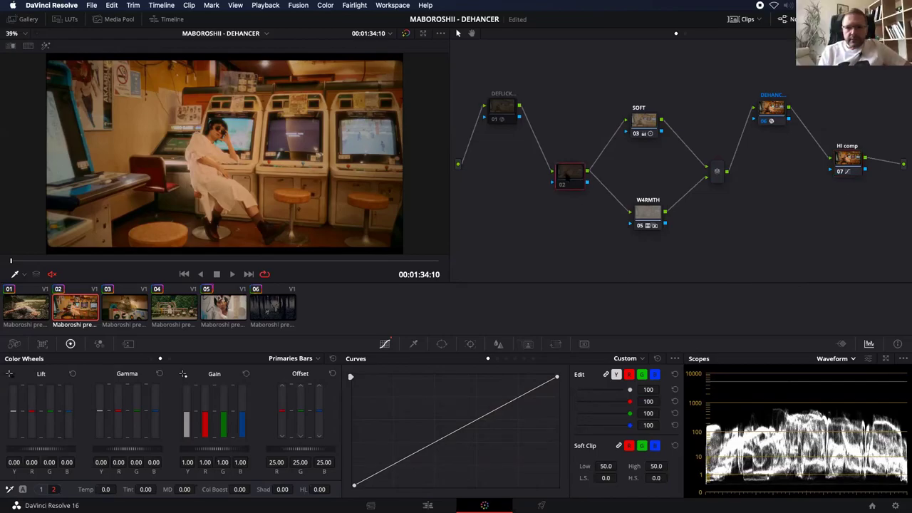
left_click_drag(565, 175, 546, 166)
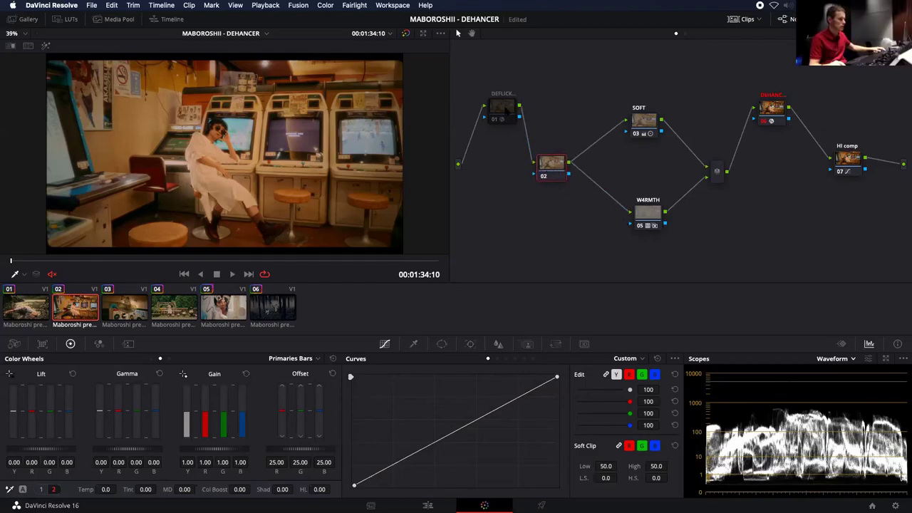
left_click_drag(505, 109, 502, 137)
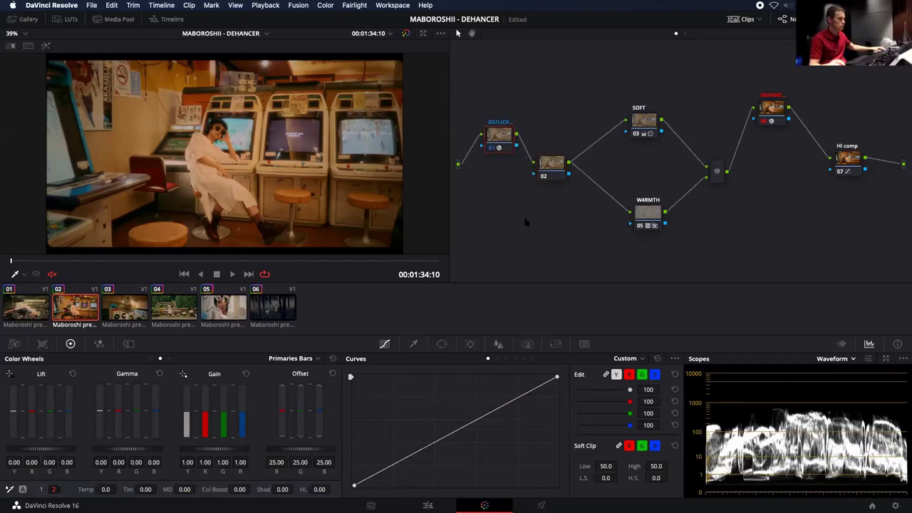
Compare the look by bypassing DEFLICK, then SOFT, W4RMTH and HI comp, then DEHANCER.
key("ctrl+d")
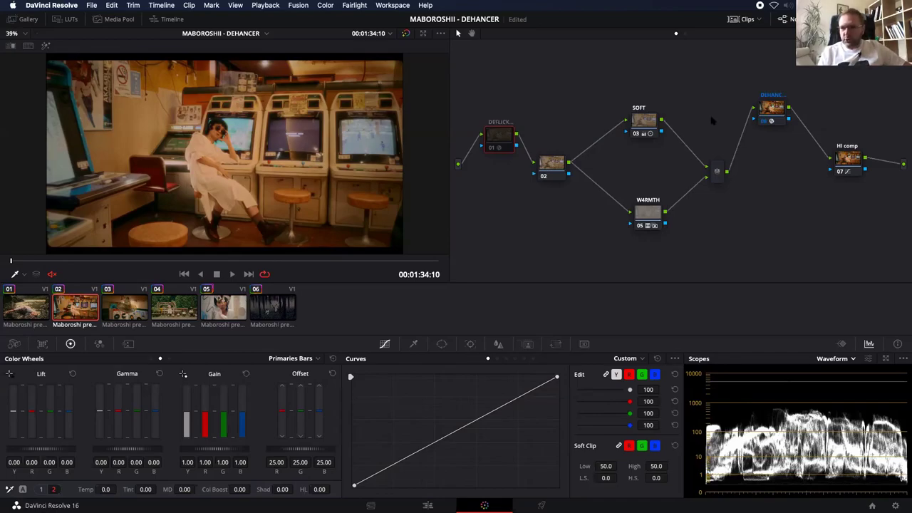
left_click_drag(611, 87, 651, 230)
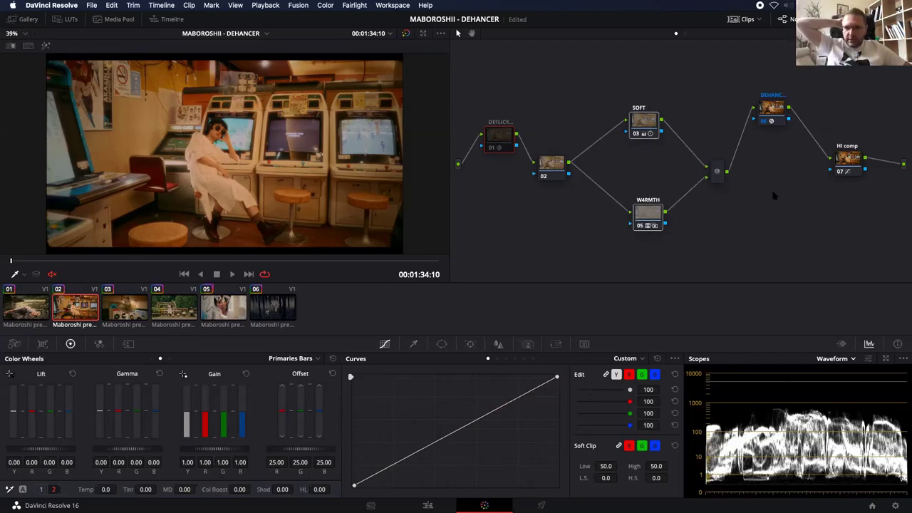
left_click(844, 164)
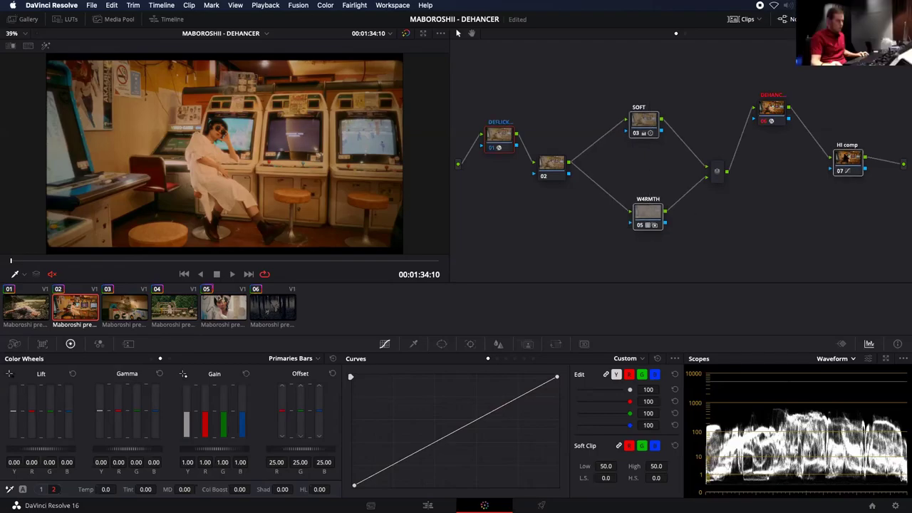
key("super+d")
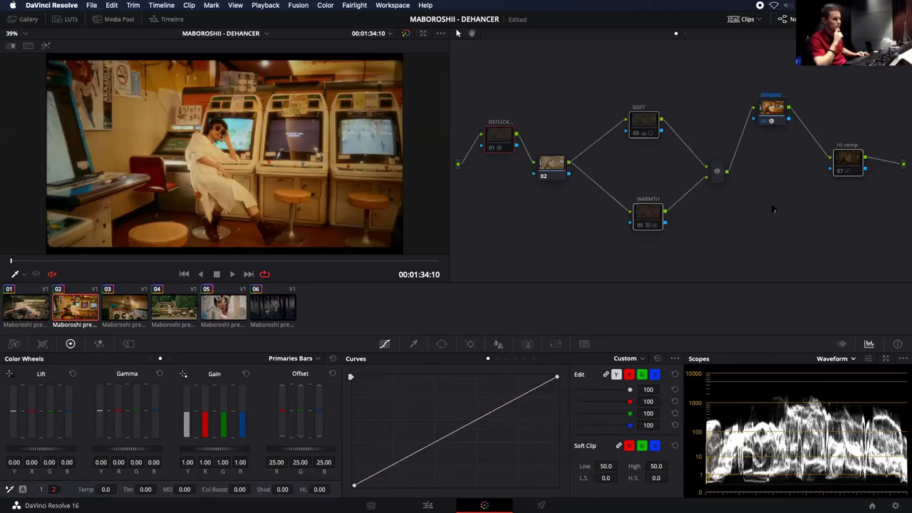
key("ctrl+d")
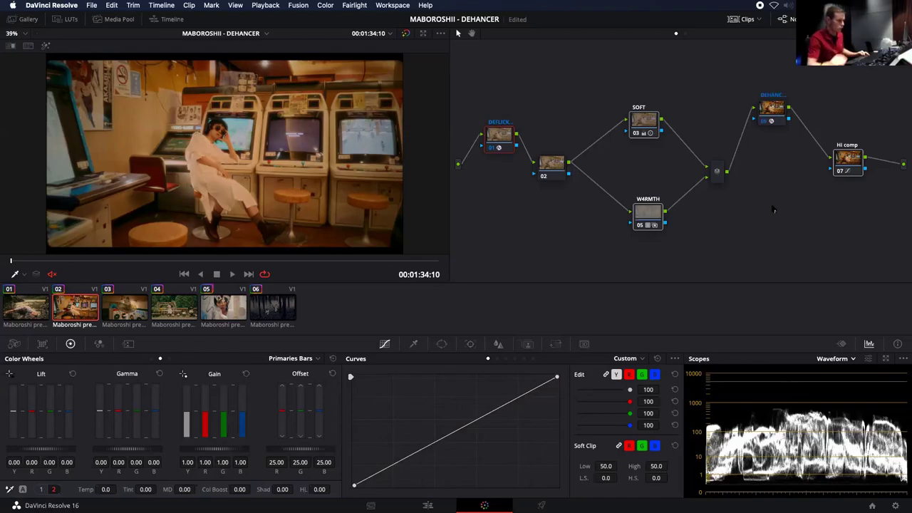
Reposition the W4RMTH and SOFT nodes symmetrically, toggling W4RMTH on and off to compare.
left_click_drag(651, 214, 617, 223)
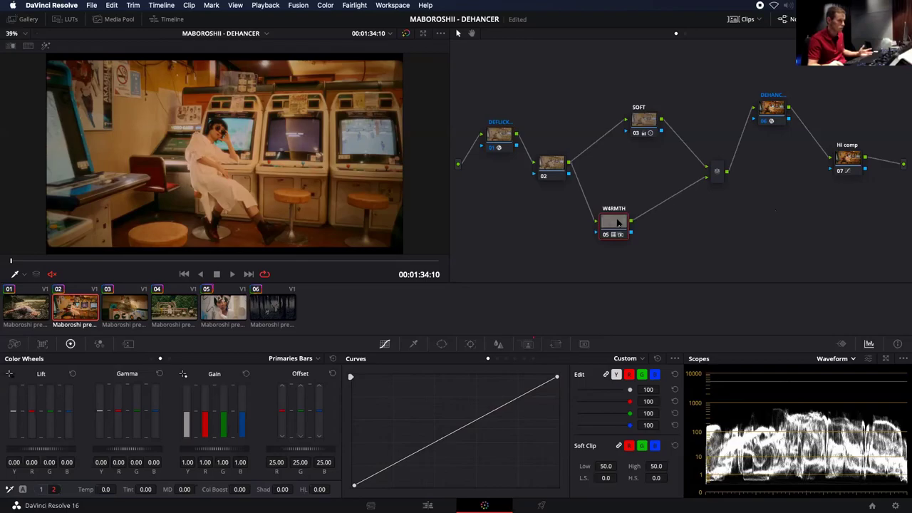
key("ctrl+z")
key("ctrl+d")
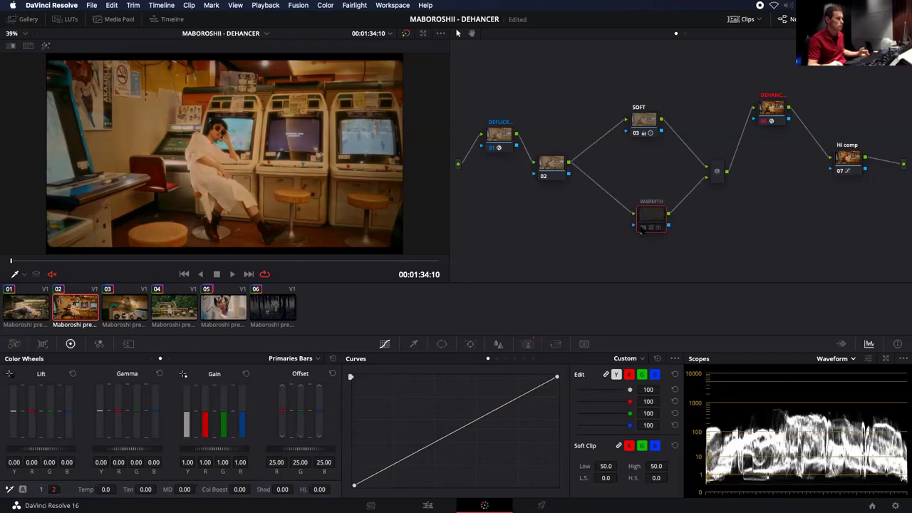
key("ctrl+d")
key("ctrl+d")
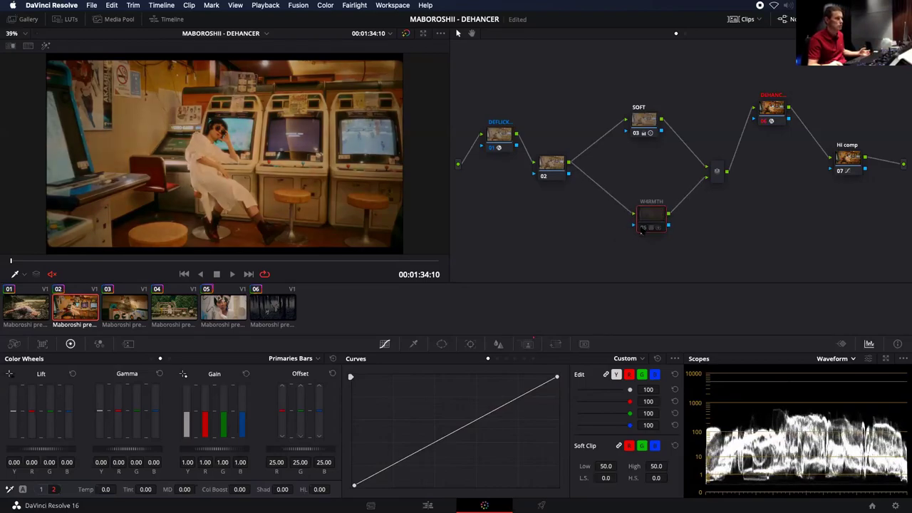
key("ctrl+d")
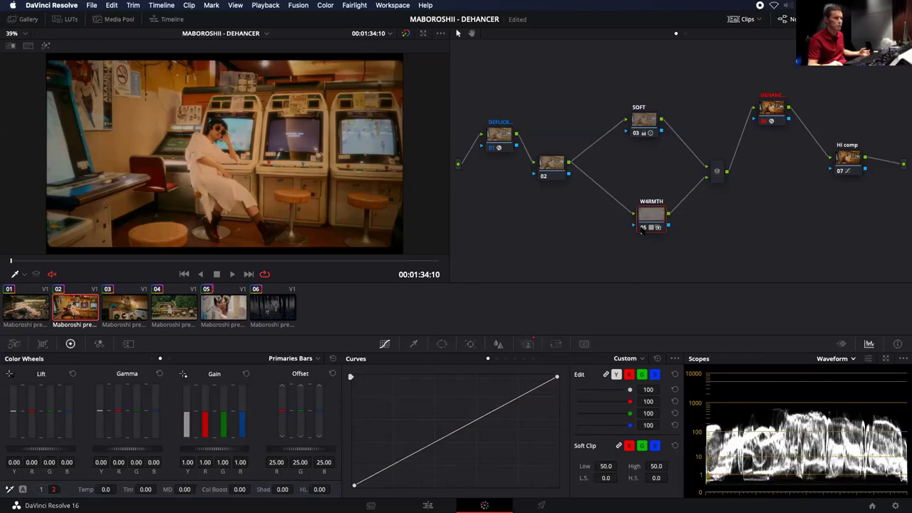
left_click_drag(649, 217, 645, 208)
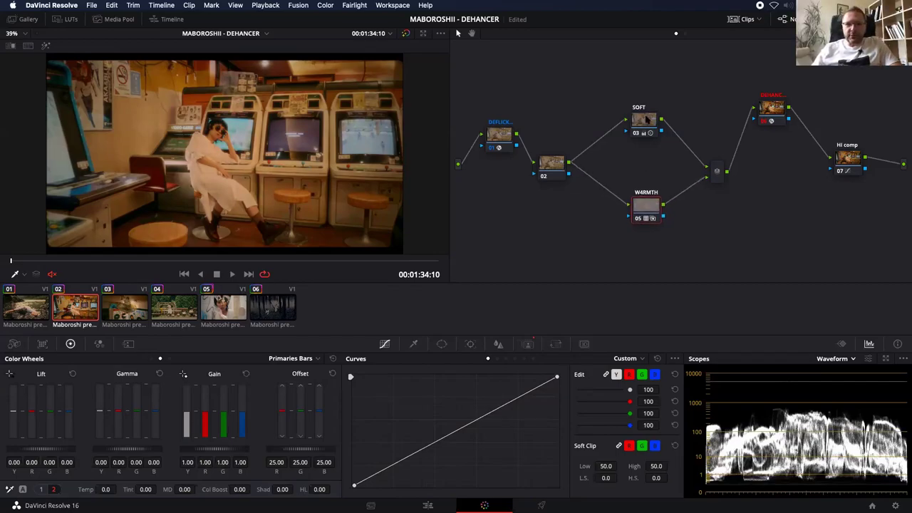
left_click_drag(648, 120, 648, 133)
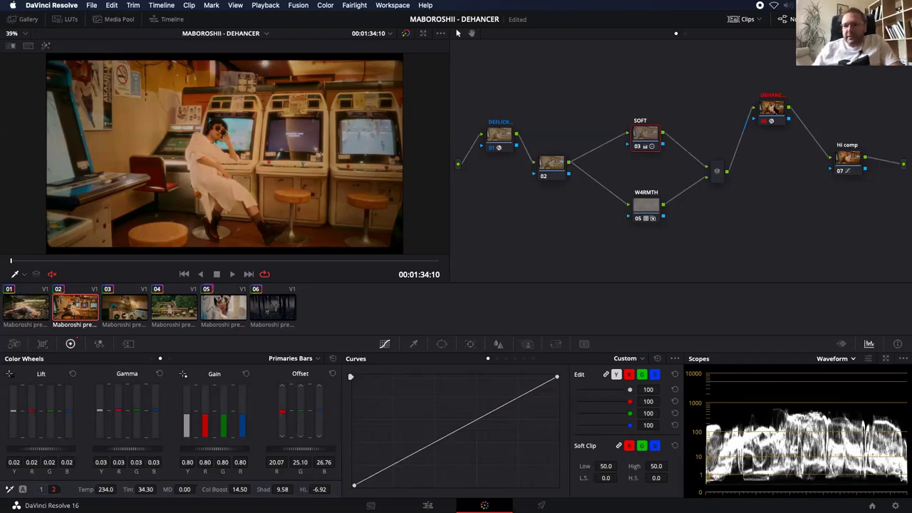
Play back the grade with DEHANCER selected, then switch to clip 01, the river shot.
left_click(770, 120)
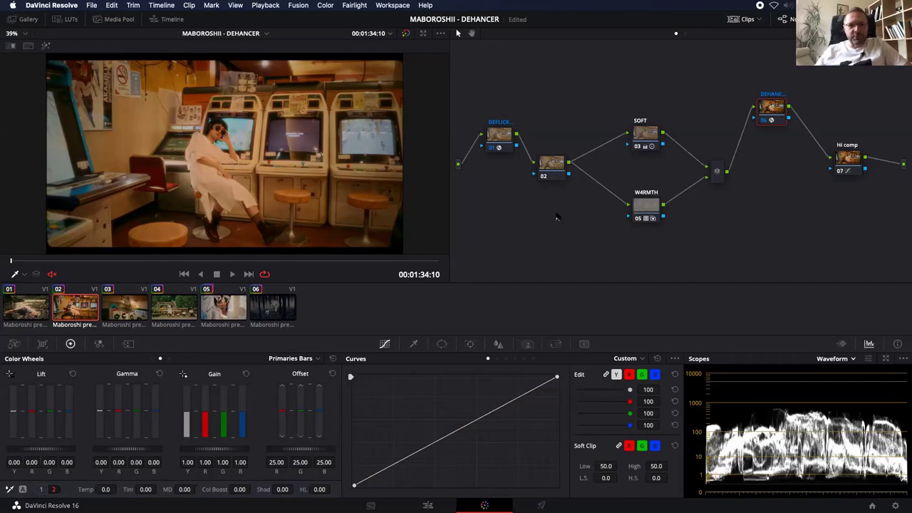
key("space")
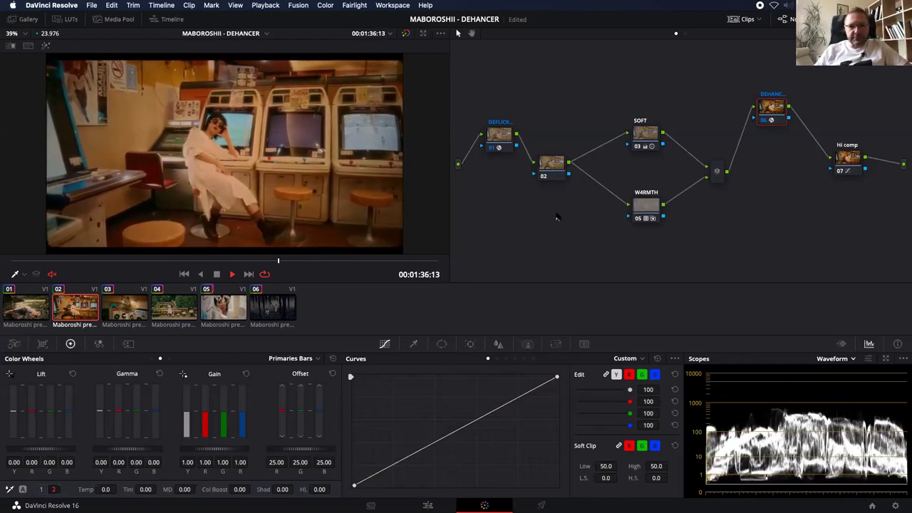
key("space")
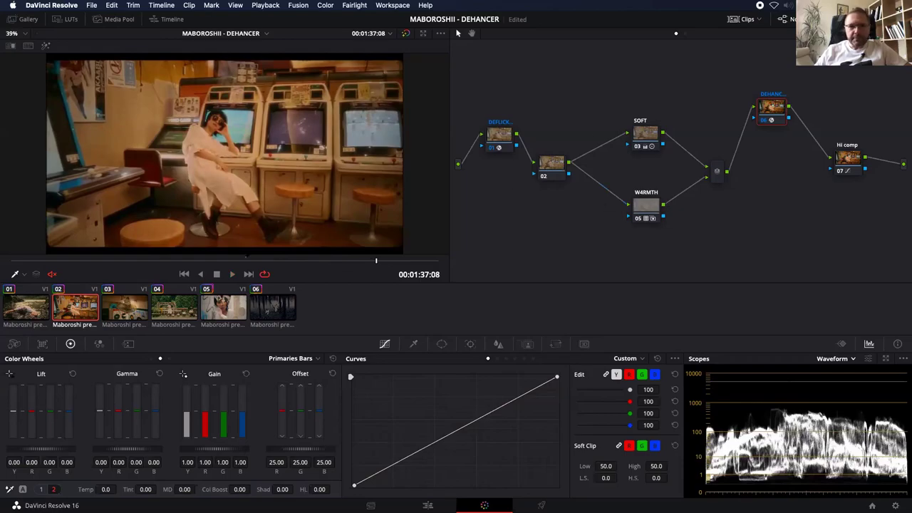
mouse_move(608, 101)
left_mouse_down()
mouse_move(638, 208)
mouse_move(591, 124)
left_mouse_up()
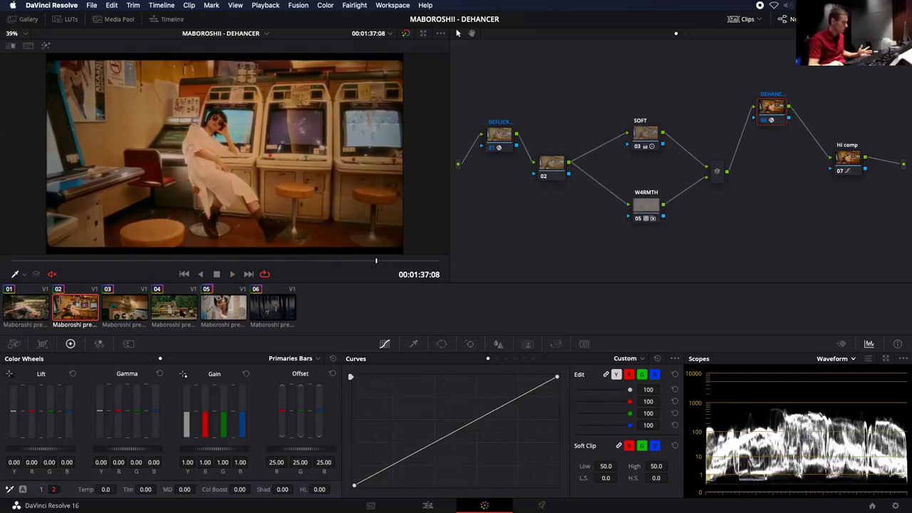
left_click(31, 311)
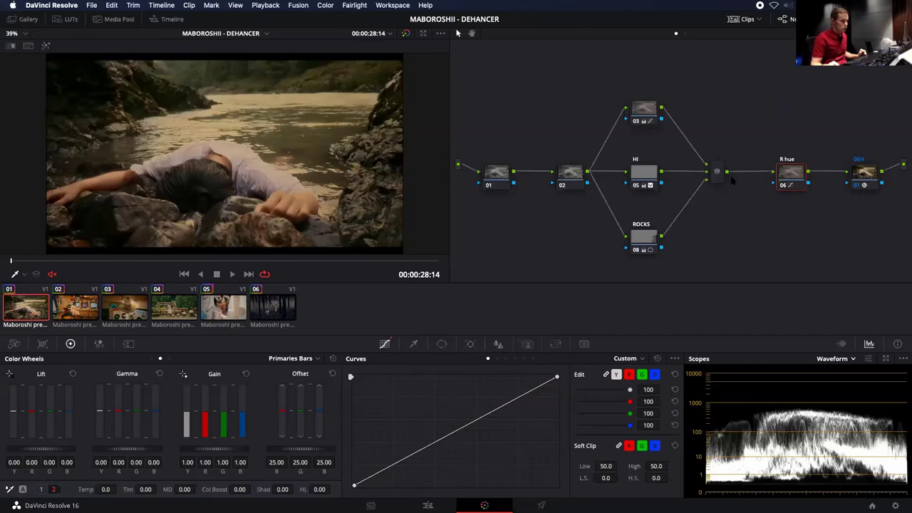
Select the river clip's DEH node and view its Dehancer Pro Kodak Kodachrome 64 film settings.
left_click(646, 177)
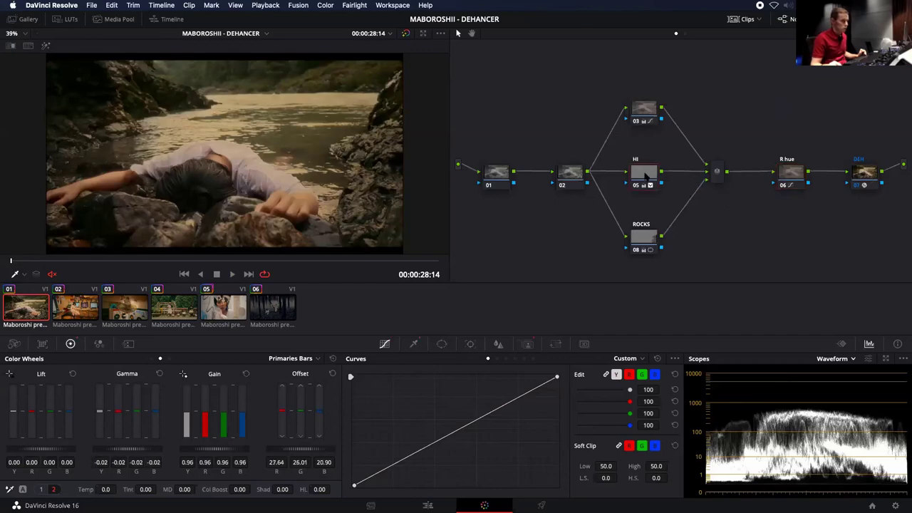
left_click(870, 175)
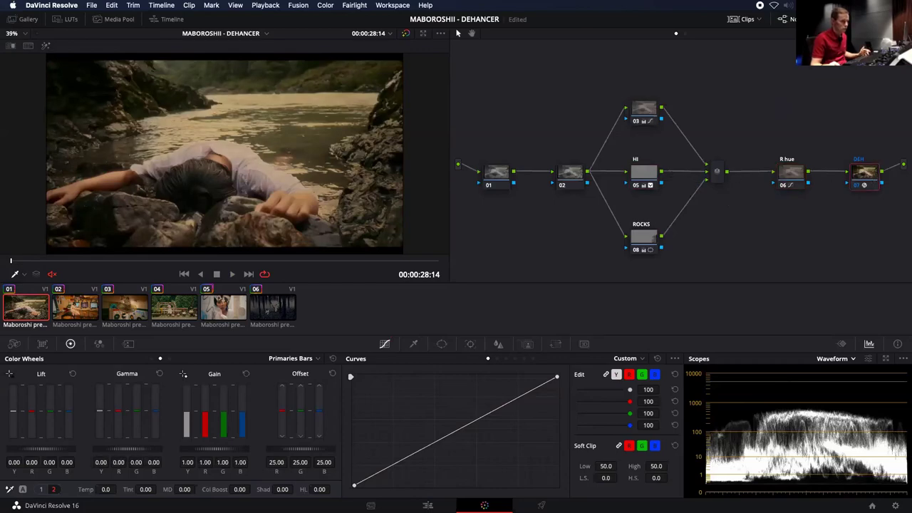
left_click(833, 19)
scroll(715, 185, "down", 10)
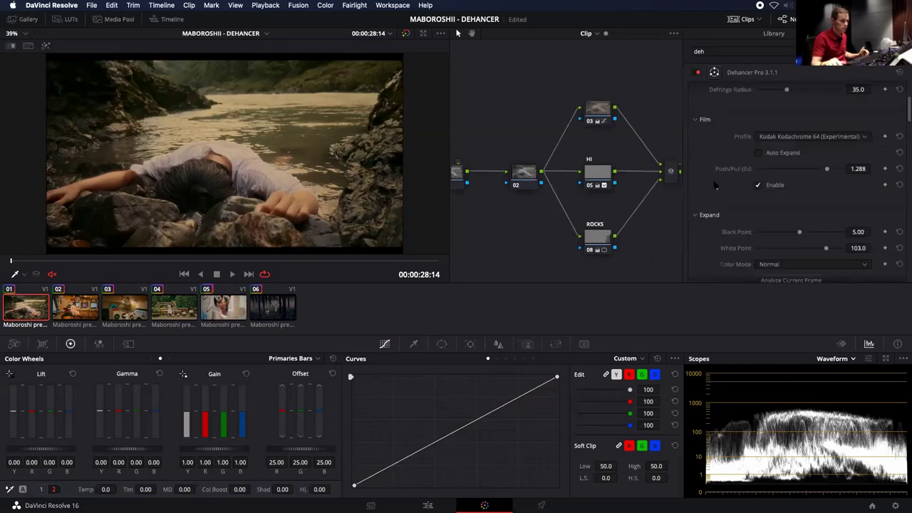
scroll(714, 185, "up", 2)
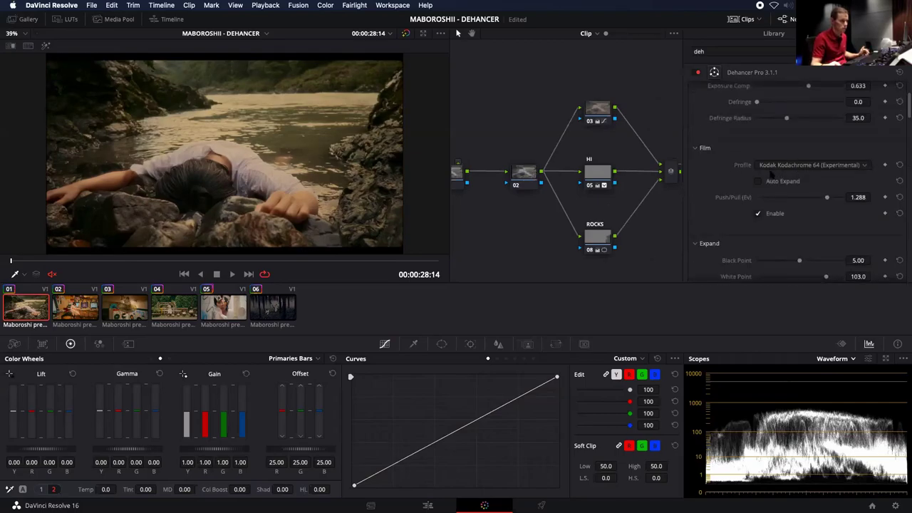
scroll(712, 181, "up", 2)
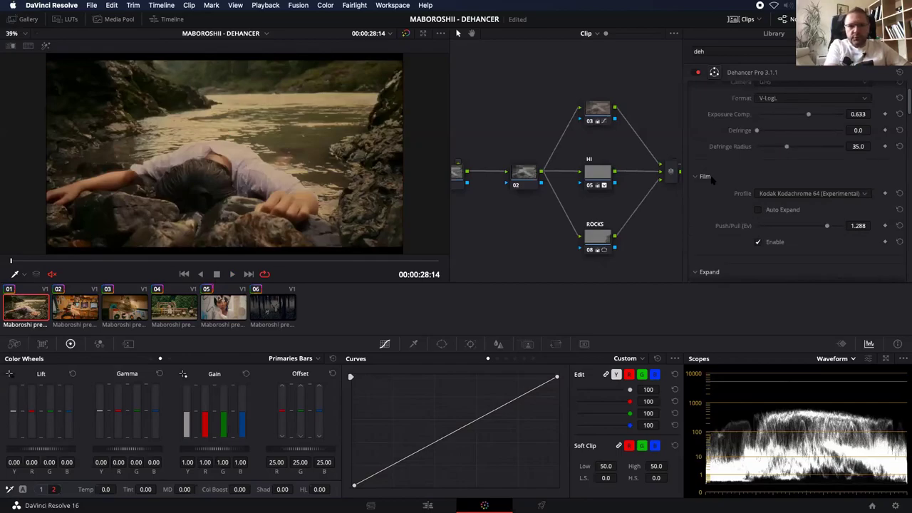
scroll(712, 181, "down", 2)
scroll(712, 181, "down", 2)
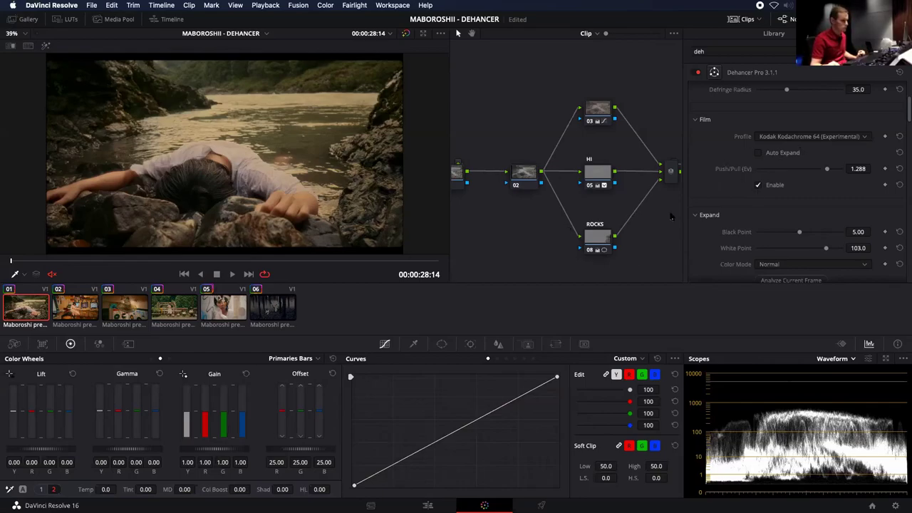
scroll(693, 228, "down", 1)
scroll(713, 225, "down", 3)
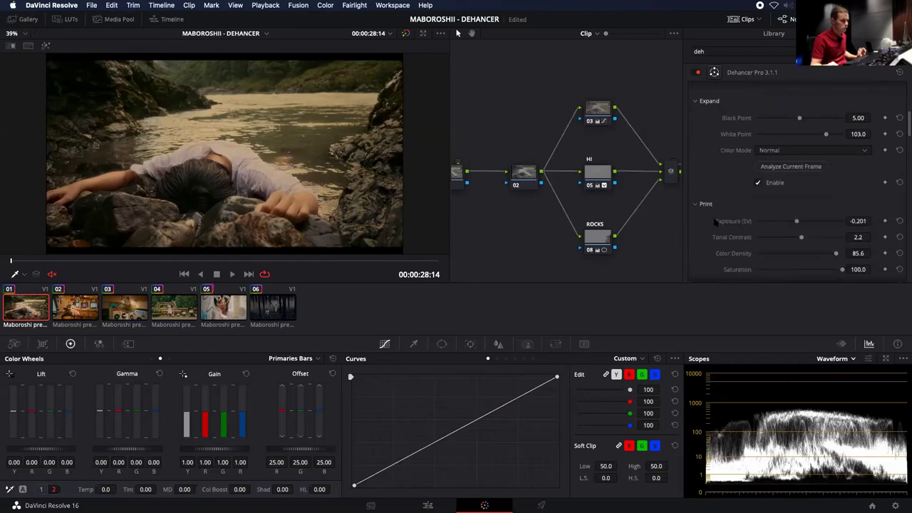
scroll(714, 223, "down", 1)
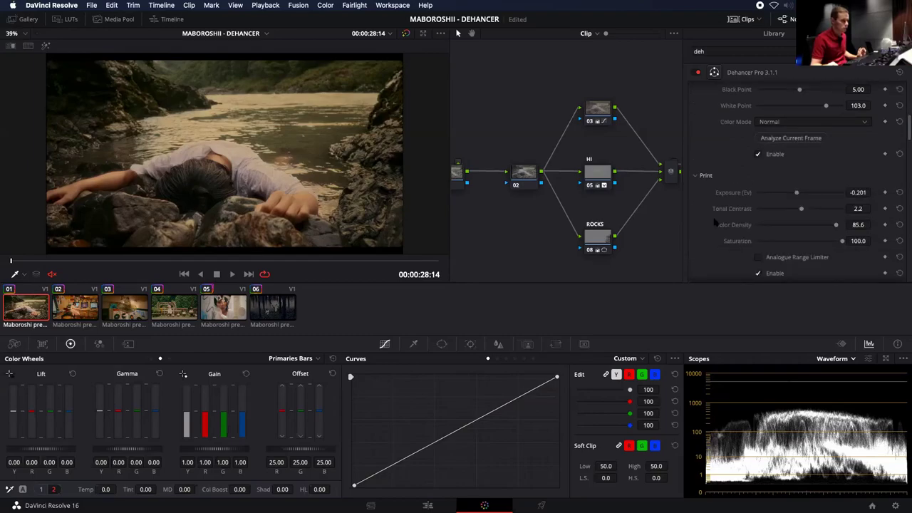
scroll(715, 223, "down", 2)
scroll(715, 223, "down", 1)
scroll(715, 222, "down", 3)
scroll(713, 222, "down", 1)
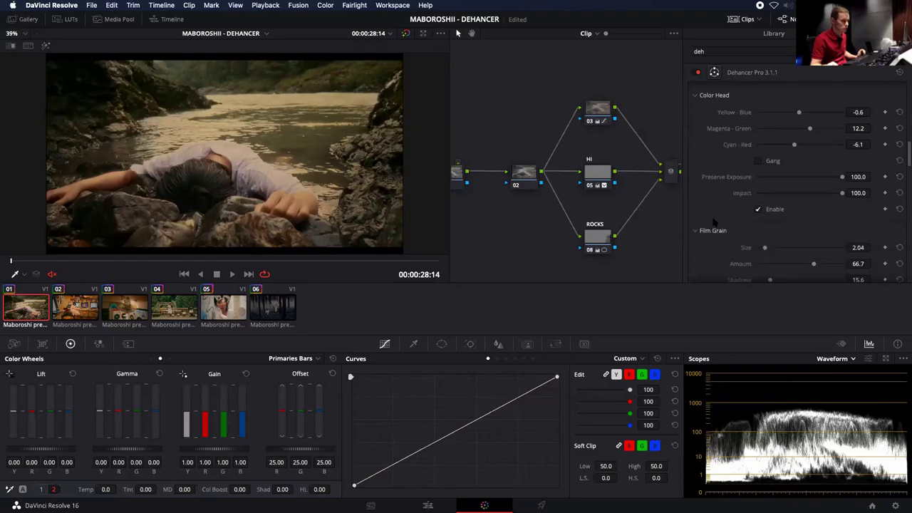
left_click(758, 209)
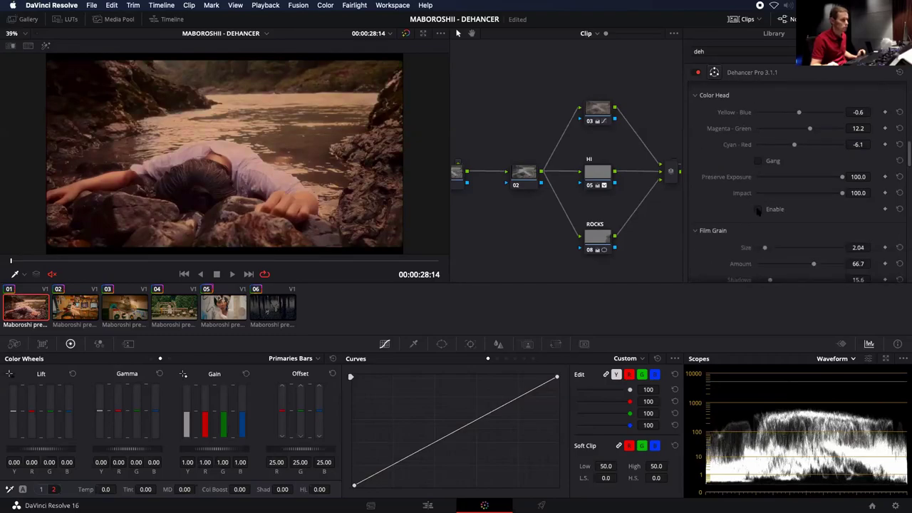
left_click(758, 210)
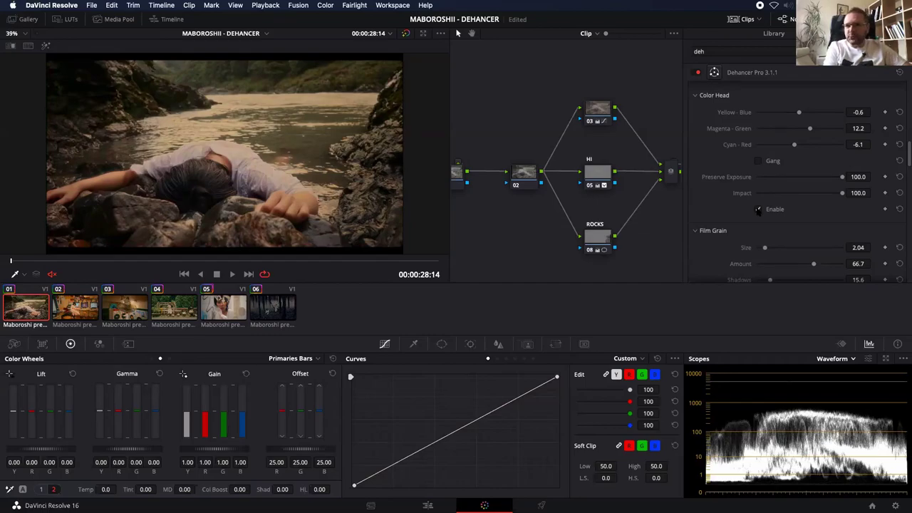
left_click(758, 209)
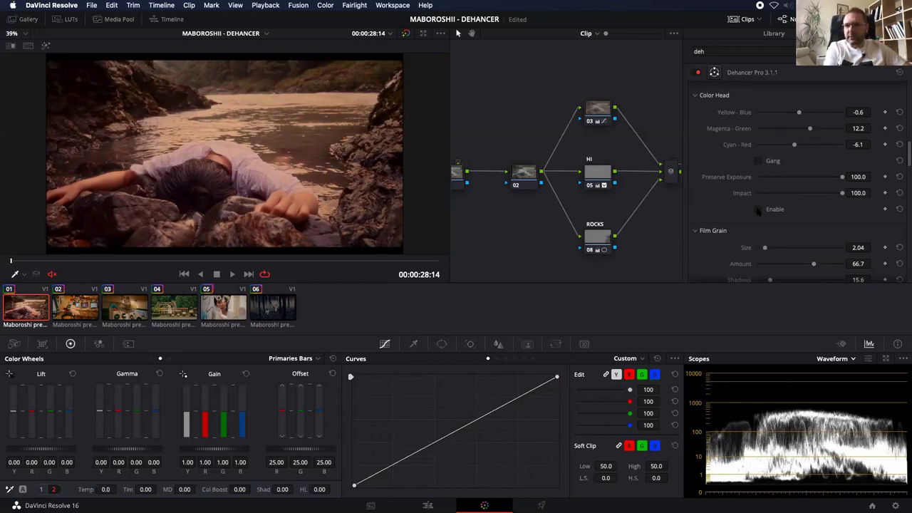
left_click(758, 209)
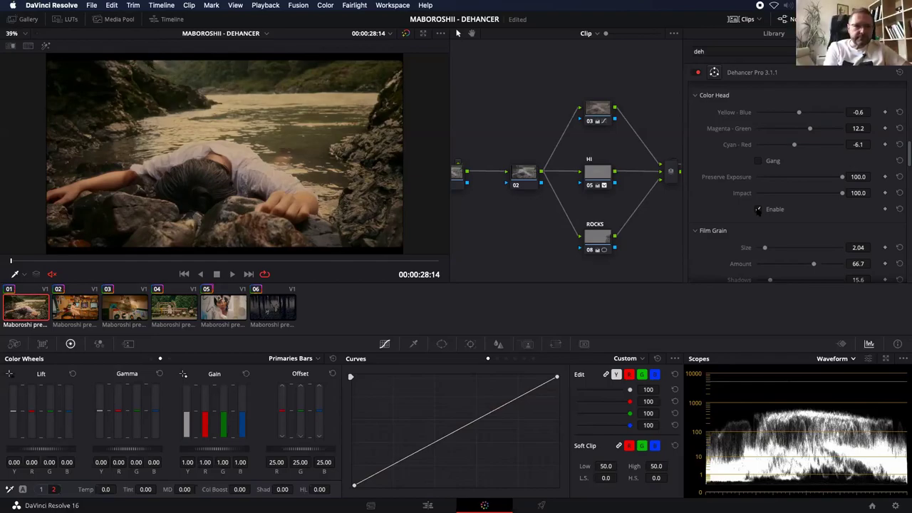
left_click(758, 209)
left_click(757, 209)
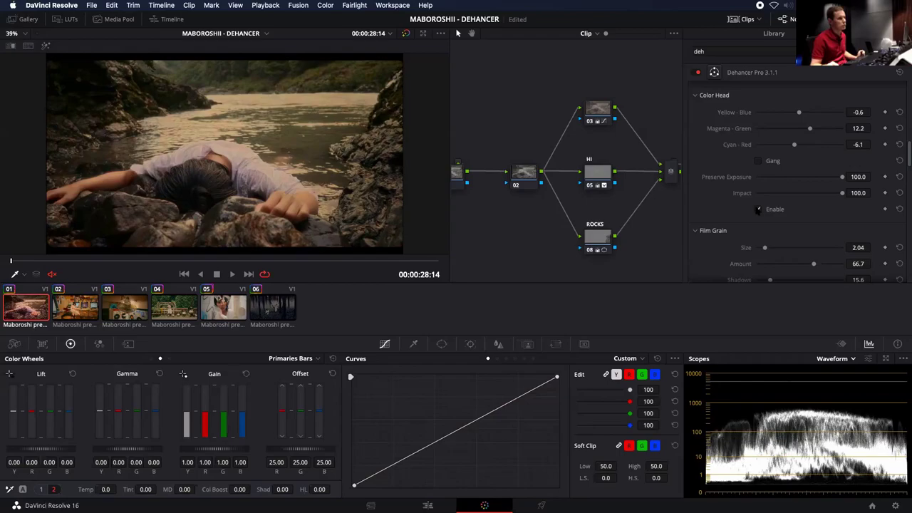
scroll(744, 196, "down", 4)
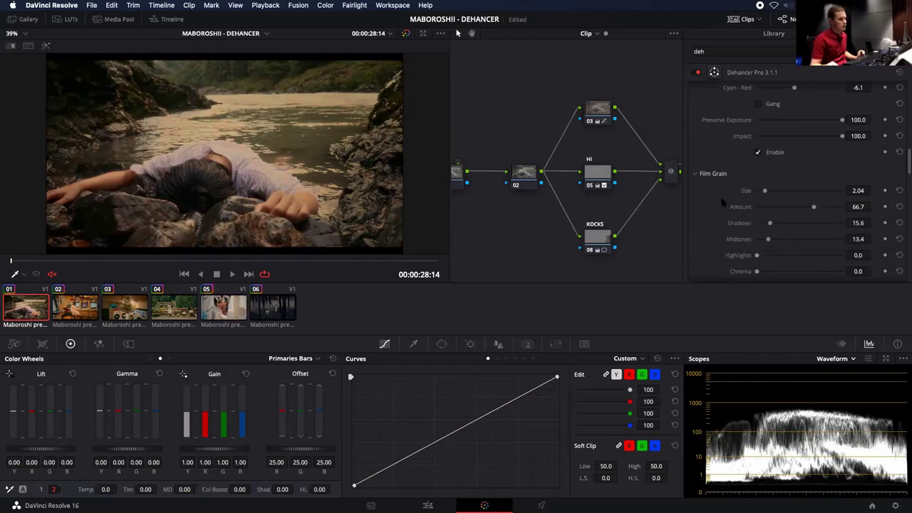
scroll(712, 203, "down", 1)
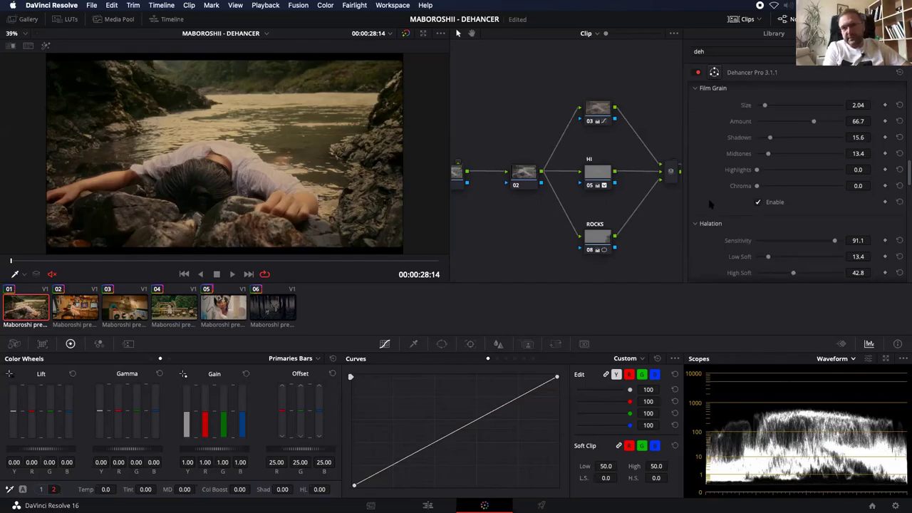
scroll(710, 204, "down", 2)
scroll(709, 204, "down", 1)
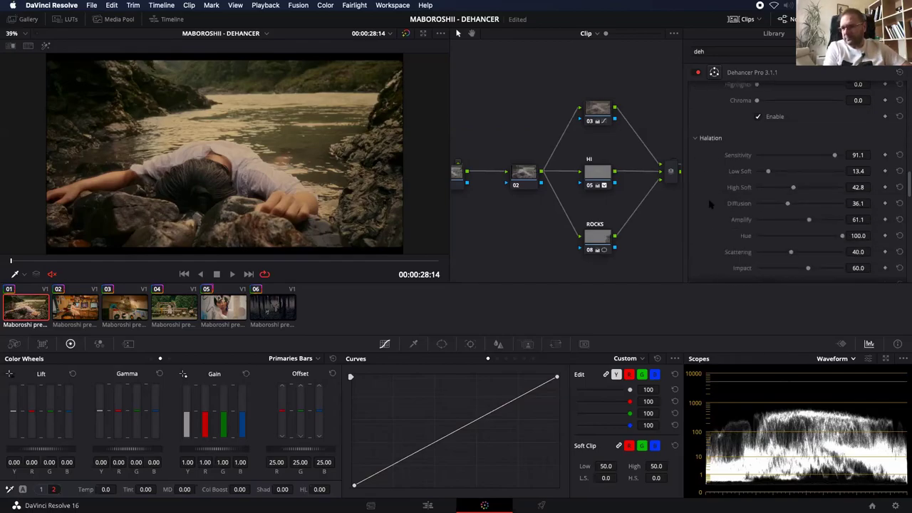
scroll(710, 205, "down", 1)
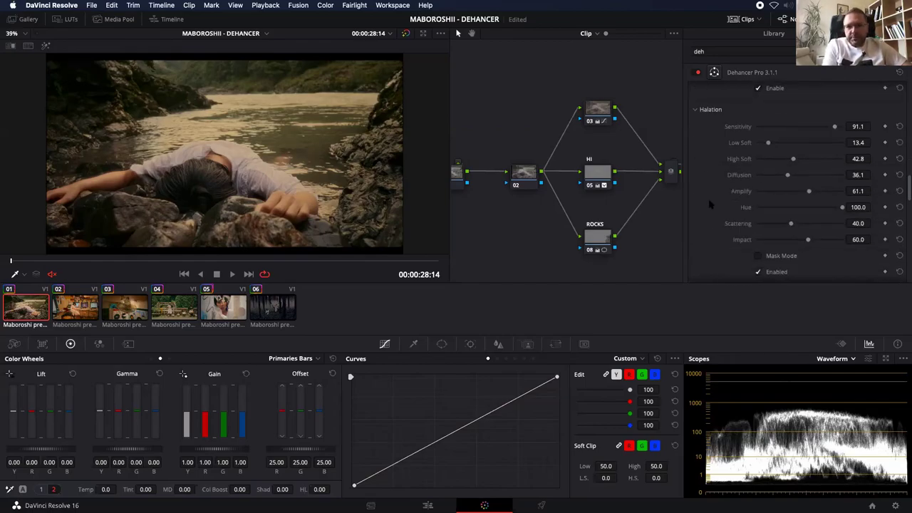
scroll(709, 204, "up", 5)
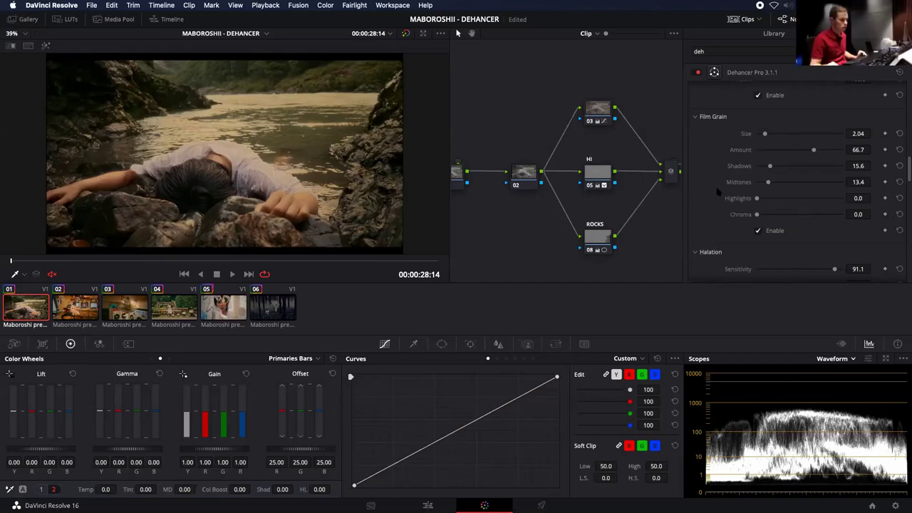
scroll(718, 191, "down", 5)
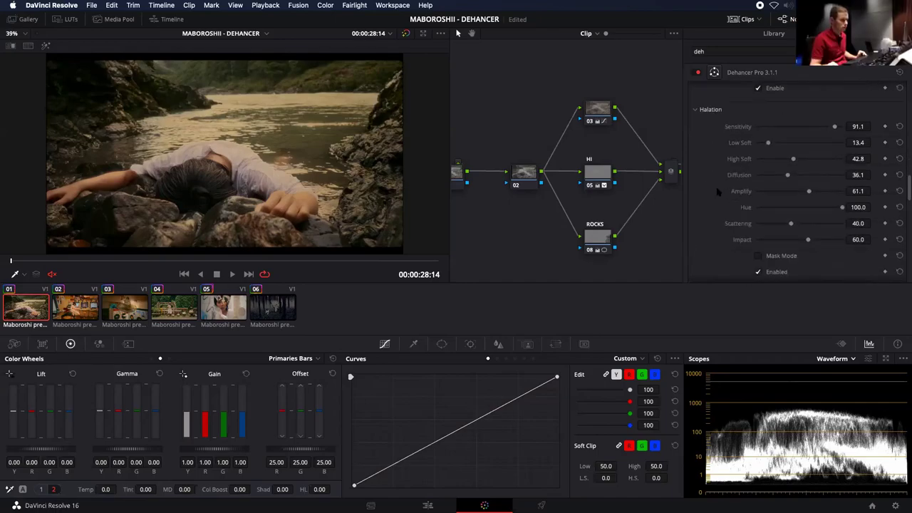
scroll(718, 191, "down", 1)
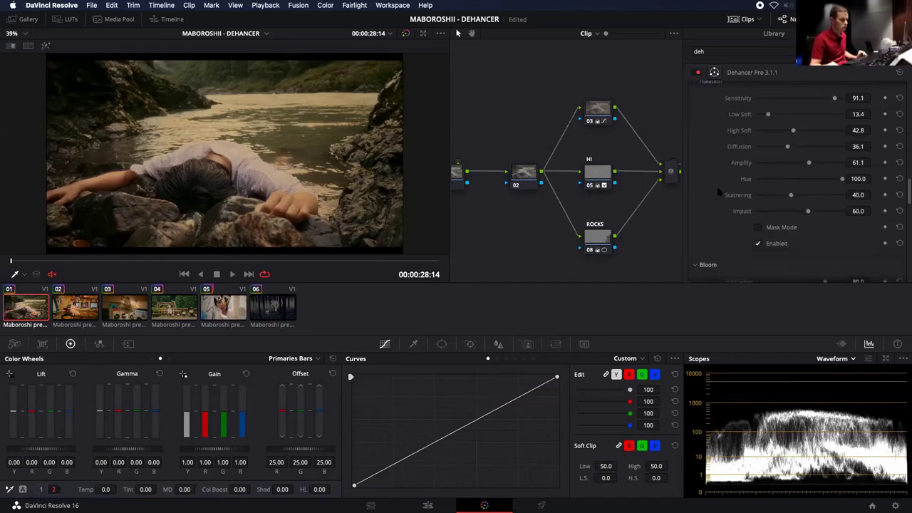
left_click(758, 227)
left_click(759, 227)
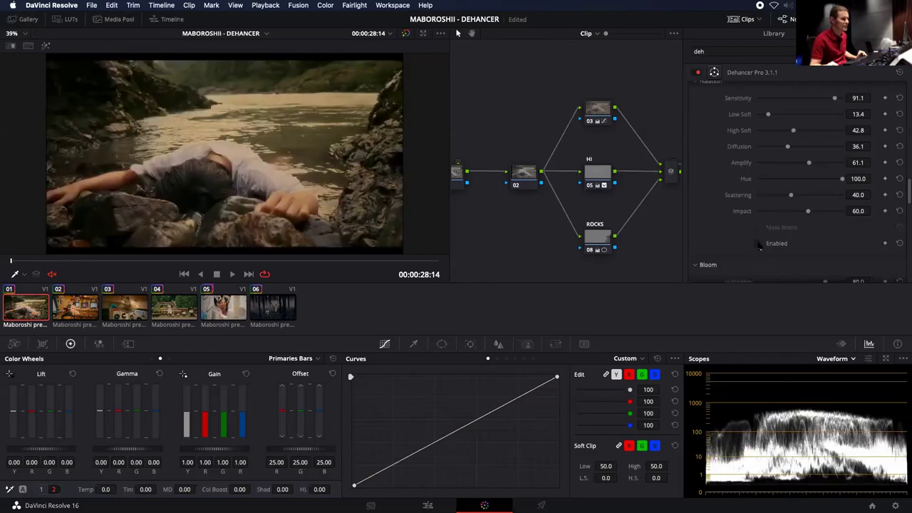
scroll(719, 229, "down", 4)
scroll(712, 226, "down", 2)
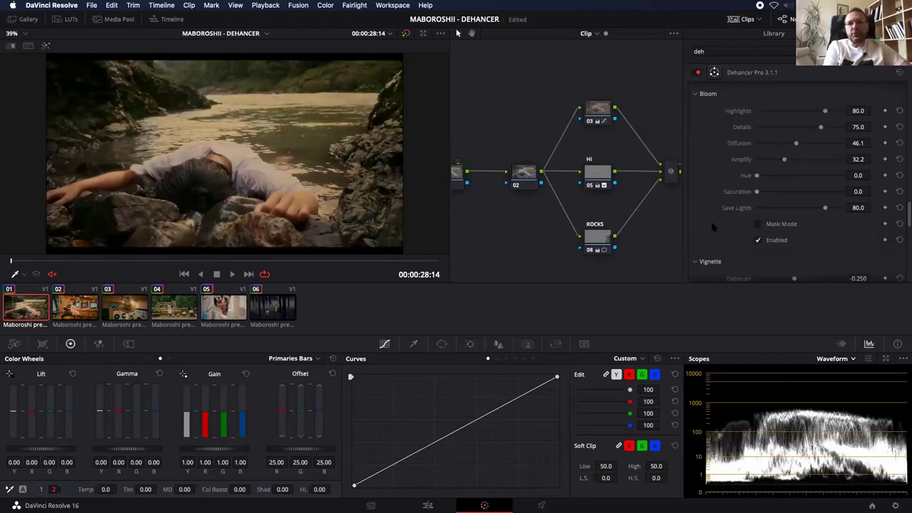
scroll(712, 226, "up", 4)
scroll(712, 226, "up", 1)
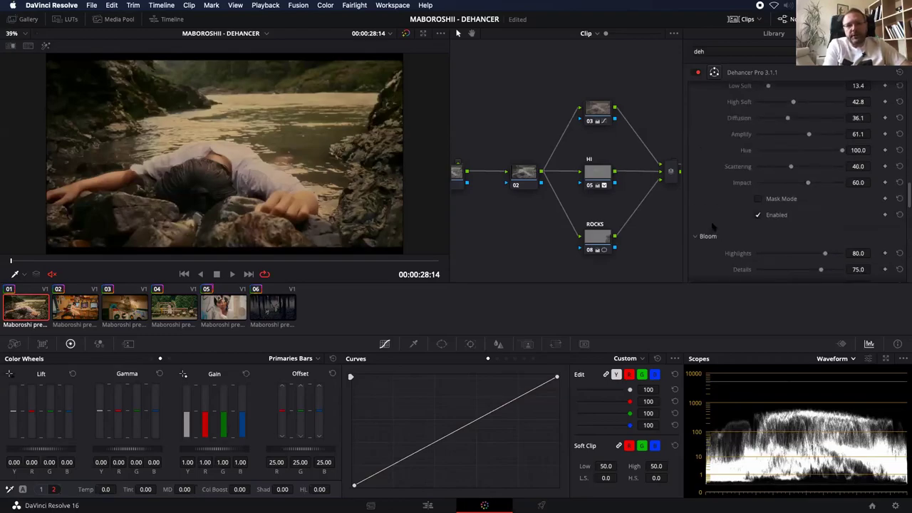
scroll(712, 227, "up", 1)
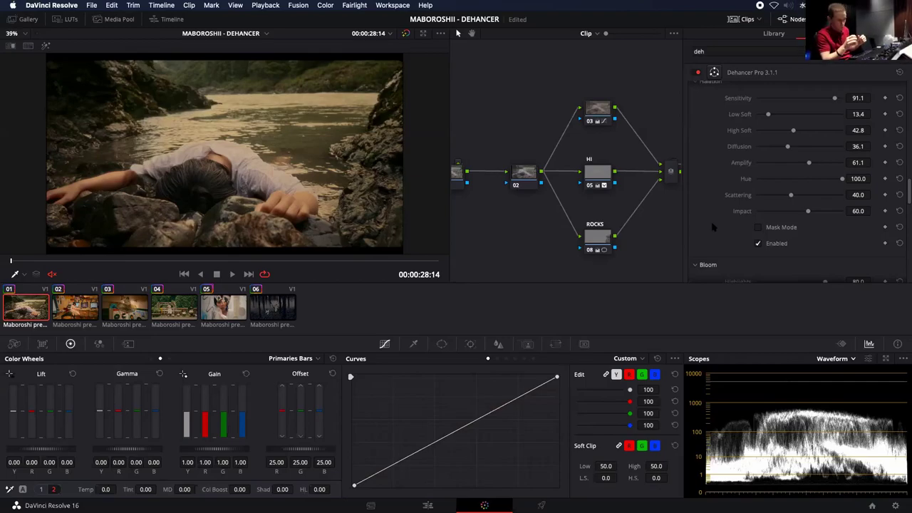
Save the project, then box-select nodes 03, 05 and 08 and clear the selection.
key("super+s")
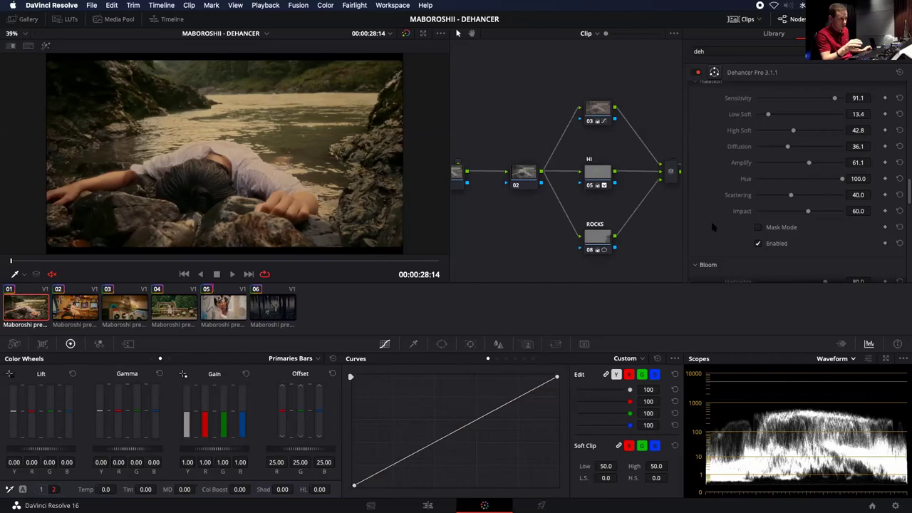
left_click_drag(550, 84, 617, 259)
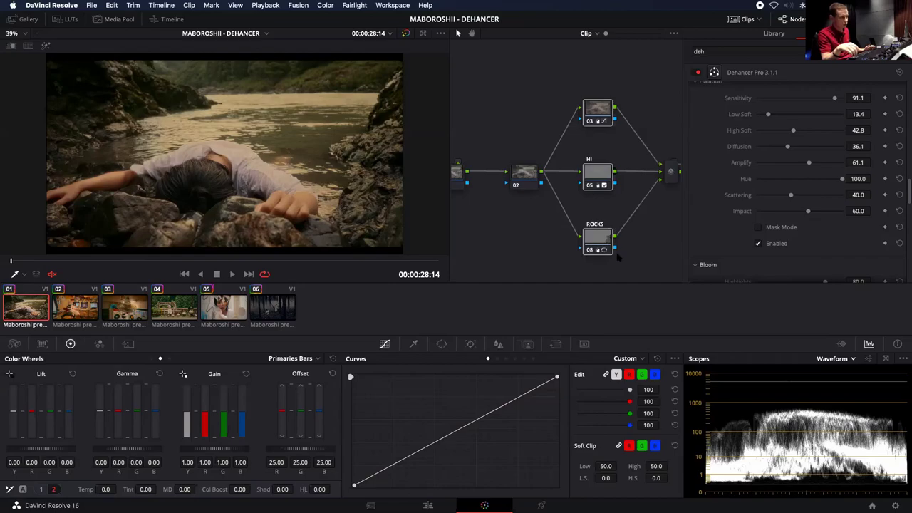
left_click(604, 66)
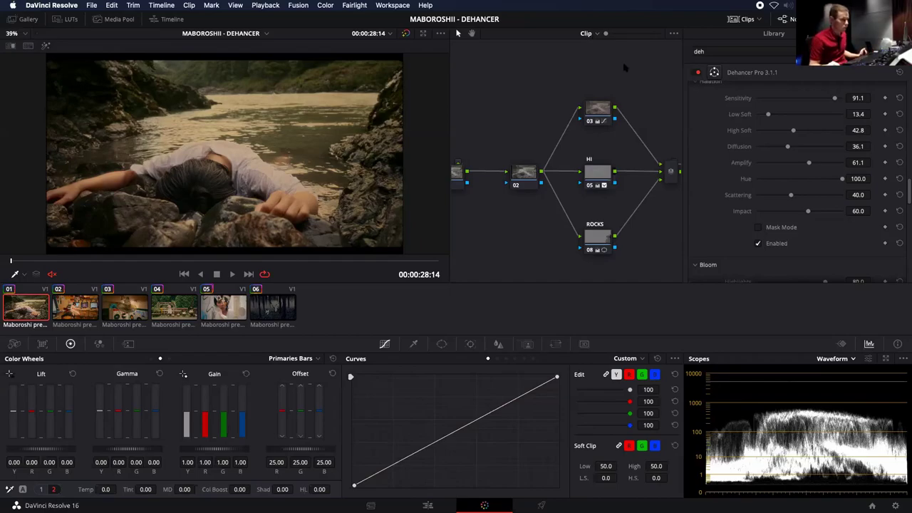
Pan the node editor to the R hue and DEH nodes and nudge DEH slightly upward.
scroll(544, 83, "right", 3)
scroll(545, 83, "right", 2)
scroll(600, 106, "right", 3)
scroll(605, 128, "right", 3)
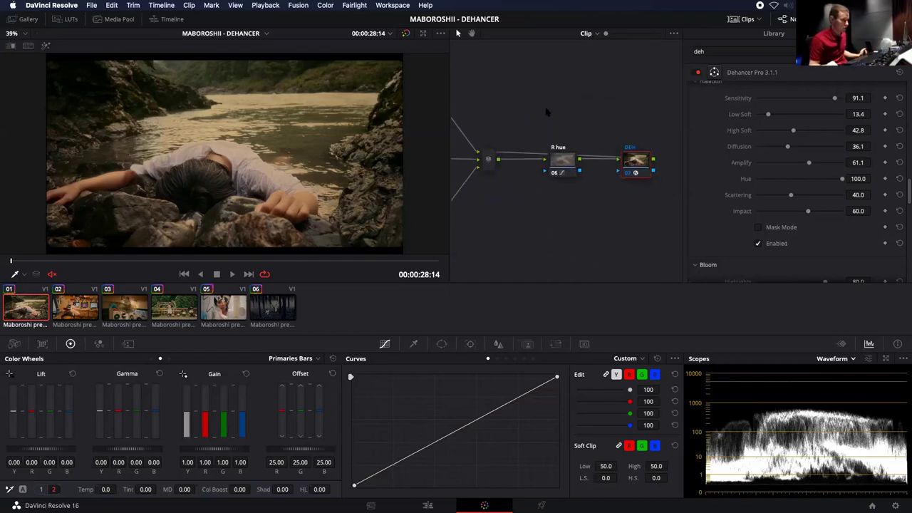
left_click_drag(634, 165, 630, 157)
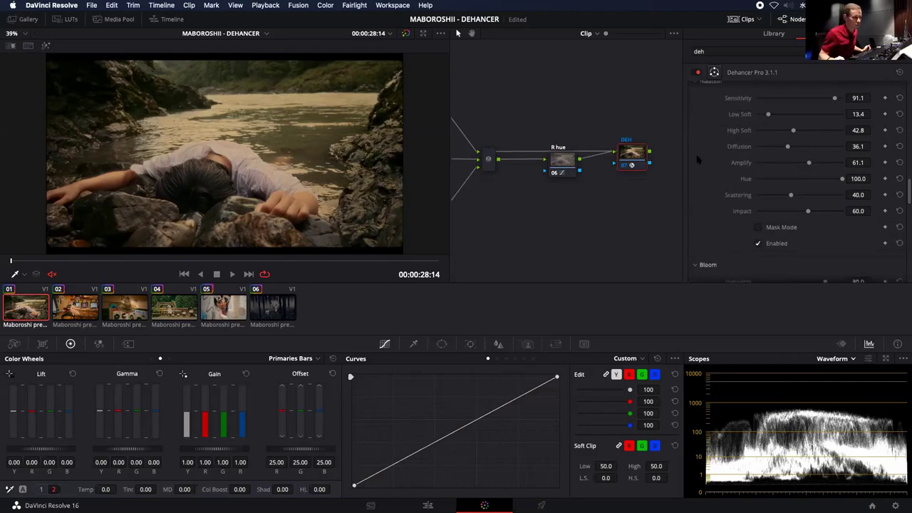
scroll(706, 128, "up", 1)
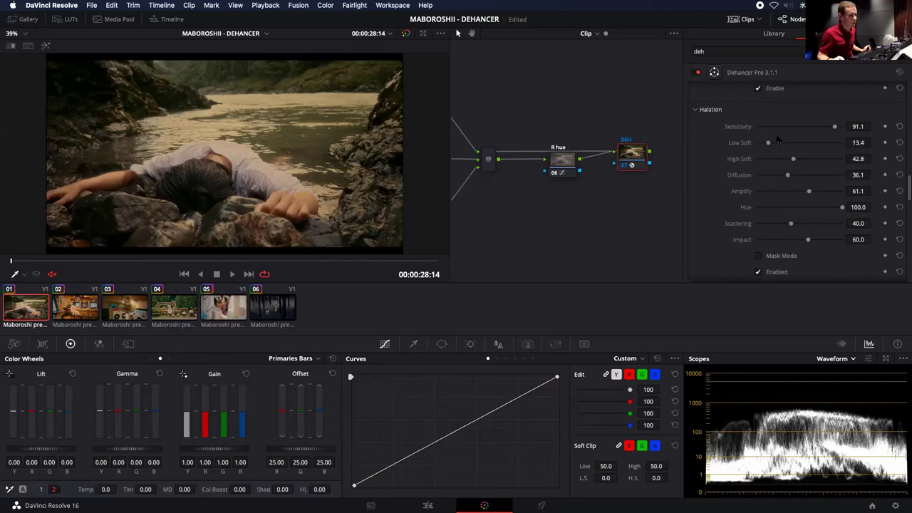
scroll(719, 122, "up", 5)
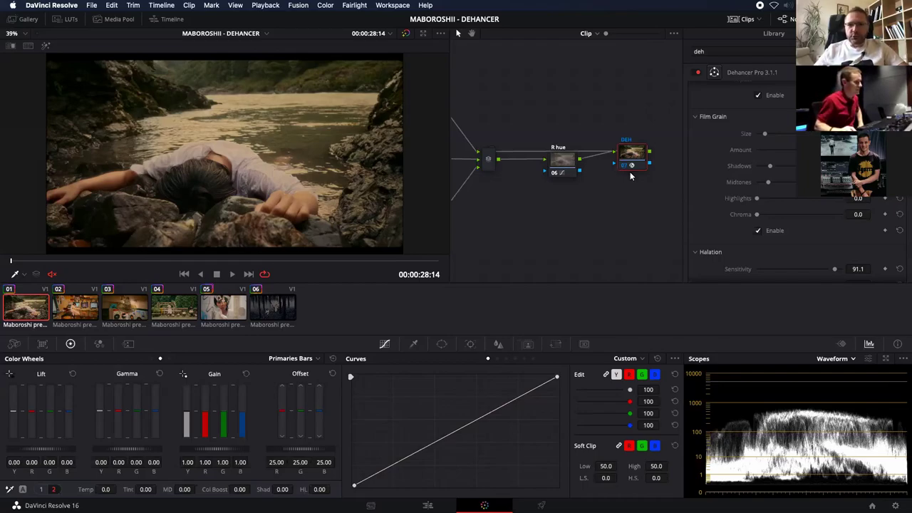
scroll(691, 211, "up", 5)
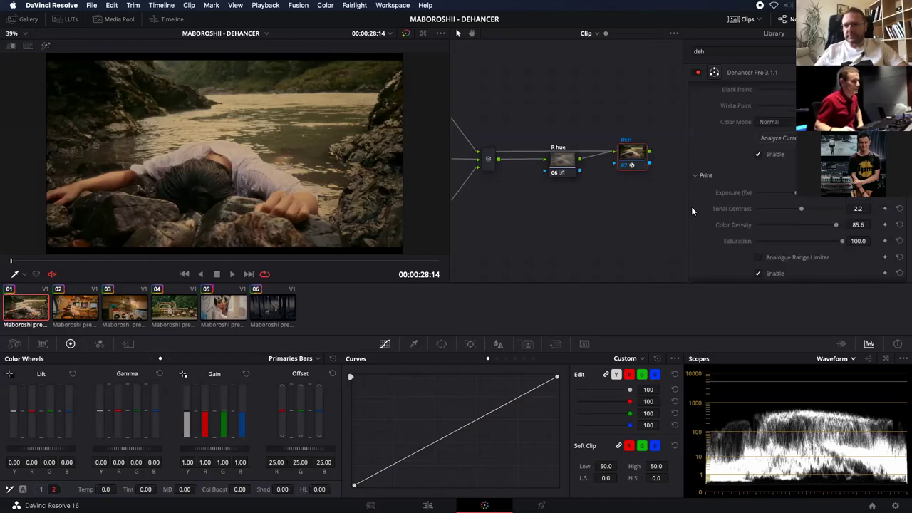
scroll(691, 210, "down", 2)
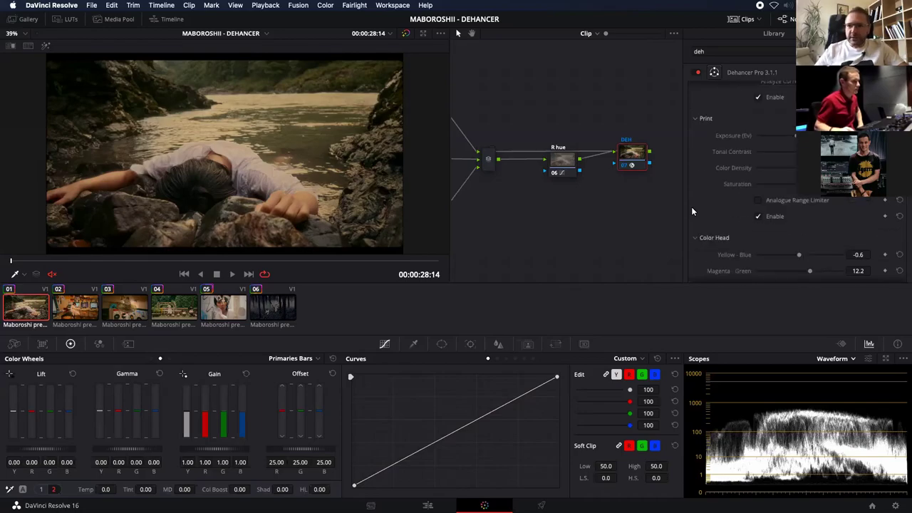
scroll(690, 211, "down", 5)
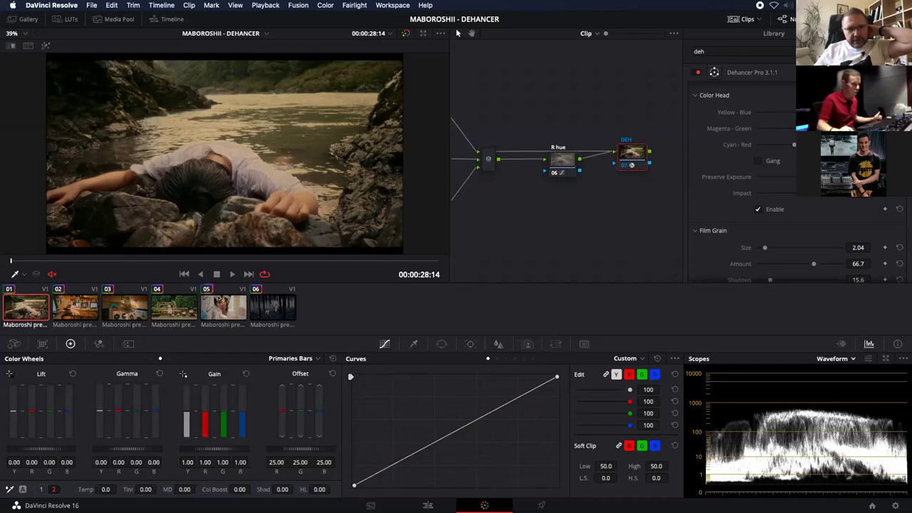
scroll(693, 217, "down", 10)
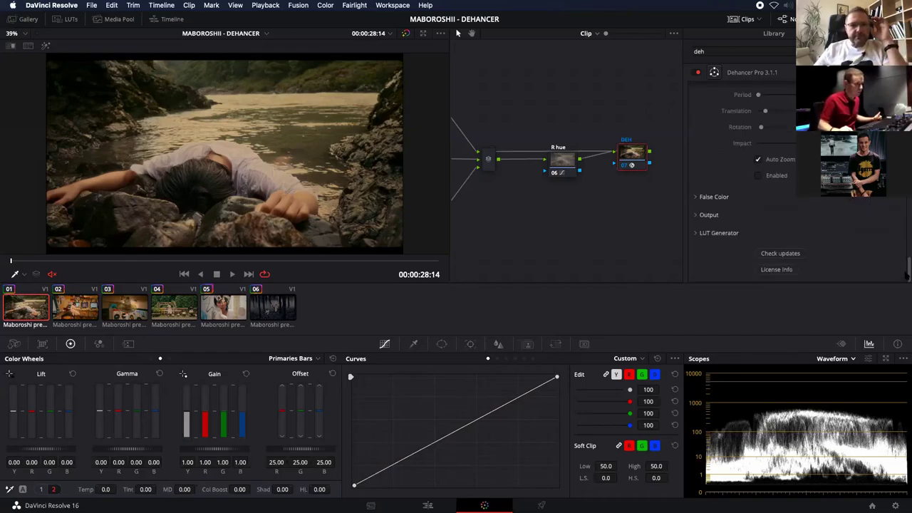
left_click(694, 215)
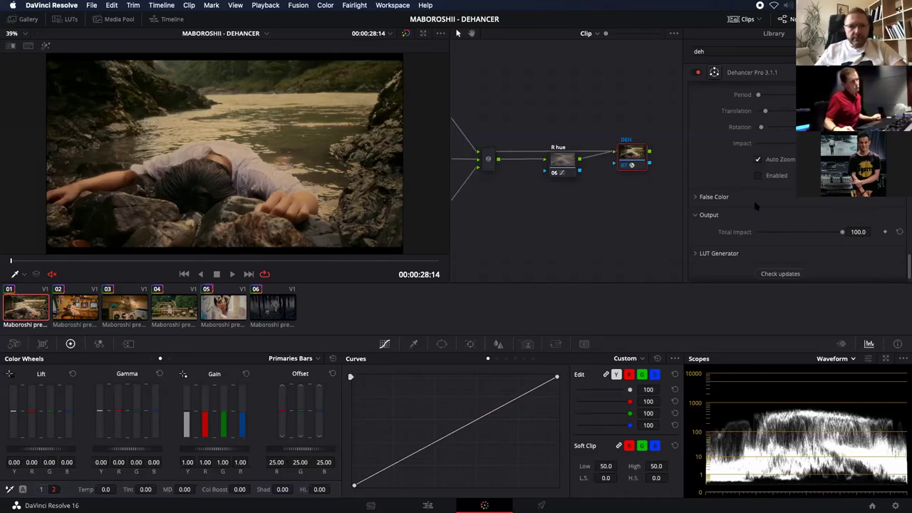
scroll(700, 257, "up", 3)
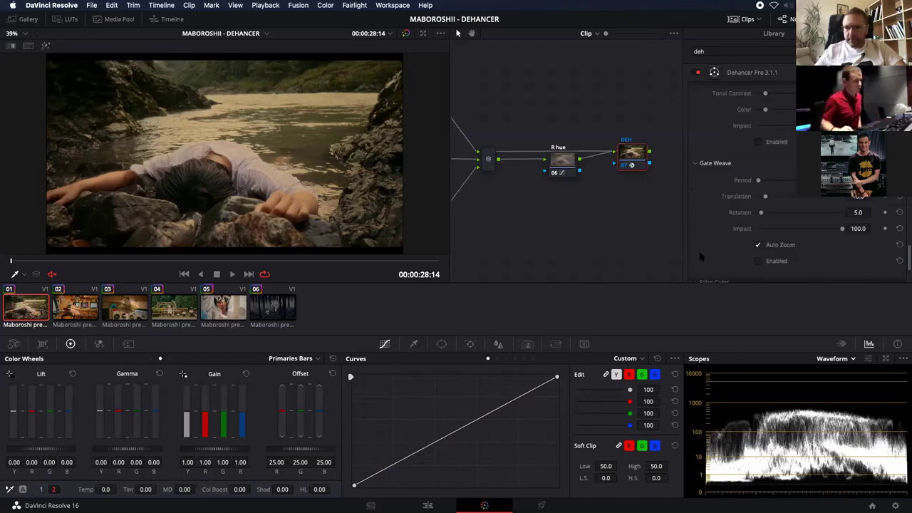
scroll(700, 253, "up", 2)
scroll(701, 242, "down", 5)
scroll(705, 249, "up", 5)
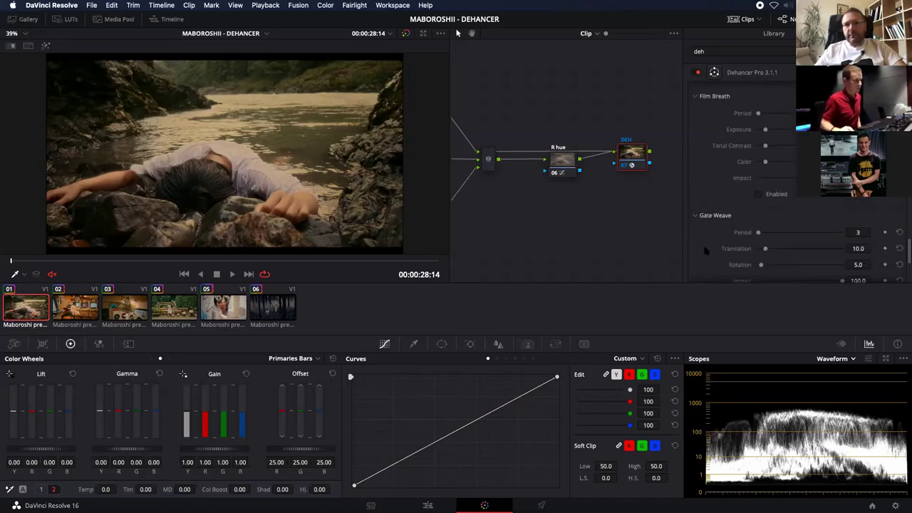
scroll(704, 250, "up", 3)
scroll(705, 250, "up", 1)
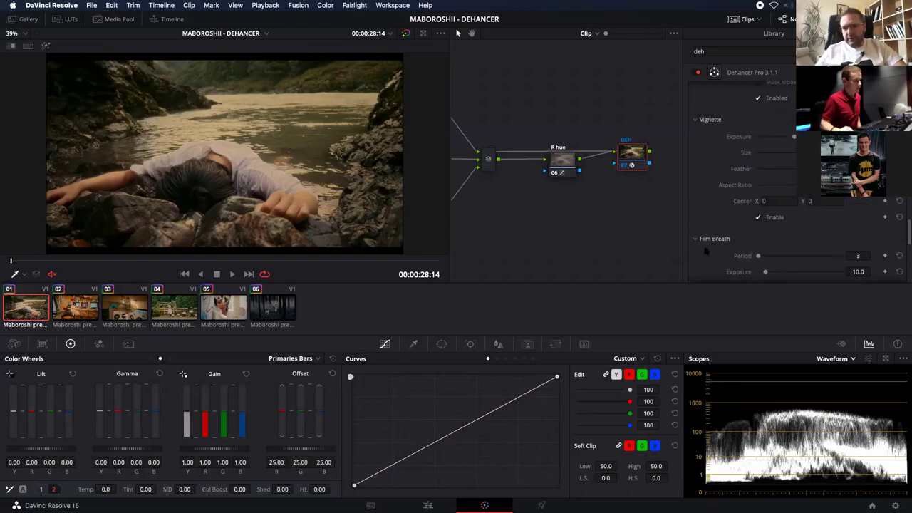
scroll(705, 250, "up", 2)
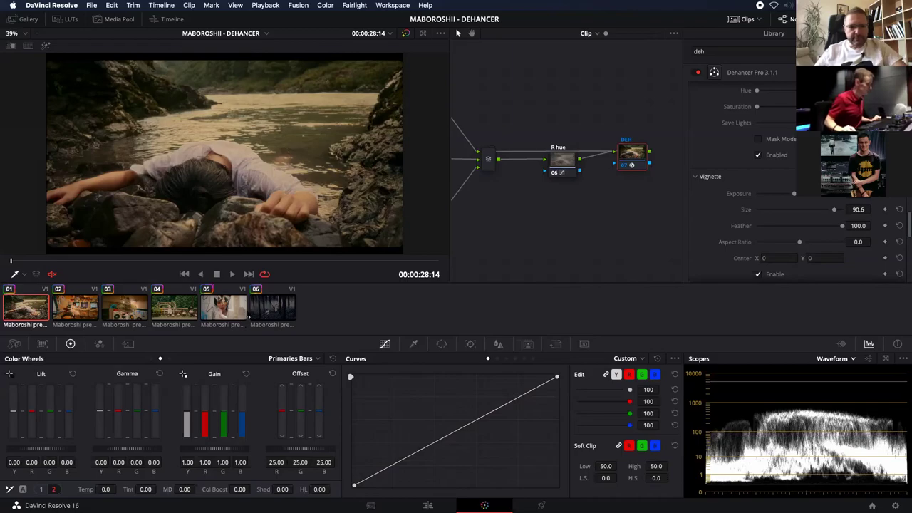
Load the forest clip 06 from the clip strip.
left_click(276, 307)
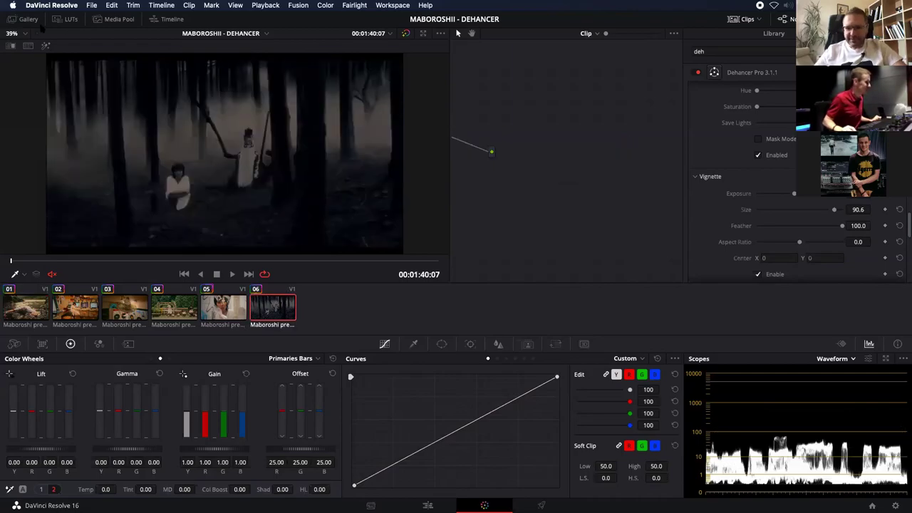
scroll(536, 197, "left", 3)
scroll(536, 198, "left", 3)
scroll(519, 195, "left", 3)
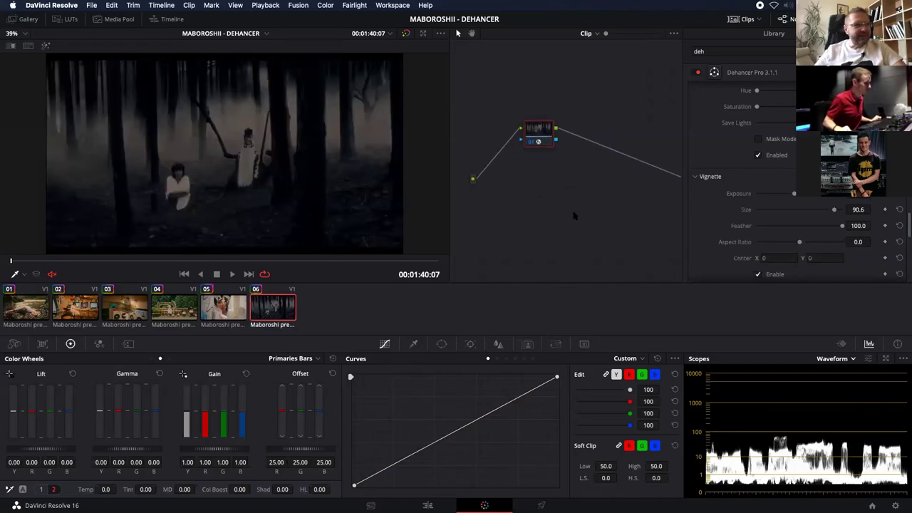
scroll(572, 214, "left", 3)
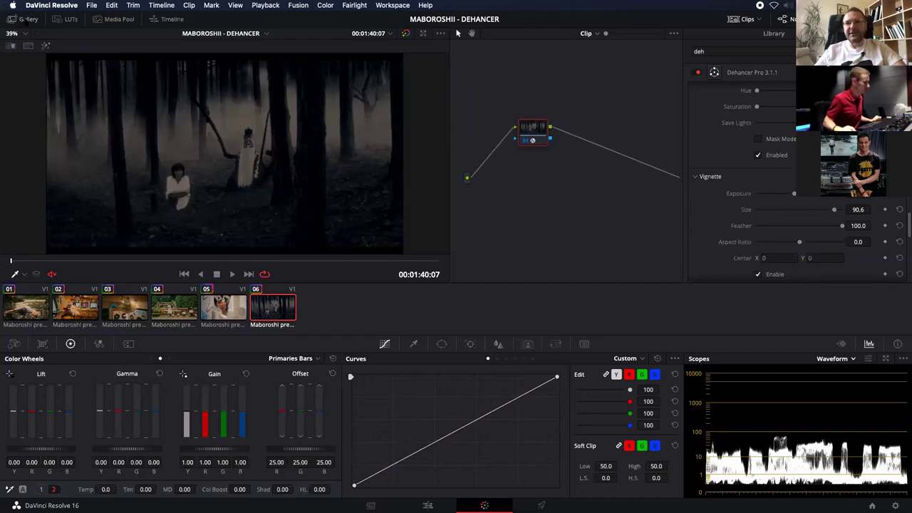
Open the Gallery's TESTS album and pick stills 1.6.2 and 1.6.3.
left_click(24, 19)
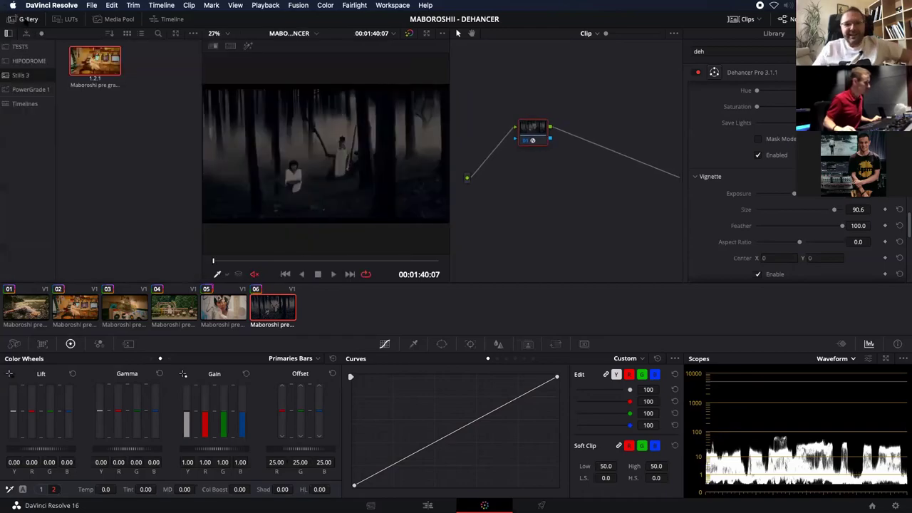
left_click(31, 48)
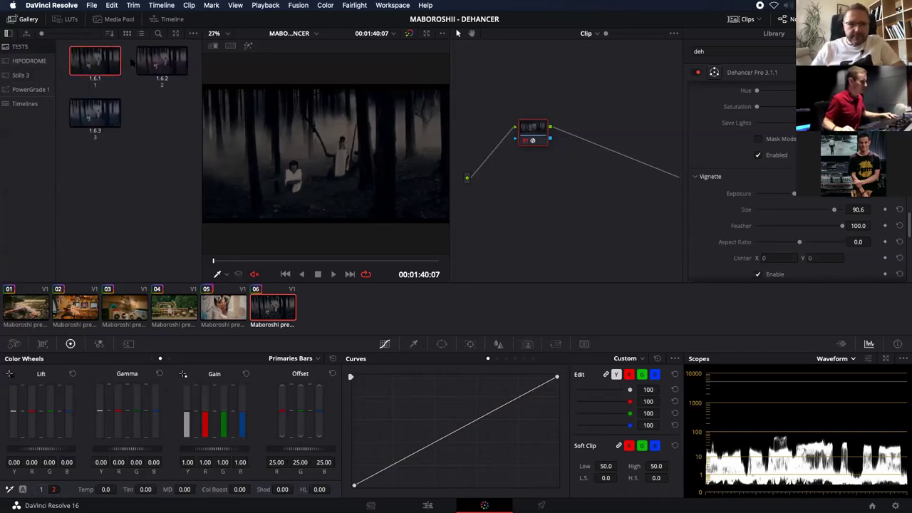
left_click(155, 65)
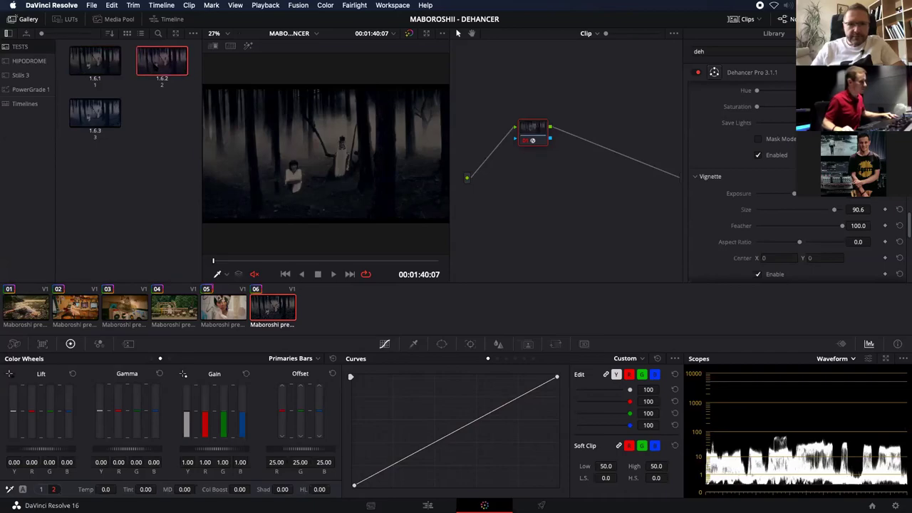
left_click(95, 113)
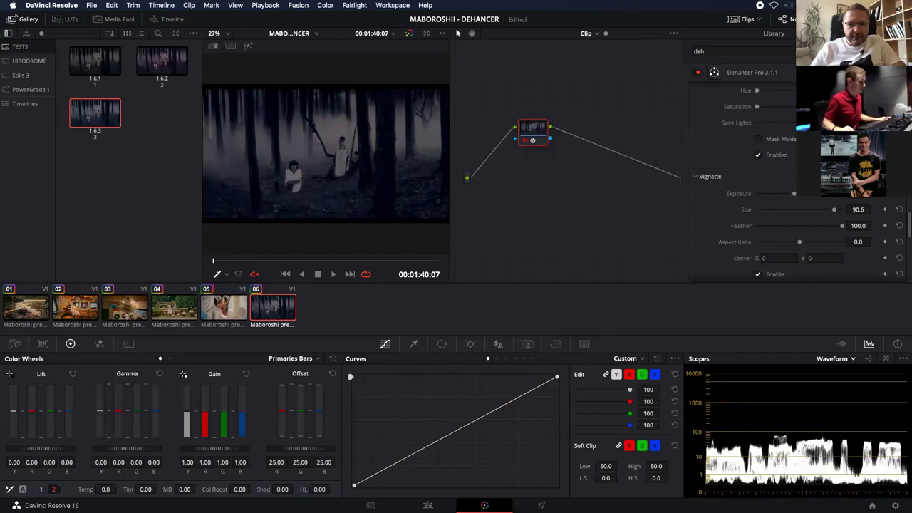
scroll(712, 166, "up", 10)
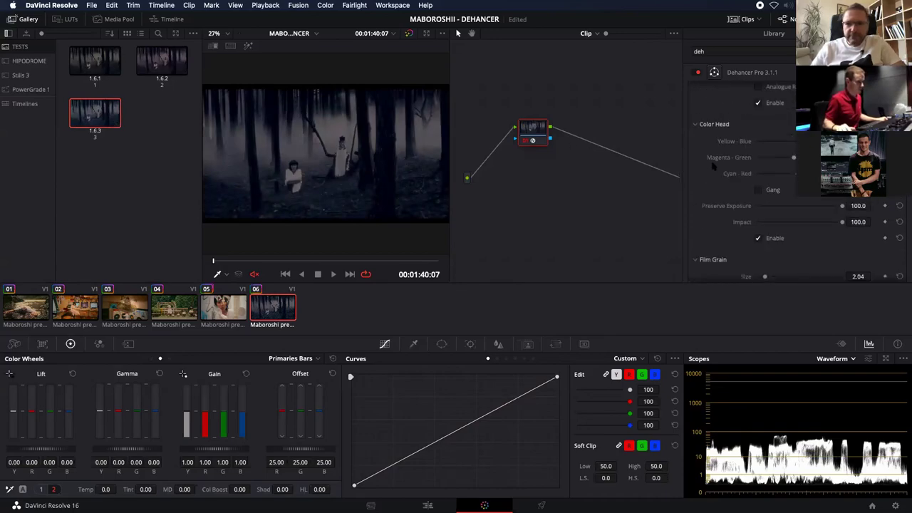
scroll(712, 165, "down", 2)
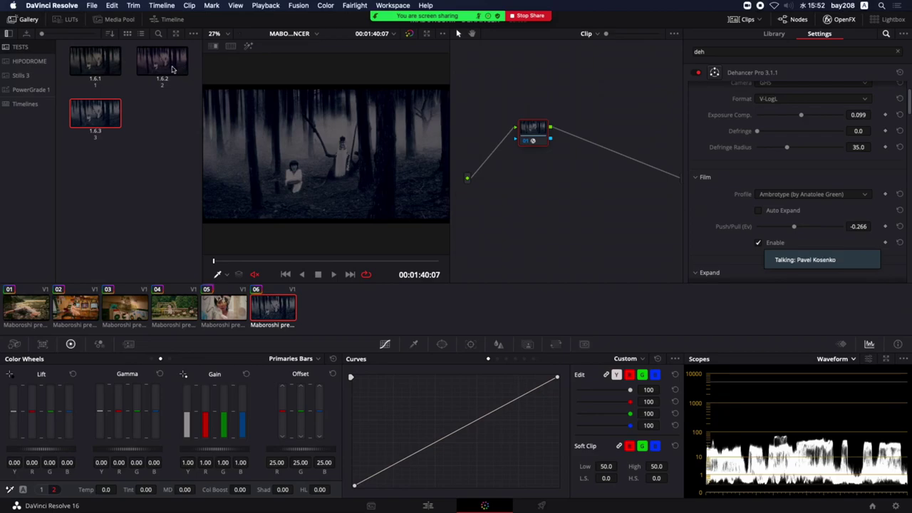
Apply stills 1.6.2, 1.6.1, 1.6.3 and 1.6.2 in turn, ending on still 1.6.1's grade.
double_click(150, 70)
double_click(101, 66)
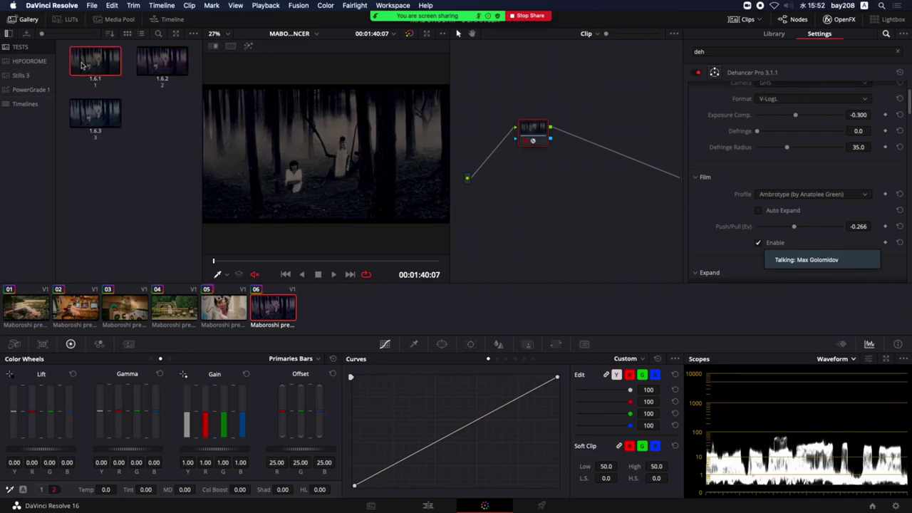
scroll(725, 221, "down", 5)
scroll(725, 221, "down", 3)
scroll(725, 221, "down", 3)
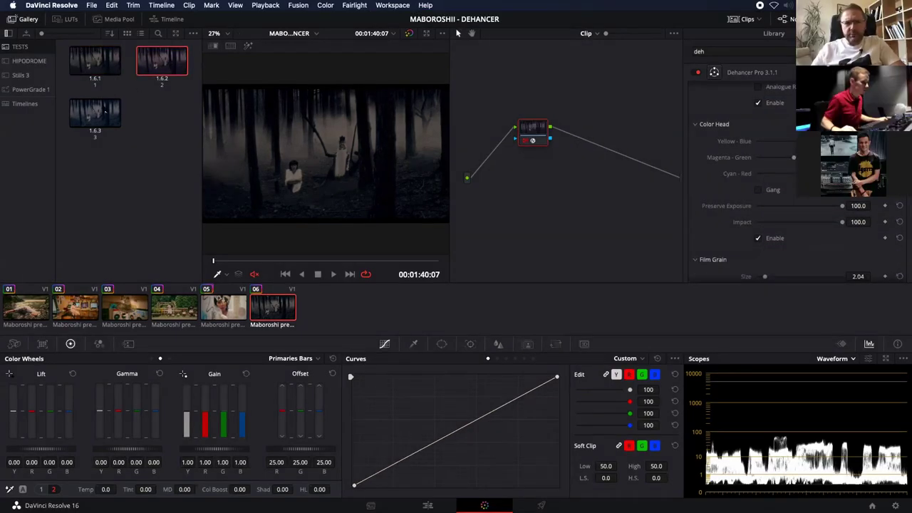
double_click(95, 113)
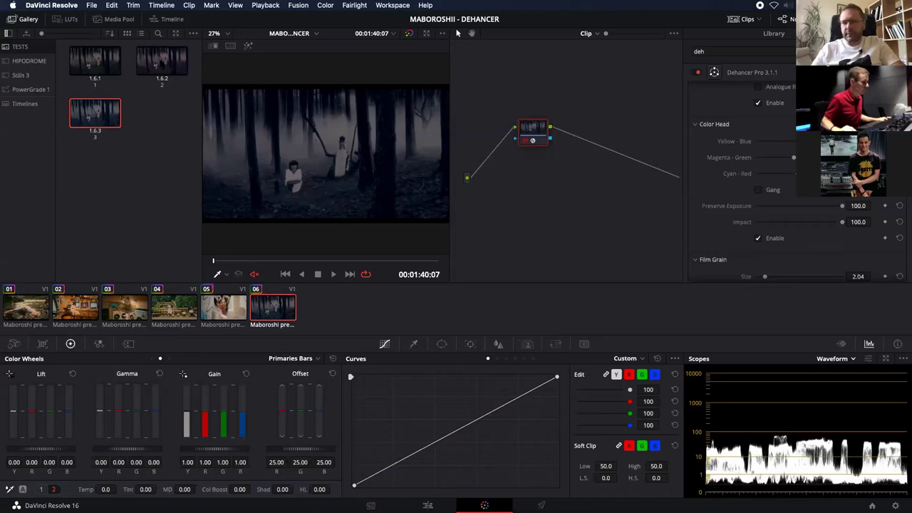
double_click(156, 63)
double_click(90, 71)
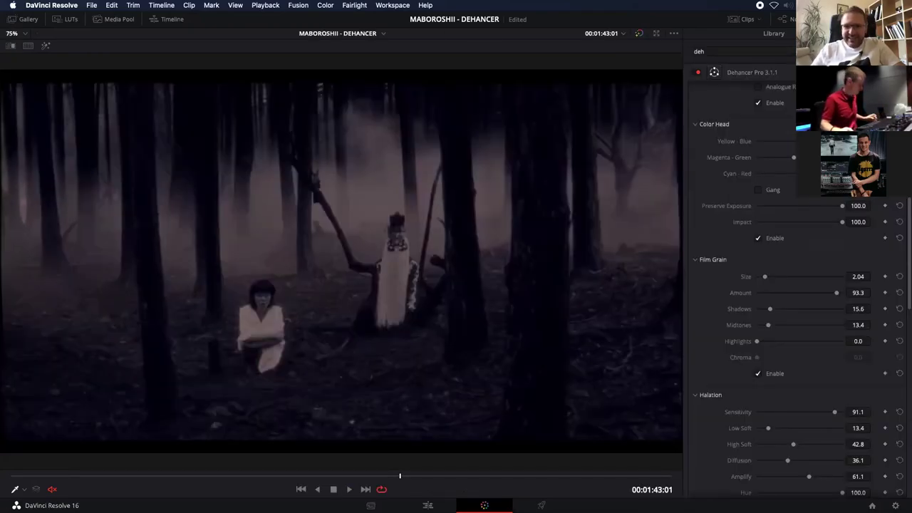
Restore the full Color page and Gallery, then load clip 04 and play a moment of it.
key("alt+f")
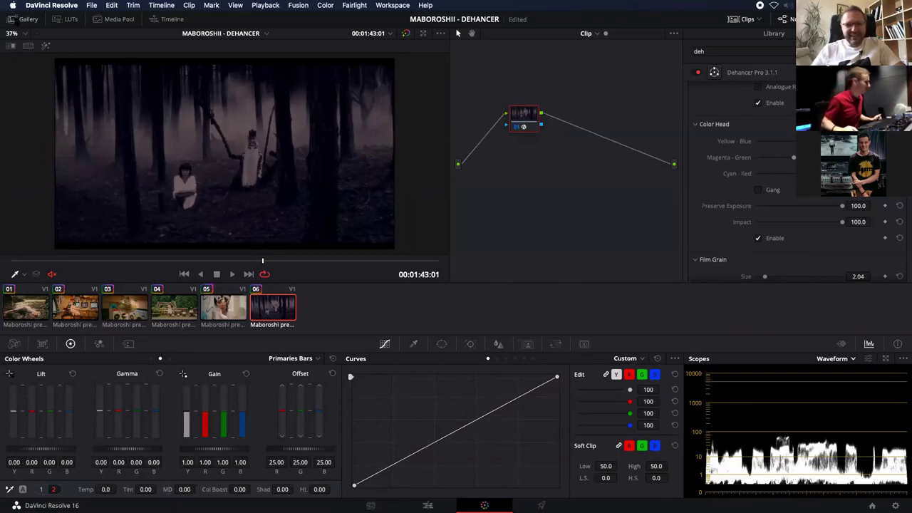
left_click(24, 18)
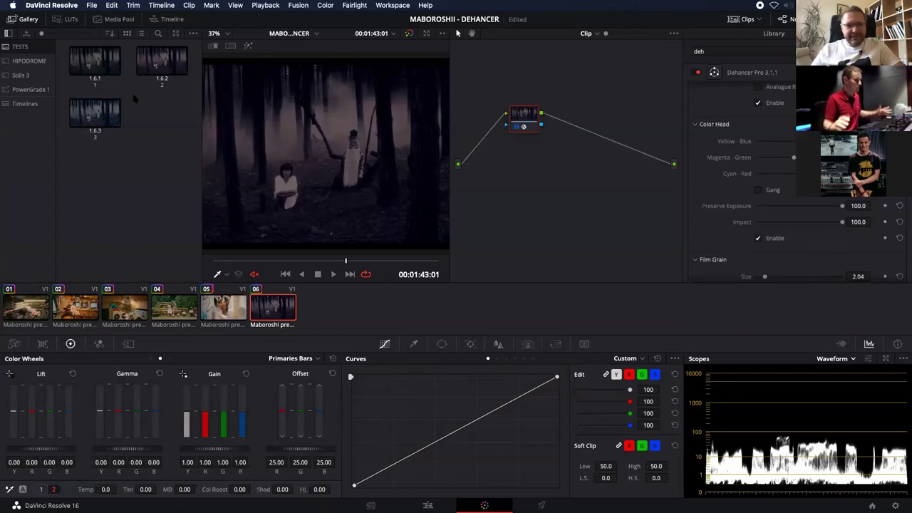
left_click(173, 306)
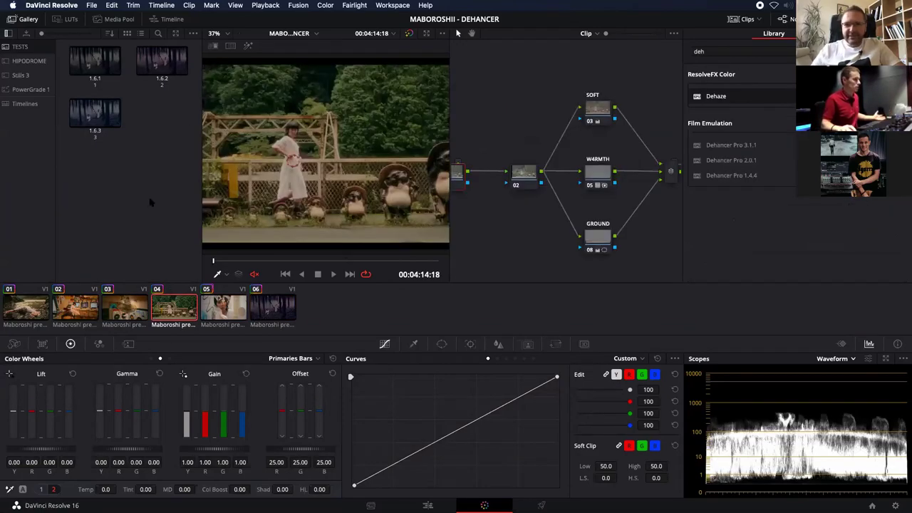
scroll(364, 213, "down", 2)
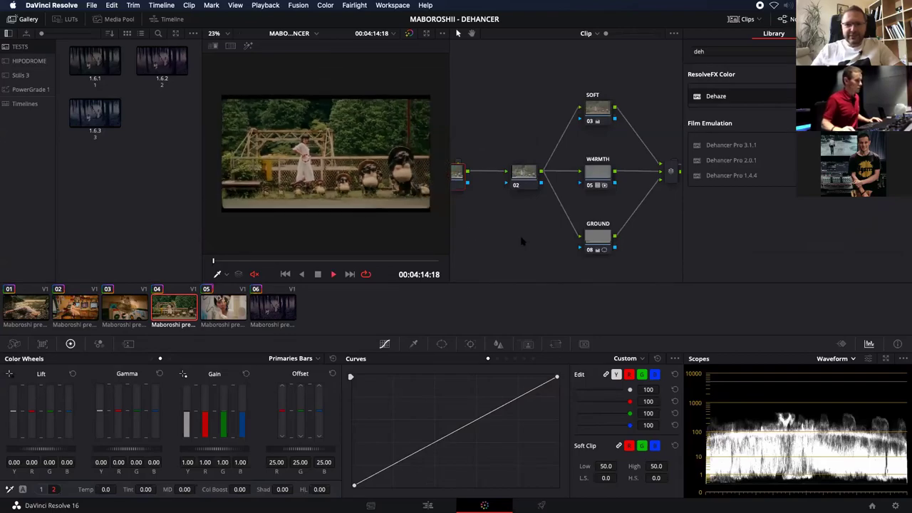
key("space")
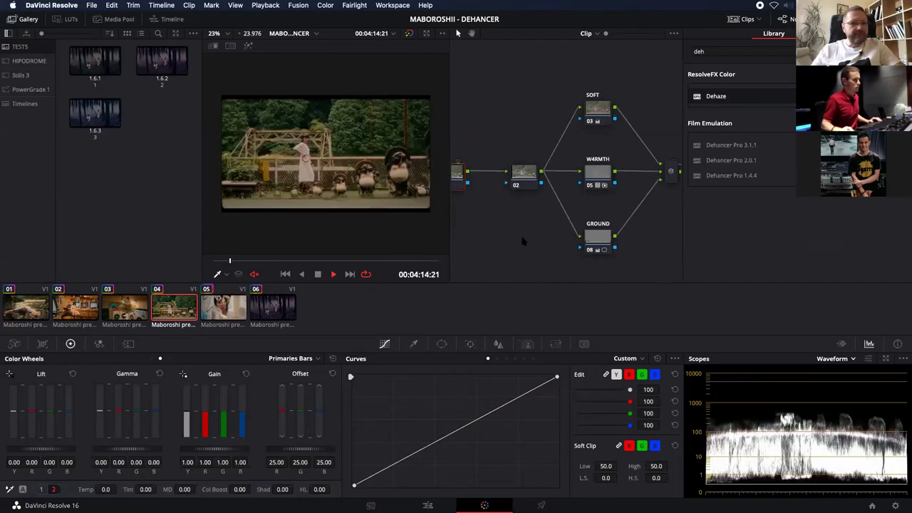
key("space")
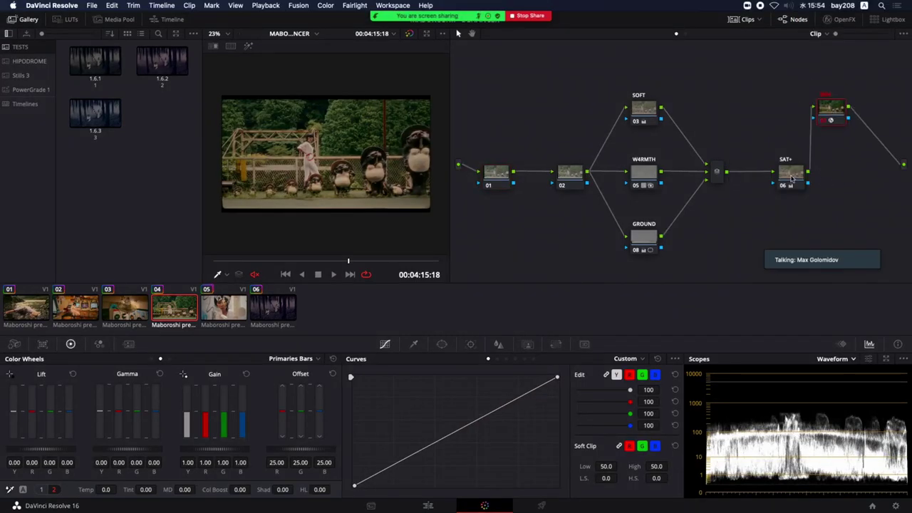
Move the SAT+ node up and slightly right in clip 04's node tree.
left_click_drag(790, 178, 766, 144)
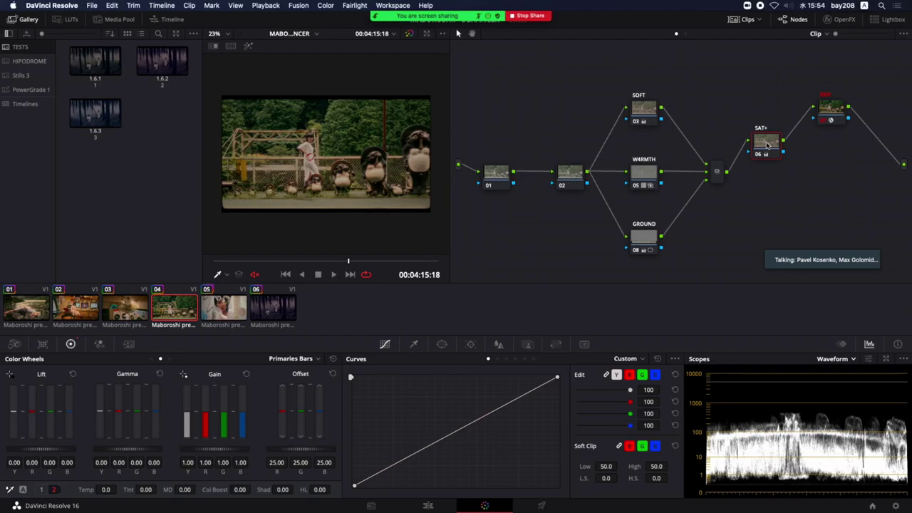
left_click_drag(766, 145, 771, 131)
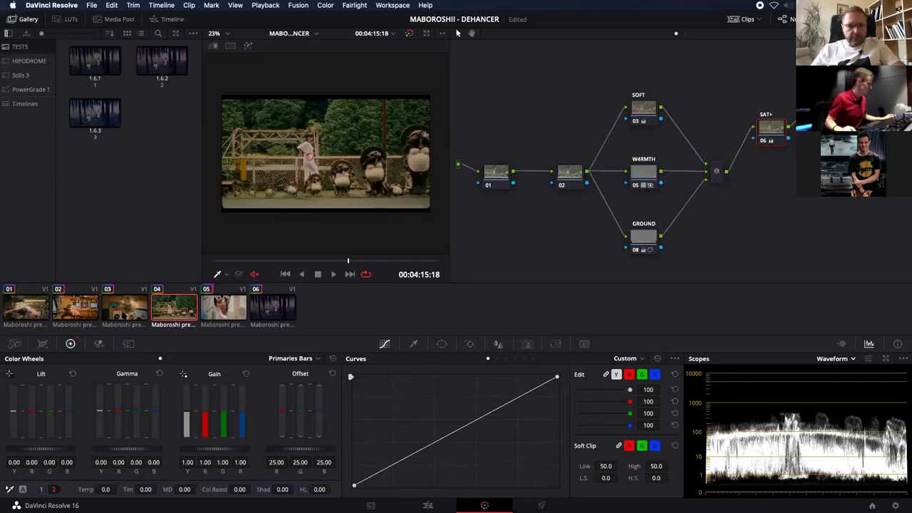
left_click(25, 310)
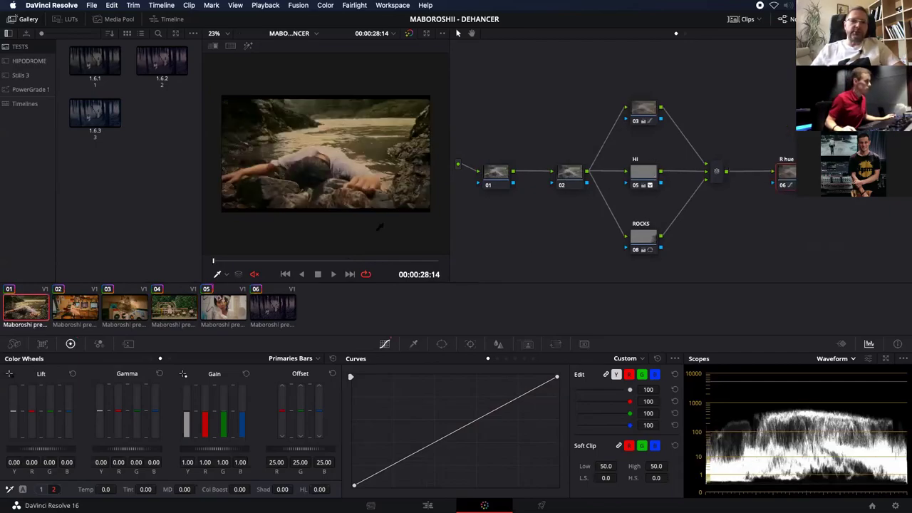
left_click(409, 34)
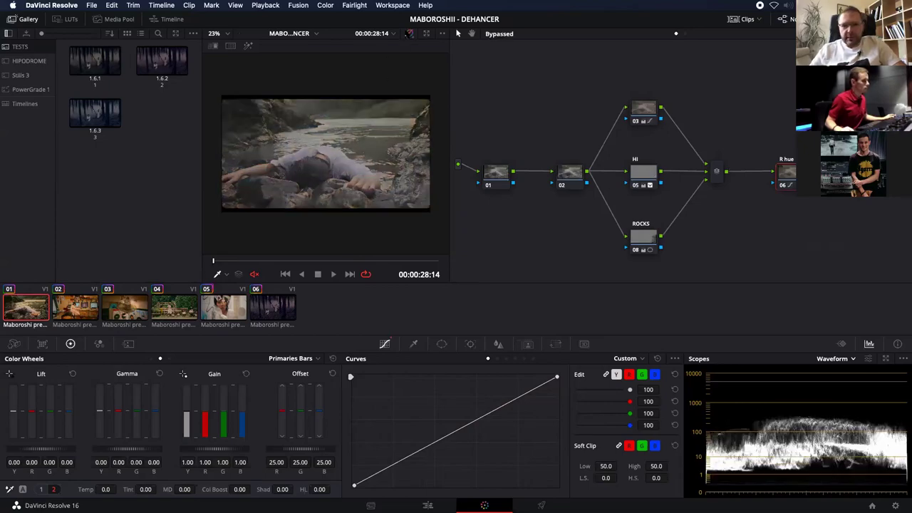
left_click(409, 33)
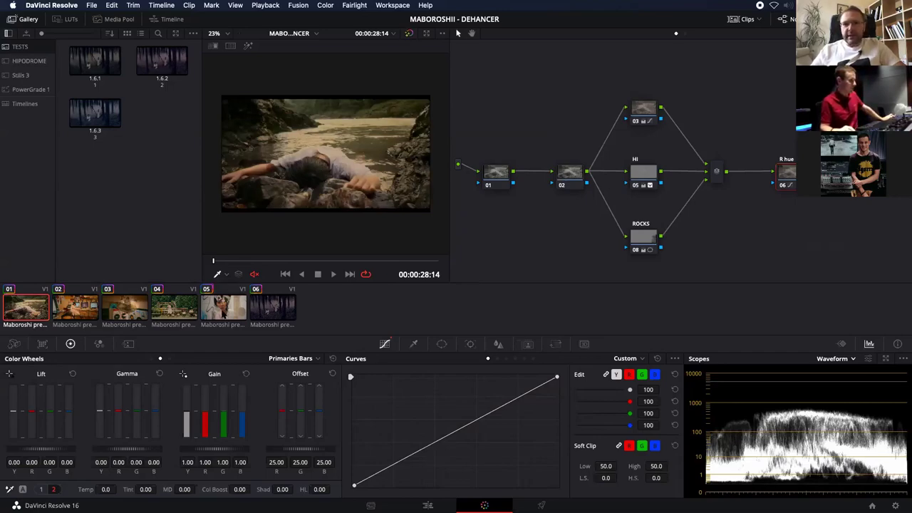
left_click(171, 314)
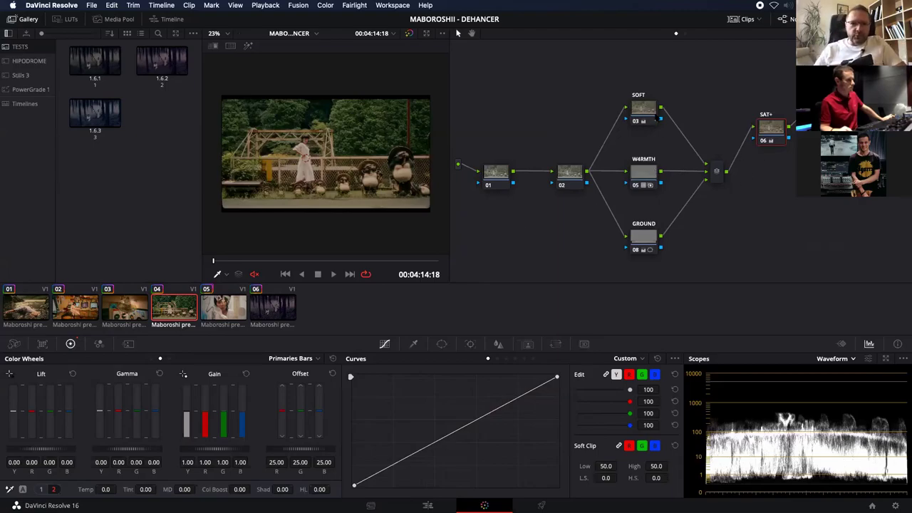
Select the GROUND node, leave highlight view, and compare the grade with GROUND off and on.
left_click(644, 241)
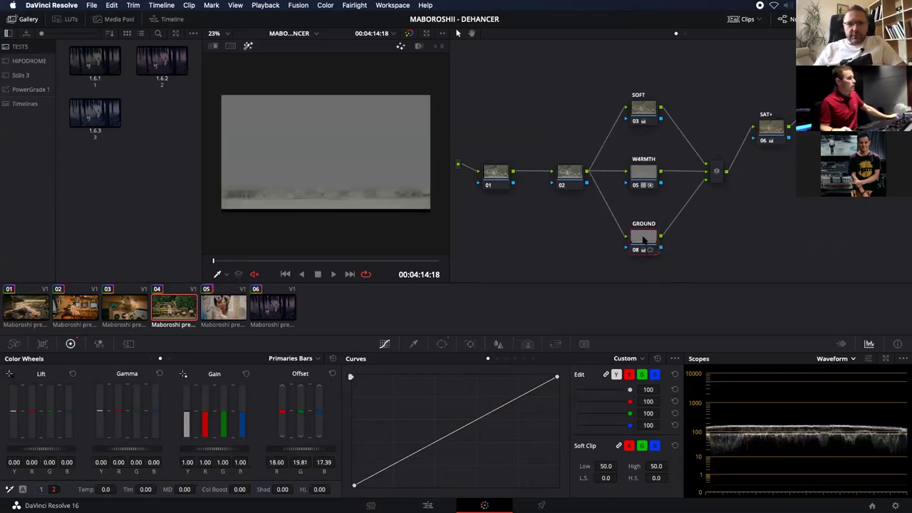
key("shift+h")
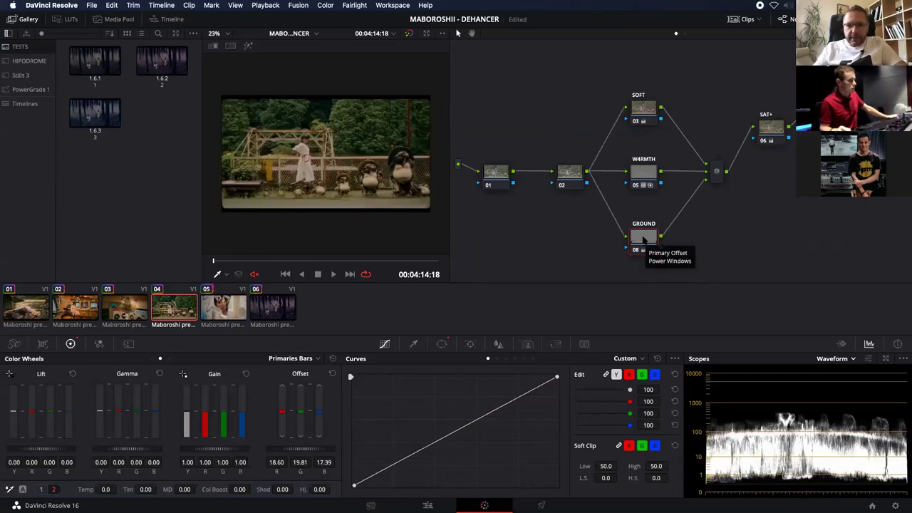
key("shift+h")
key("shift+h")
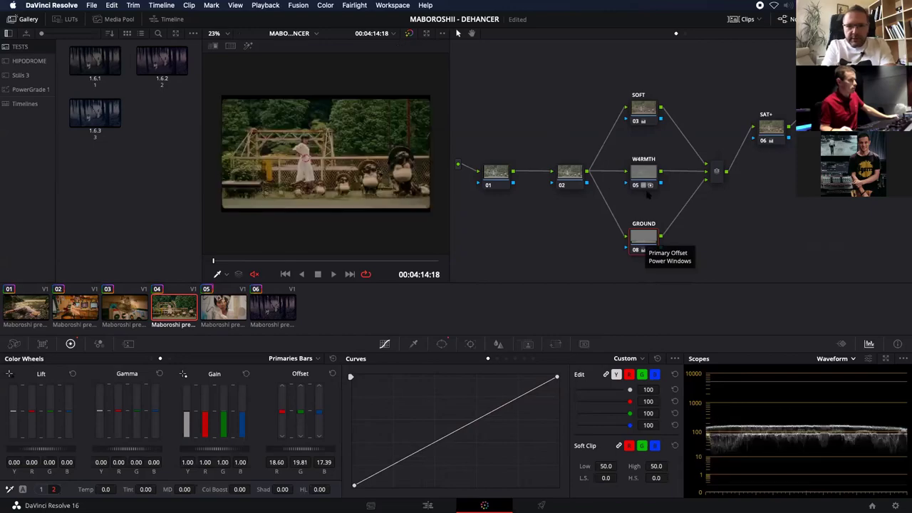
key("ctrl+d")
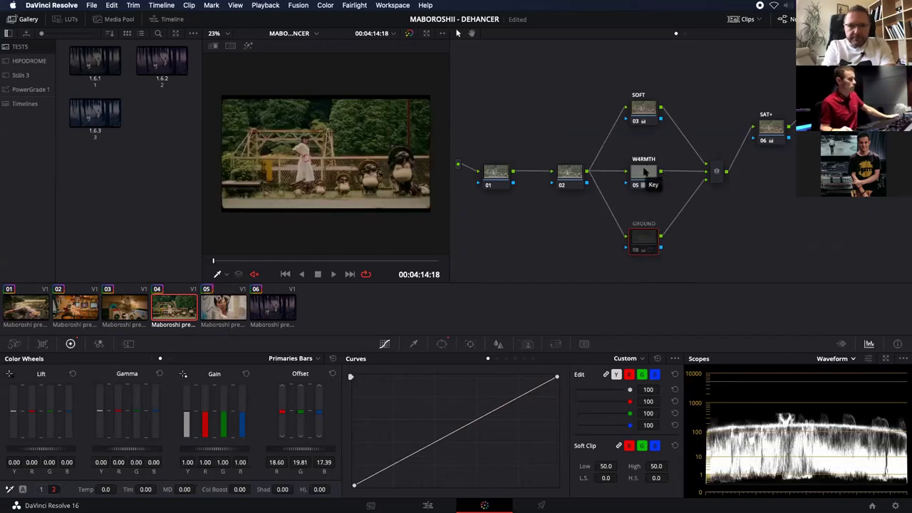
key("ctrl+d")
key("ctrl+d")
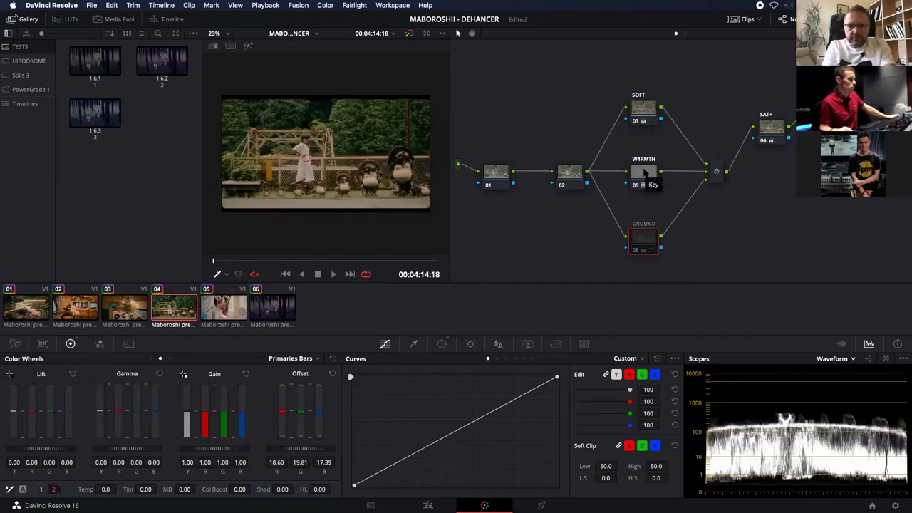
Select the W4RMTH node and bypass it to judge its effect.
key("ctrl+d")
left_click(642, 173)
key("ctrl+d")
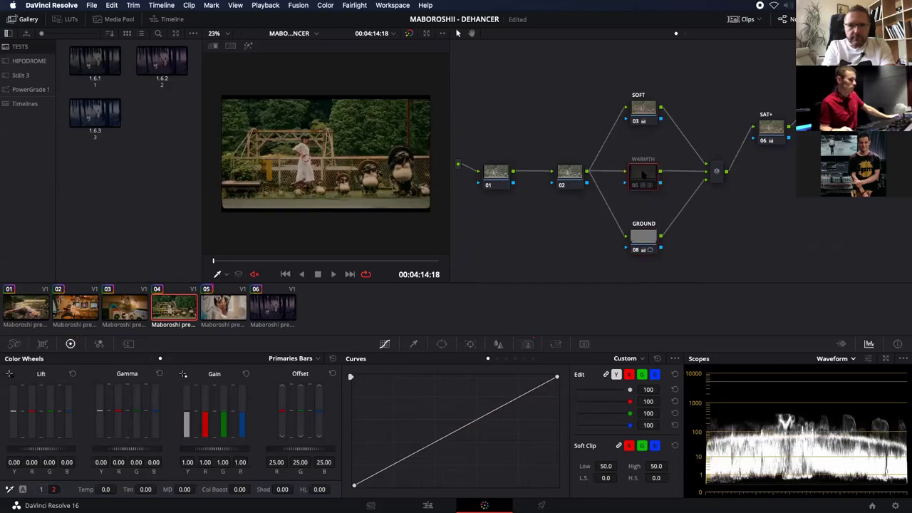
key("ctrl+d")
key("ctrl+d")
key("ctrl+d")
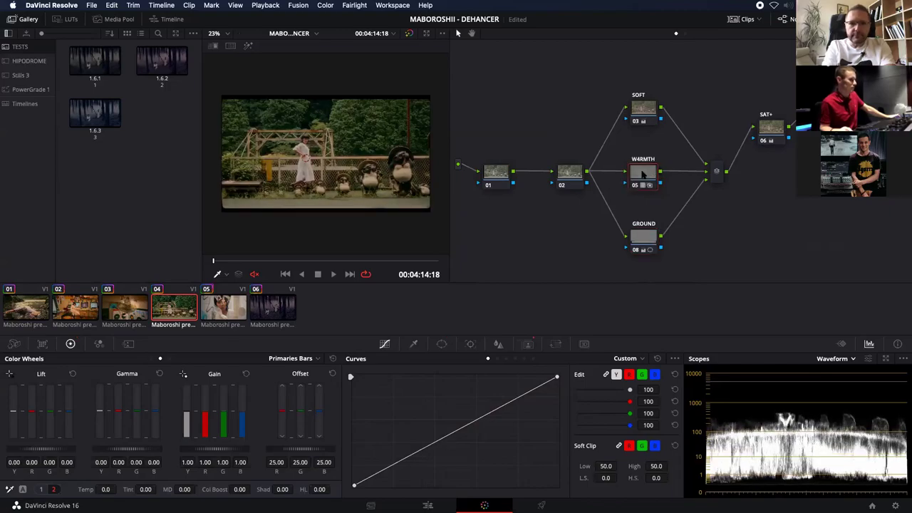
Toggle the SOFT node off and on, and move it slightly left.
left_click(645, 111)
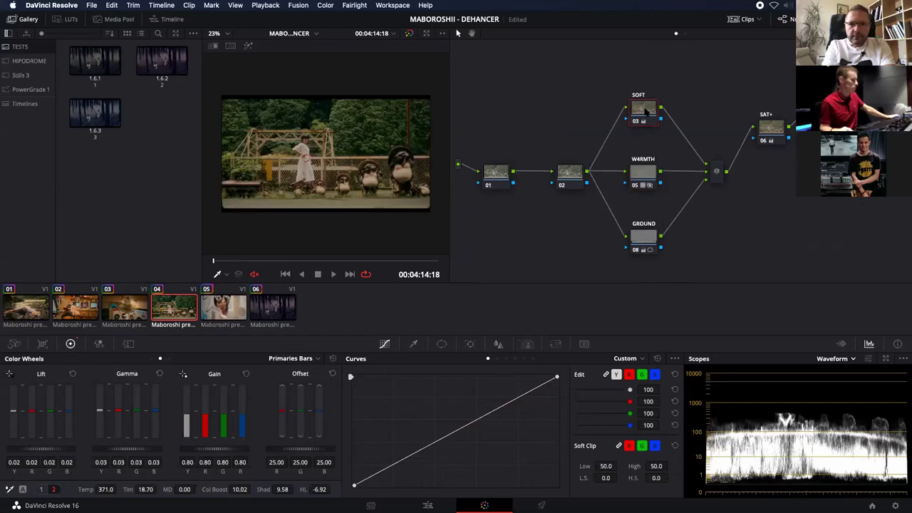
key("ctrl+d")
key("ctrl+d")
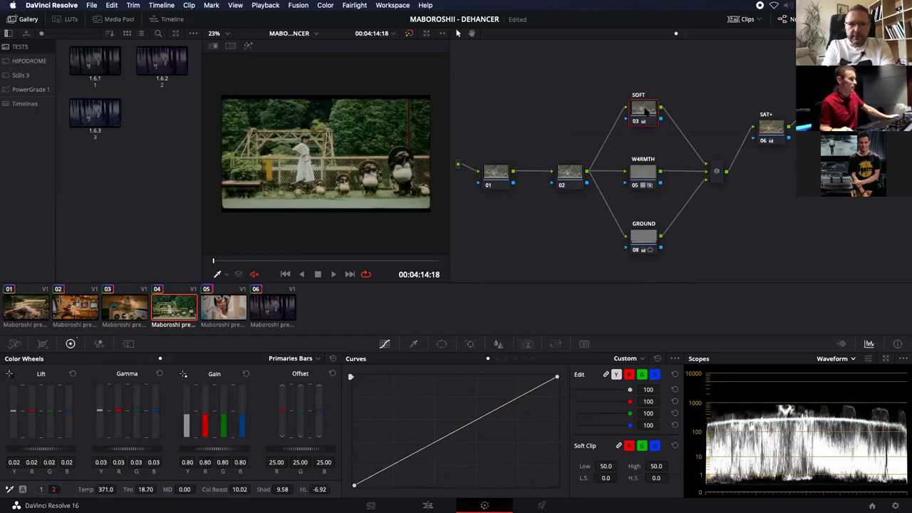
left_click_drag(645, 112, 631, 112)
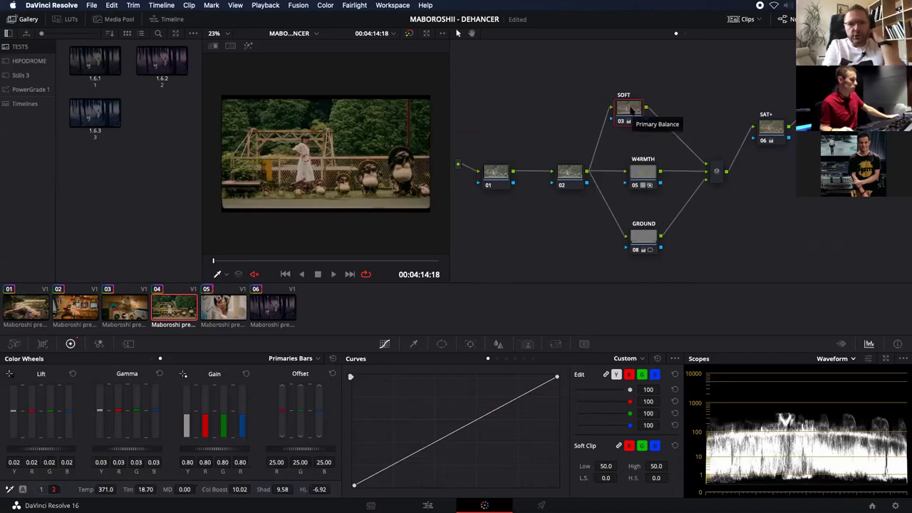
key("ctrl+d")
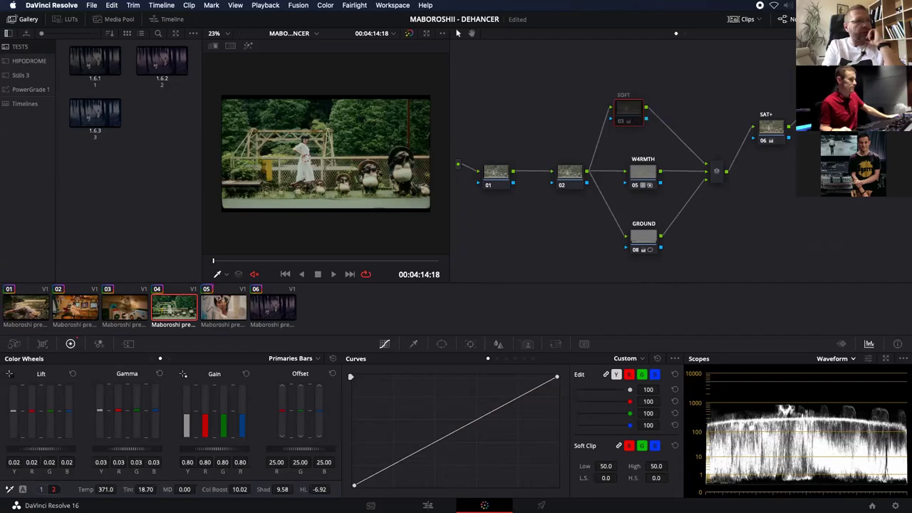
key("ctrl+d")
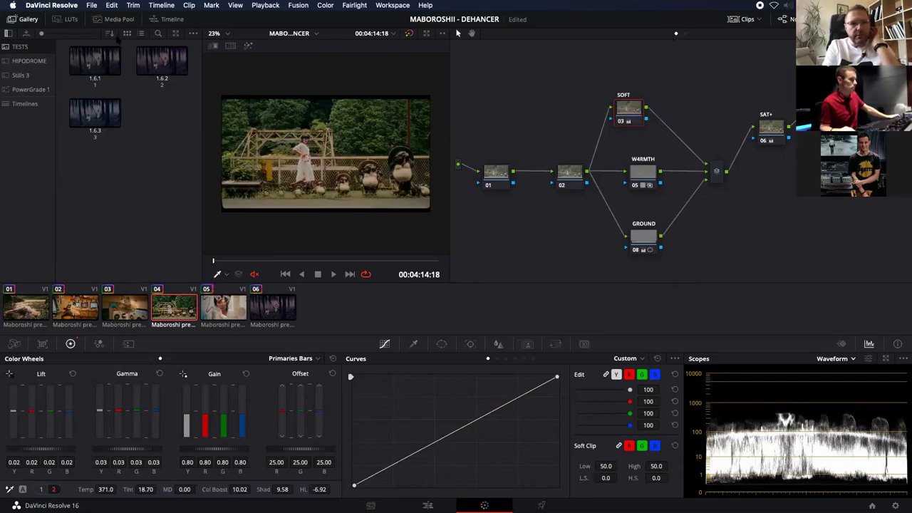
Hide the gallery, then review the SAT+ node's hue curve pages, custom curve and primary adjustments.
left_click(23, 20)
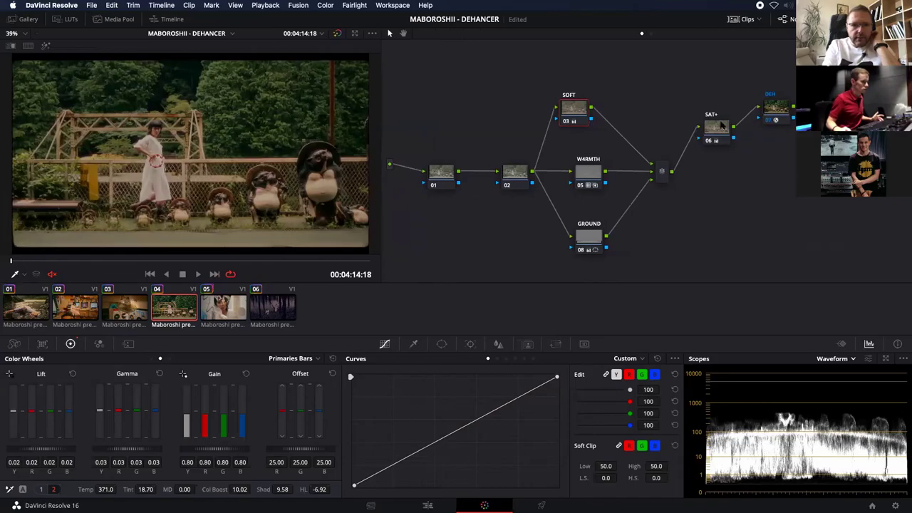
left_click(717, 126)
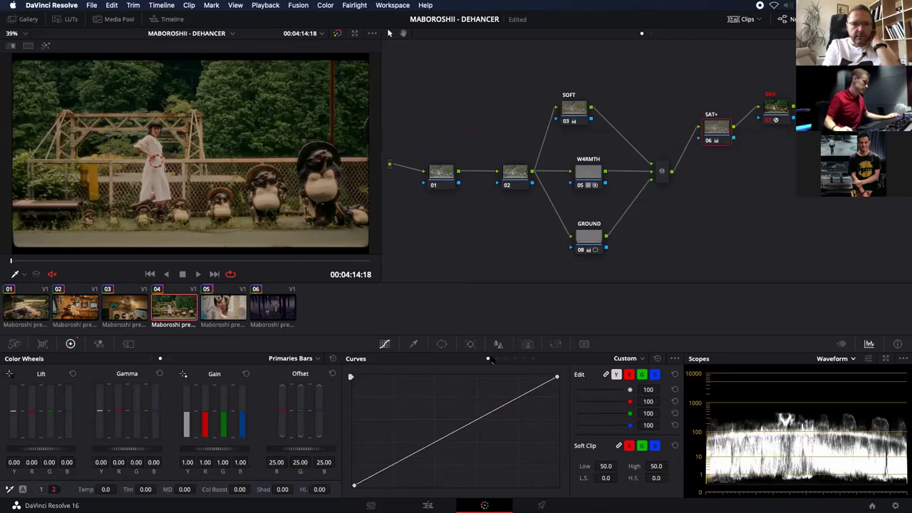
left_click(510, 360)
left_click(514, 359)
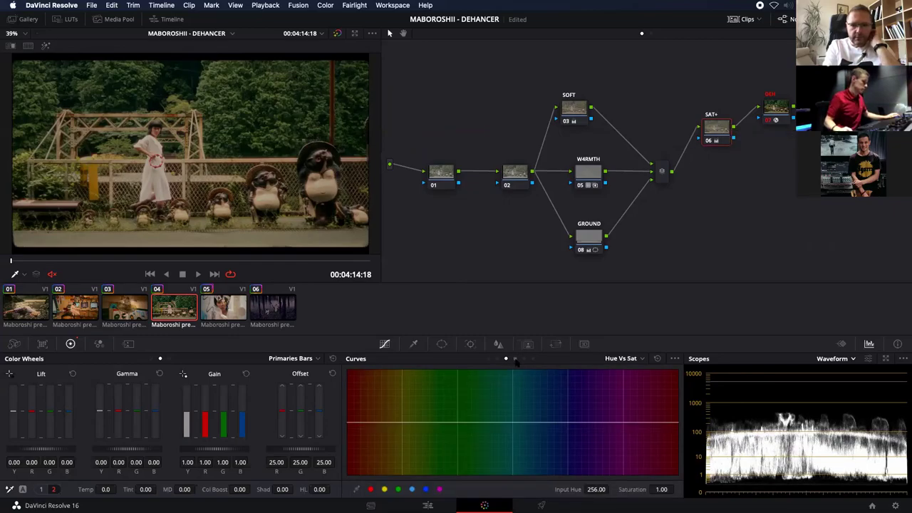
left_click(514, 360)
left_click(489, 358)
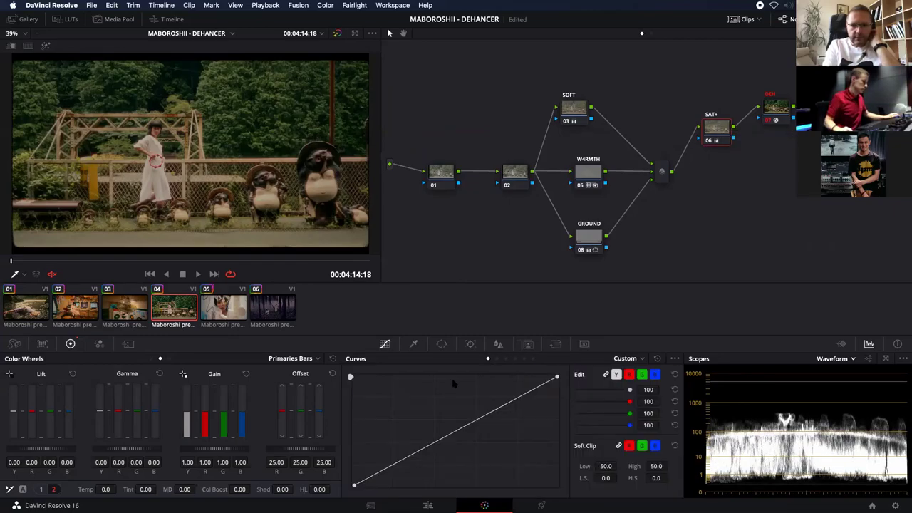
left_click(41, 489)
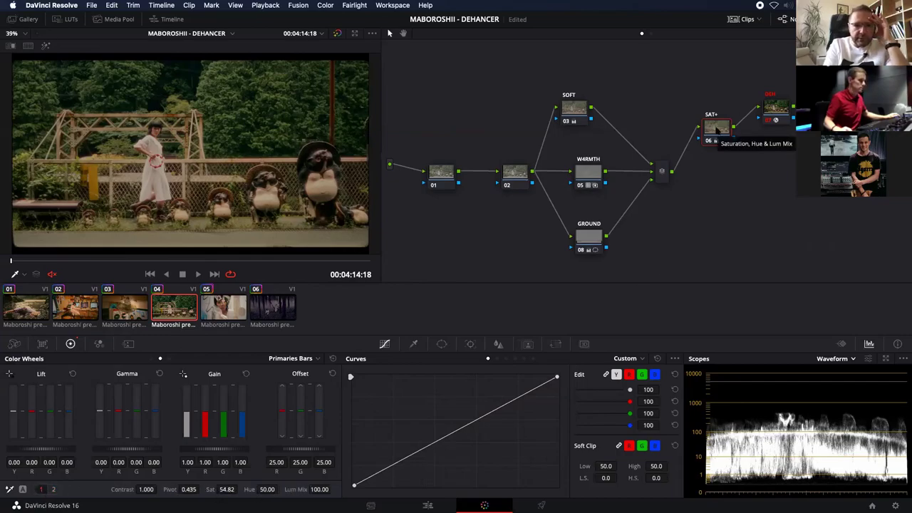
Check SAT+'s Lum vs Sat, Sat vs Sat and Hue vs Lum curves, then open DEH's Dehancer Pro settings.
left_click(532, 359)
left_click(533, 359)
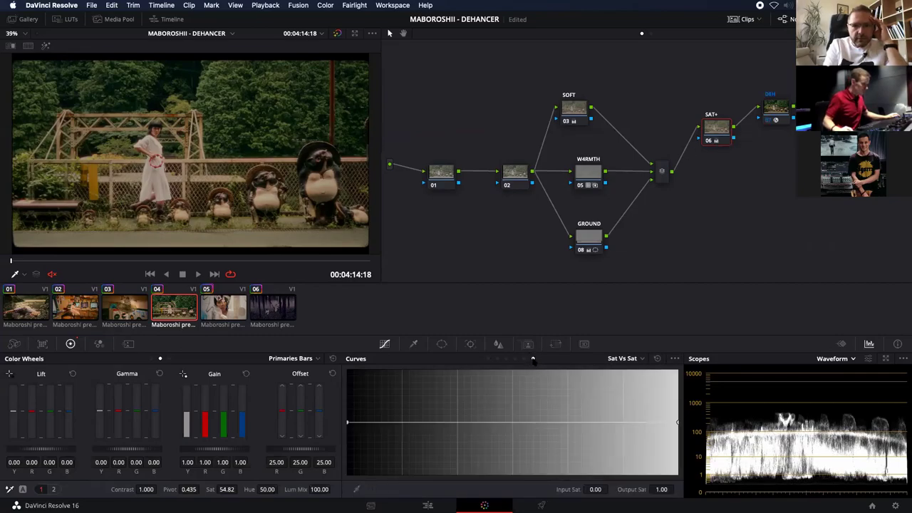
left_click(504, 361)
left_click(515, 361)
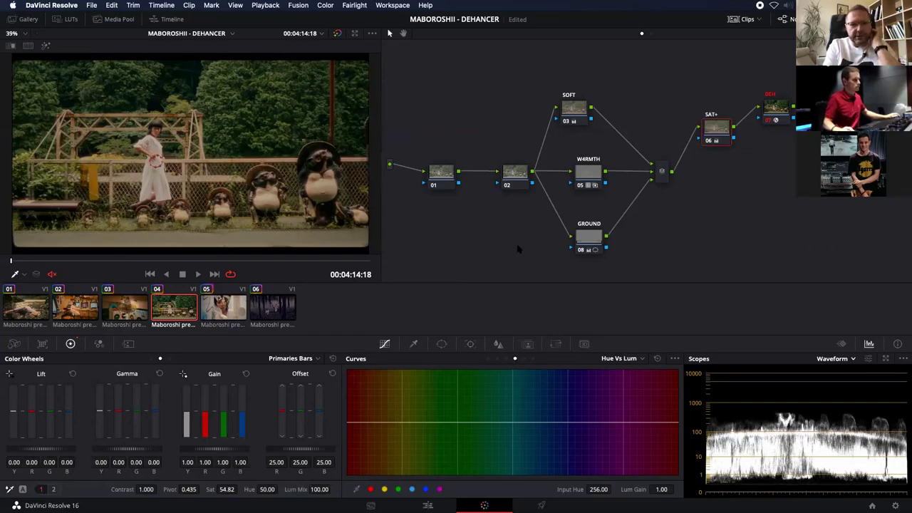
key("alt+shift+semicolon")
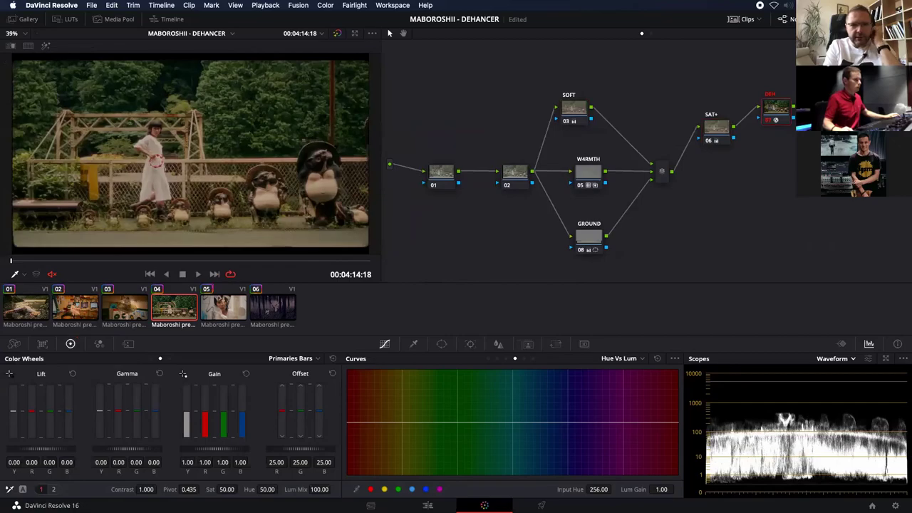
key("shift+o")
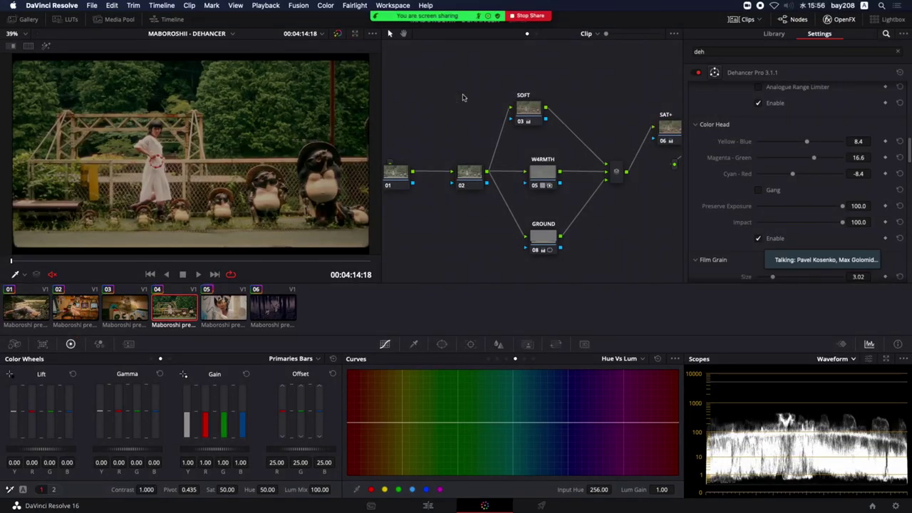
key("alt+f")
scroll(468, 253, "up", 1)
scroll(468, 253, "up", 3)
scroll(468, 252, "up", 2)
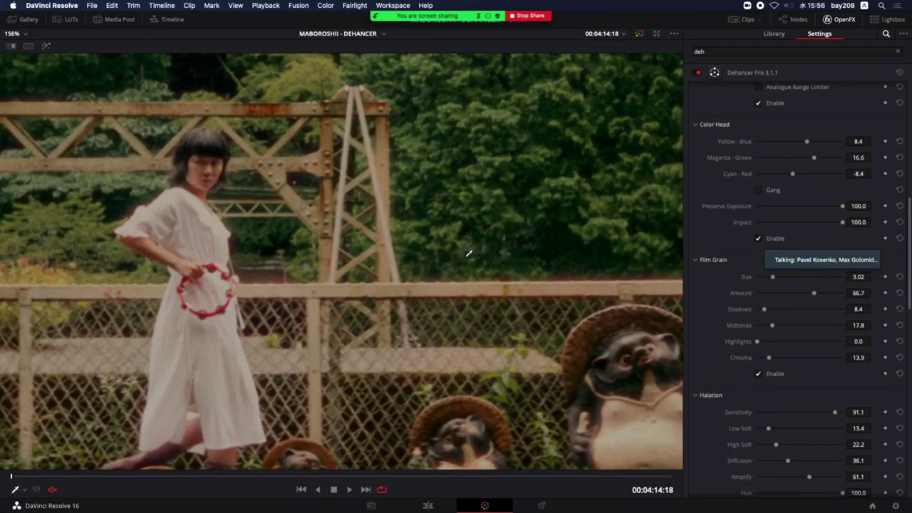
scroll(468, 252, "up", 2)
scroll(491, 301, "up", 1)
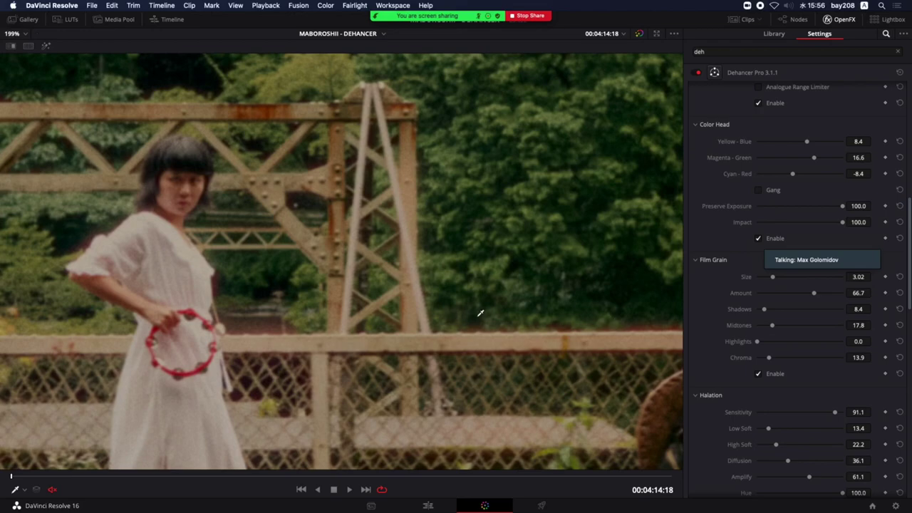
scroll(690, 301, "up", 4)
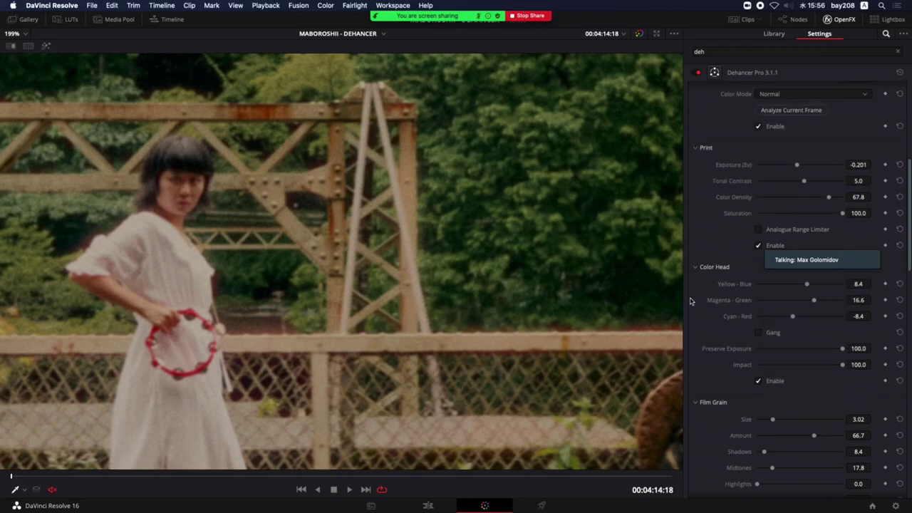
scroll(690, 301, "up", 6)
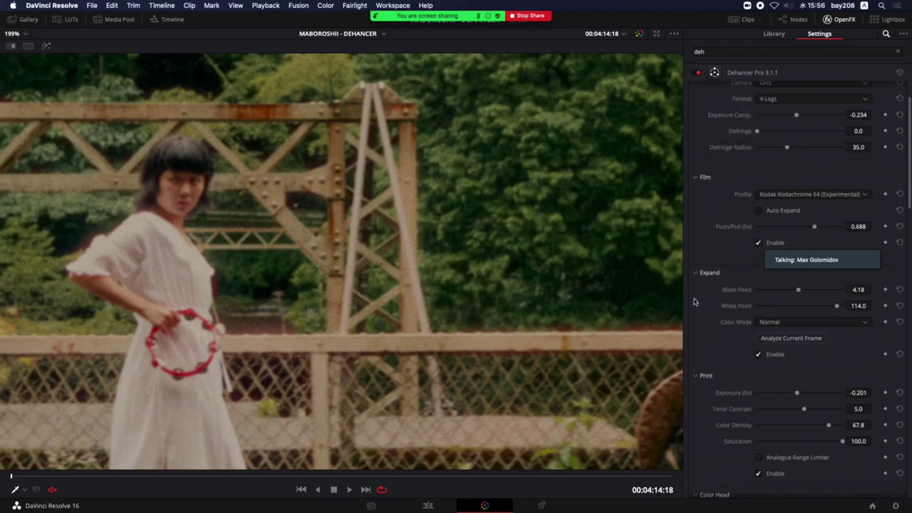
scroll(694, 301, "down", 4)
scroll(694, 302, "down", 2)
scroll(694, 302, "down", 2)
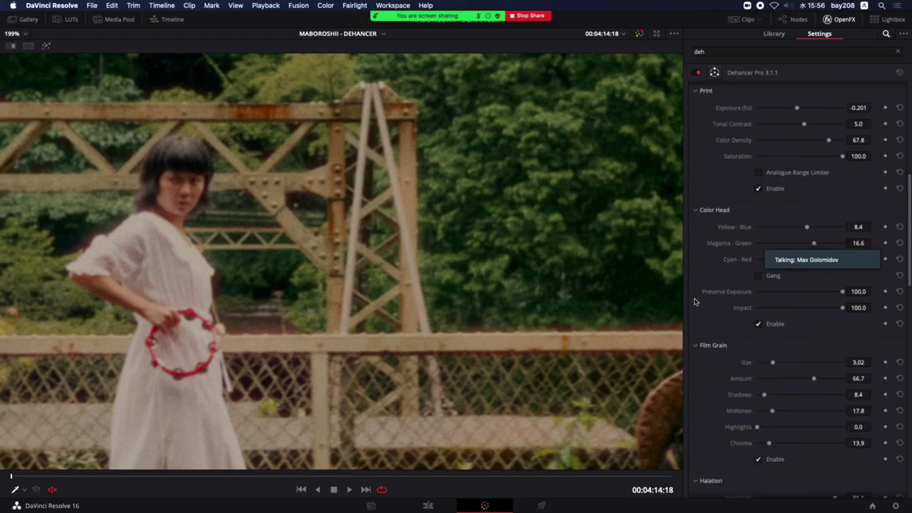
scroll(694, 301, "down", 6)
scroll(695, 302, "down", 3)
scroll(695, 302, "down", 2)
mouse_move(777, 250)
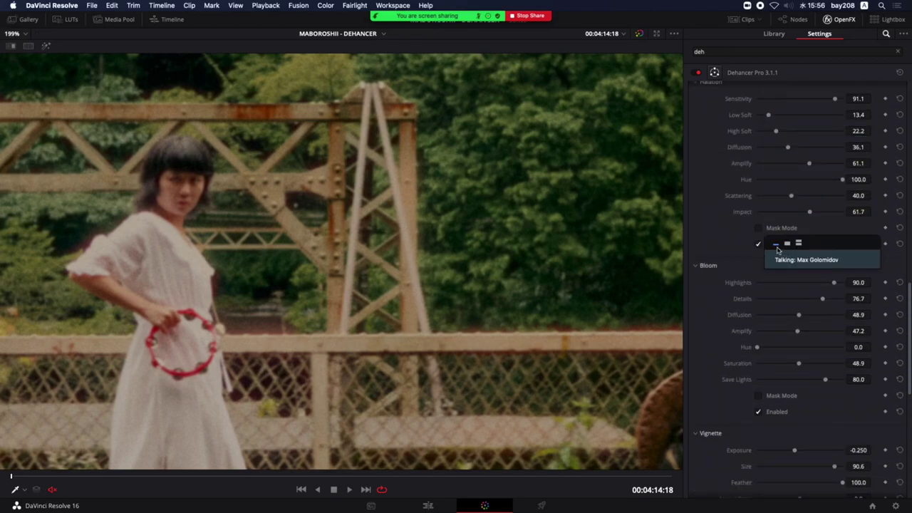
mouse_move(836, 244)
left_mouse_down()
mouse_move(810, 378)
mouse_move(853, 410)
left_mouse_up()
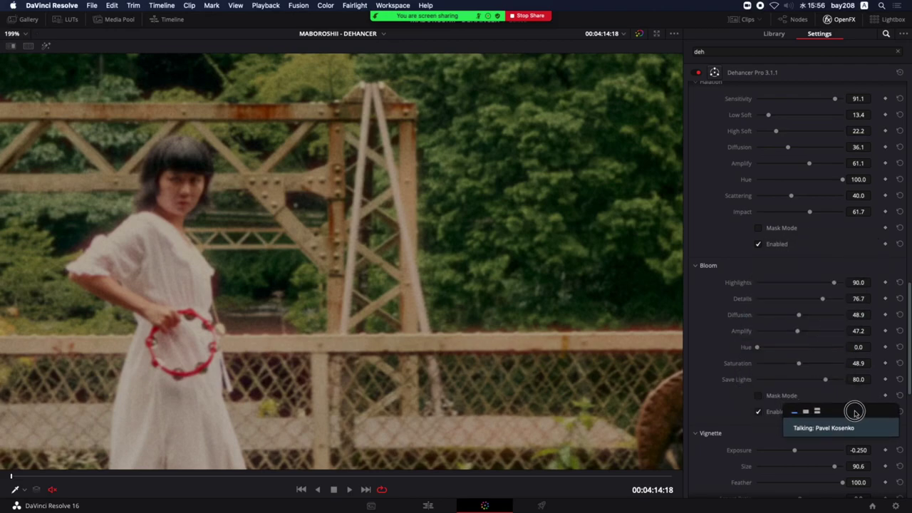
left_click(758, 245)
scroll(711, 245, "down", 3)
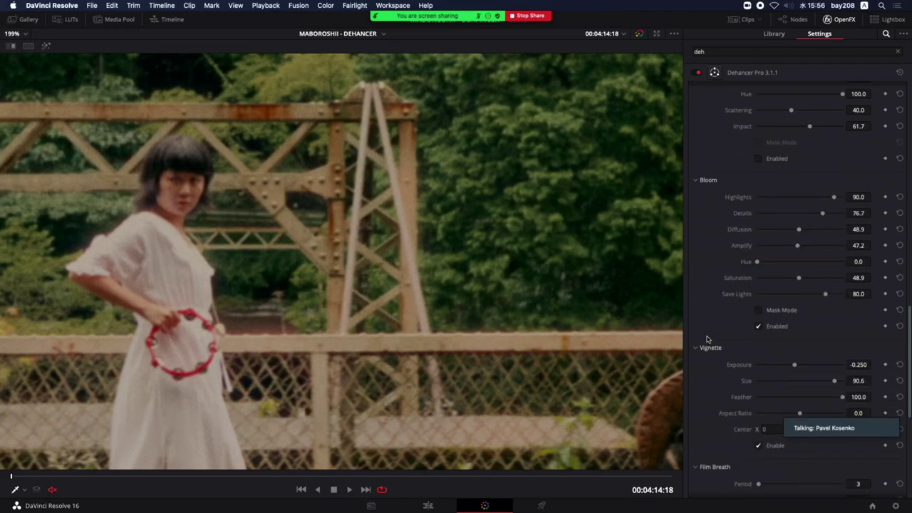
left_click(757, 327)
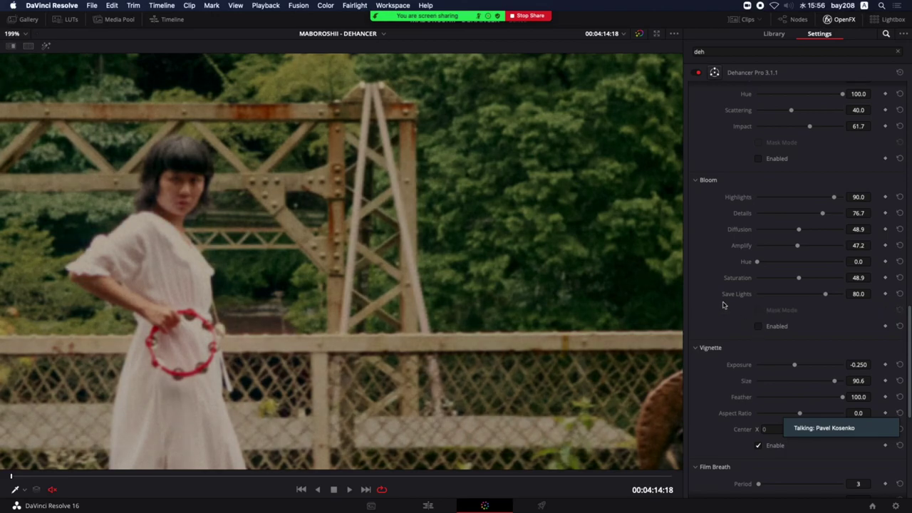
scroll(723, 303, "up", 2)
scroll(730, 298, "up", 2)
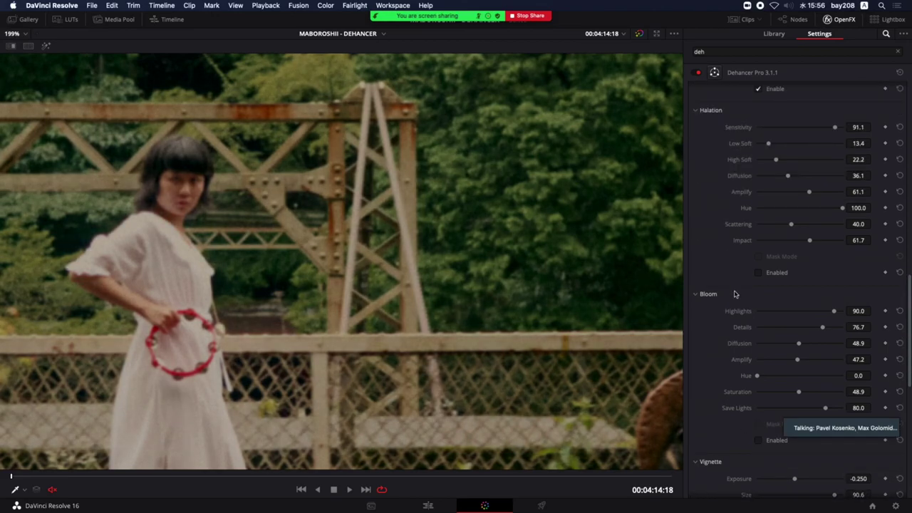
left_click(757, 273)
left_click(757, 257)
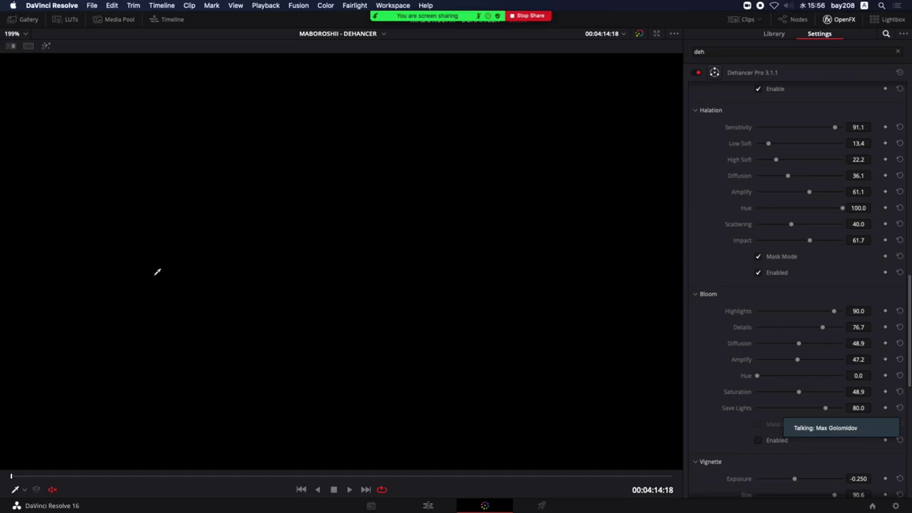
left_click(757, 257)
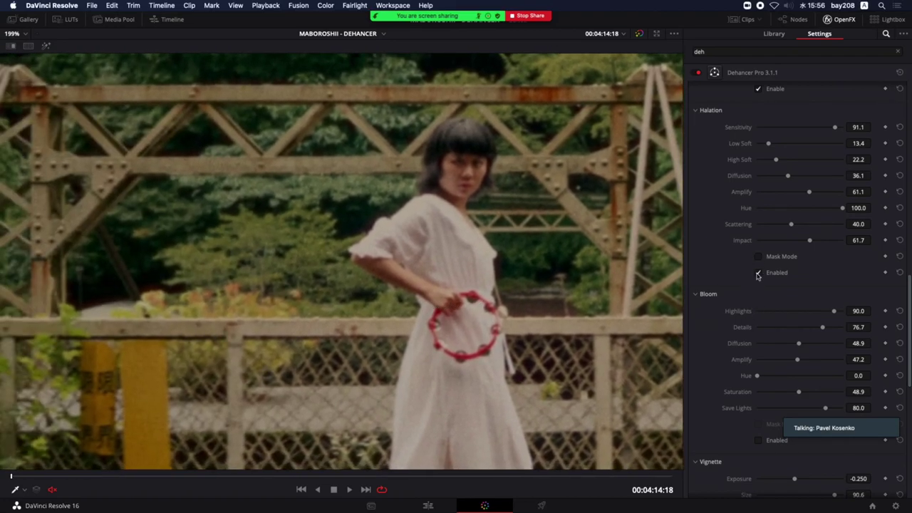
left_click(758, 272)
left_click(758, 273)
scroll(477, 239, "up", 2)
scroll(463, 214, "up", 2)
scroll(456, 203, "up", 2)
scroll(452, 199, "up", 2)
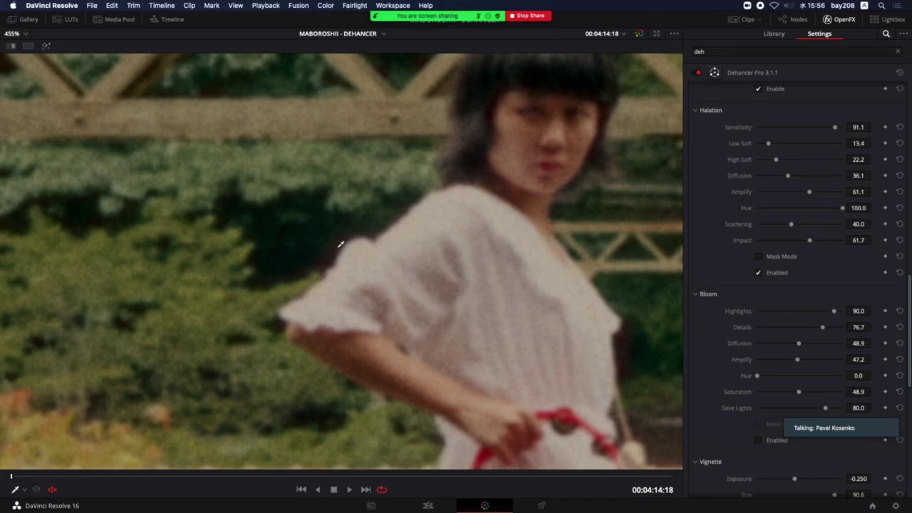
left_click(758, 273)
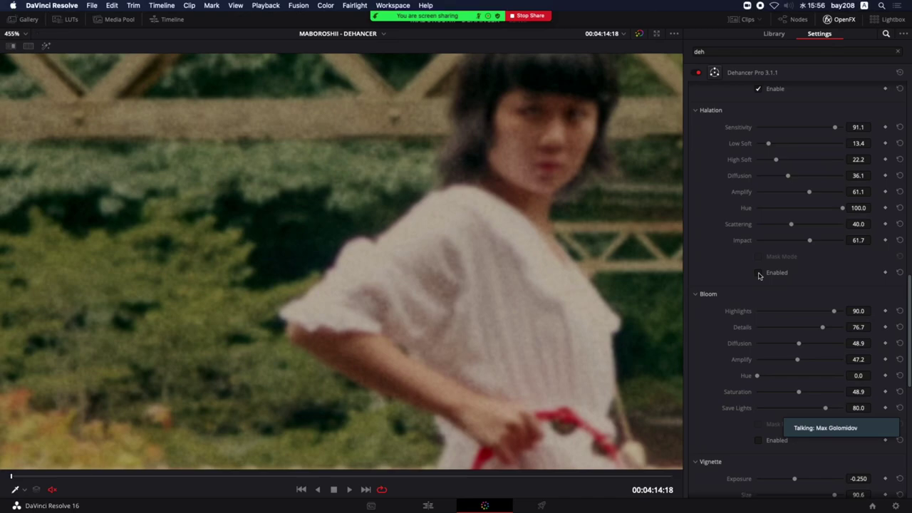
left_click(758, 273)
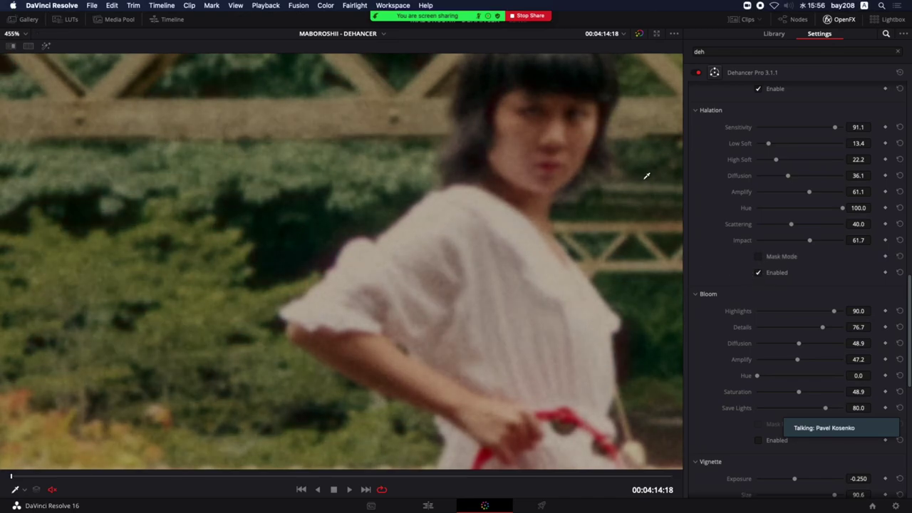
scroll(546, 260, "down", 2)
scroll(515, 285, "down", 2)
scroll(518, 285, "down", 2)
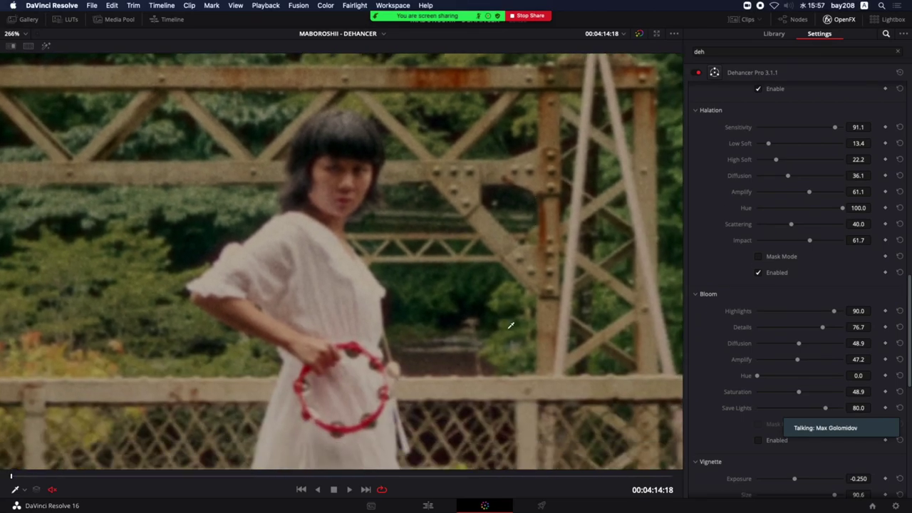
left_click(759, 275)
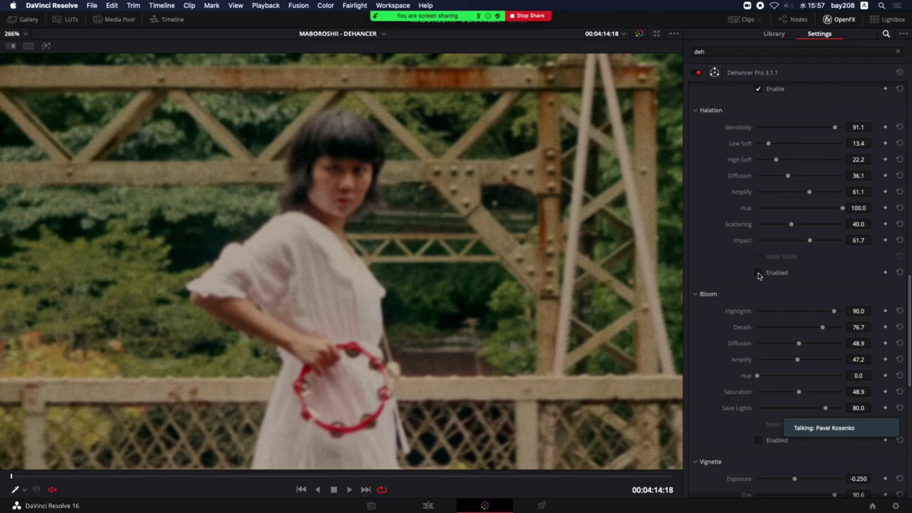
left_click(758, 273)
left_click(757, 257)
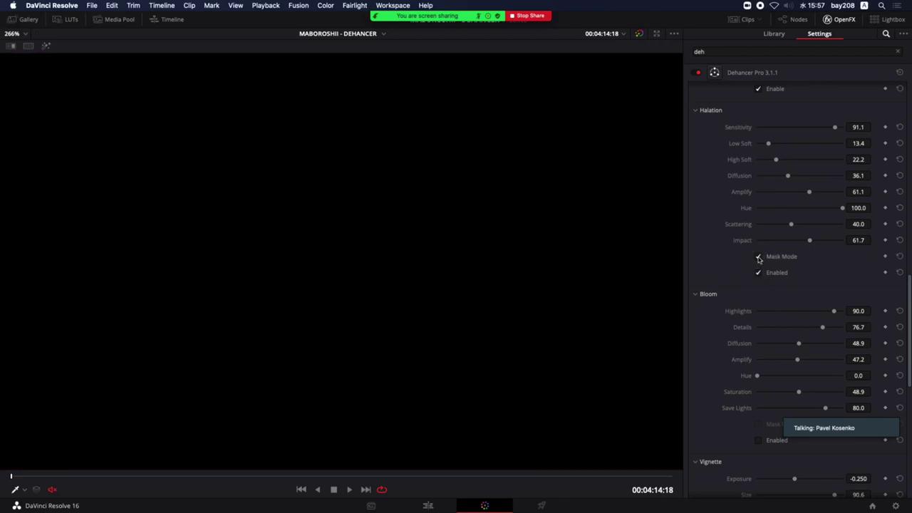
left_click(758, 257)
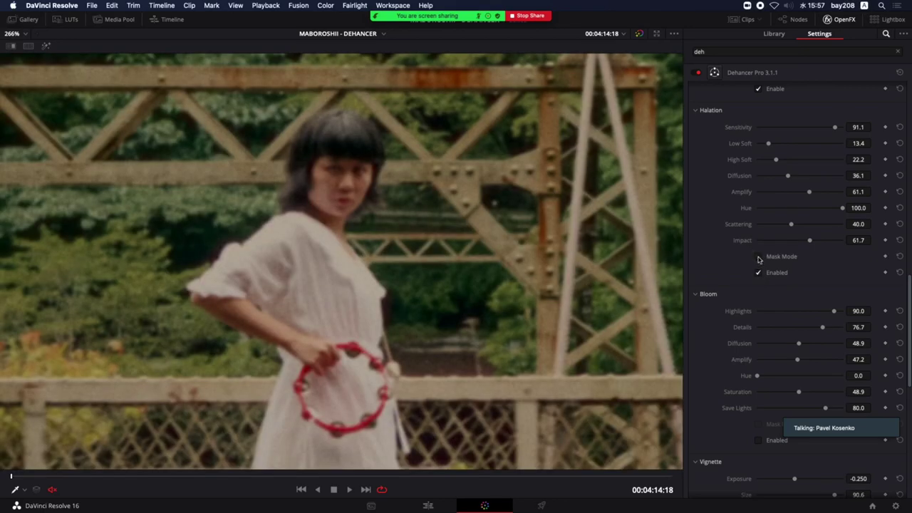
scroll(159, 208, "up", 3)
scroll(417, 193, "up", 2)
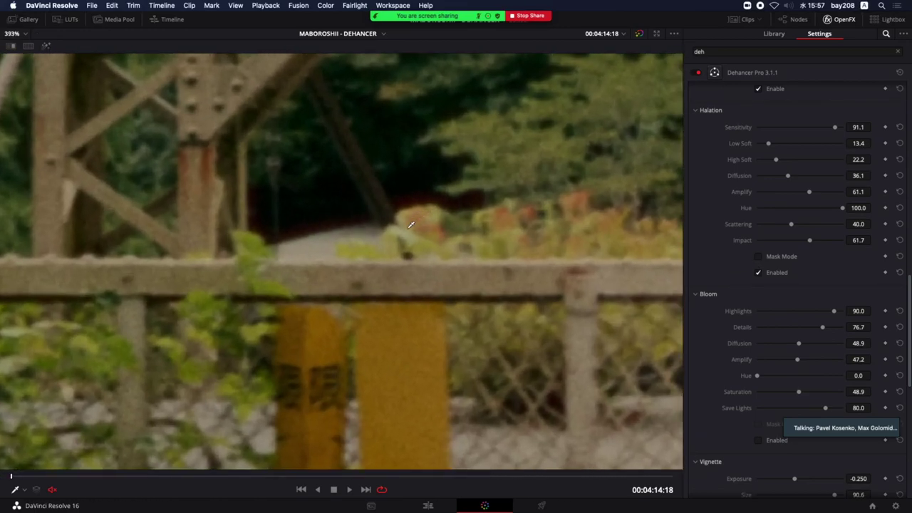
scroll(410, 225, "up", 1)
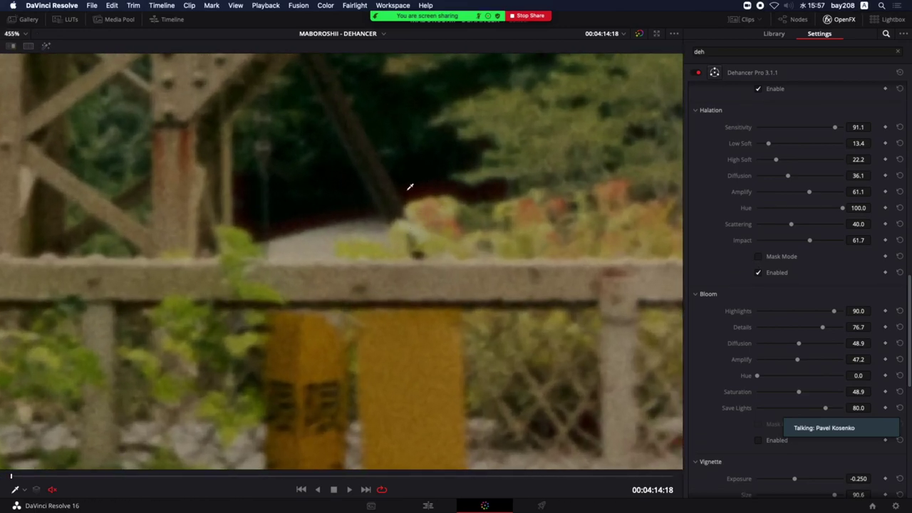
left_click(759, 273)
left_click(758, 273)
scroll(720, 305, "down", 1)
Fit the frame in the viewer, enable Dehancer Bloom, and preview its mask.
scroll(720, 305, "down", 3)
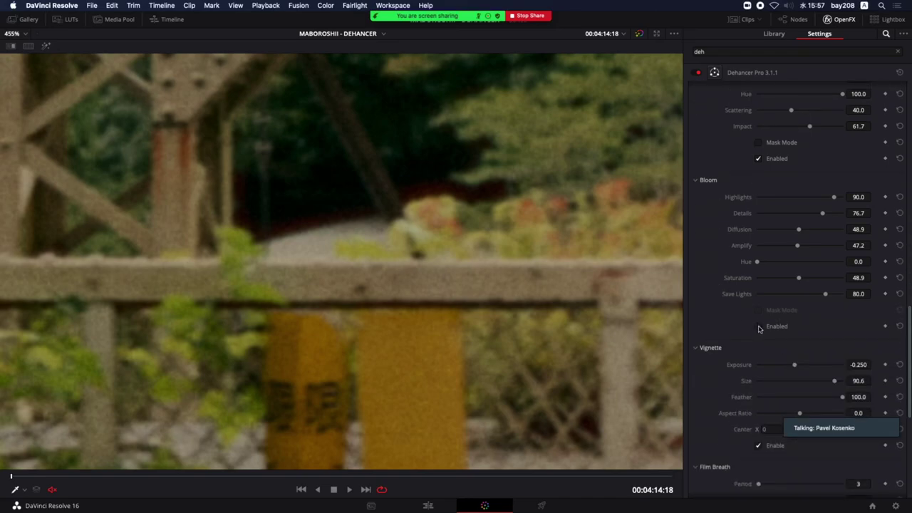
key("shift+z")
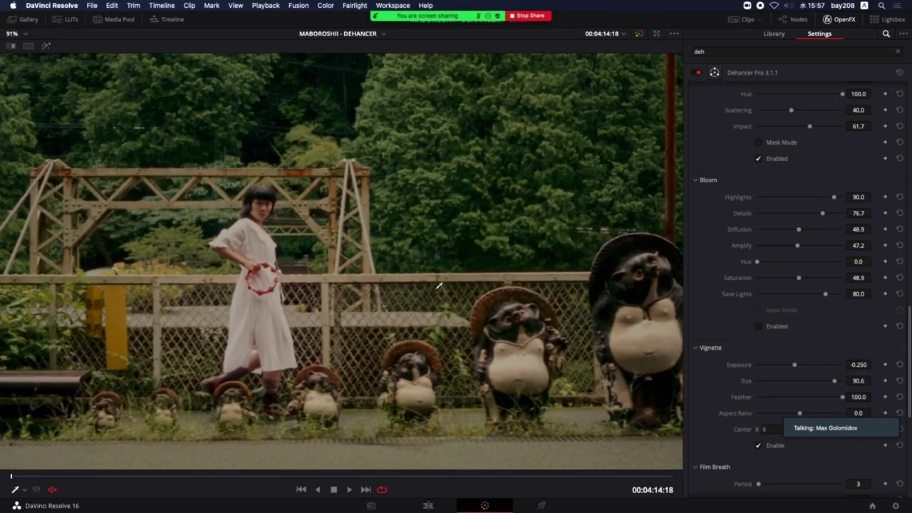
scroll(438, 286, "up", 5)
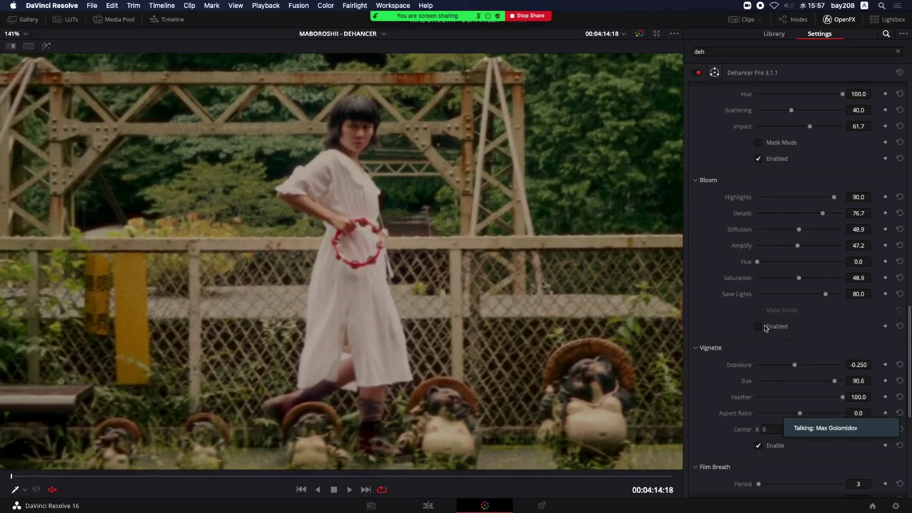
left_click(758, 327)
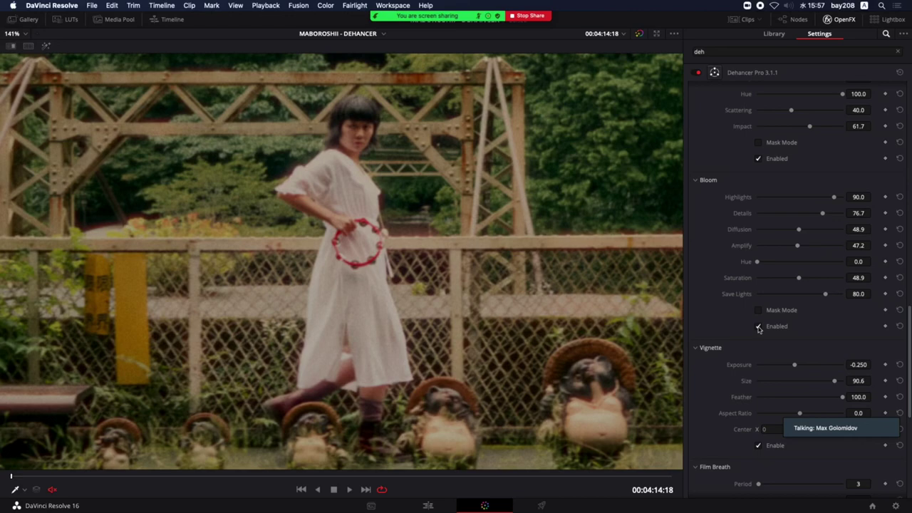
left_click(758, 311)
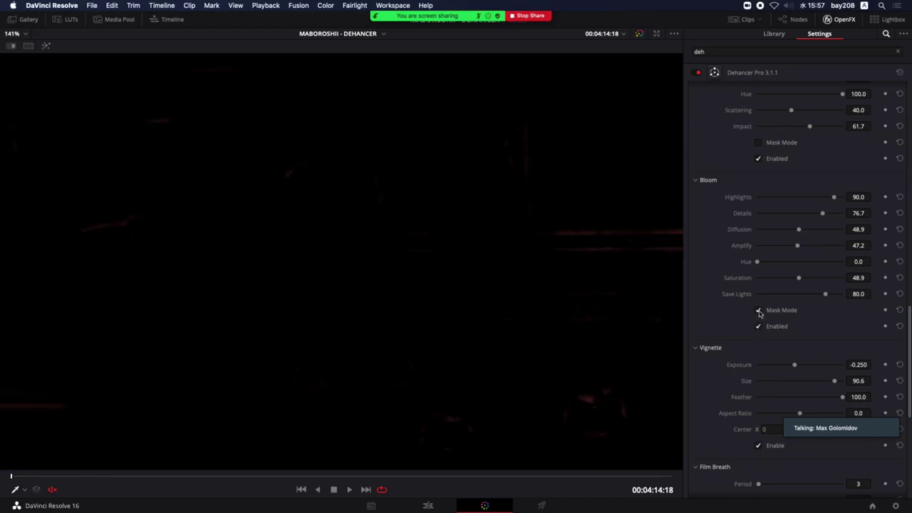
left_click(758, 311)
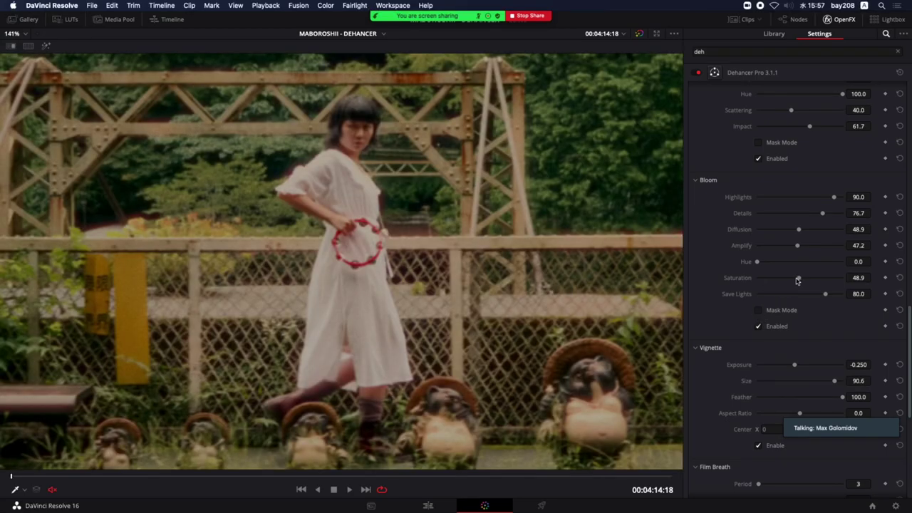
Set Bloom Saturation to 55.0 and bloom hue to 0.0 using the mask, then turn Mask Mode off.
double_click(737, 279)
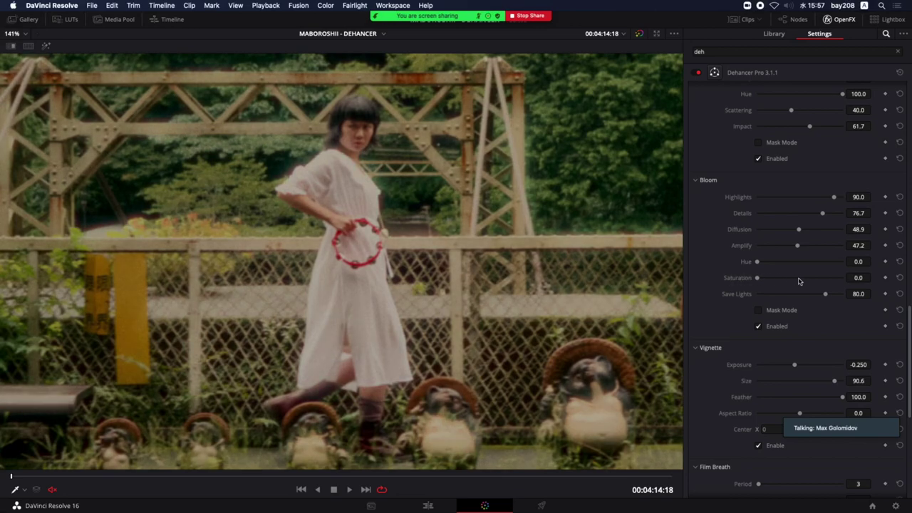
left_click_drag(798, 280, 802, 278)
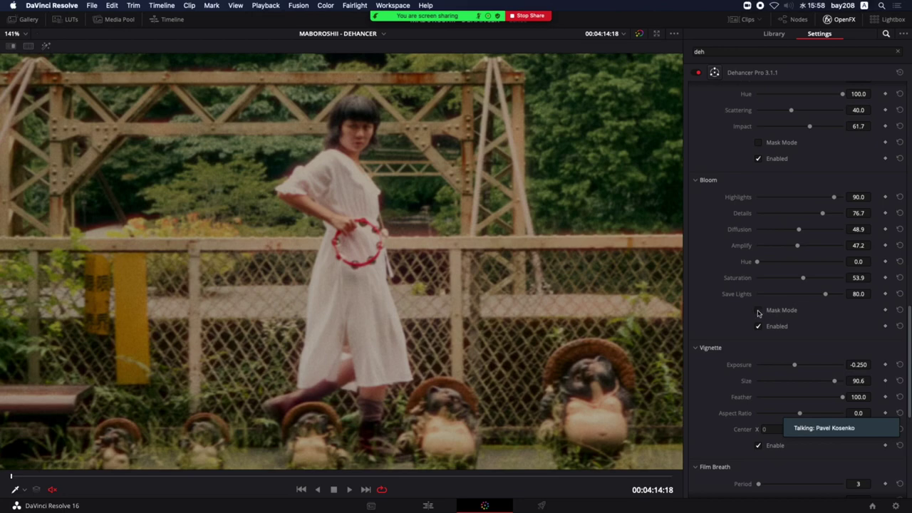
left_click(758, 310)
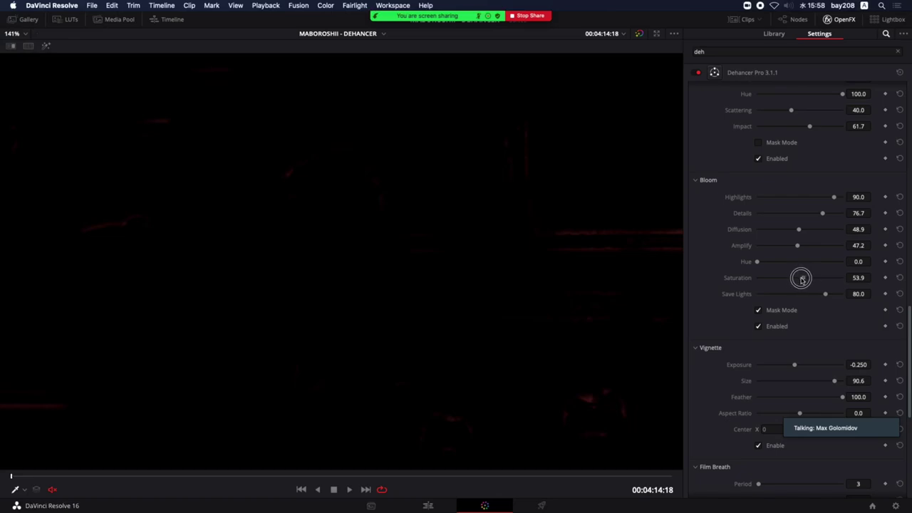
left_click_drag(803, 279, 706, 281)
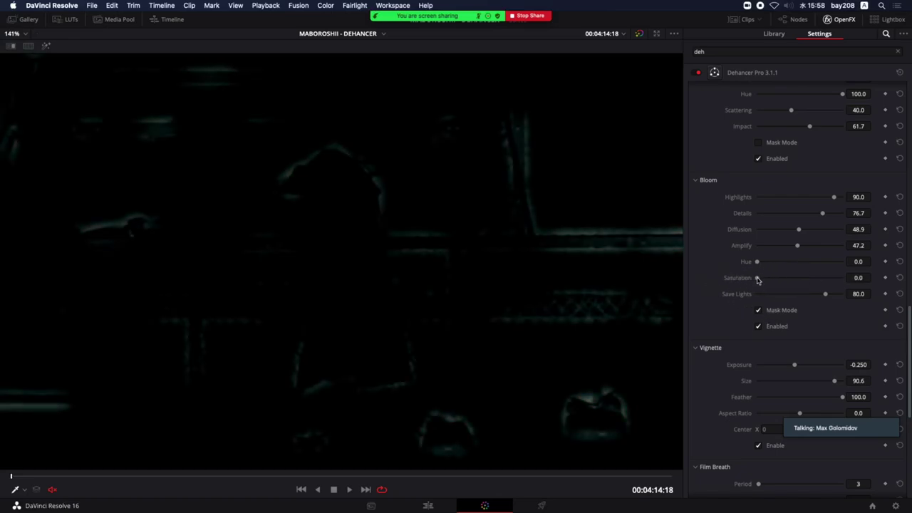
mouse_move(757, 279)
left_mouse_down()
mouse_move(813, 277)
mouse_move(800, 277)
mouse_move(788, 261)
left_mouse_up()
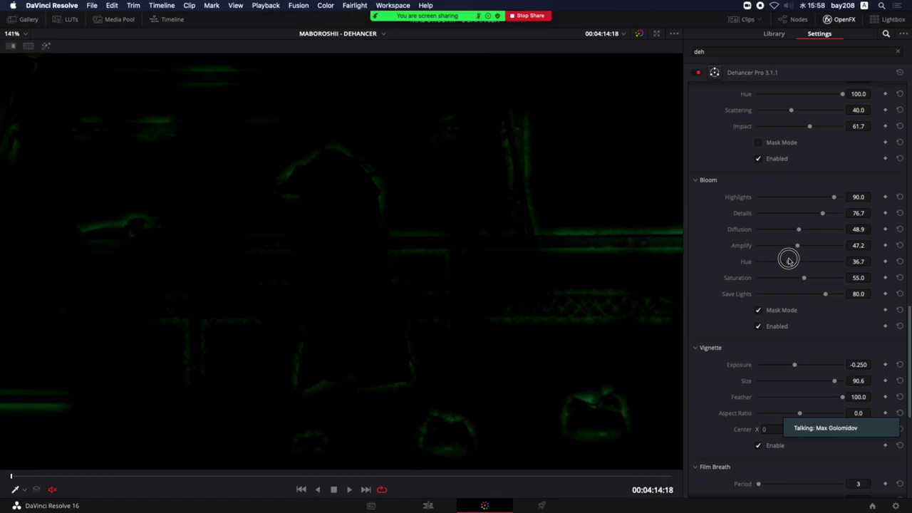
left_click_drag(789, 261, 727, 260)
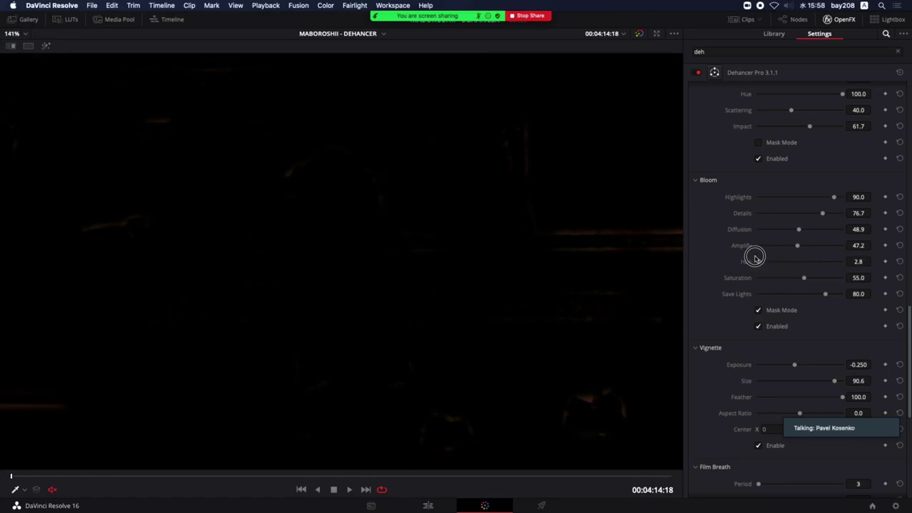
left_click(777, 309)
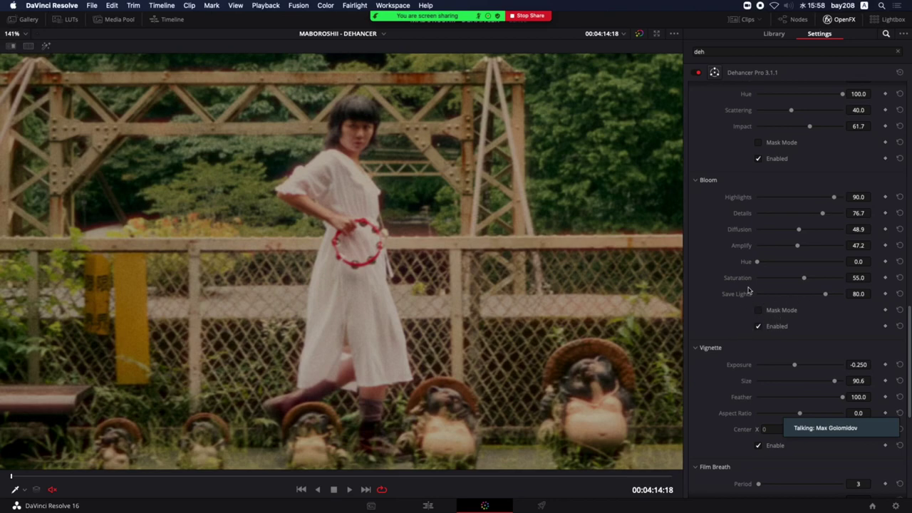
Play the clip, stop at 04:15:13, and bypass all grades.
scroll(710, 310, "down", 1)
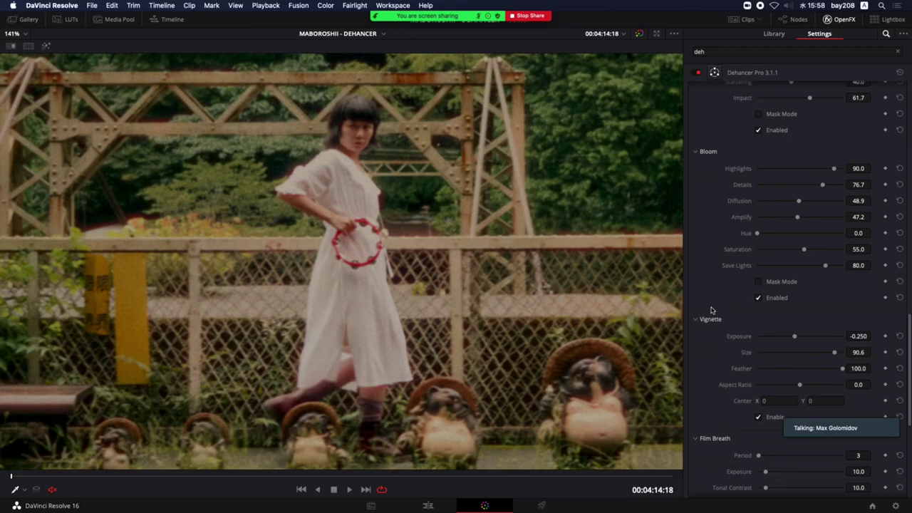
key("space")
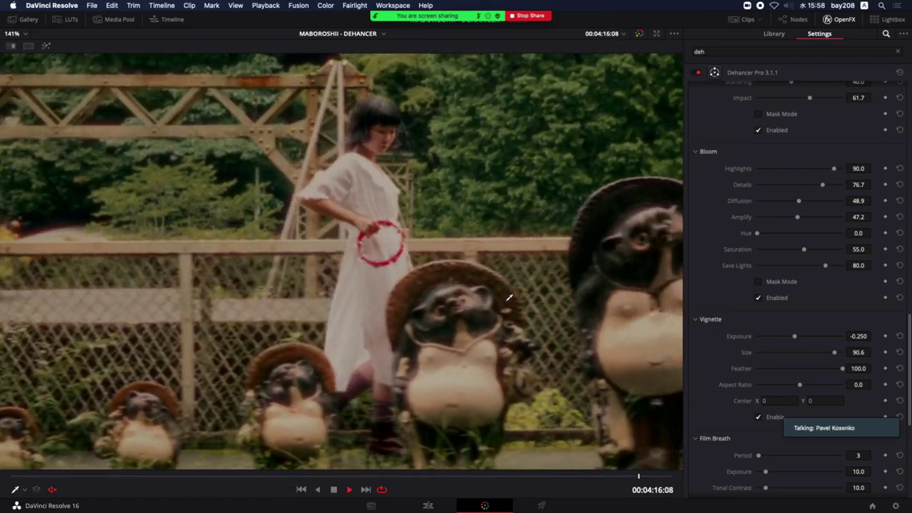
key("space")
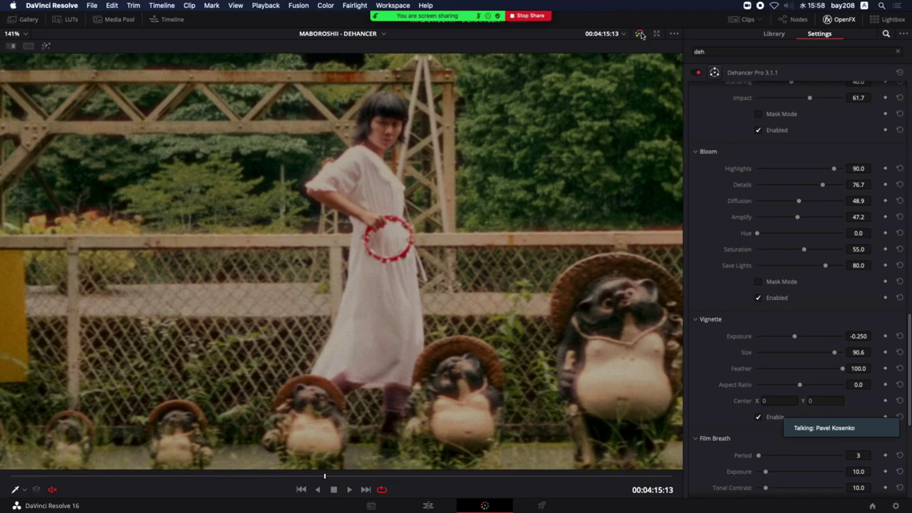
left_click(640, 34)
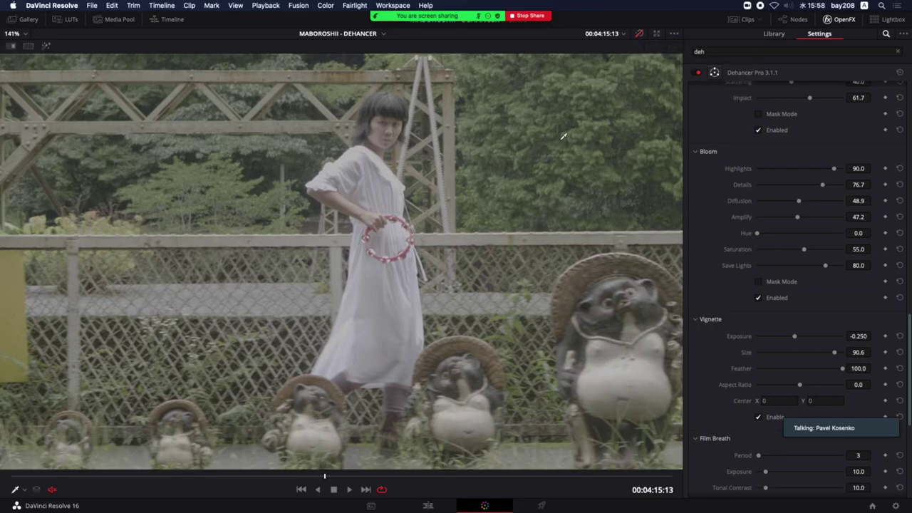
Exit the enhanced viewer to restore the full Color page with the node graph.
scroll(562, 136, "down", 2)
scroll(563, 136, "down", 1)
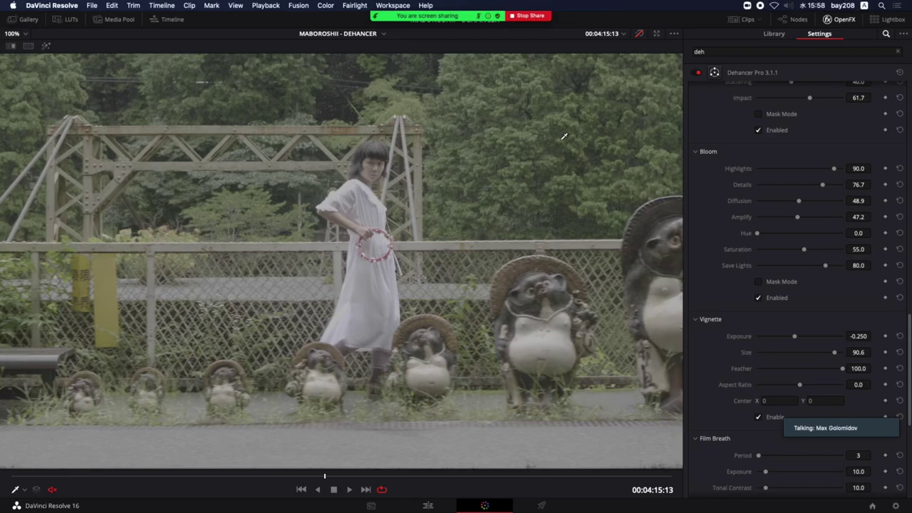
scroll(554, 149, "up", 1)
scroll(554, 148, "up", 1)
scroll(553, 149, "down", 1)
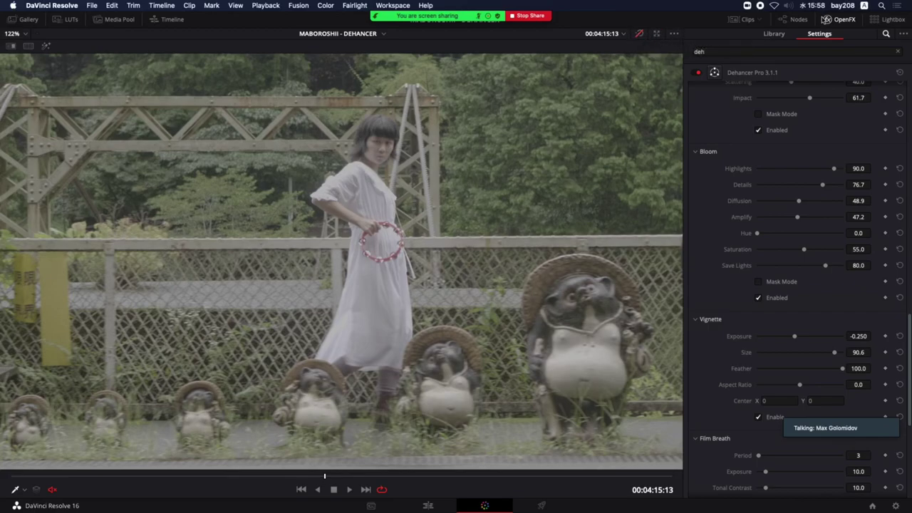
key("alt+f")
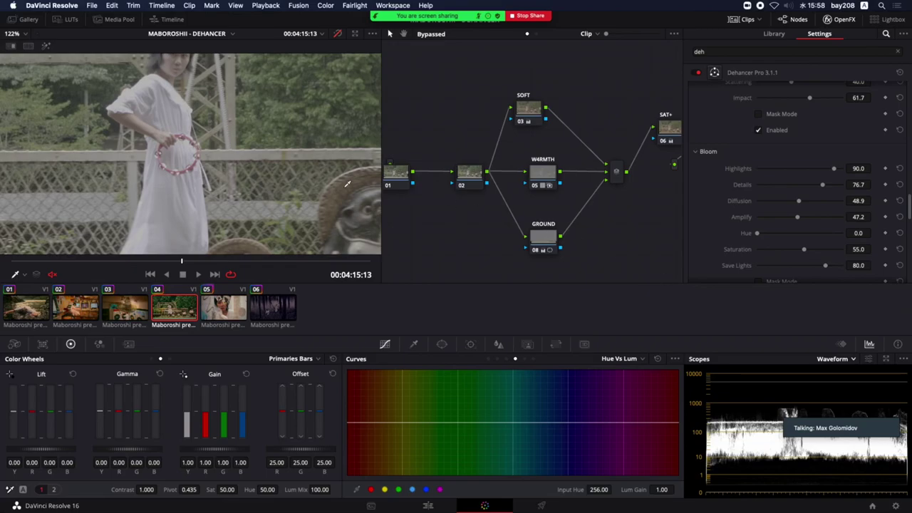
Re-enable the statue clip's grade and play it, comparing graded and ungraded versions.
key("shift+z")
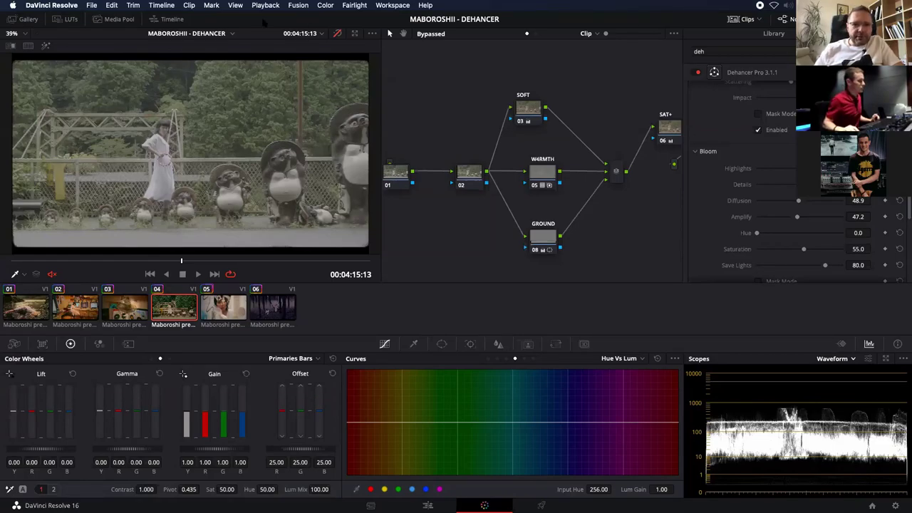
left_click(337, 33)
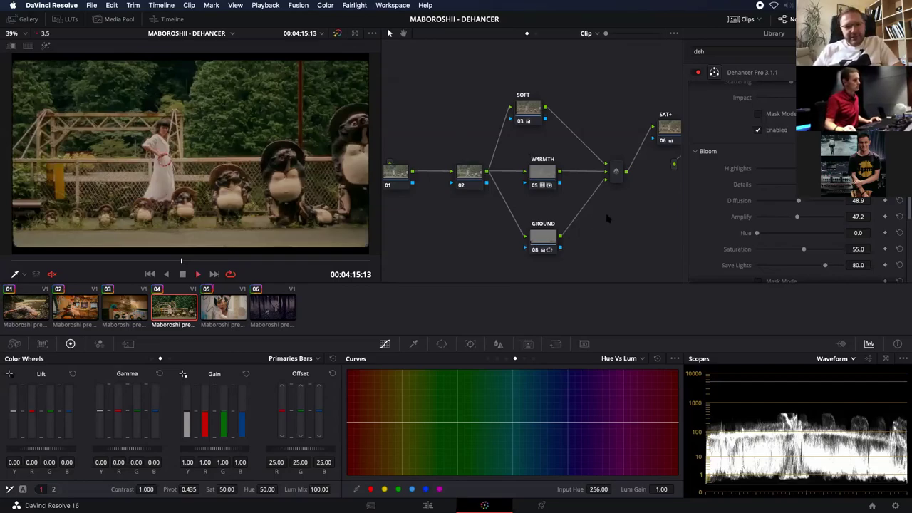
key("space")
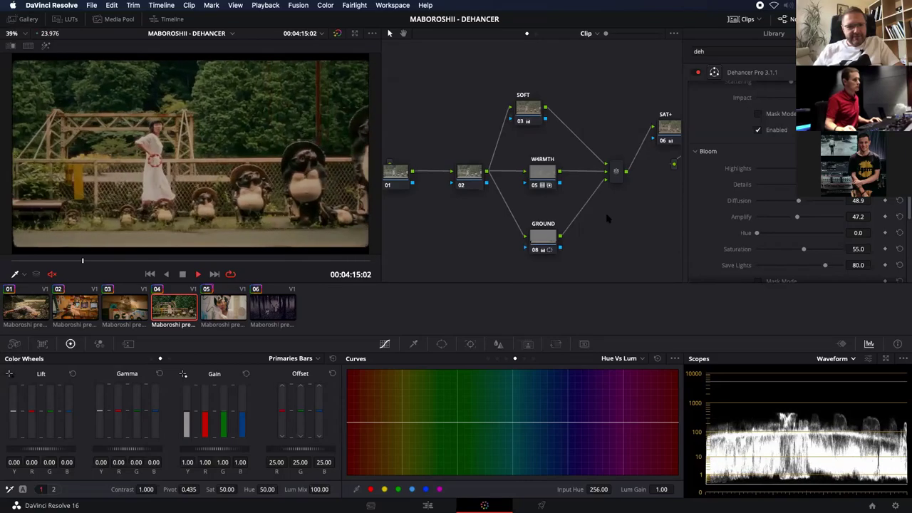
key("space")
scroll(716, 194, "up", 10)
scroll(715, 194, "up", 5)
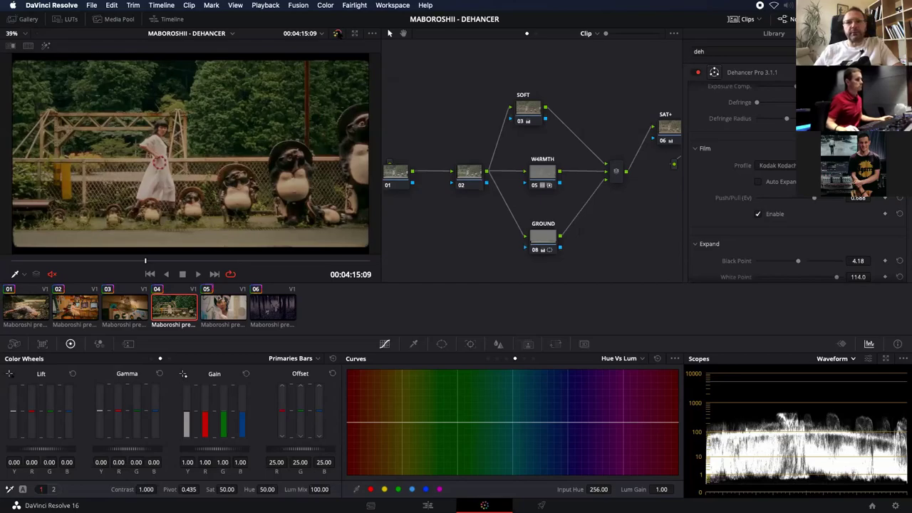
key("shift+d")
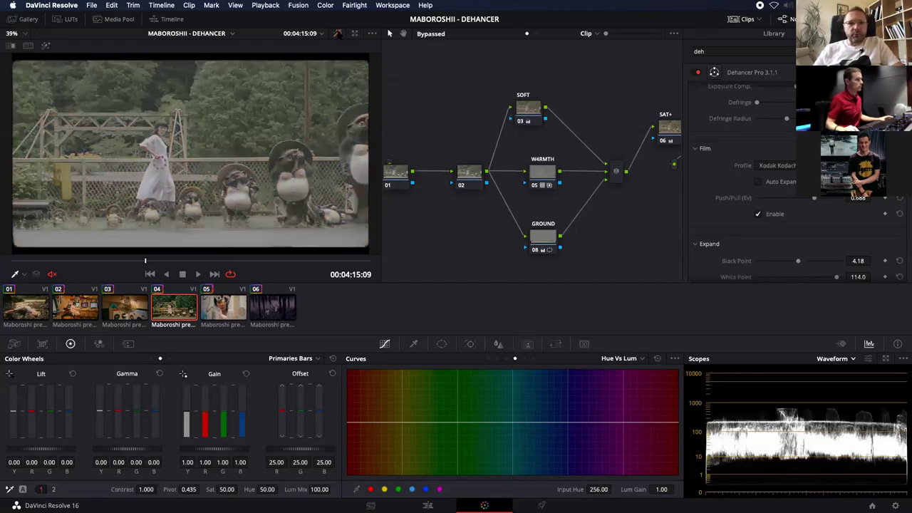
key("shift+d")
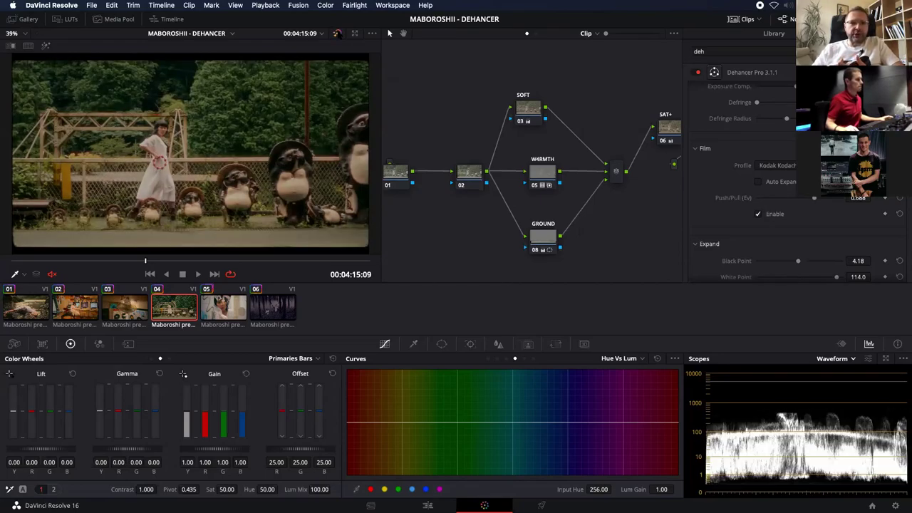
key("space")
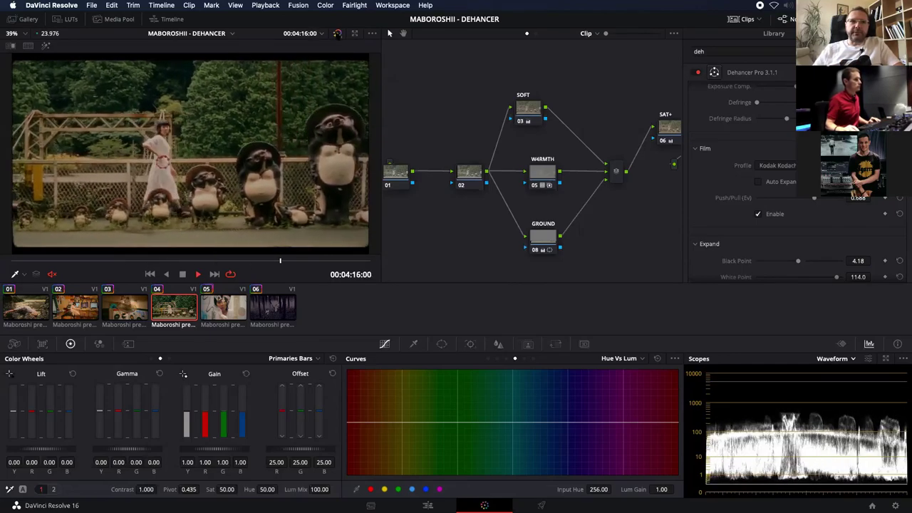
key("space")
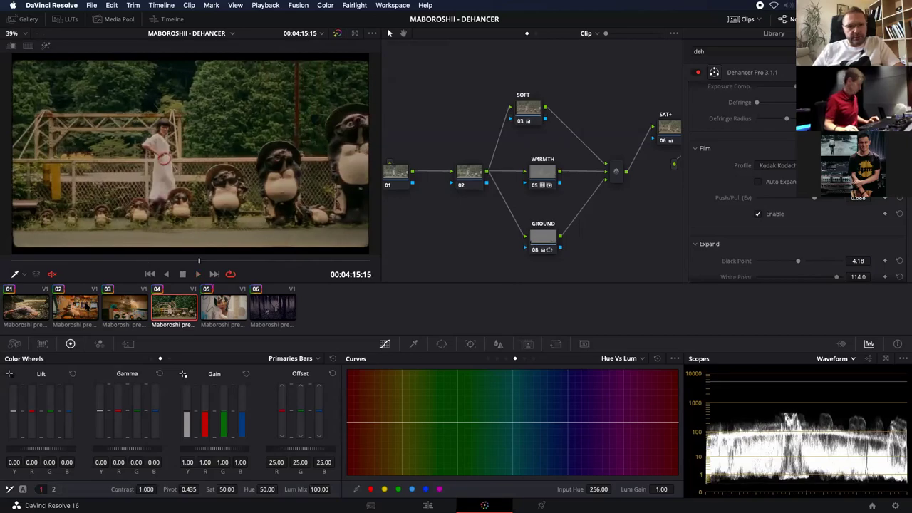
Set the arcade clip as reference, show a Selected Clips split screen, and enlarge the viewer.
left_click(29, 46)
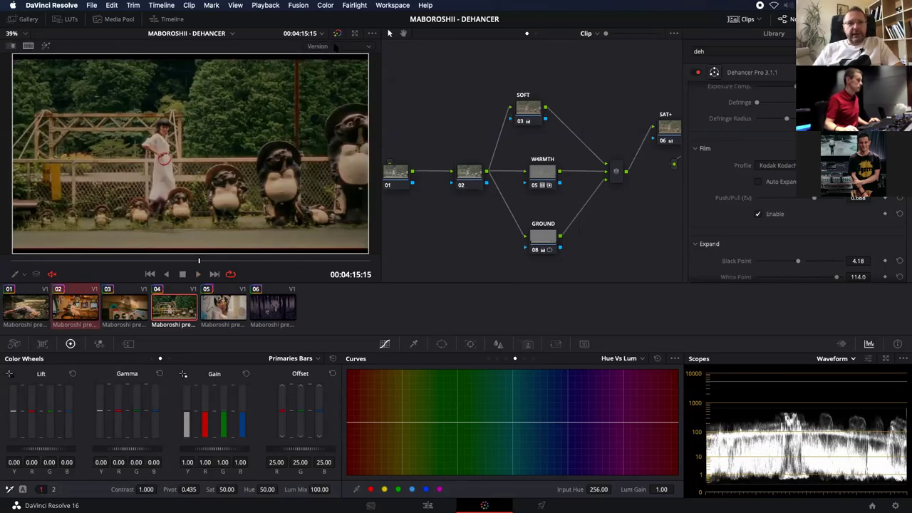
left_click(335, 47)
left_click(337, 100)
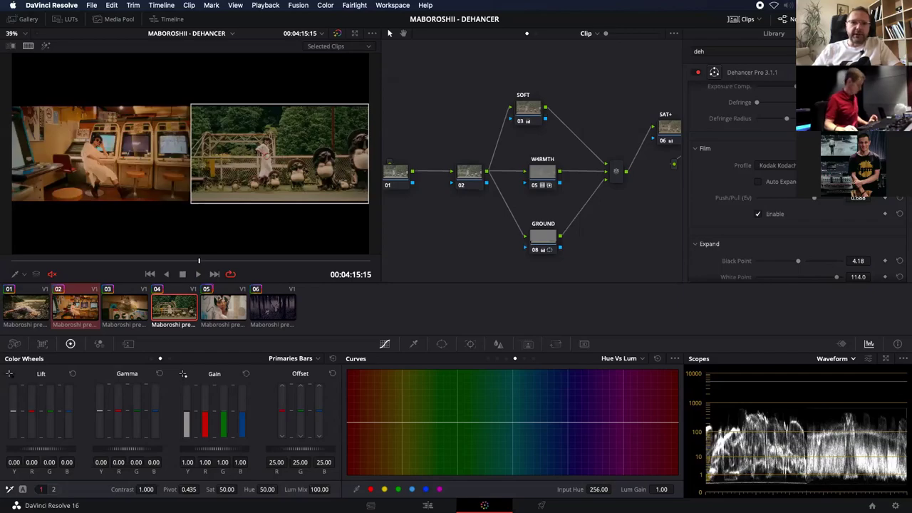
key("alt+f")
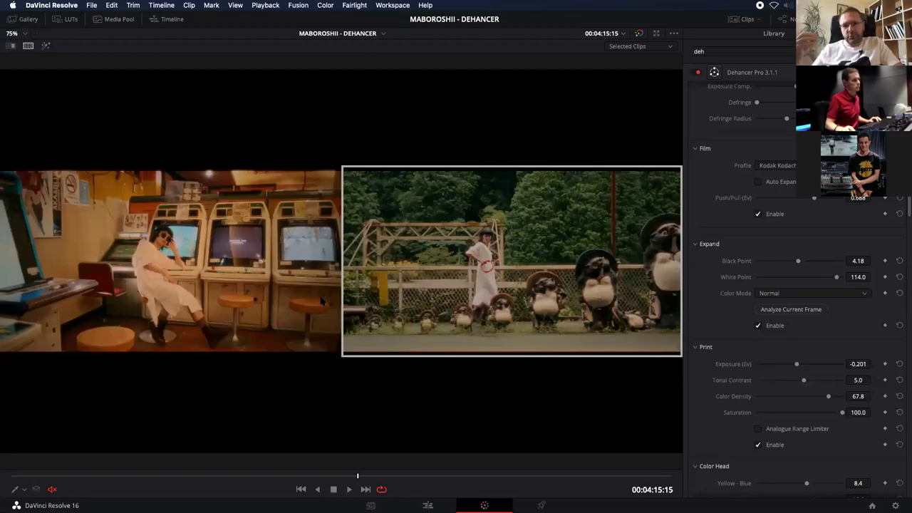
Play the side-by-side comparison, zoom toward the statue shot, then fit it back.
key("space")
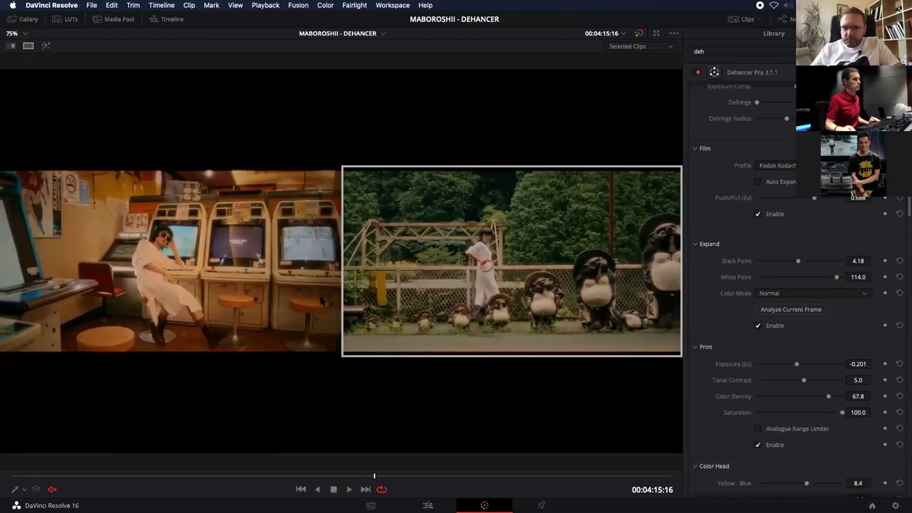
scroll(454, 314, "up", 5)
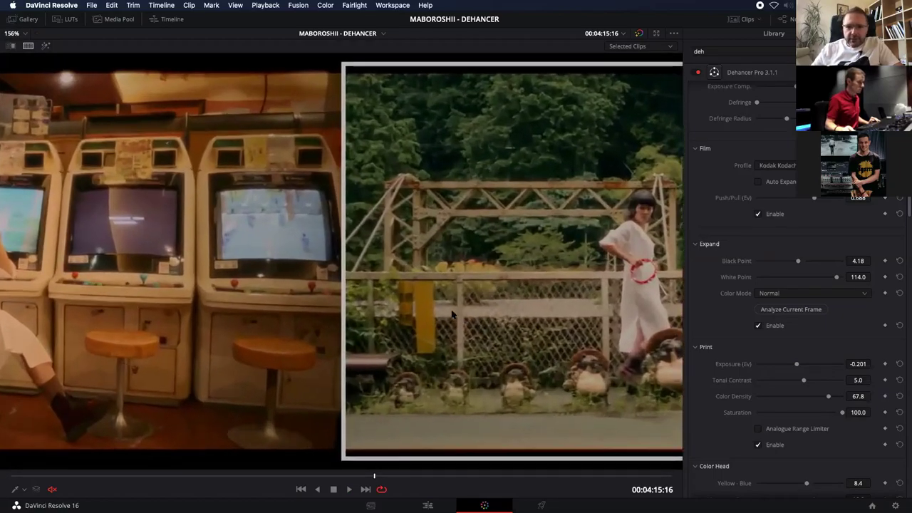
scroll(386, 308, "up", 3)
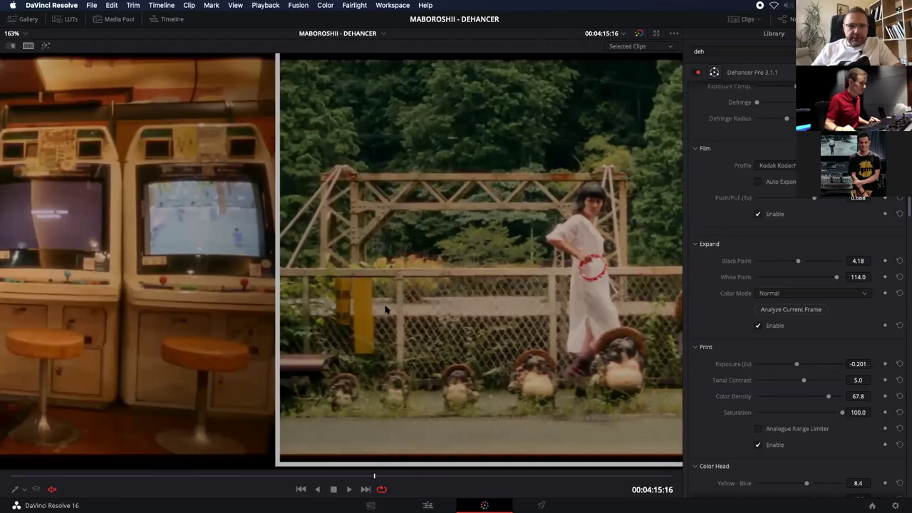
left_click_drag(386, 308, 516, 275)
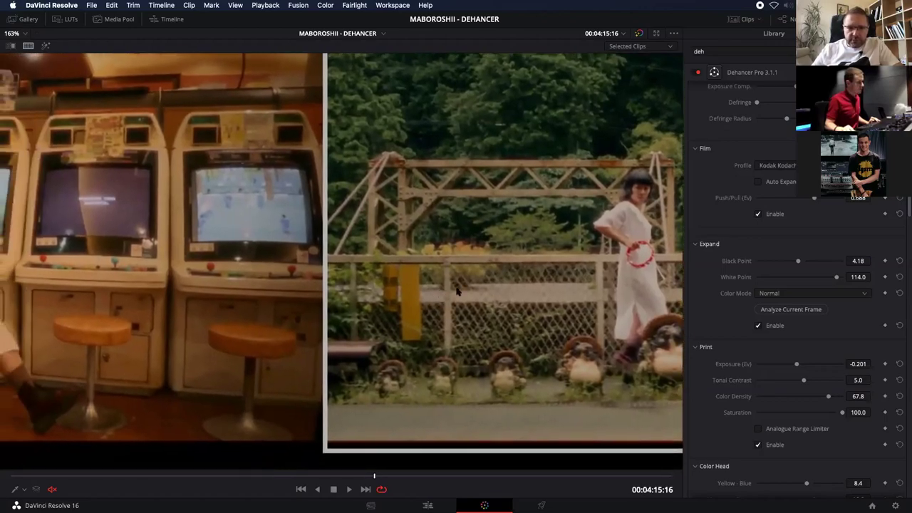
key("shift+z")
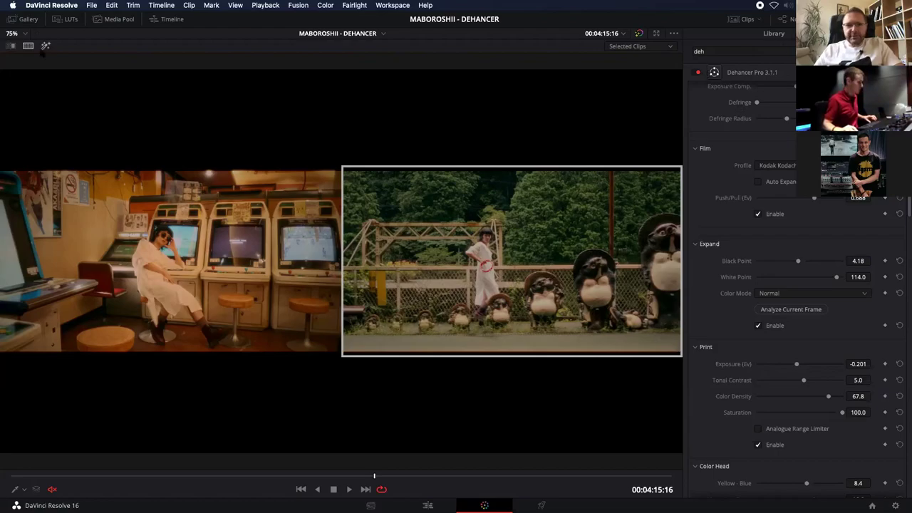
Turn off Split Screen and exit the enhanced viewer to the full Color page.
left_click(28, 47)
scroll(342, 261, "down", 1)
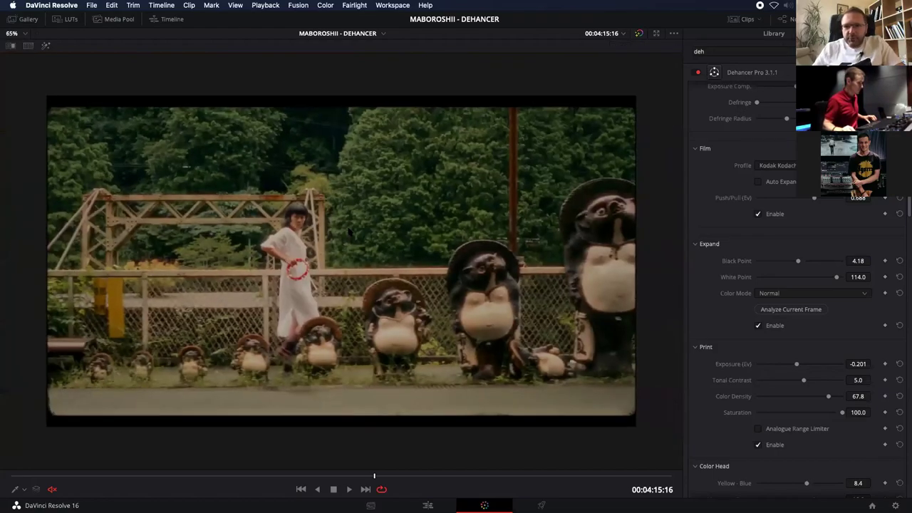
scroll(342, 260, "down", 1)
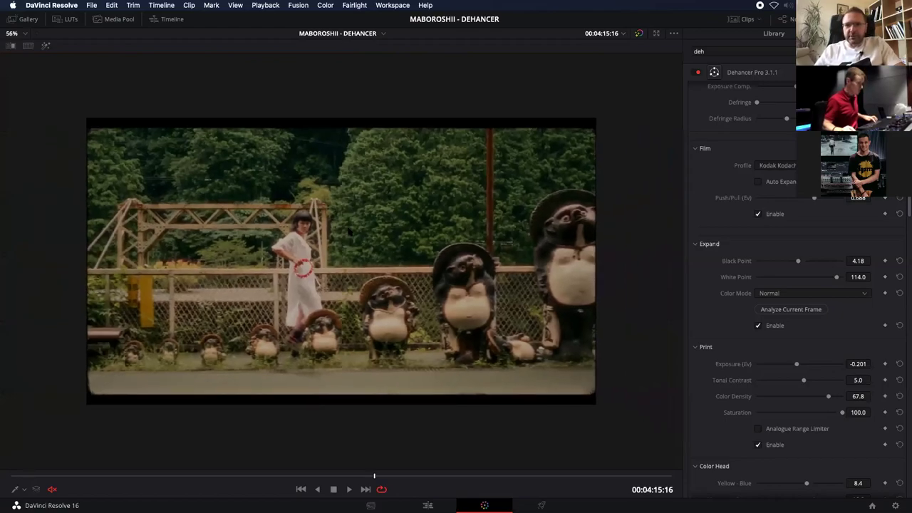
key("alt+f")
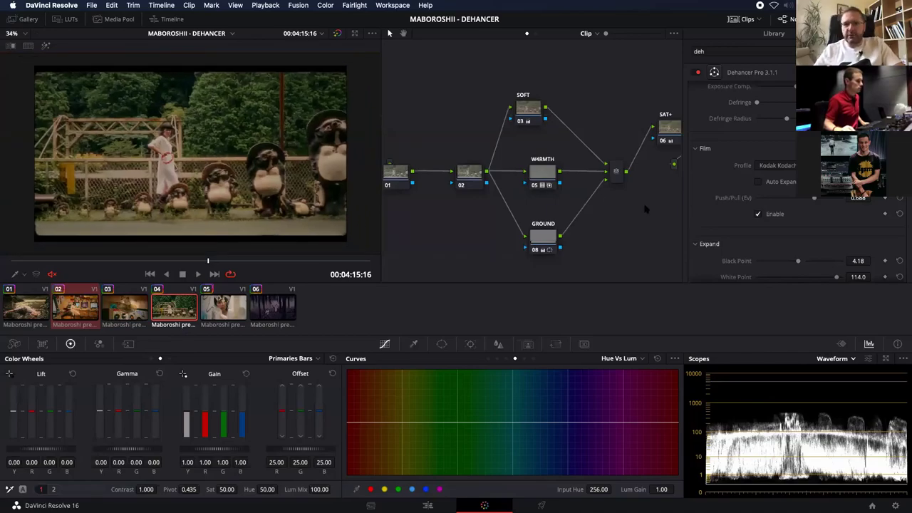
Select the SAT+ node, hide the OpenFX Library, and switch to laundromat clip 03.
scroll(574, 191, "right", 3)
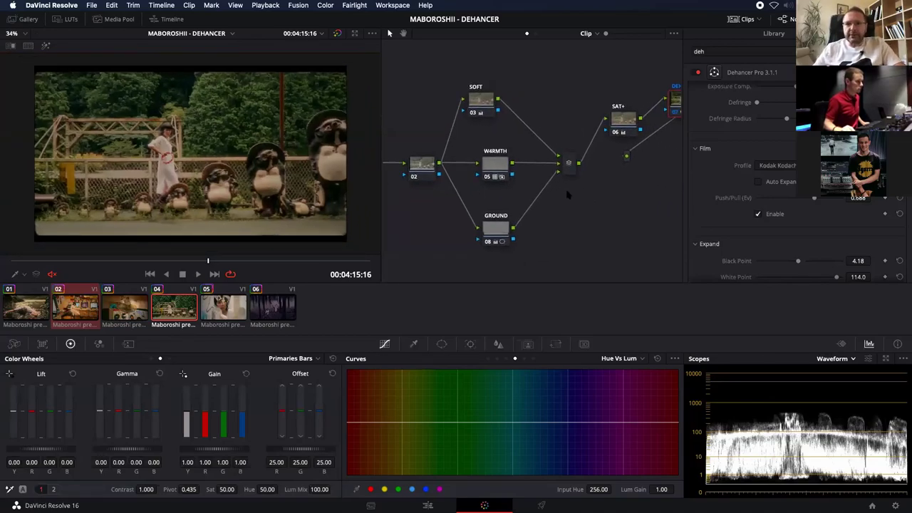
left_click(623, 123)
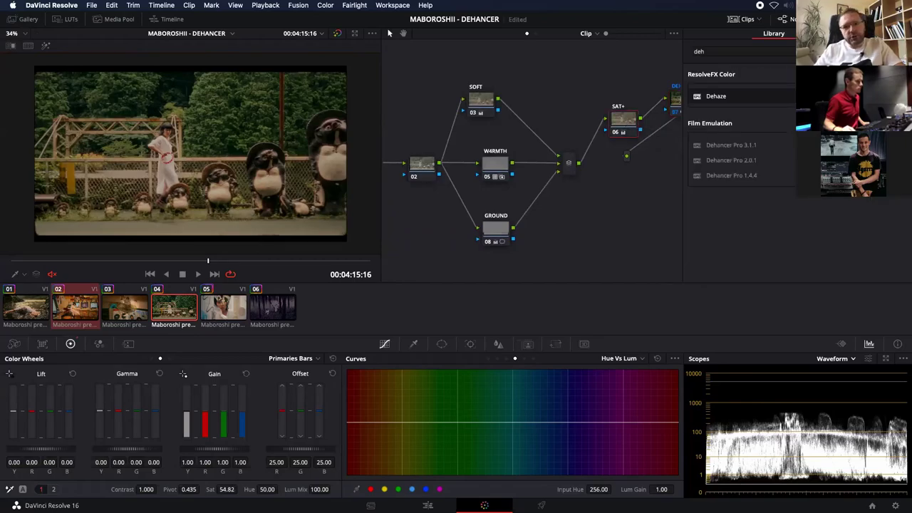
left_click(772, 33)
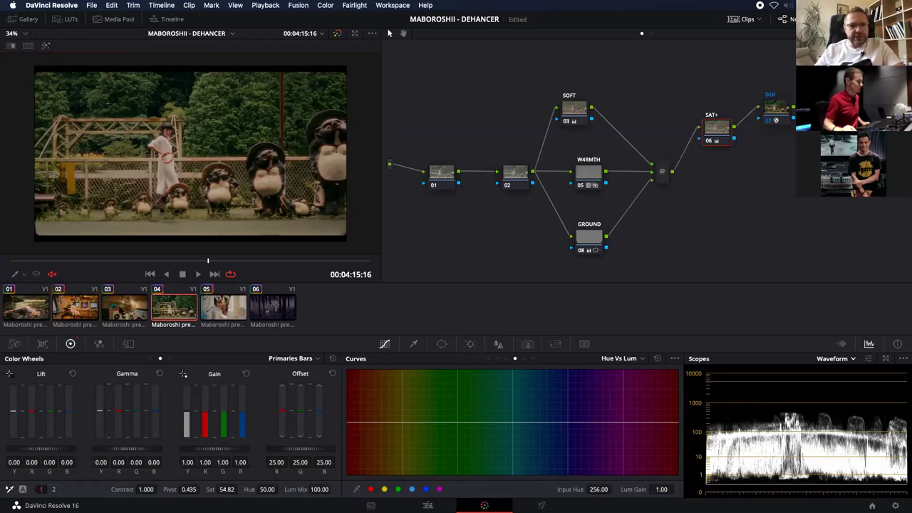
key("Up")
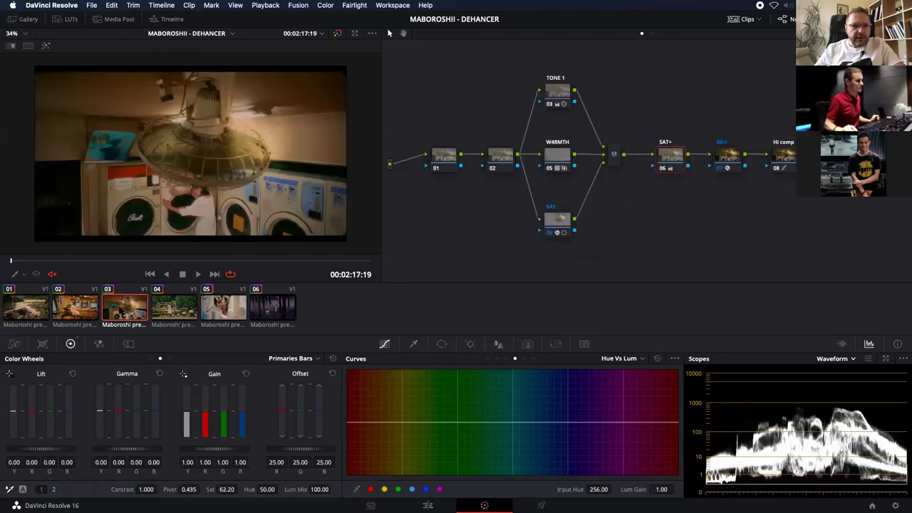
scroll(244, 169, "up", 2)
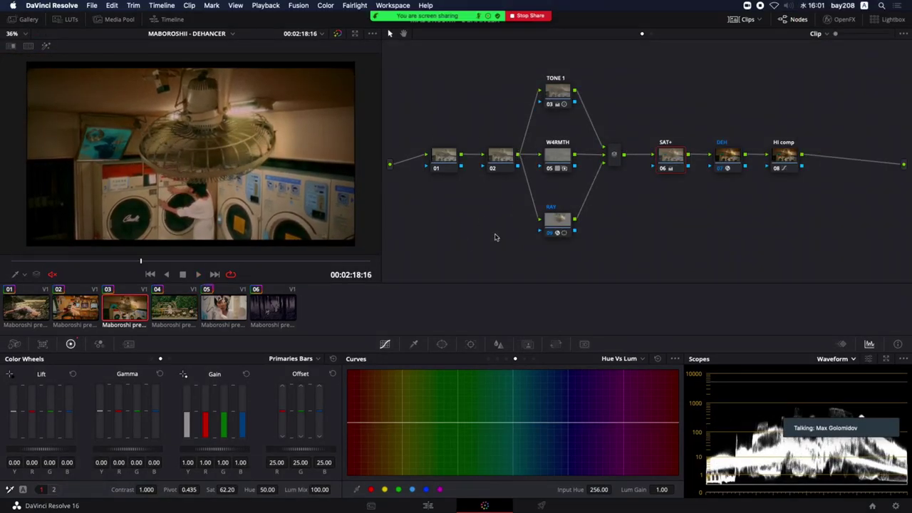
Select the RAY node and toggle it off and on to judge its effect.
left_click(553, 225)
key("ctrl+d")
key("ctrl+d")
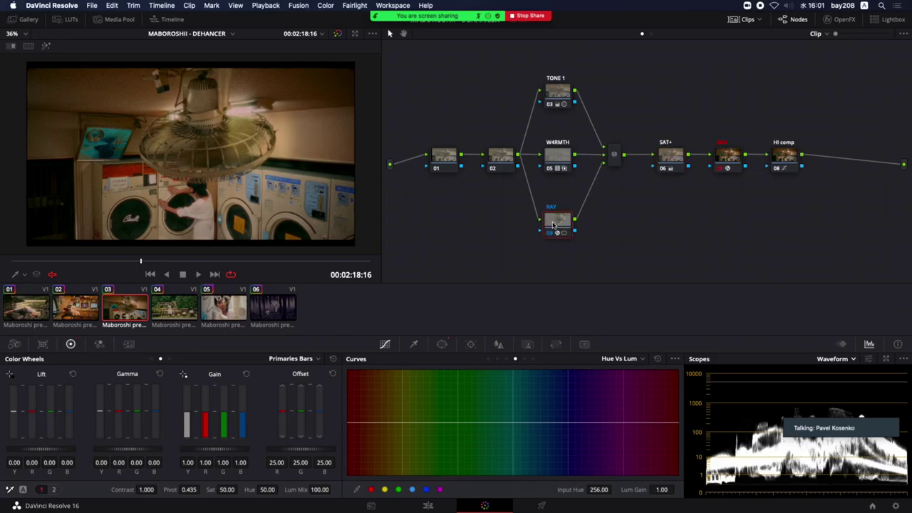
key("ctrl+d")
key("ctrl+d")
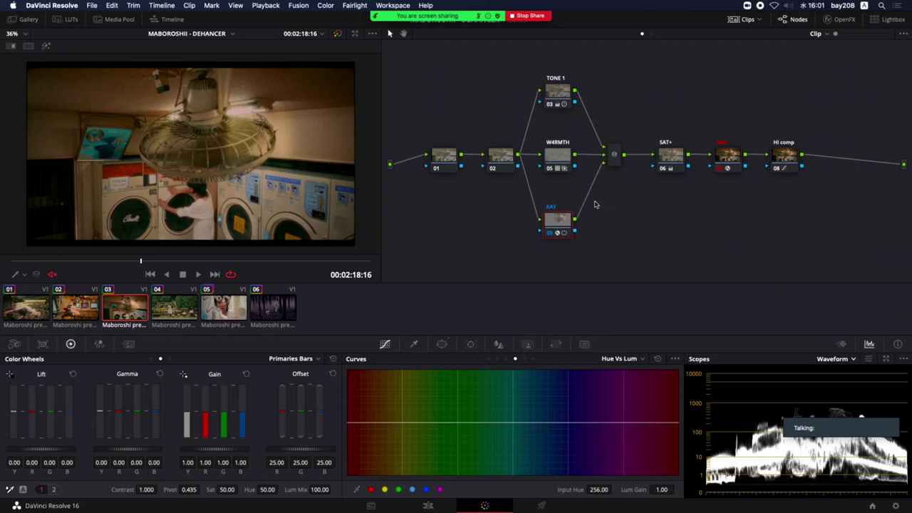
Play the clip viewing RAY's matte, return to full colour, and stop at 02:17:20.
key("shift+h")
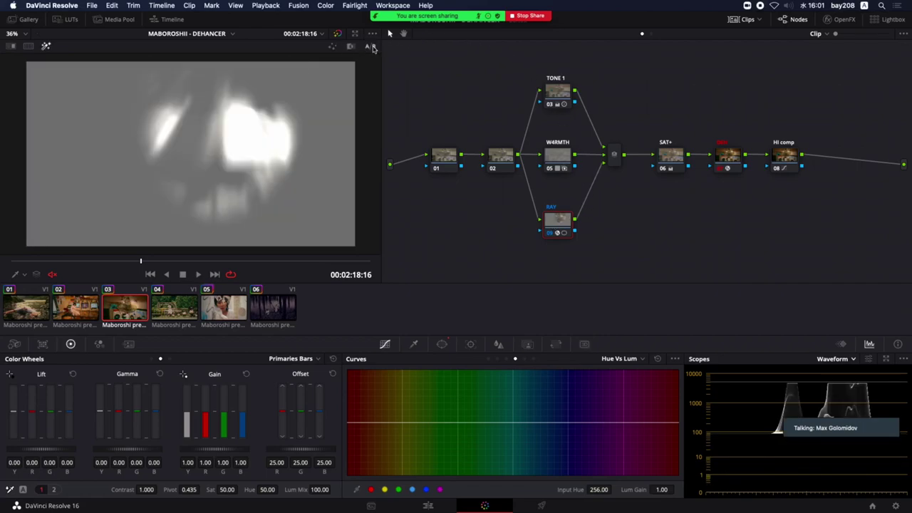
key("space")
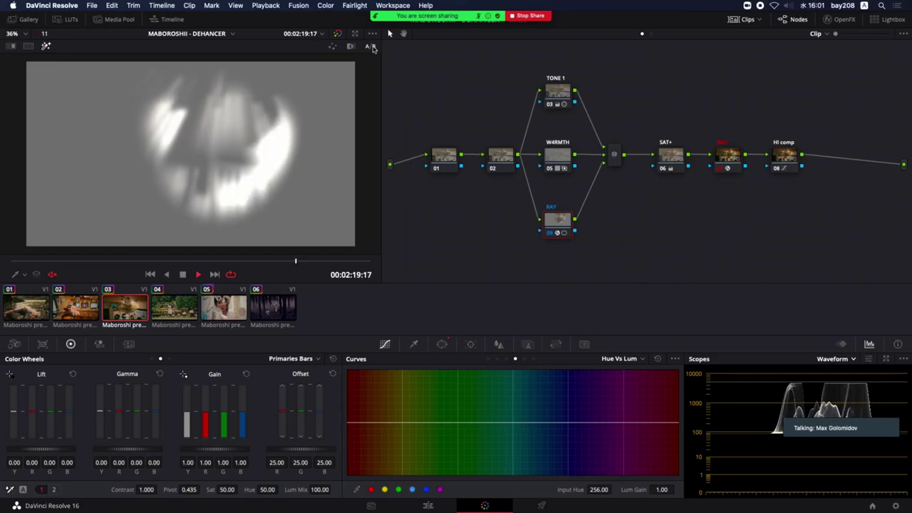
left_click(372, 47)
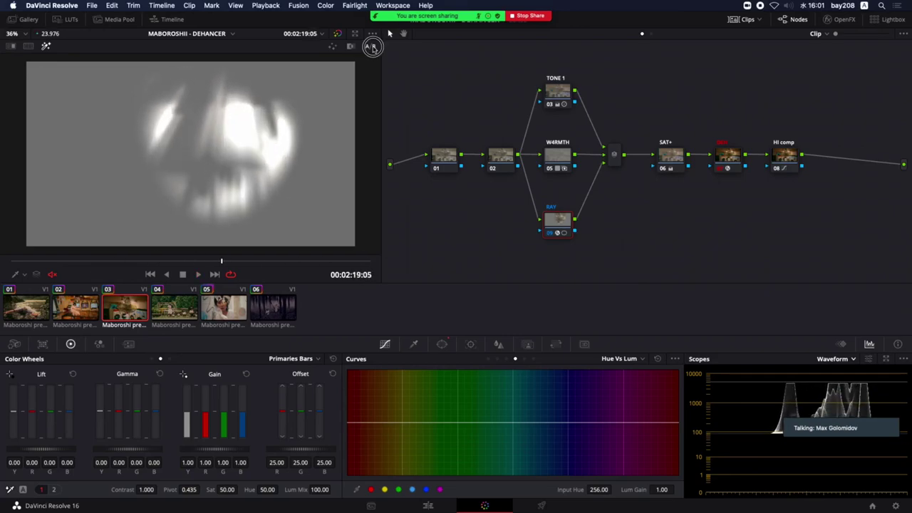
left_click(372, 47)
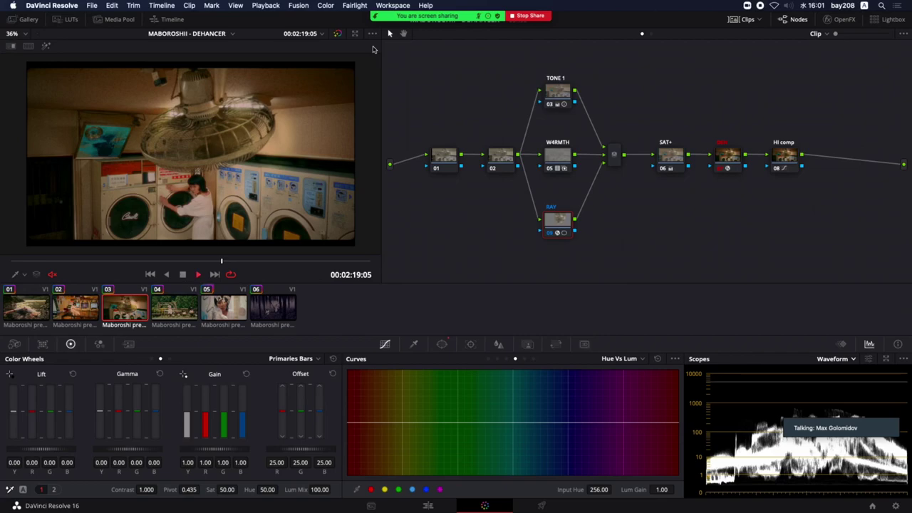
key("space")
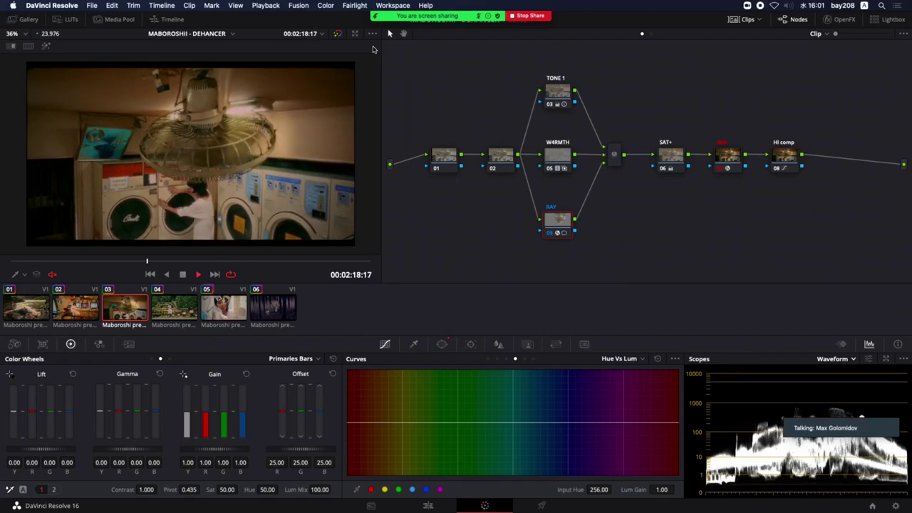
key("space")
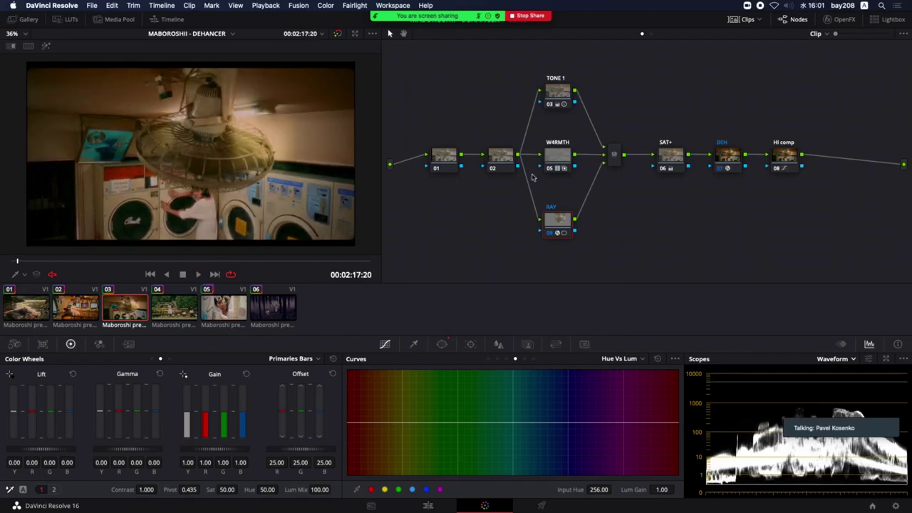
Review the RAY node's Light Rays OpenFX settings, then select the TONE 1 node.
left_click(838, 20)
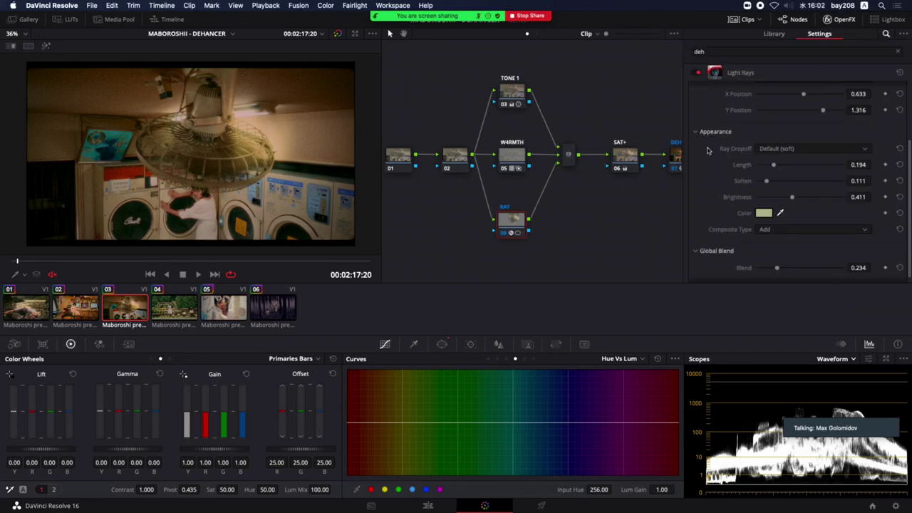
scroll(710, 178, "up", 3)
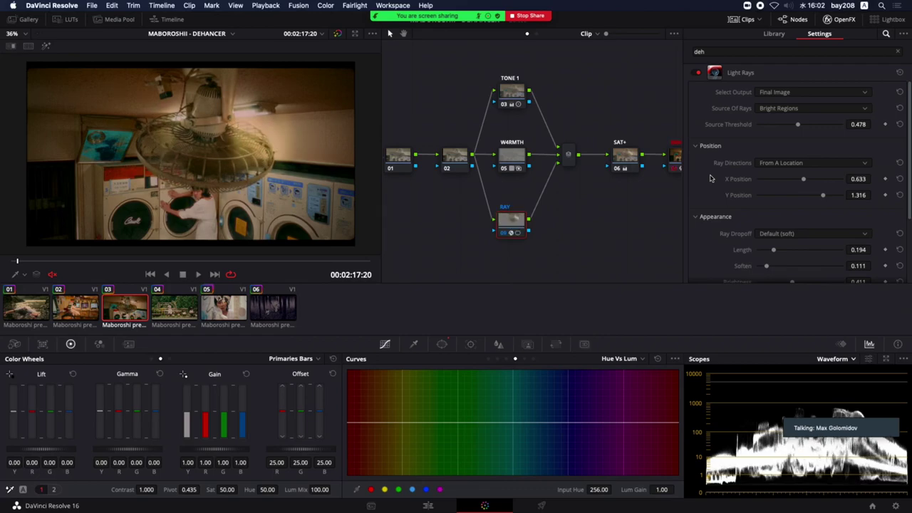
scroll(721, 207, "down", 3)
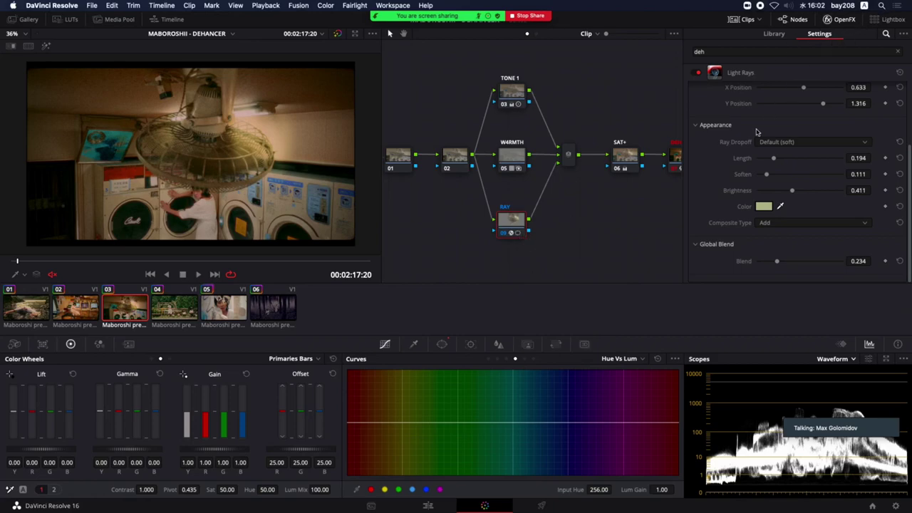
left_click(517, 97)
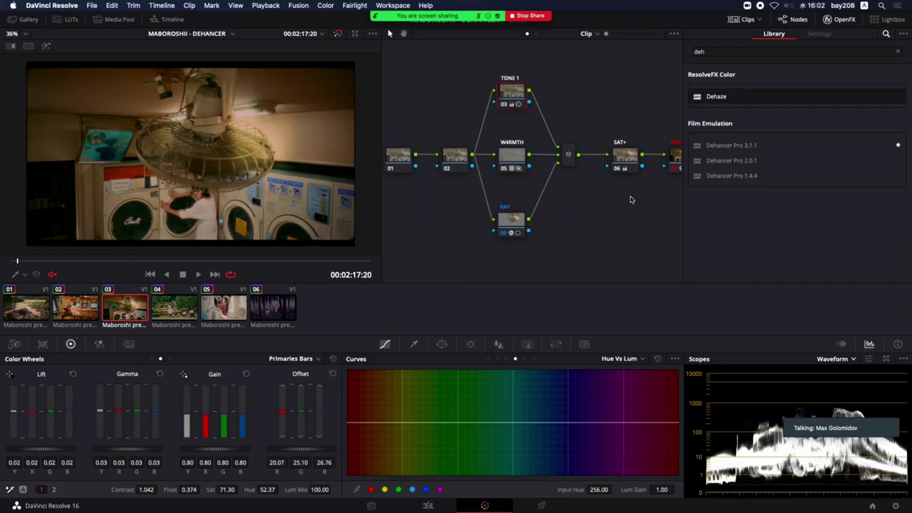
Move the HI comp node up and toggle it off and on to compare.
scroll(541, 194, "right", 5)
scroll(605, 183, "right", 2)
left_click_drag(627, 161, 634, 126)
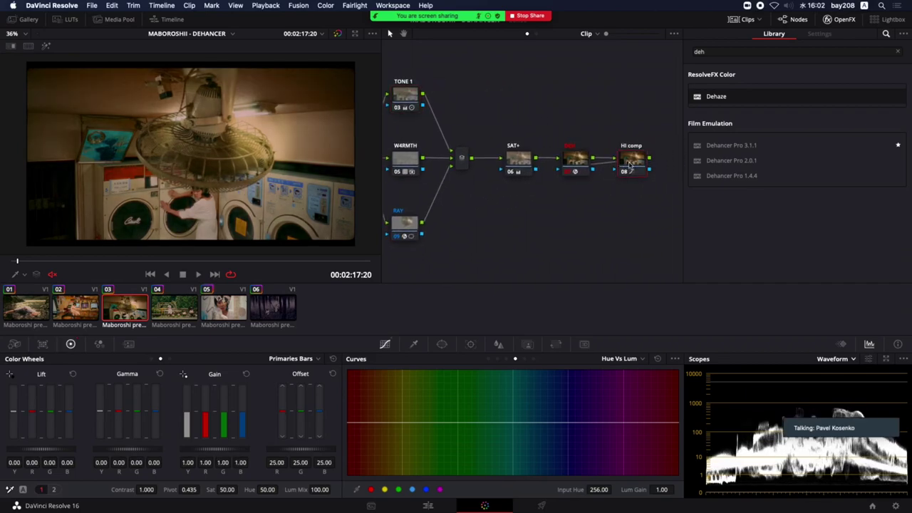
key("ctrl+d")
key("ctrl+d")
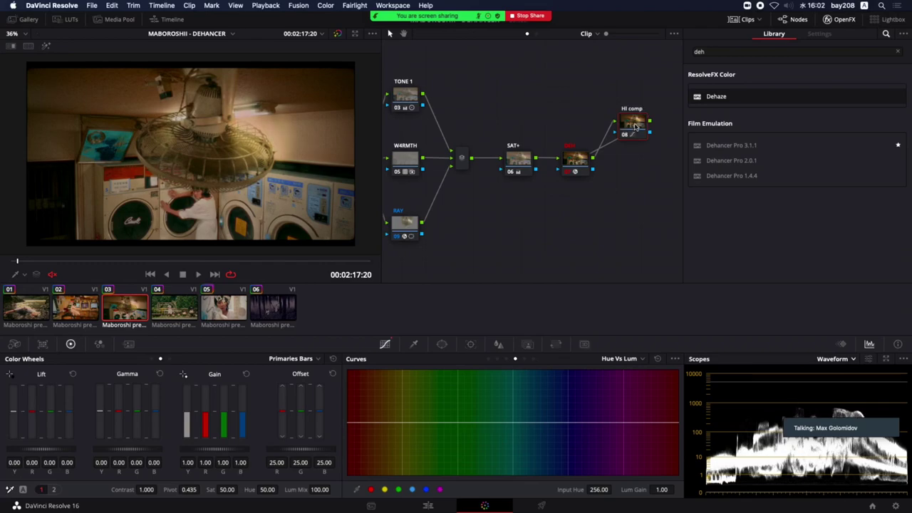
key("ctrl+d")
key("ctrl+d")
Move the DEH node up and compare the image with Dehancer disabled and re-enabled.
left_click_drag(577, 165, 578, 132)
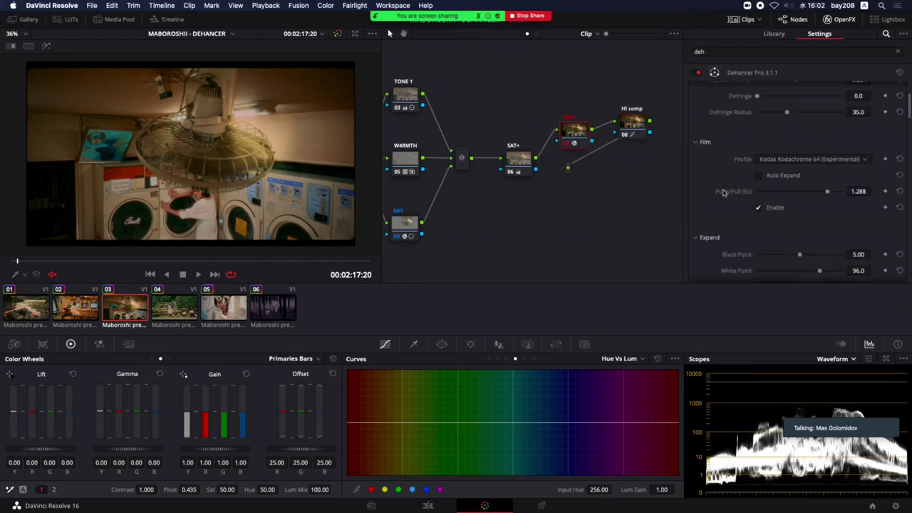
key("ctrl+d")
key("ctrl+d")
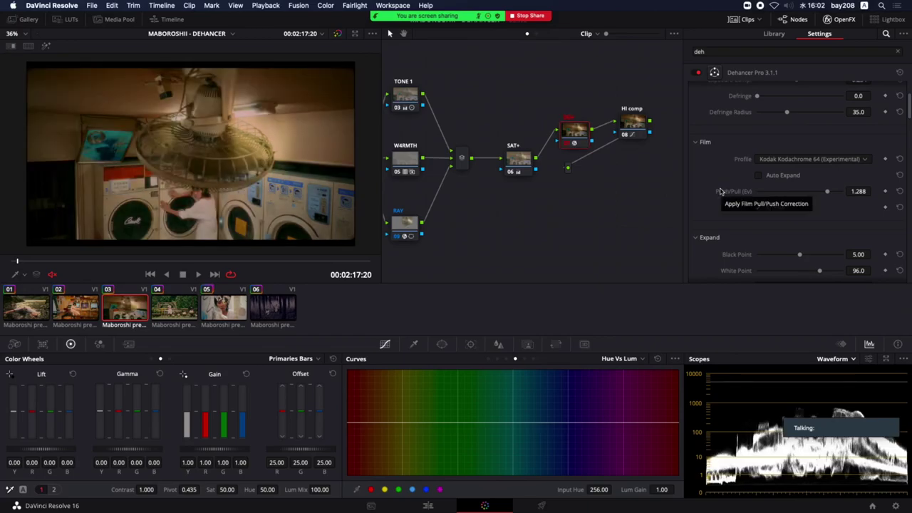
key("ctrl+d")
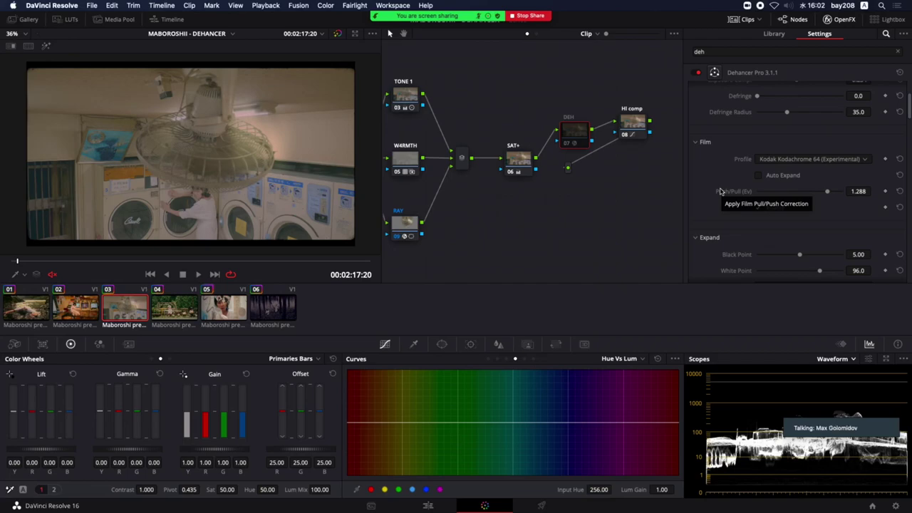
key("ctrl+d")
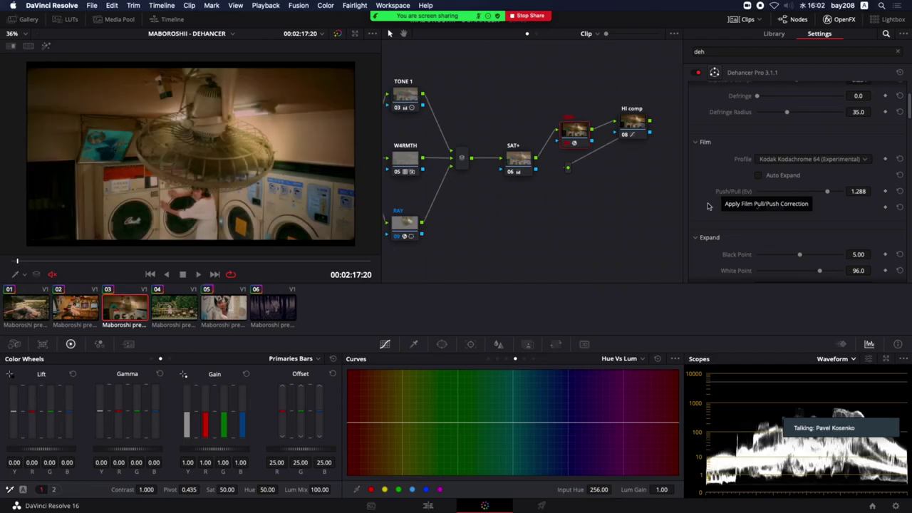
Scroll to Dehancer's Color Head and switch it off and back on to compare.
scroll(707, 207, "up", 2)
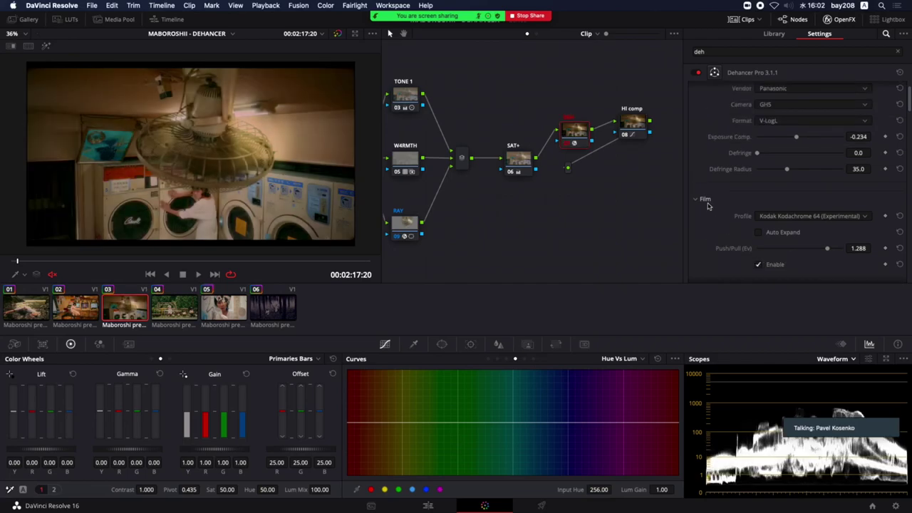
scroll(707, 206, "down", 3)
scroll(707, 206, "down", 1)
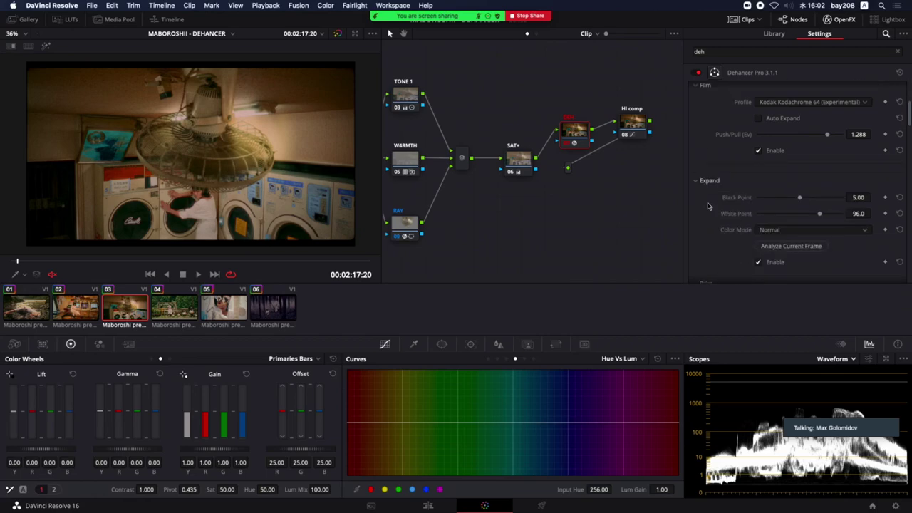
scroll(707, 207, "down", 3)
scroll(707, 207, "down", 4)
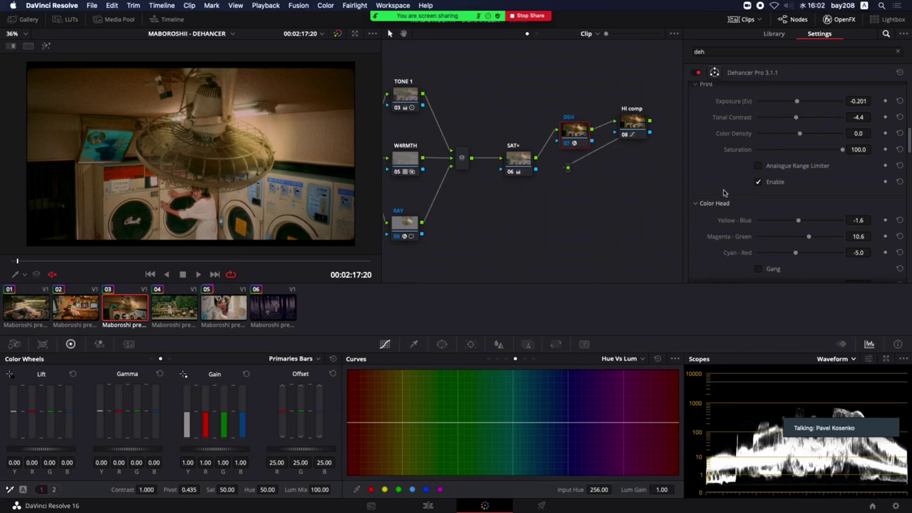
scroll(724, 193, "down", 2)
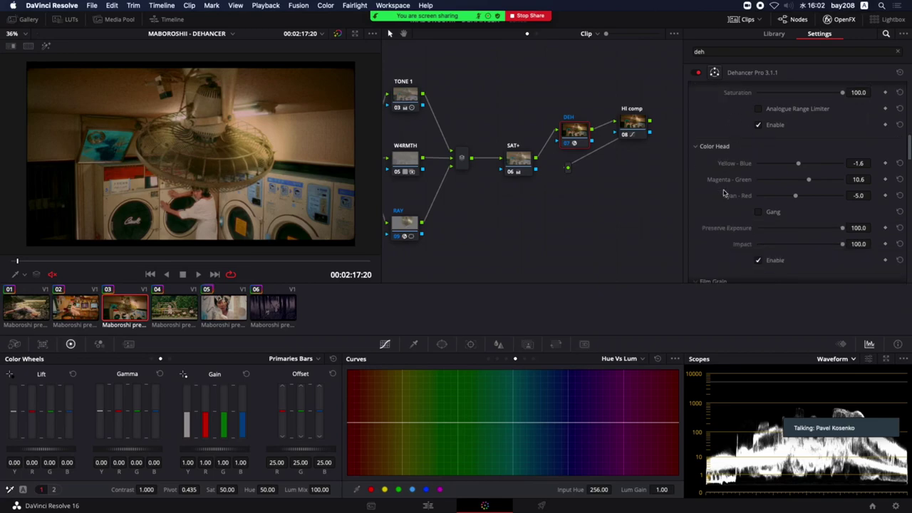
left_click(758, 261)
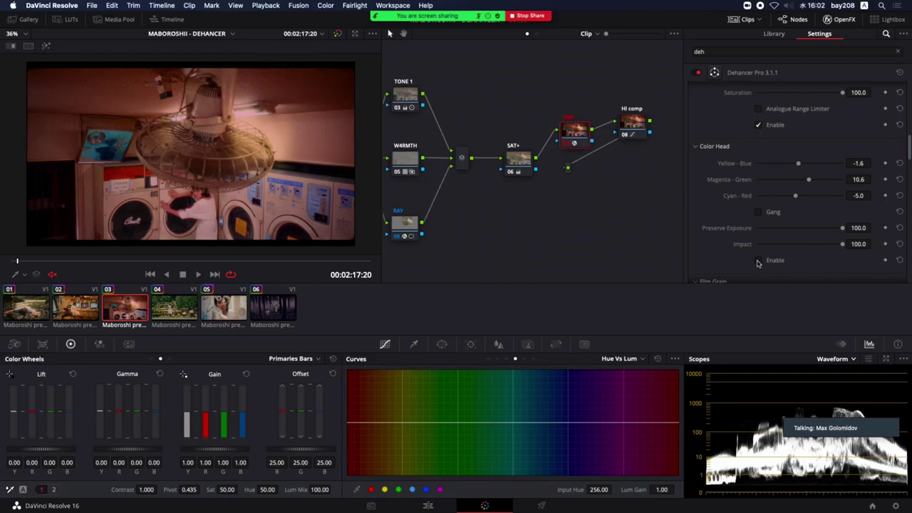
left_click(758, 260)
Show the stills gallery, switch to another album, then return to the TESTS album.
left_click(29, 19)
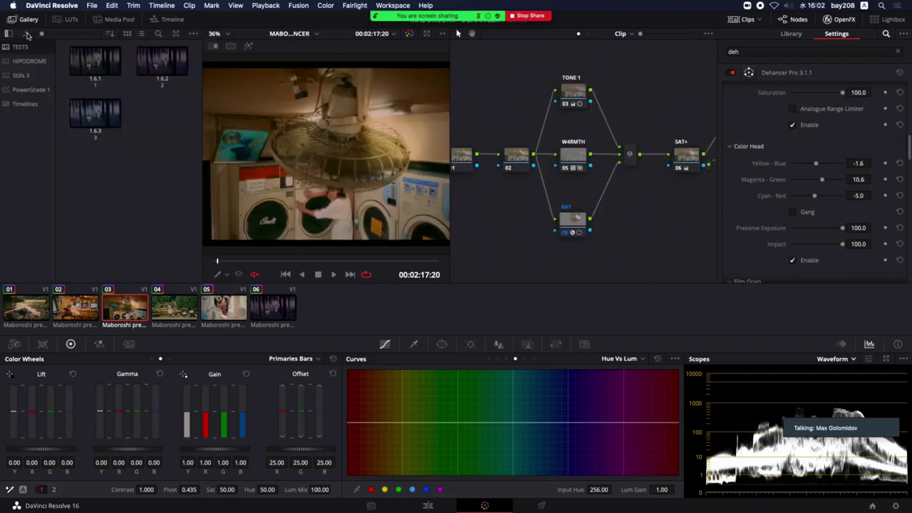
left_click(22, 75)
left_click(25, 47)
Fit the whole laundromat frame in the viewer at 27% zoom.
key("shift+z")
scroll(314, 225, "down", 1)
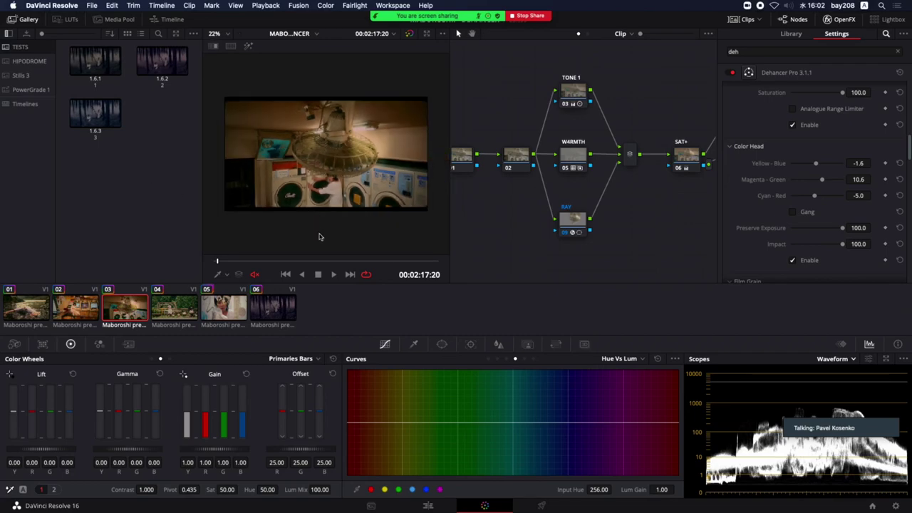
scroll(319, 236, "up", 1)
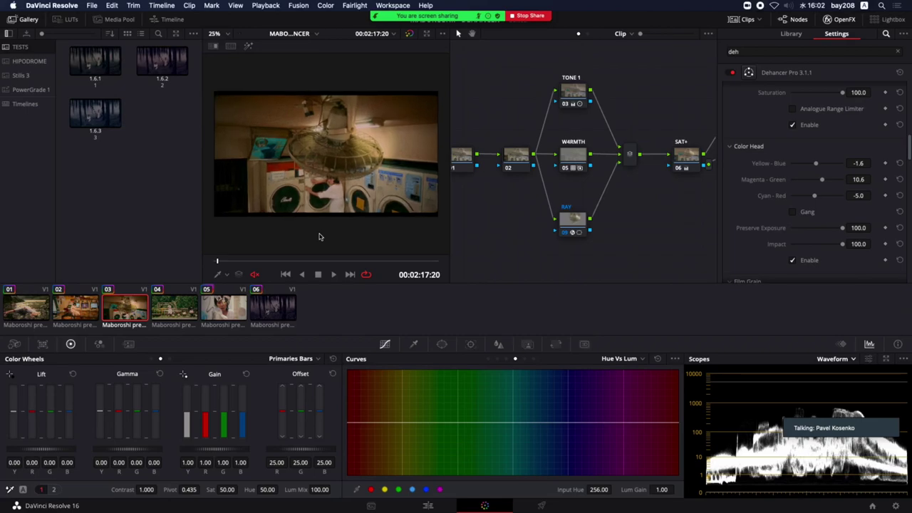
scroll(319, 236, "up", 1)
scroll(319, 236, "up", 1)
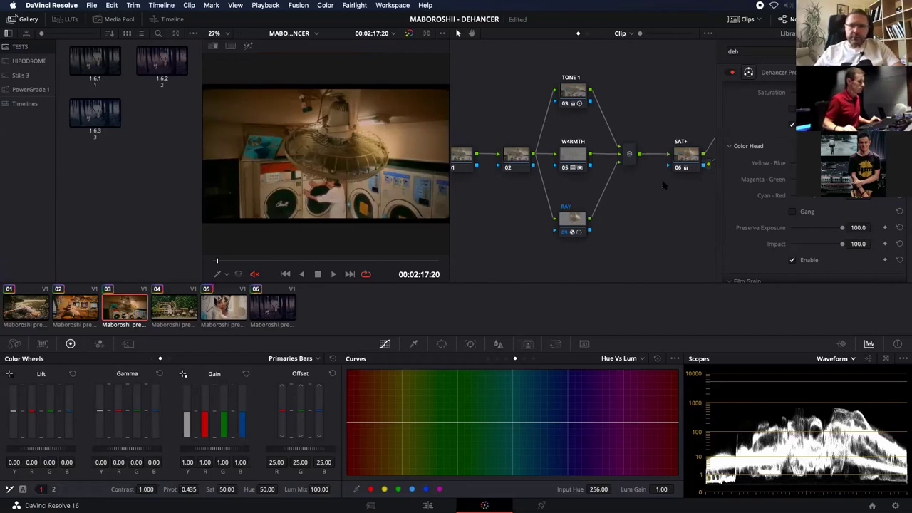
Play forward to 02:19:16 and disable every node except DEH to view its effect alone.
key("space")
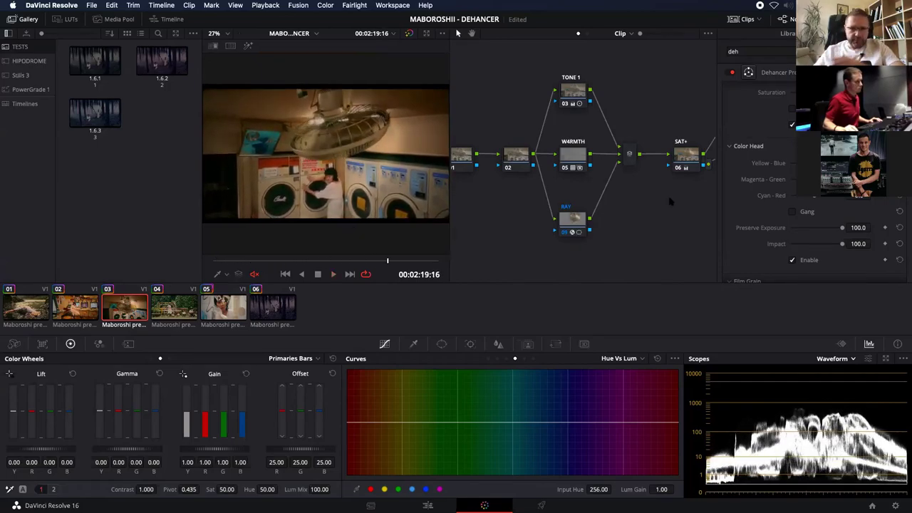
left_click(840, 19)
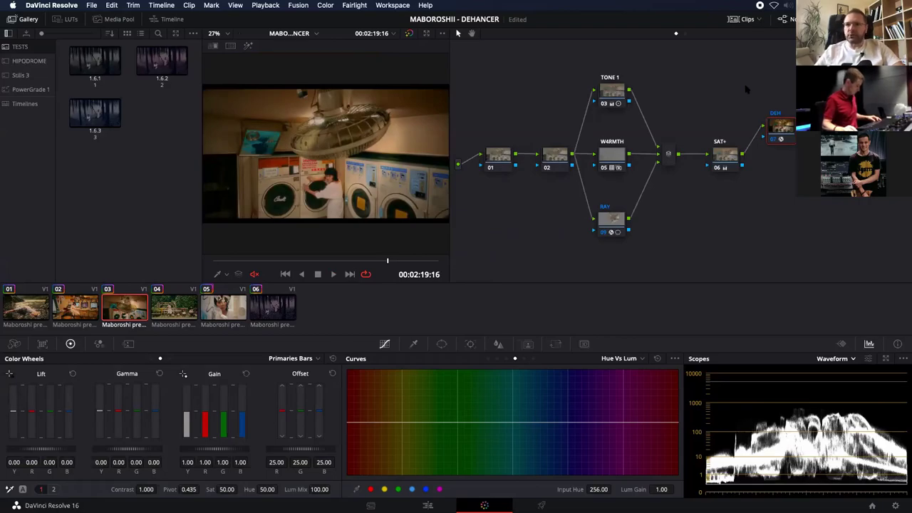
key("alt+d")
left_click(774, 138)
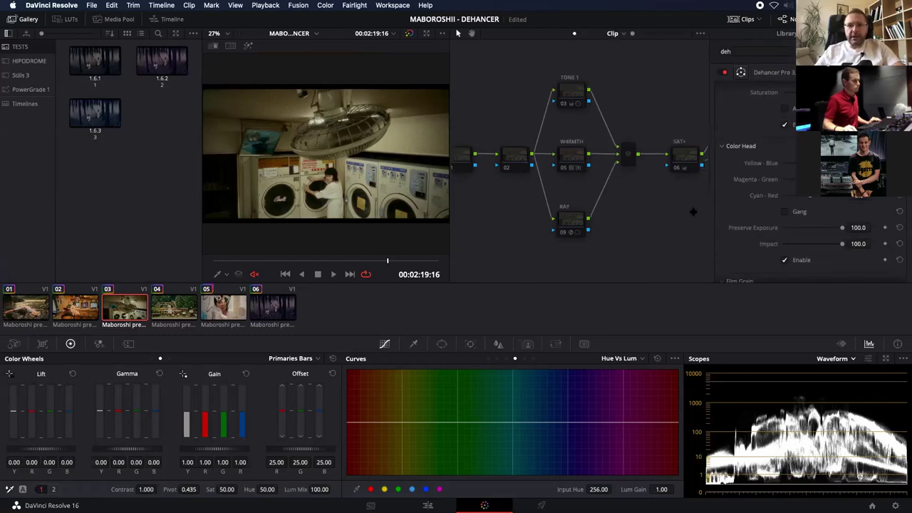
Scroll through the Dehancer Pro Film, Print and Color Head settings to review them.
scroll(707, 204, "up", 2)
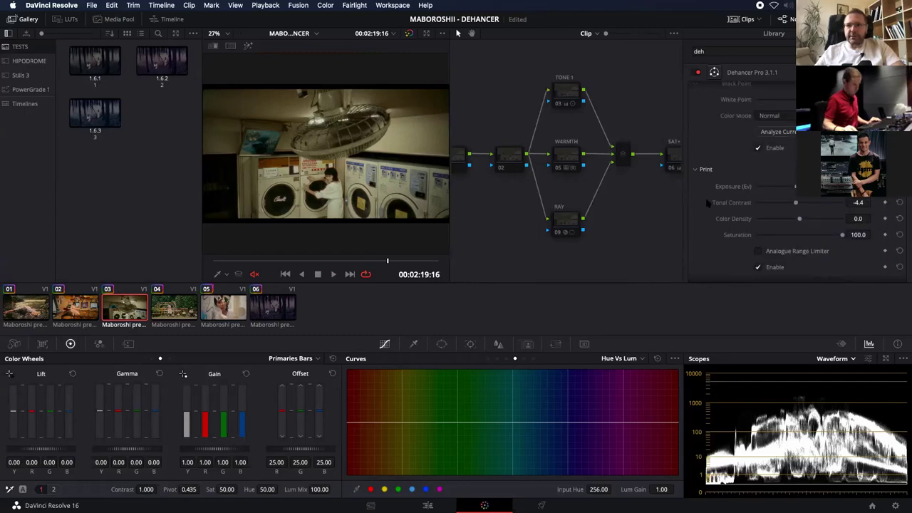
scroll(707, 204, "up", 3)
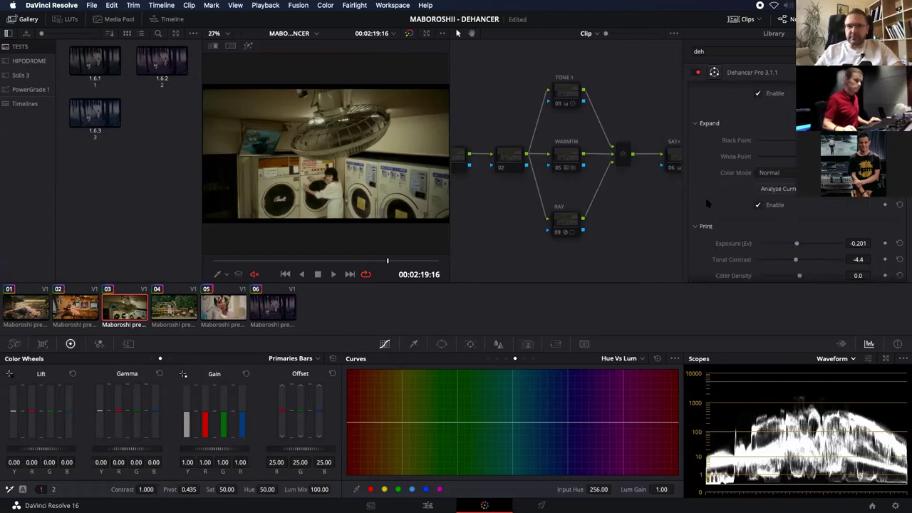
scroll(707, 203, "up", 3)
scroll(707, 204, "up", 2)
scroll(707, 204, "up", 4)
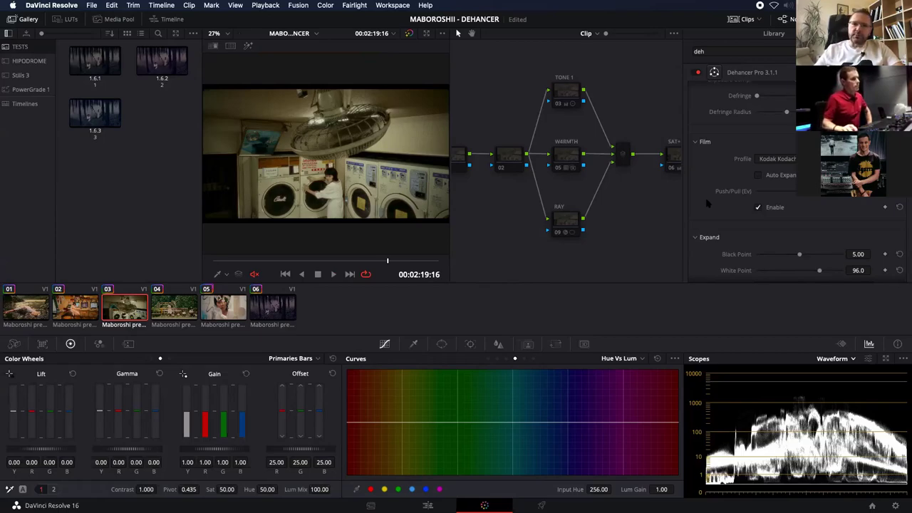
scroll(707, 205, "down", 3)
scroll(707, 204, "down", 2)
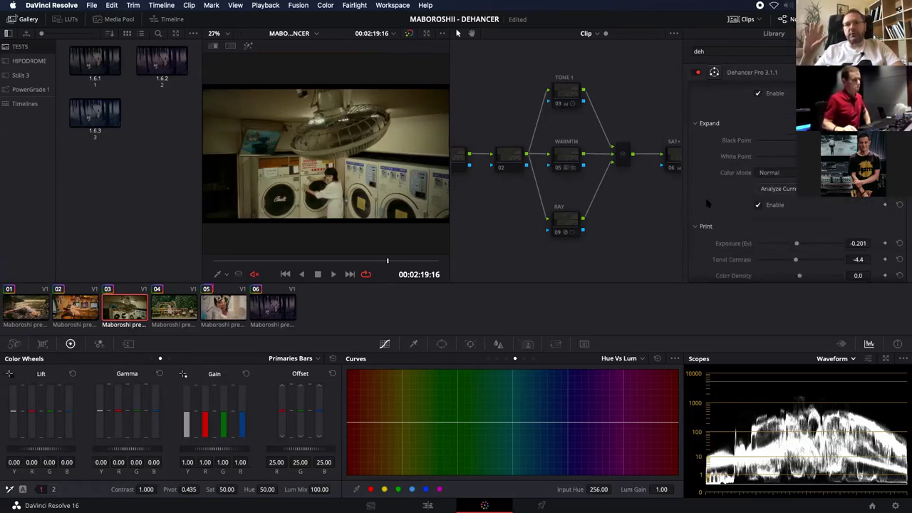
scroll(716, 191, "down", 2)
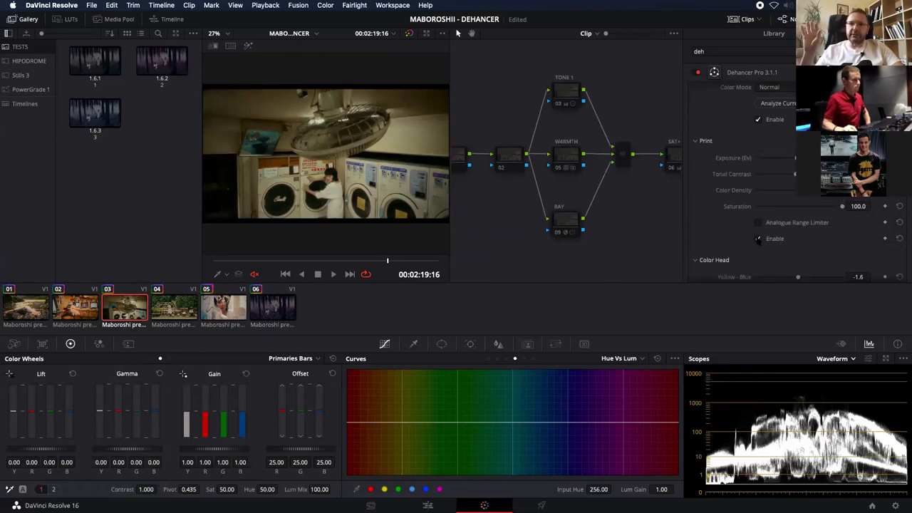
scroll(757, 246, "down", 2)
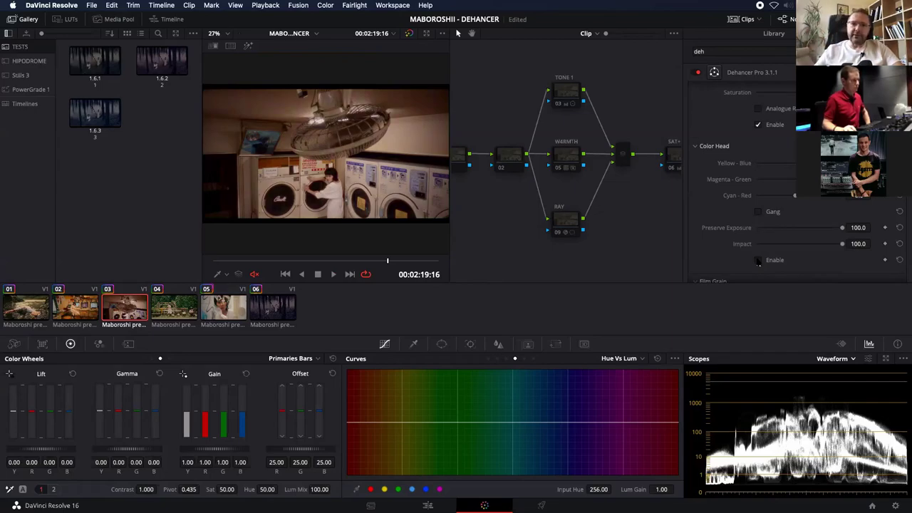
Enlarge the viewer and switch off Dehancer's Print and Color Head stages for comparison.
key("alt+f")
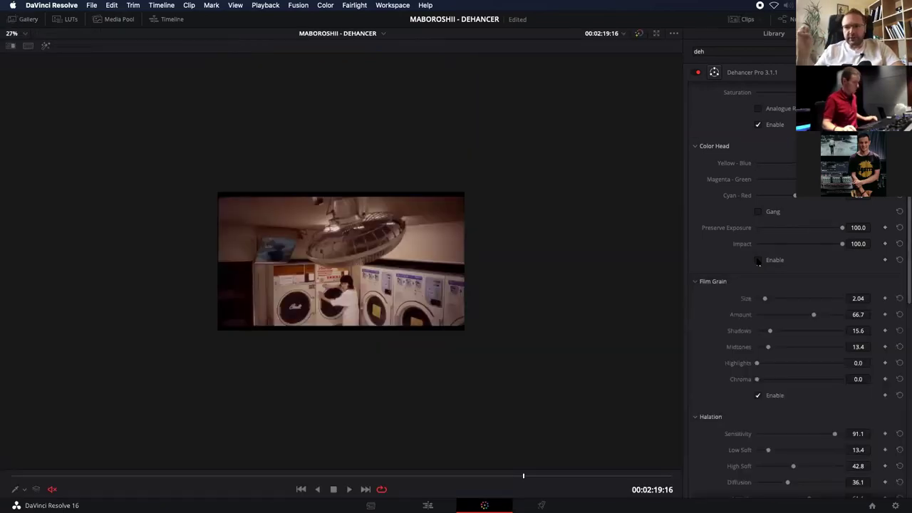
scroll(730, 259, "up", 4)
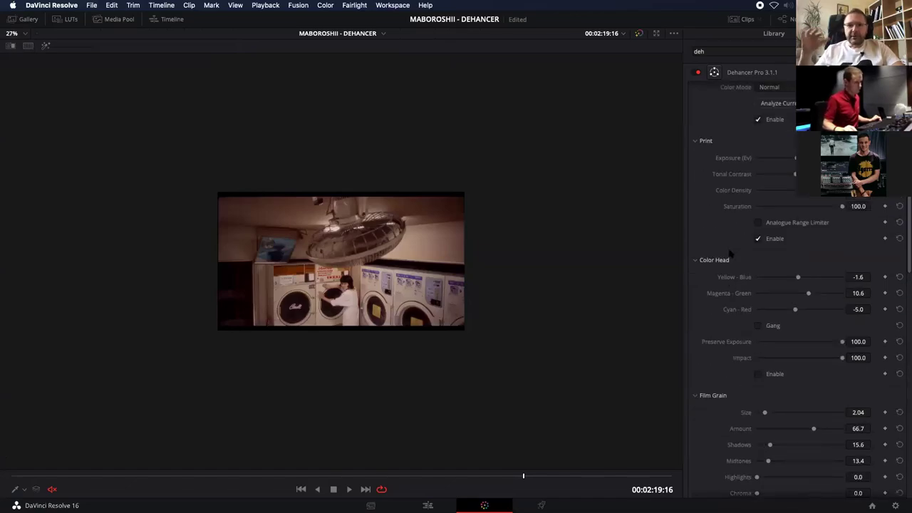
scroll(729, 253, "down", 2)
left_click(758, 183)
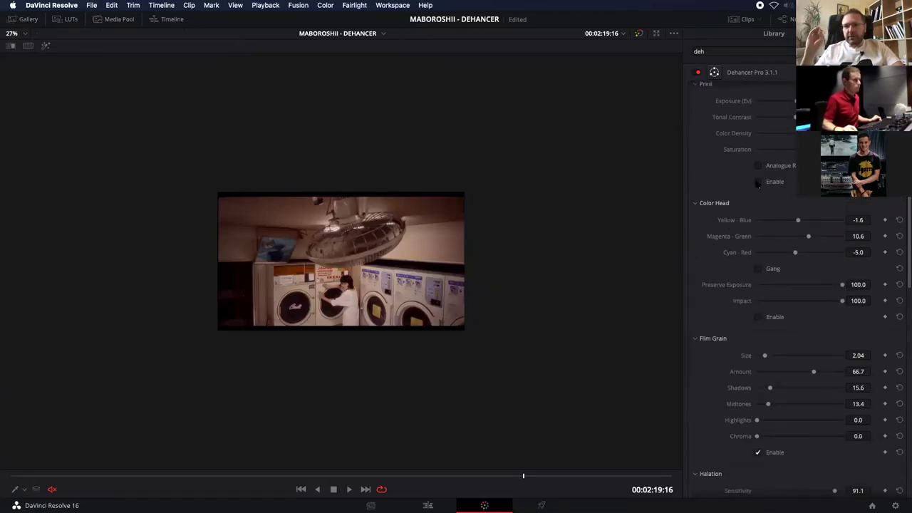
scroll(719, 222, "down", 4)
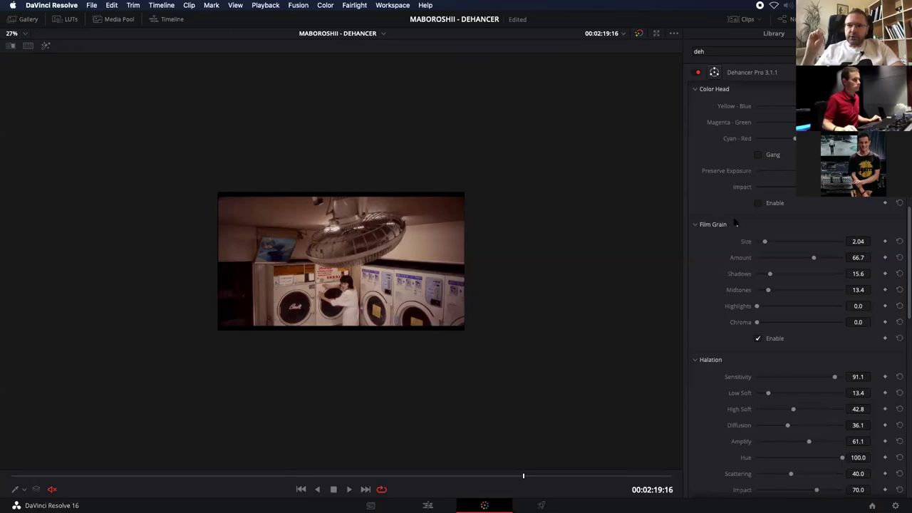
scroll(736, 222, "down", 3)
scroll(736, 222, "up", 2)
scroll(736, 222, "up", 2)
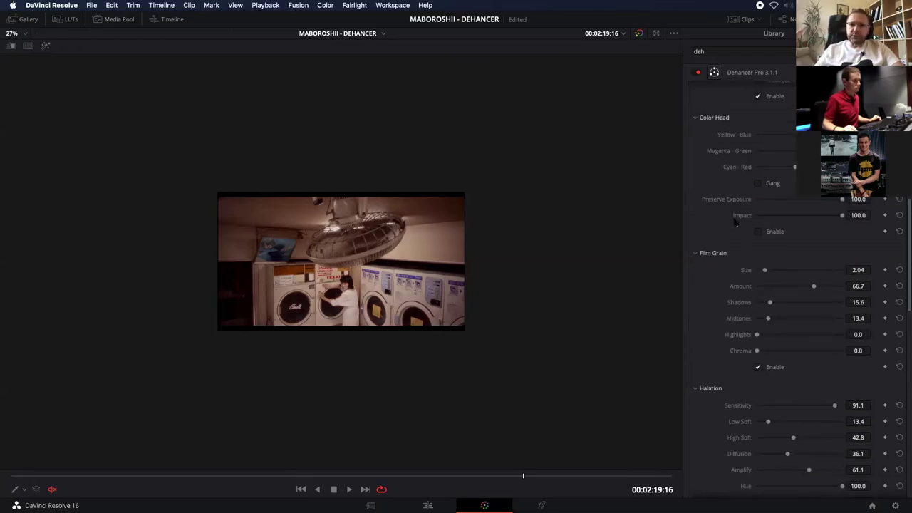
scroll(736, 223, "up", 4)
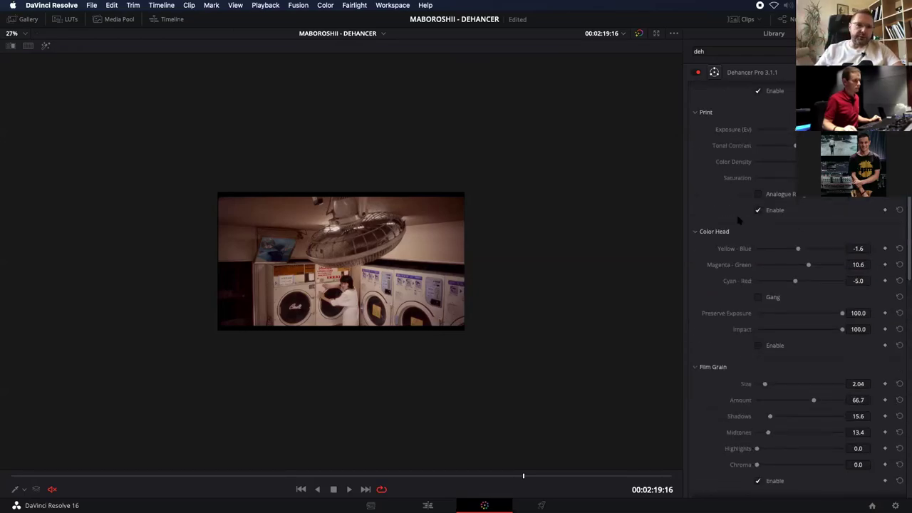
left_click(757, 211)
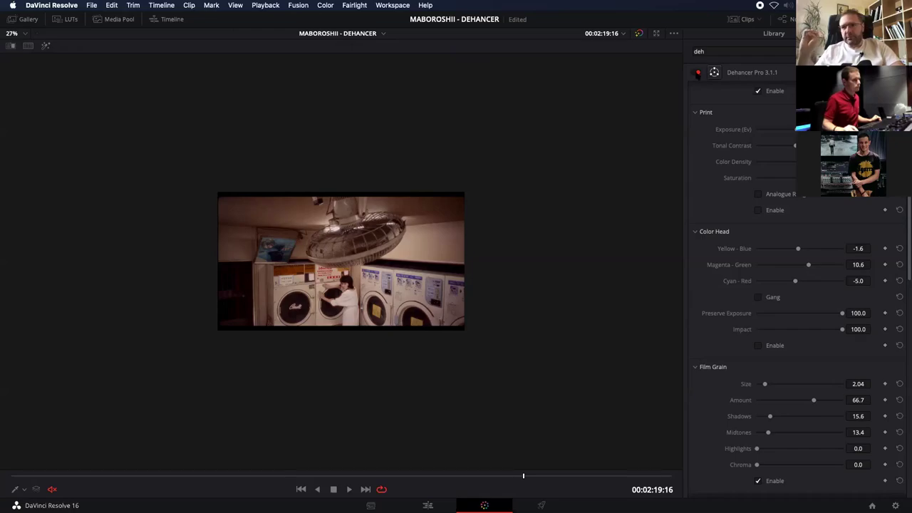
Bypass Dehancer and restore it, re-enable Print and Color Head, and enlarge the viewer.
left_click(697, 73)
left_click(697, 72)
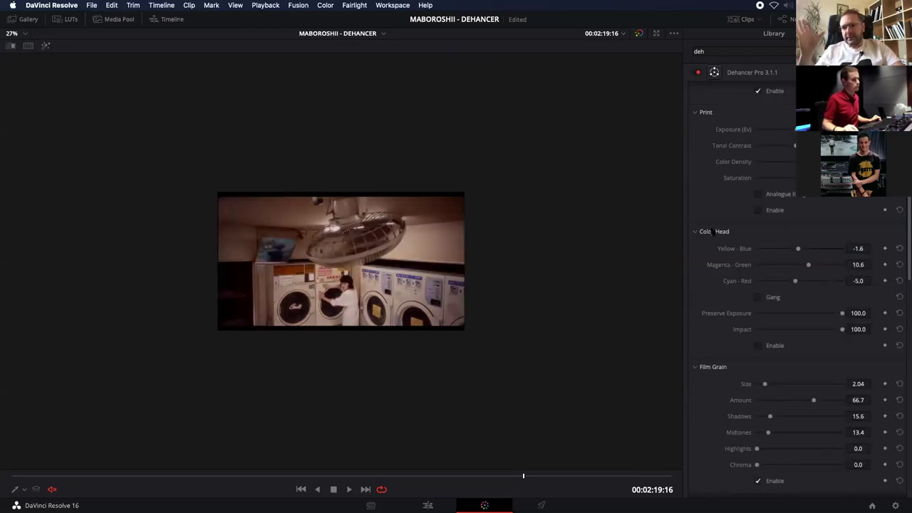
left_click(758, 211)
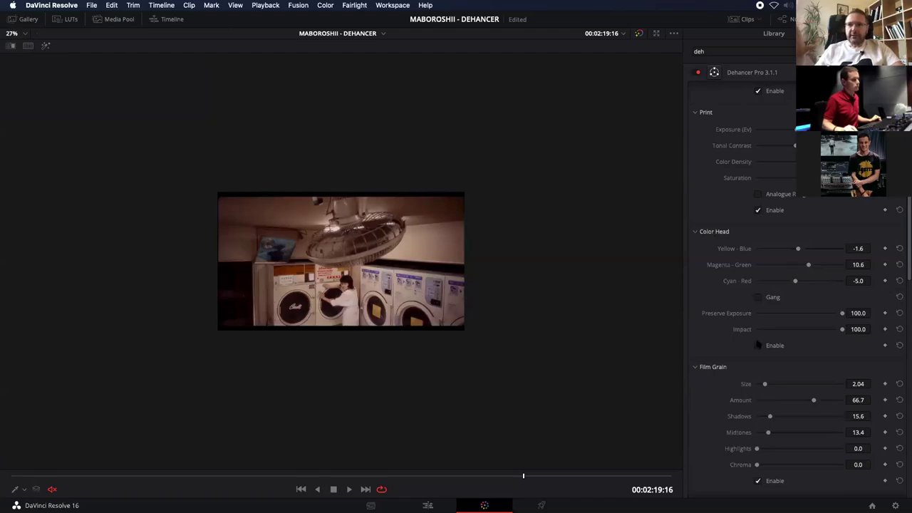
left_click(757, 346)
scroll(717, 315, "down", 3)
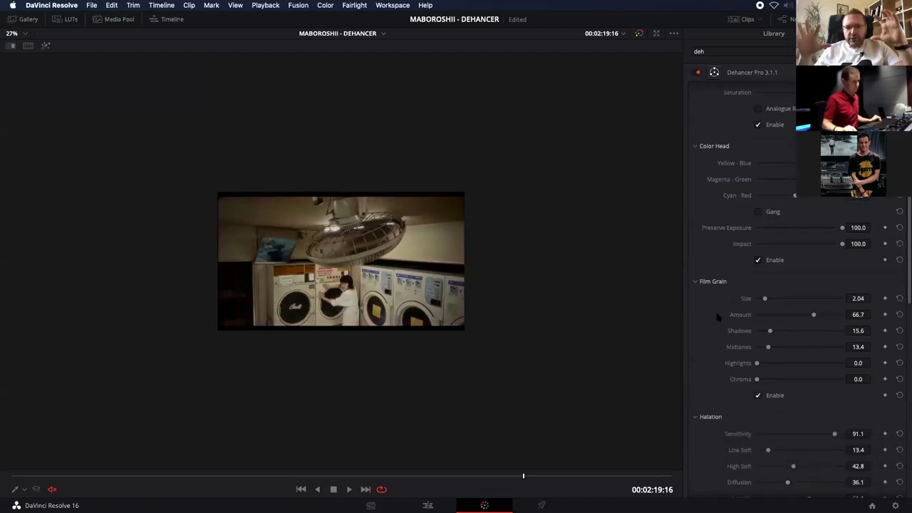
scroll(717, 316, "down", 3)
scroll(718, 318, "down", 3)
scroll(718, 318, "down", 3)
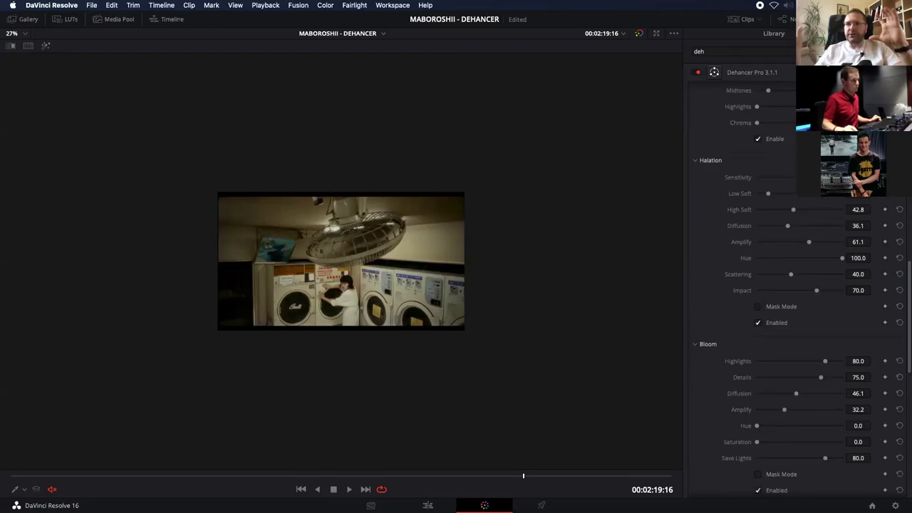
key("alt+f")
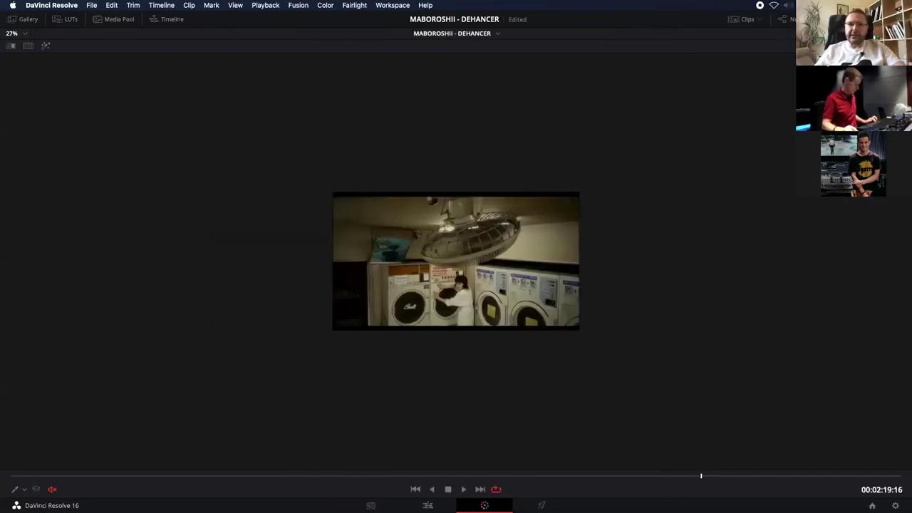
Restore the full Color page, widen the node graph, and open node 07's Dehancer Pro settings.
key("alt+f")
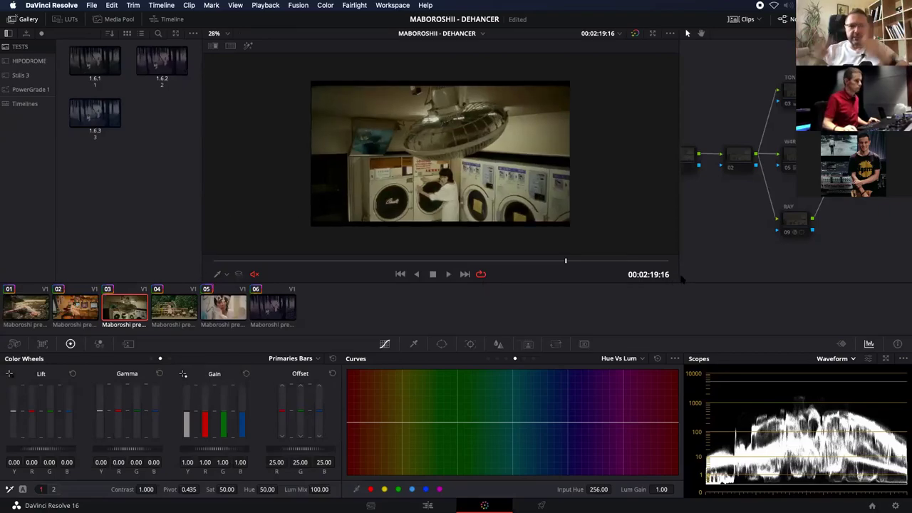
left_click_drag(678, 277, 498, 278)
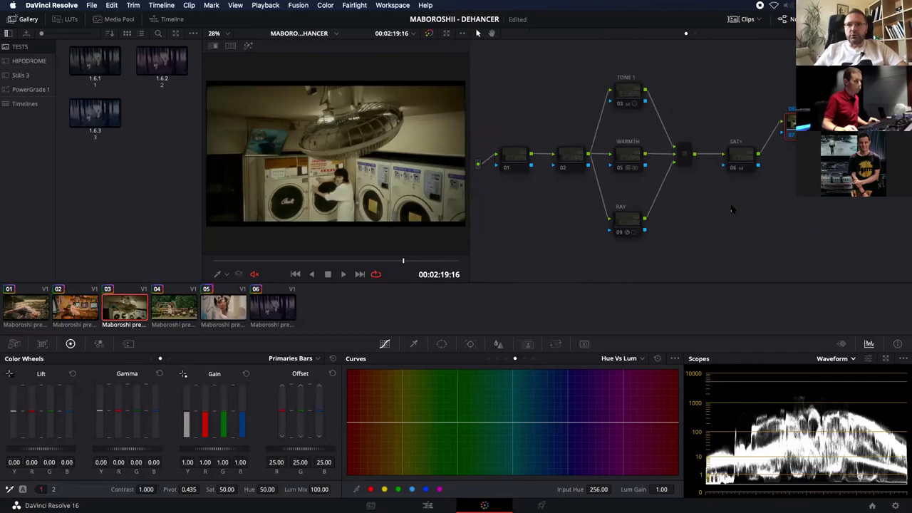
left_click(625, 90)
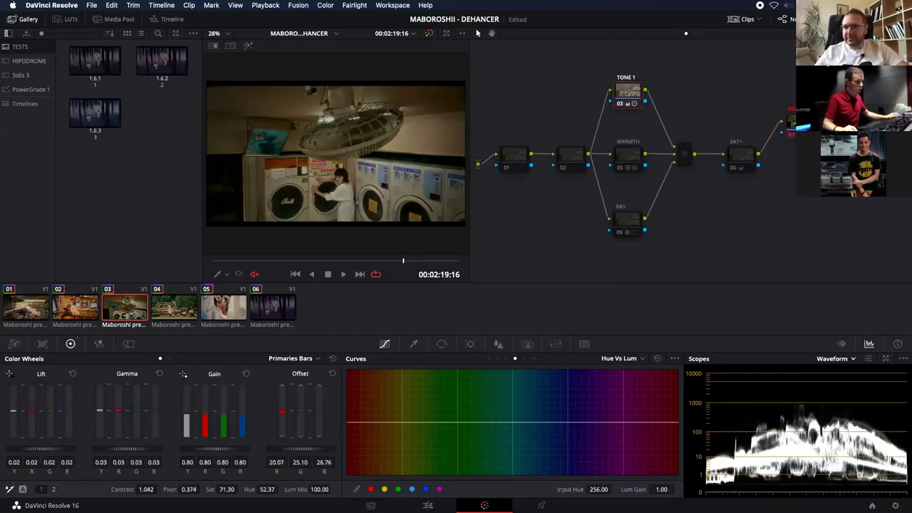
left_click(788, 107)
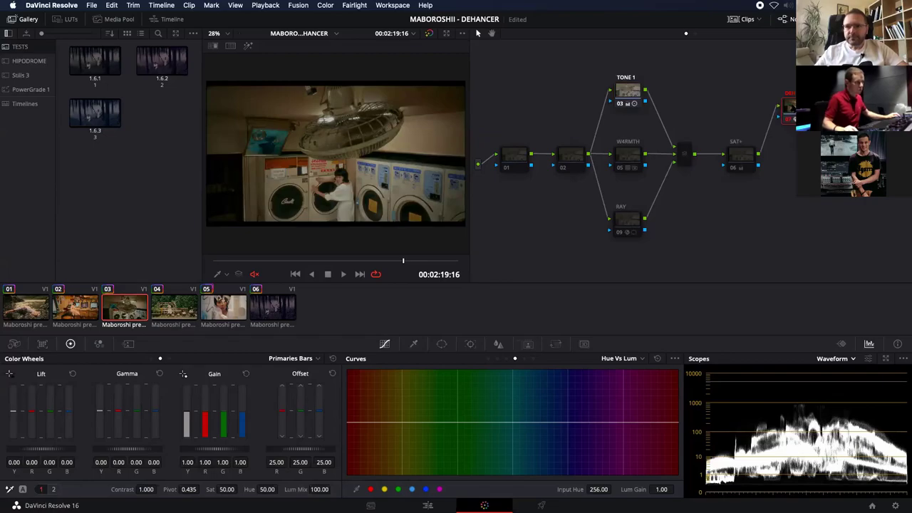
left_click(839, 19)
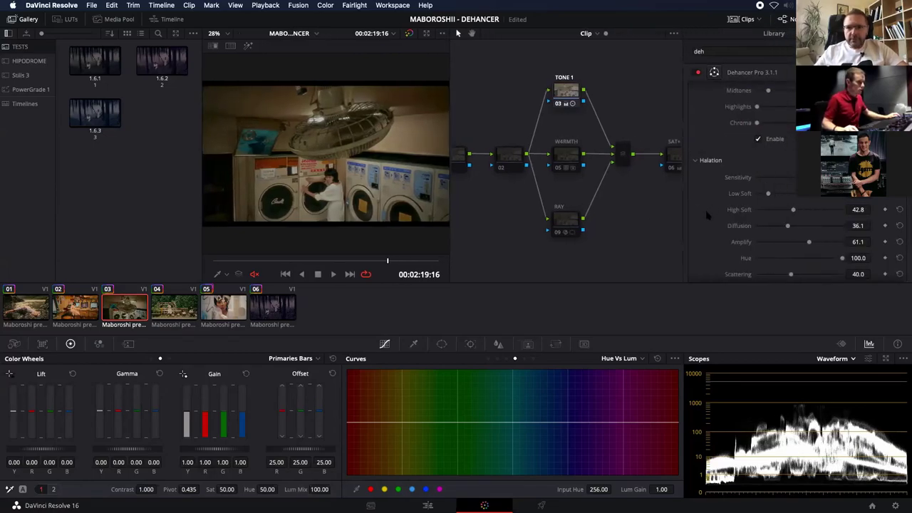
scroll(709, 214, "down", 5)
scroll(709, 215, "down", 2)
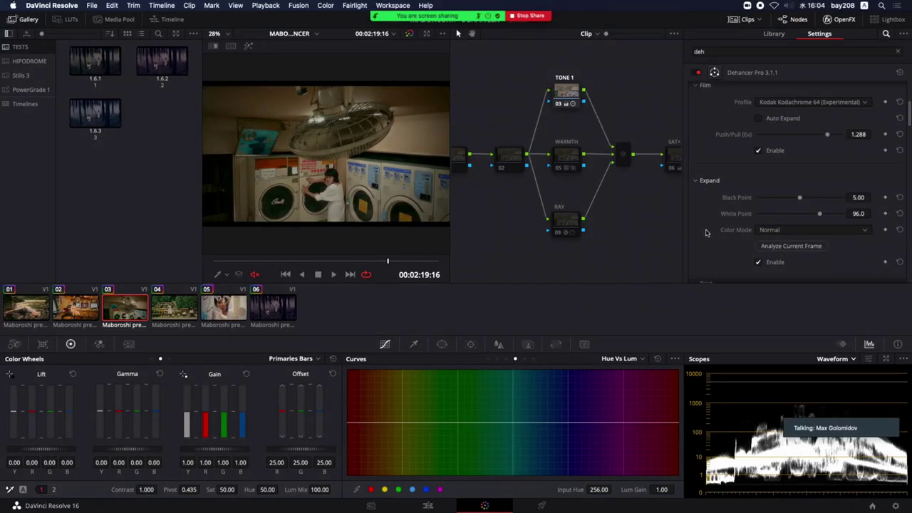
left_click_drag(908, 123, 906, 135)
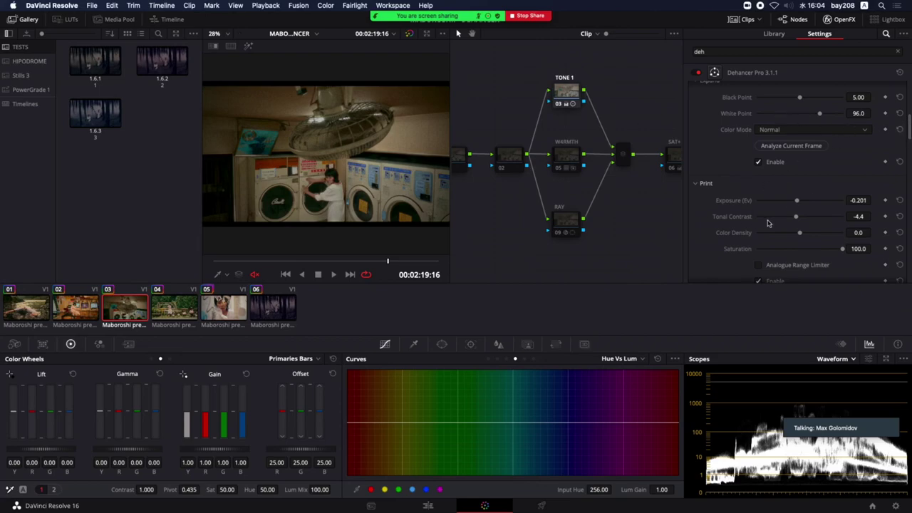
scroll(732, 235, "down", 3)
scroll(730, 235, "up", 2)
scroll(719, 234, "down", 3)
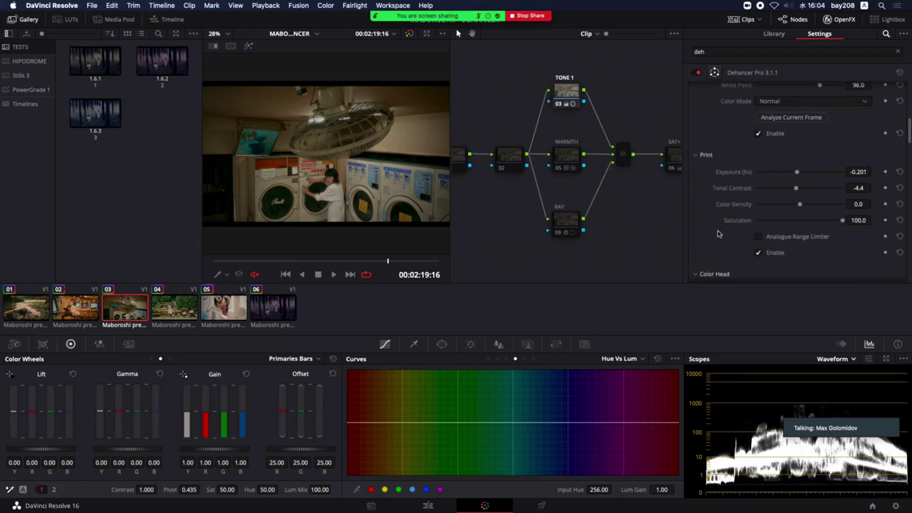
scroll(719, 233, "up", 6)
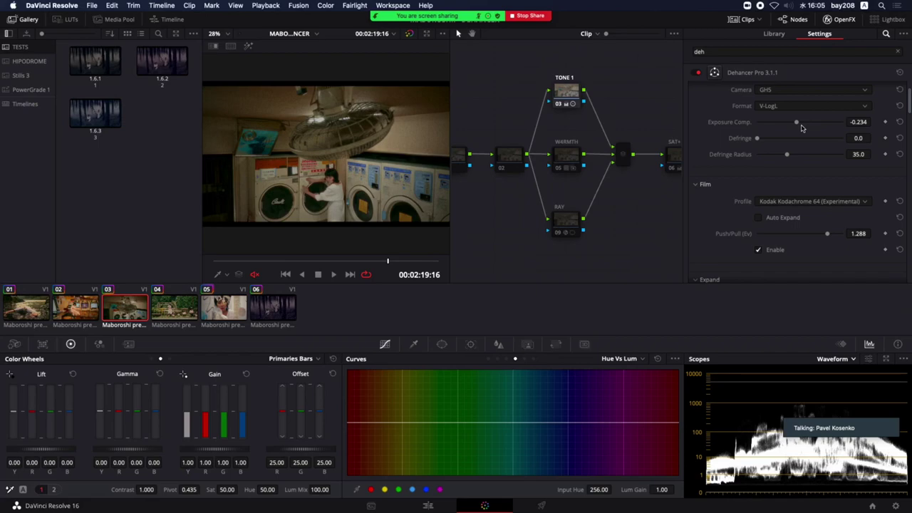
scroll(729, 194, "down", 3)
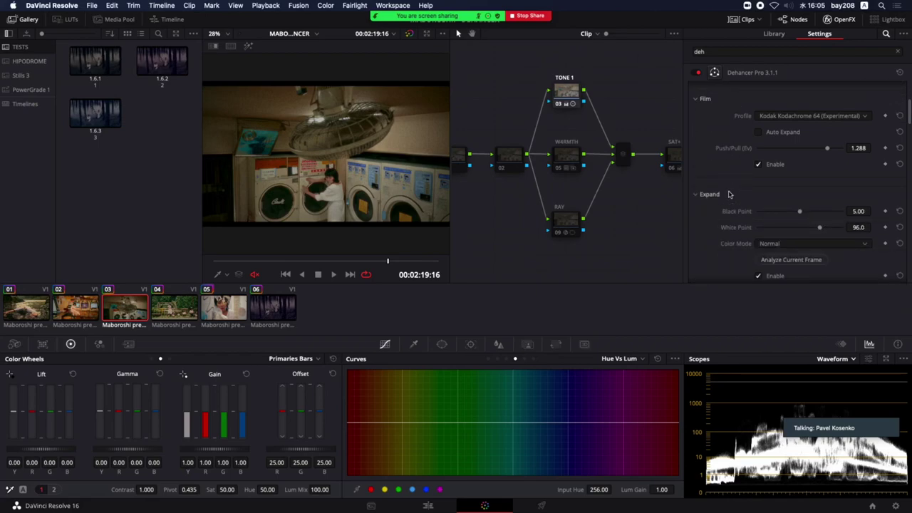
scroll(728, 194, "down", 2)
scroll(729, 194, "down", 4)
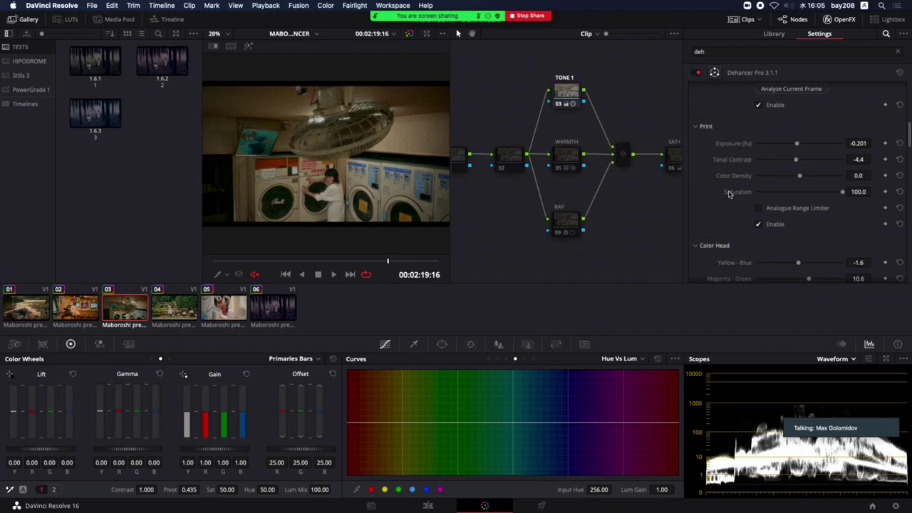
scroll(729, 194, "down", 4)
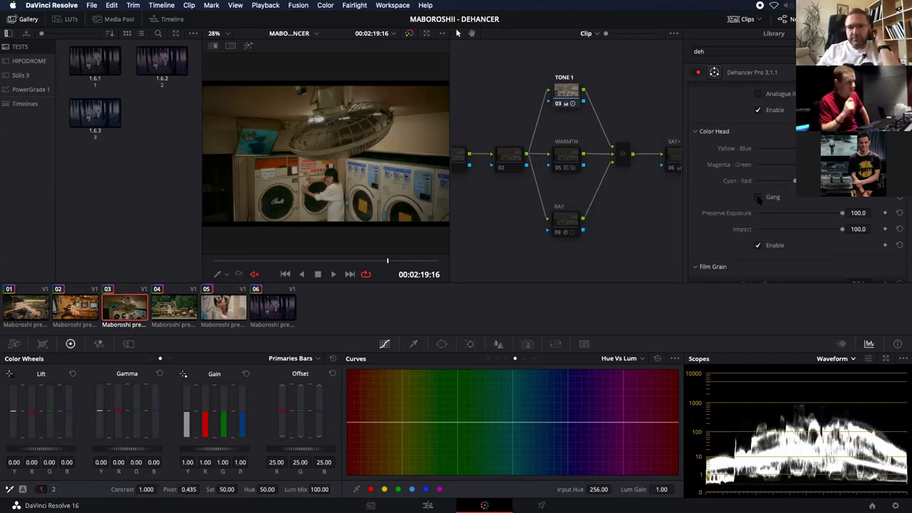
Close the Dehancer OpenFX settings to show the full node tree ending in DEH.
left_click(833, 19)
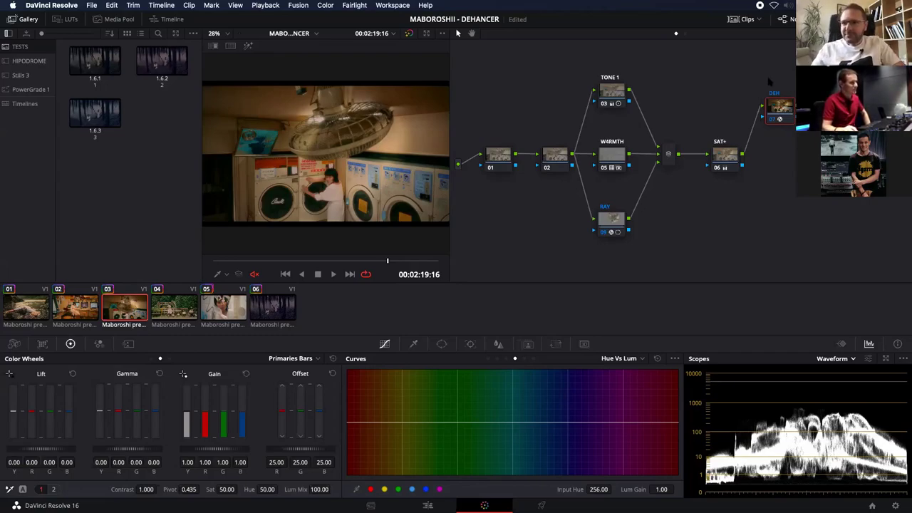
Move the DEH node slightly up and left, then save the project.
left_click_drag(765, 63, 801, 175)
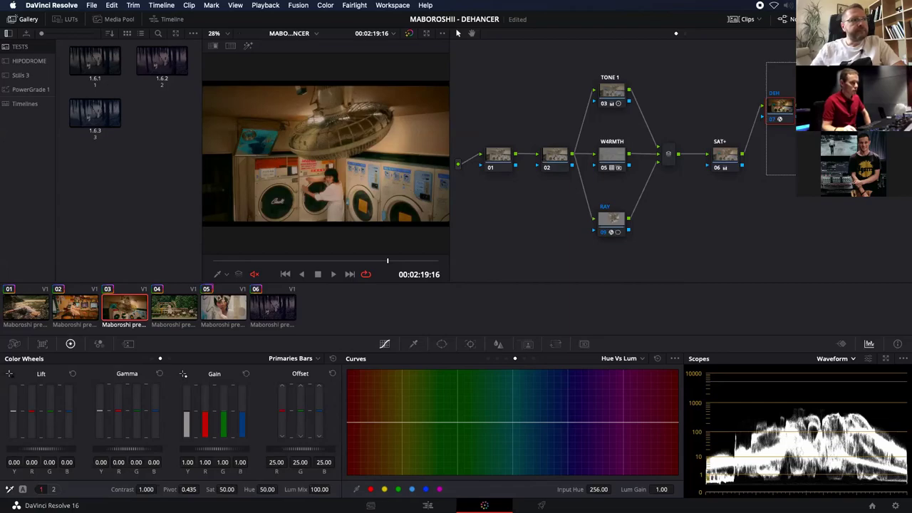
left_click_drag(801, 175, 801, 175)
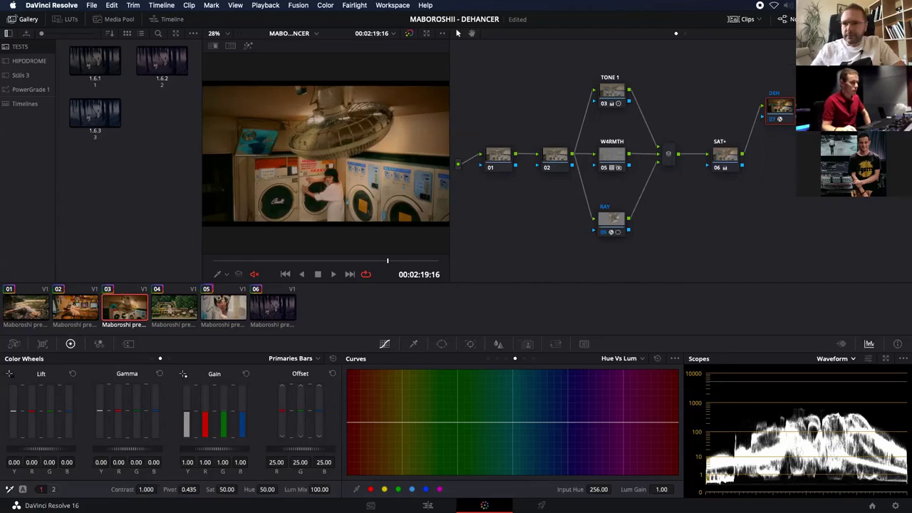
left_click_drag(779, 119, 770, 102)
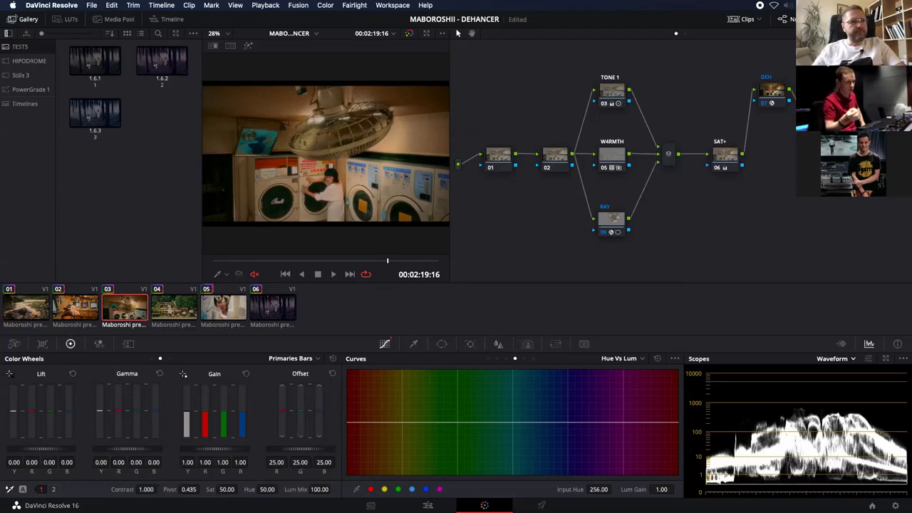
key("ctrl+s")
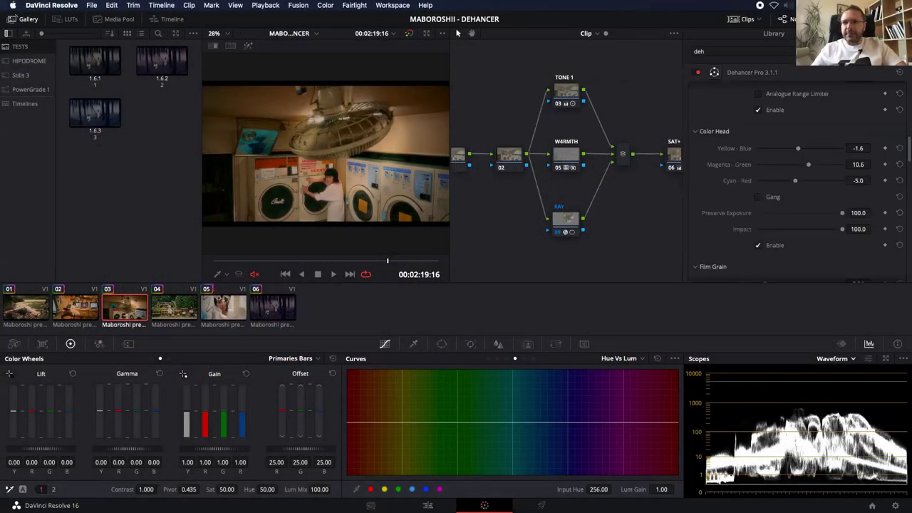
left_click_drag(907, 146, 908, 102)
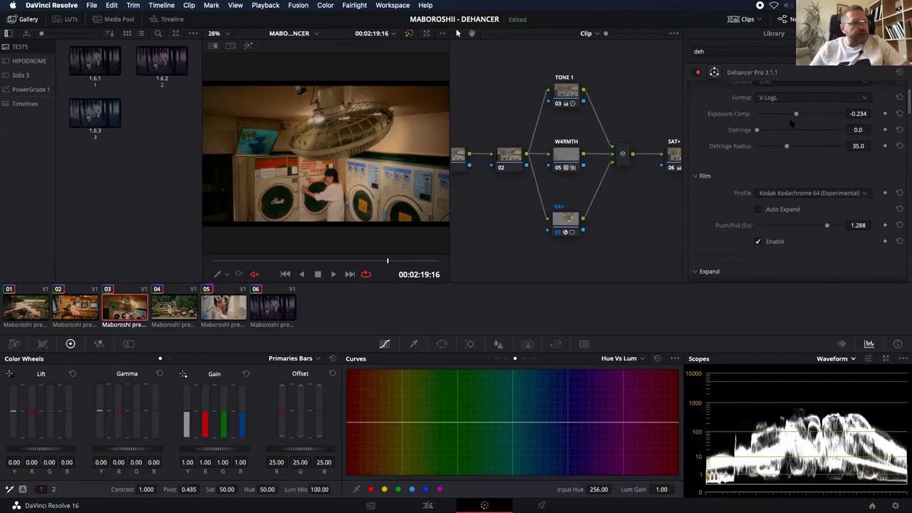